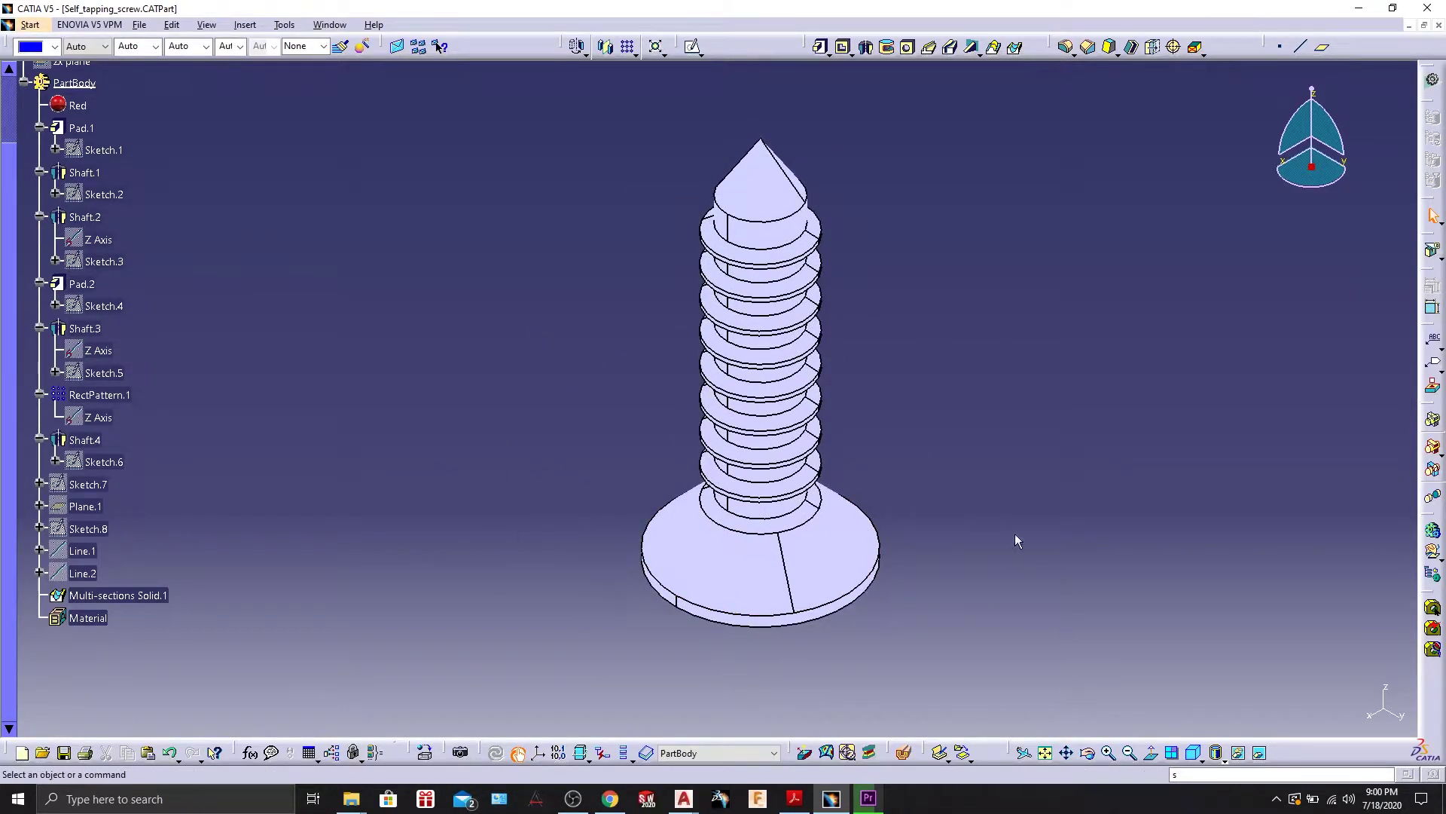
{"action": "scroll", "coordinate": [936, 299], "scroll_direction": "down", "scroll_amount": 1}
{"action": "middle_click_drag", "start_coordinate": [935, 298], "coordinate": [897, 294]}
{"action": "scroll", "coordinate": [399, 277], "scroll_direction": "up", "scroll_amount": 4}
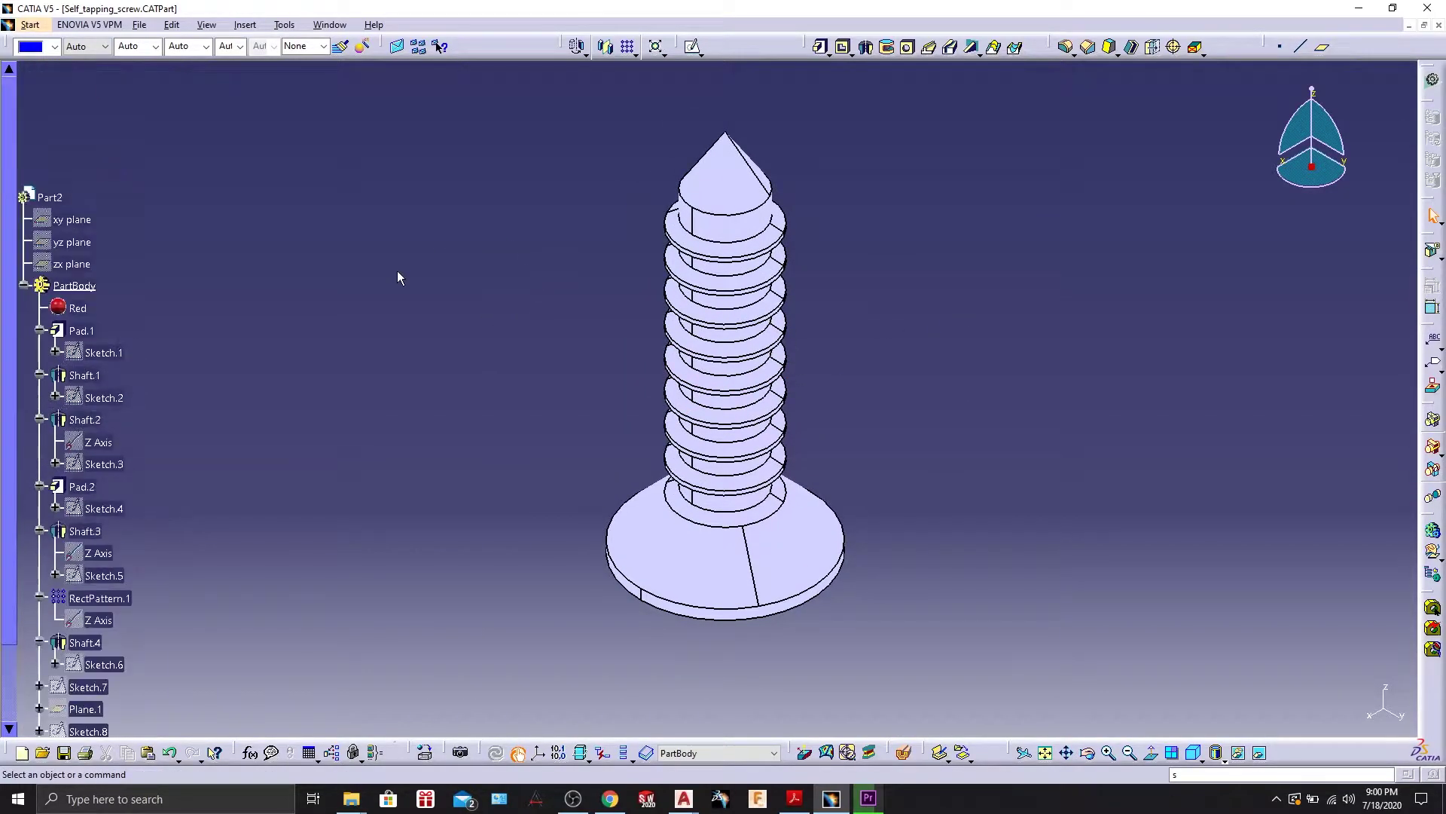
{"action": "scroll", "coordinate": [399, 277], "scroll_direction": "down", "scroll_amount": 3}
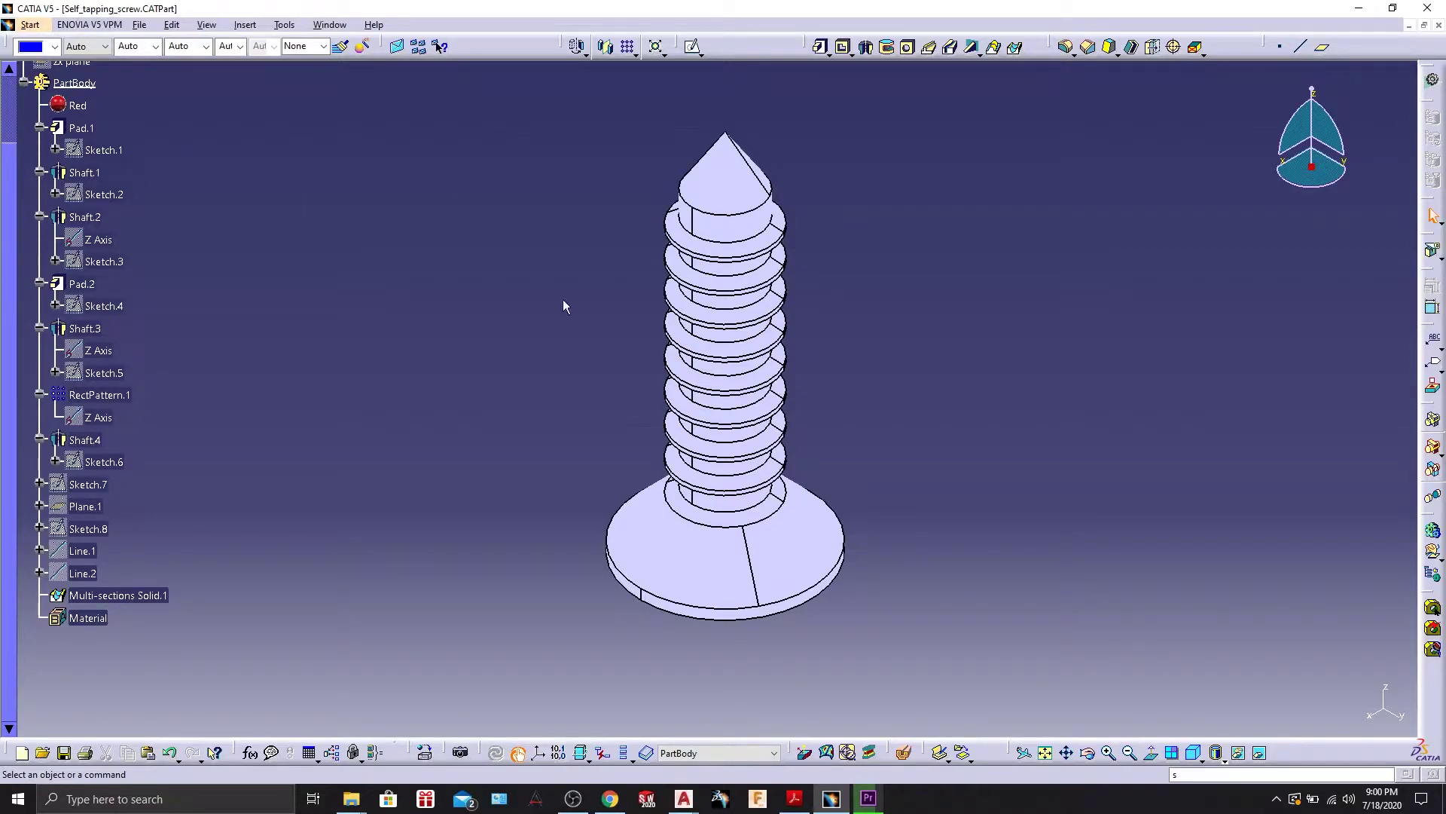
{"action": "middle_click_drag", "start_coordinate": [593, 507], "coordinate": [954, 359]}
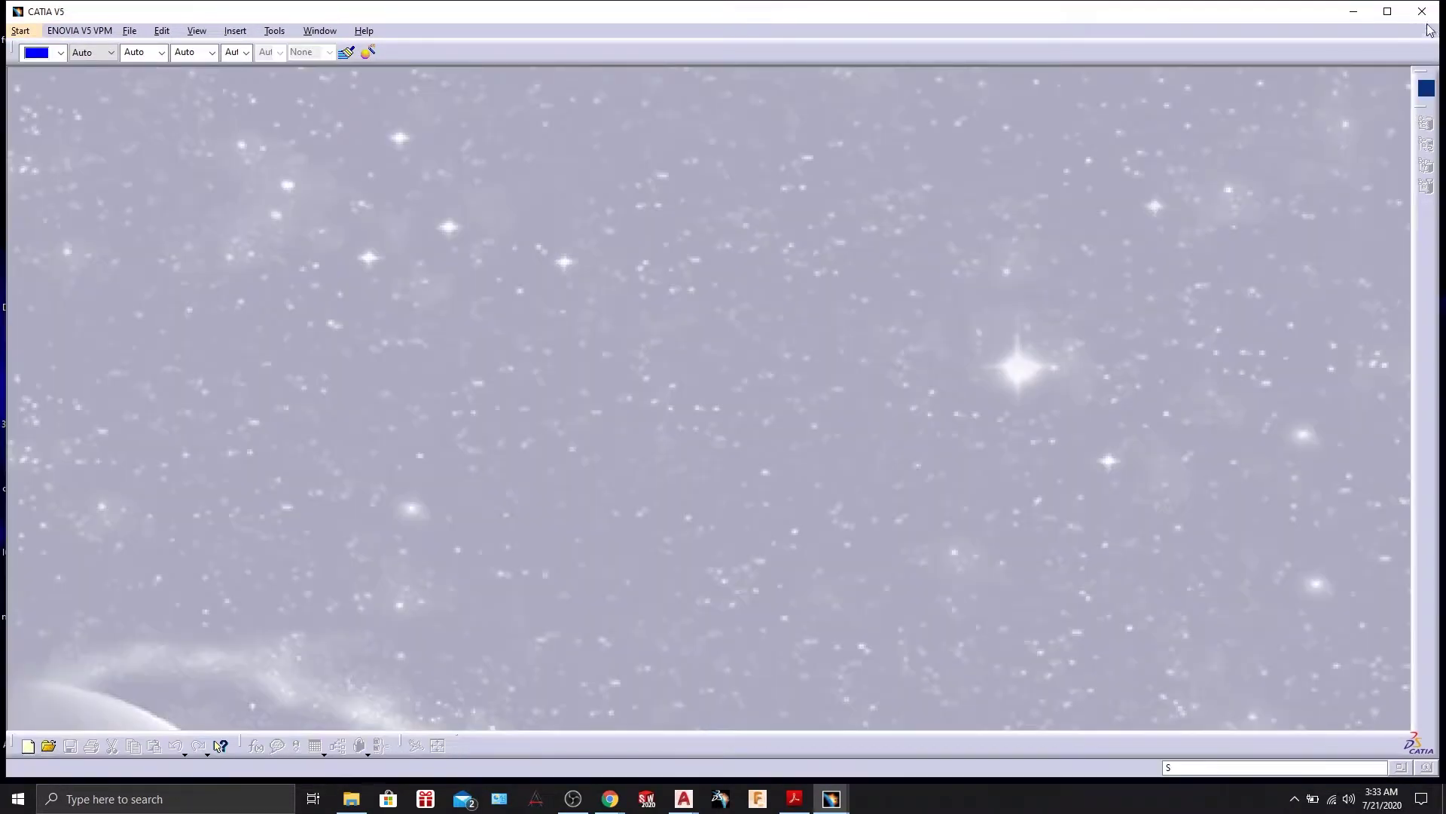
Create a new mechanical design part named "self tapping screw".
{"action": "left_click", "coordinate": [1388, 11]}
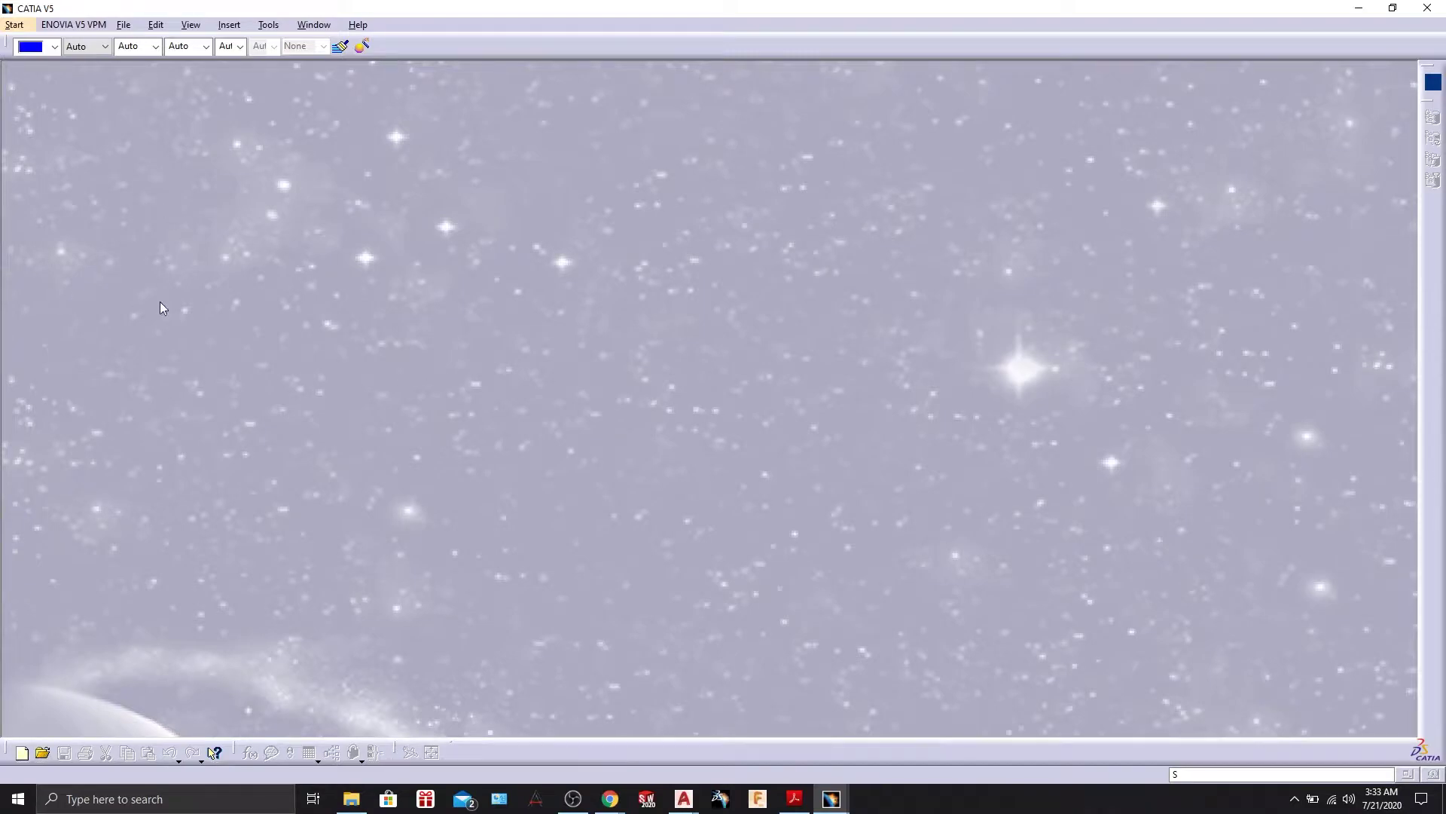
{"action": "left_click", "coordinate": [18, 26]}
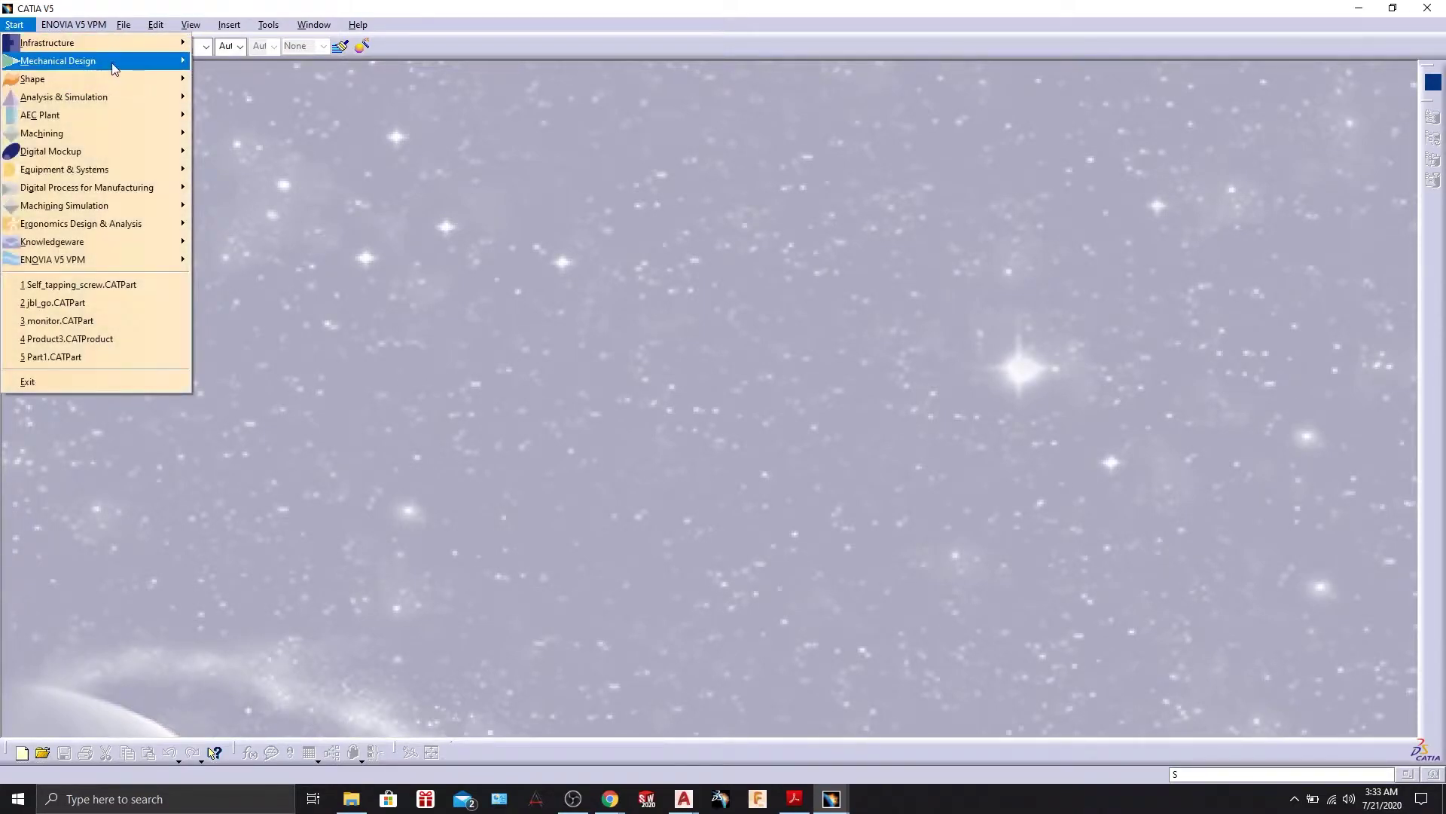
{"action": "mouse_move", "coordinate": [159, 68]}
{"action": "left_click", "coordinate": [230, 60]}
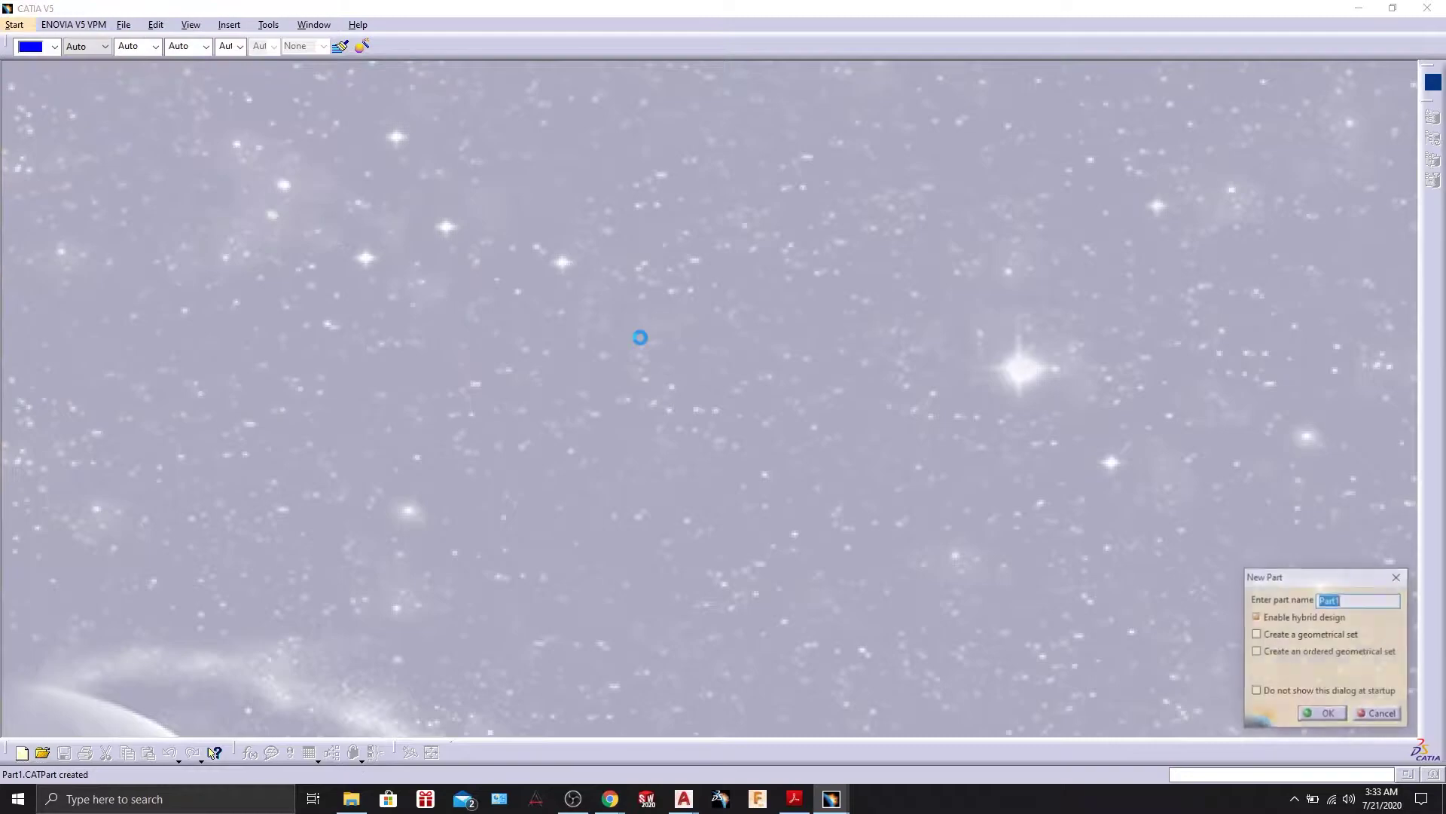
{"action": "type", "text": "self tapping s"}
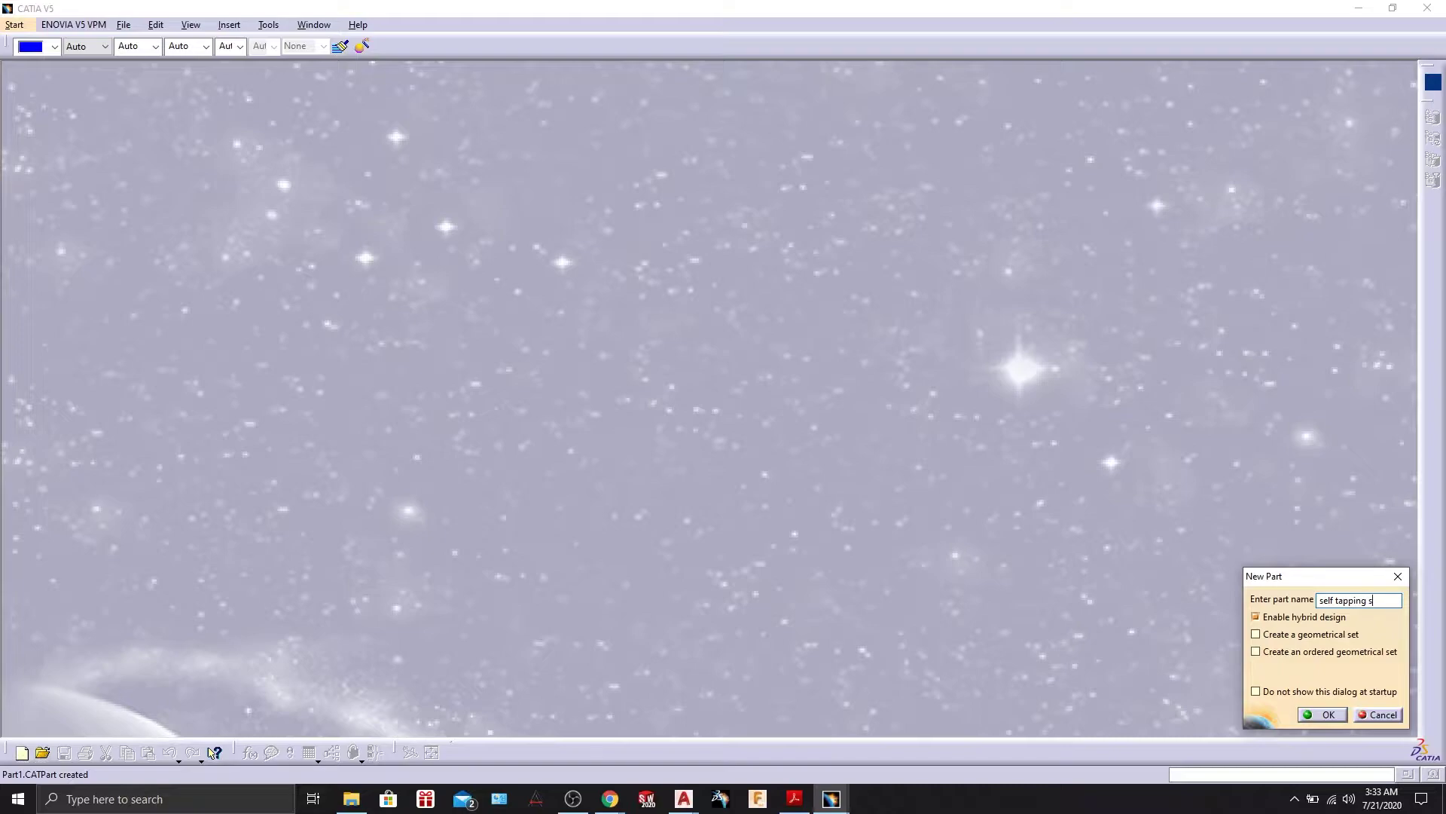
{"action": "type", "text": "crew"}
{"action": "key", "text": "Return"}
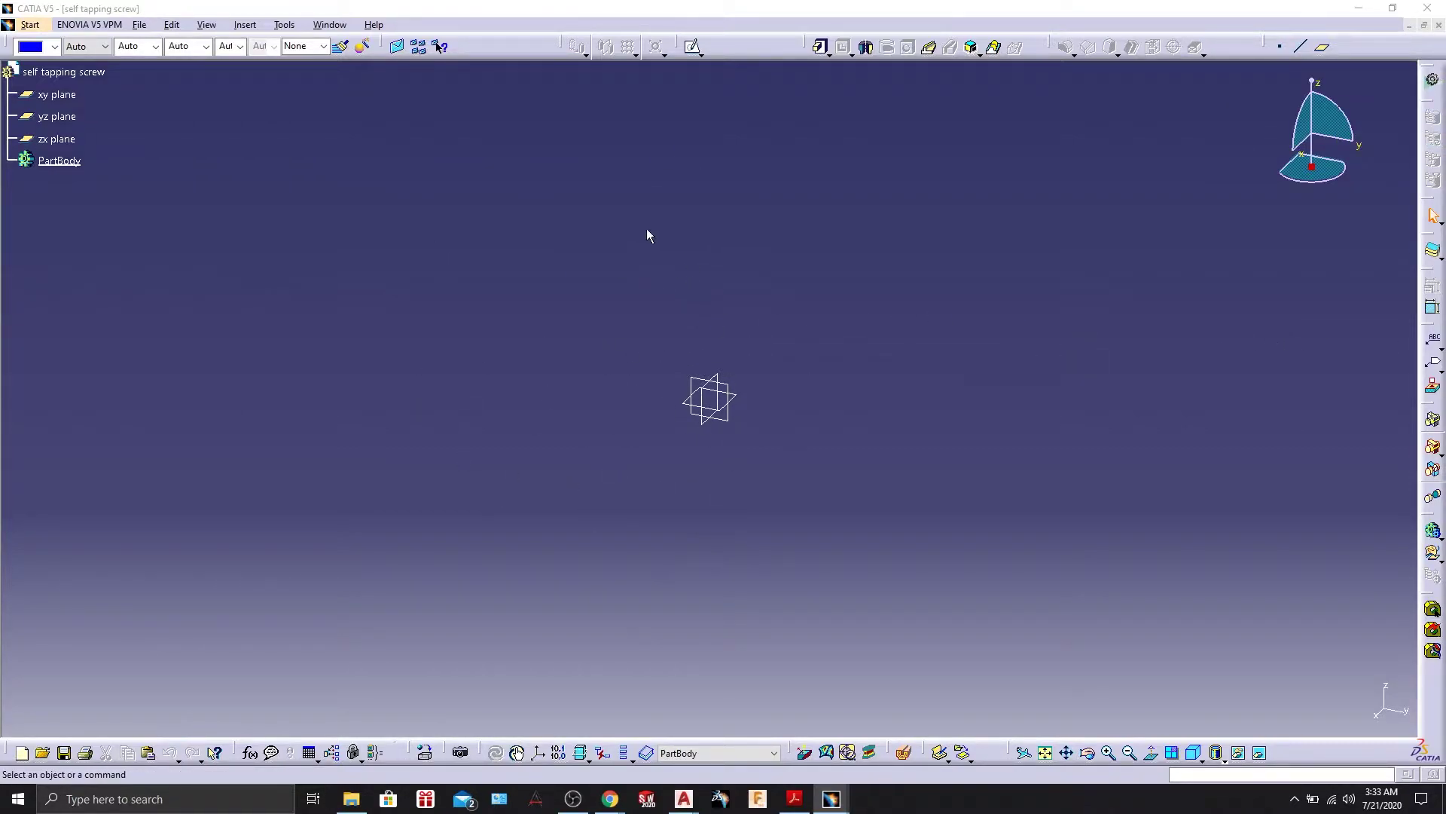
Open a sketch on the xy plane and draw a circle centred on the origin.
{"action": "left_click", "coordinate": [56, 94]}
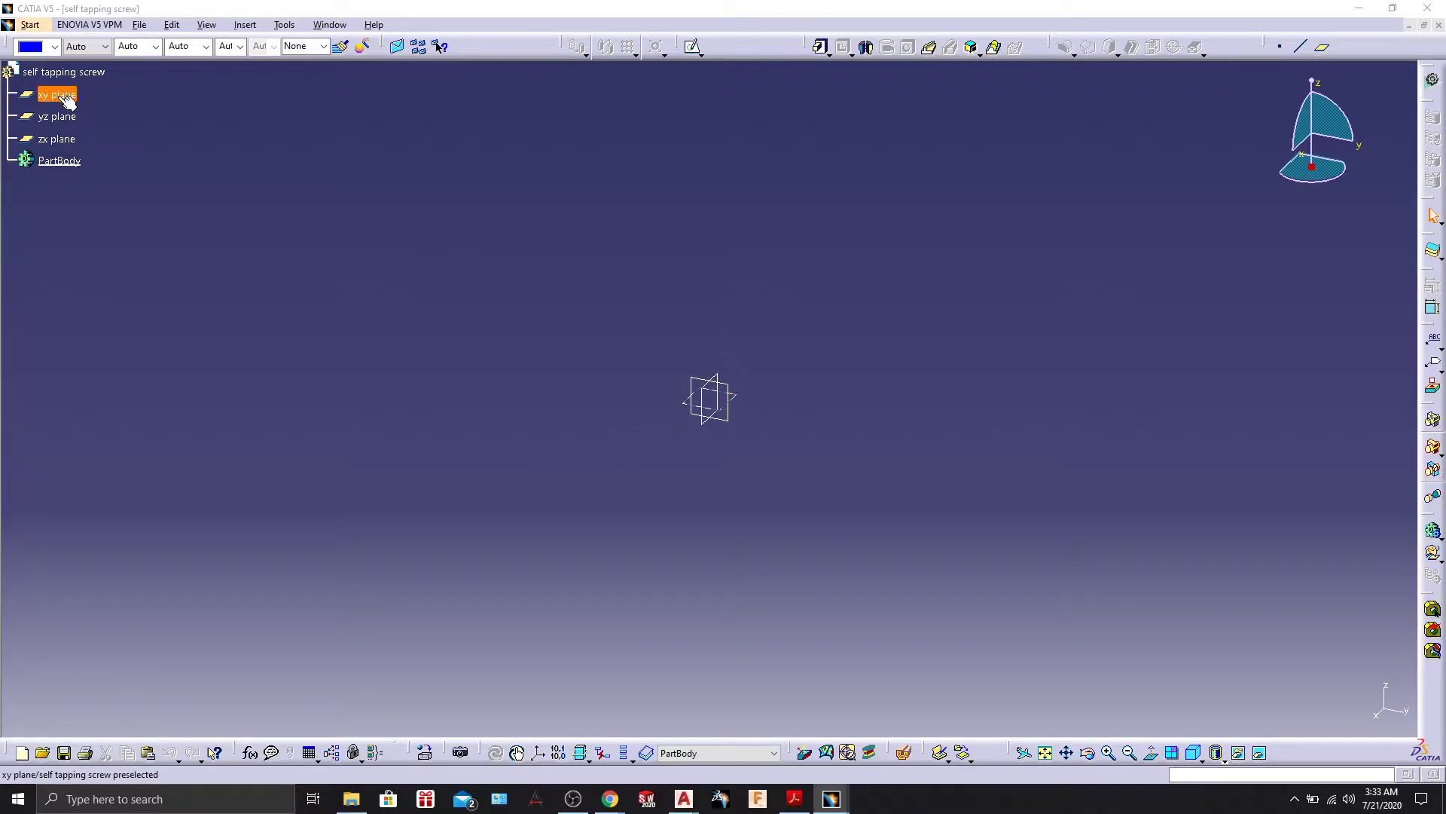
{"action": "left_click", "coordinate": [691, 46]}
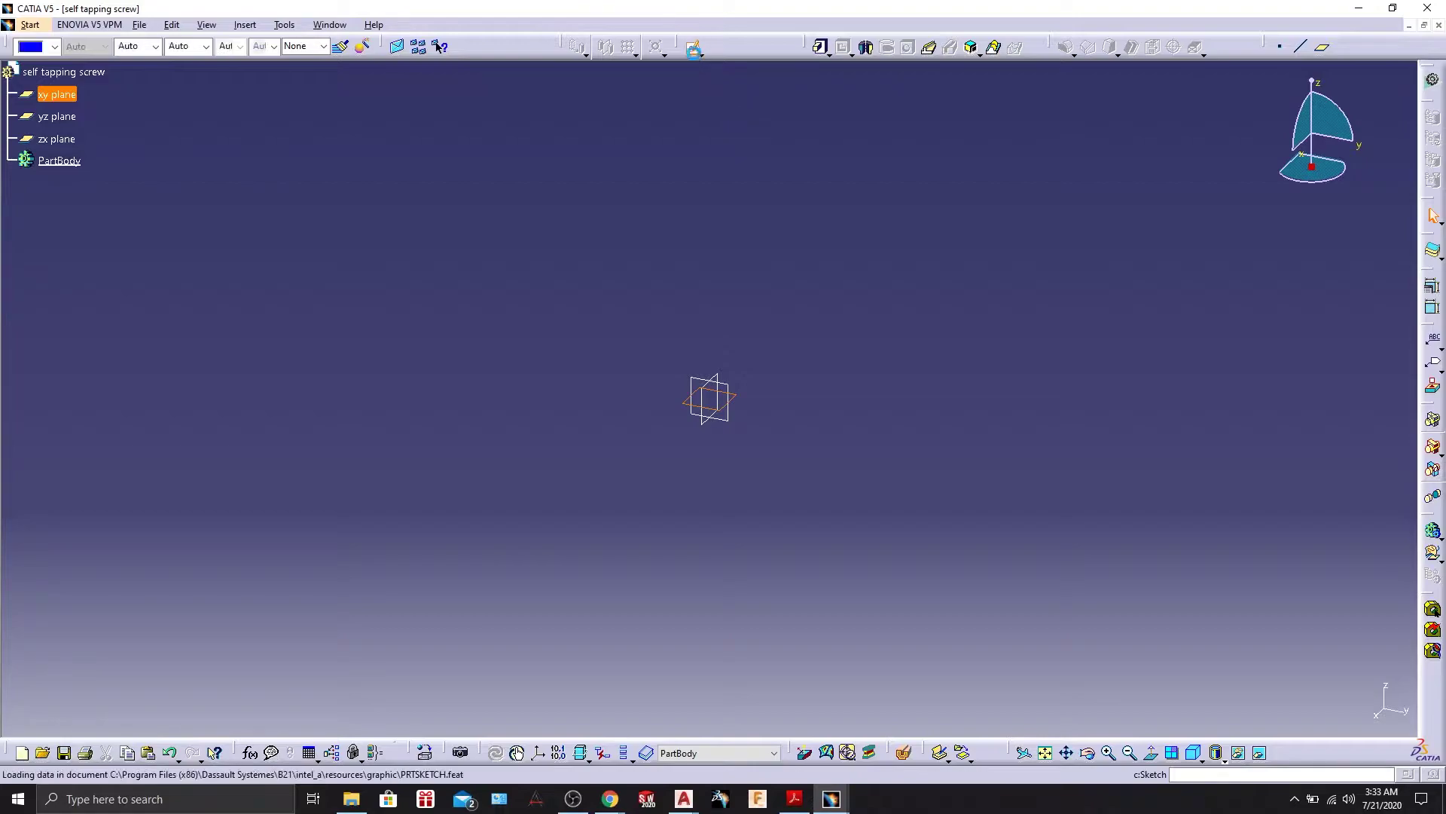
{"action": "left_click", "coordinate": [1167, 46]}
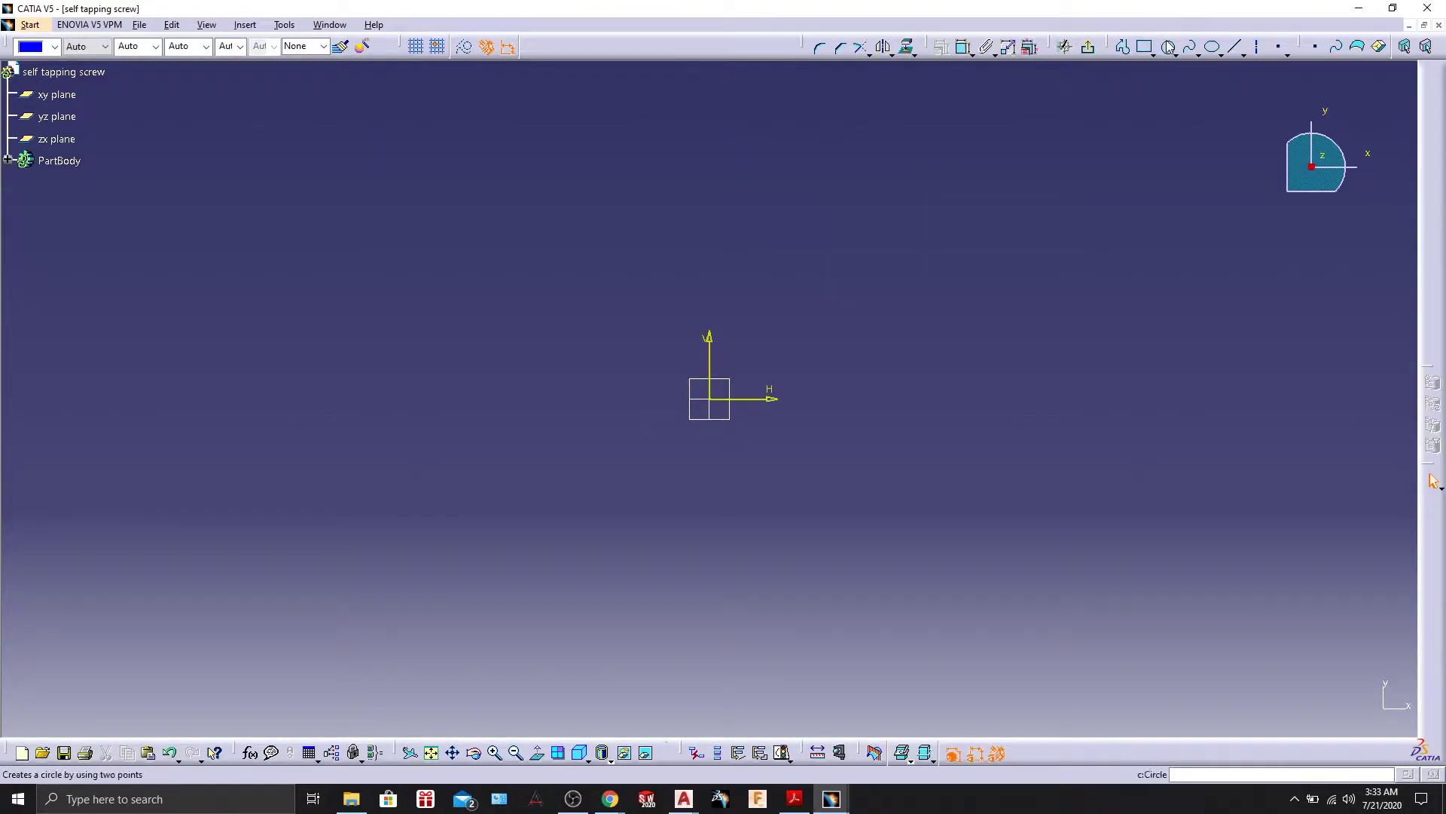
{"action": "left_click", "coordinate": [710, 398]}
{"action": "left_click", "coordinate": [760, 360]}
Constrain the circle's diameter to 4.3 mm.
{"action": "left_click", "coordinate": [964, 47]}
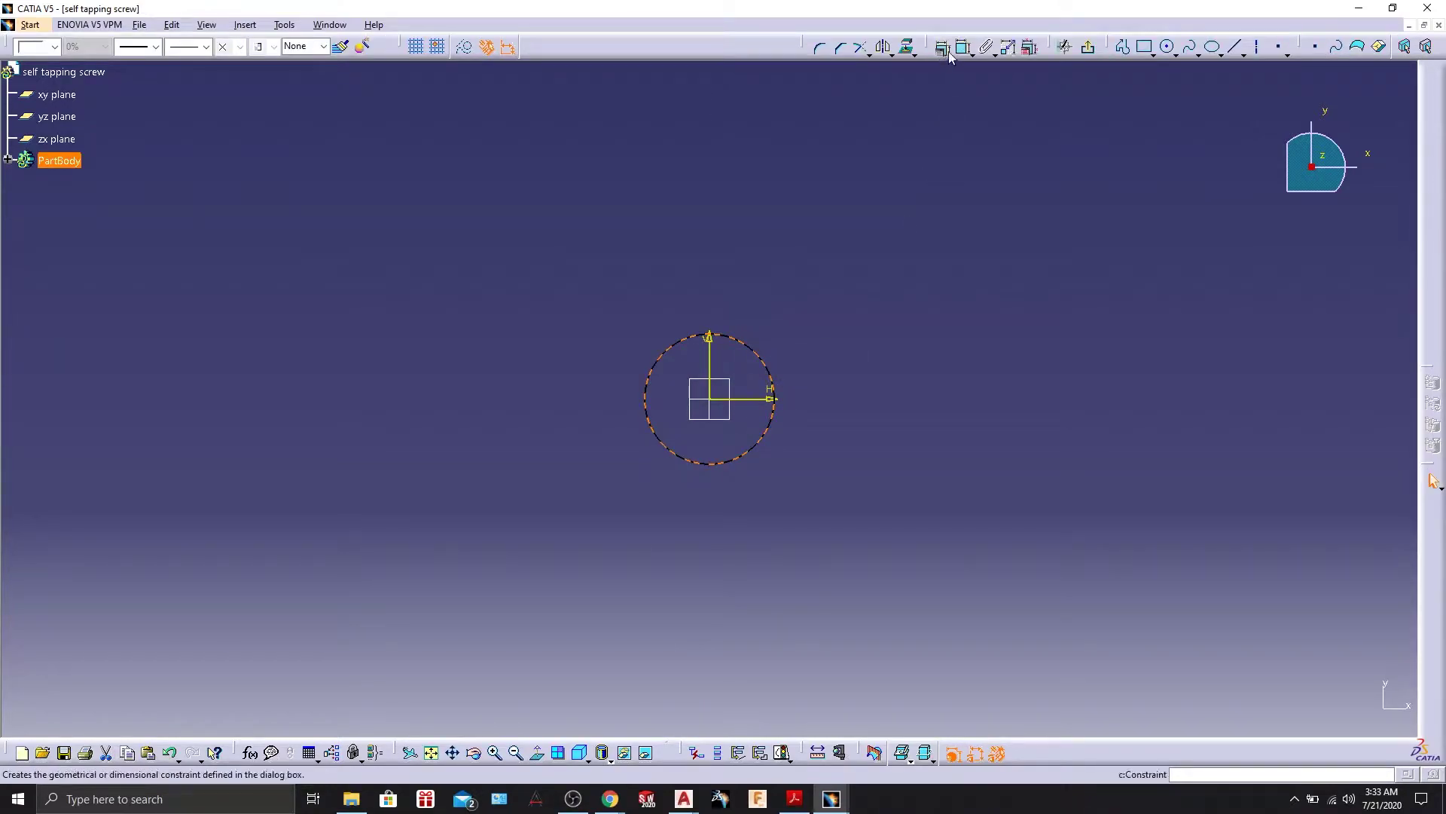
{"action": "left_click", "coordinate": [756, 353]}
{"action": "left_click", "coordinate": [791, 314]}
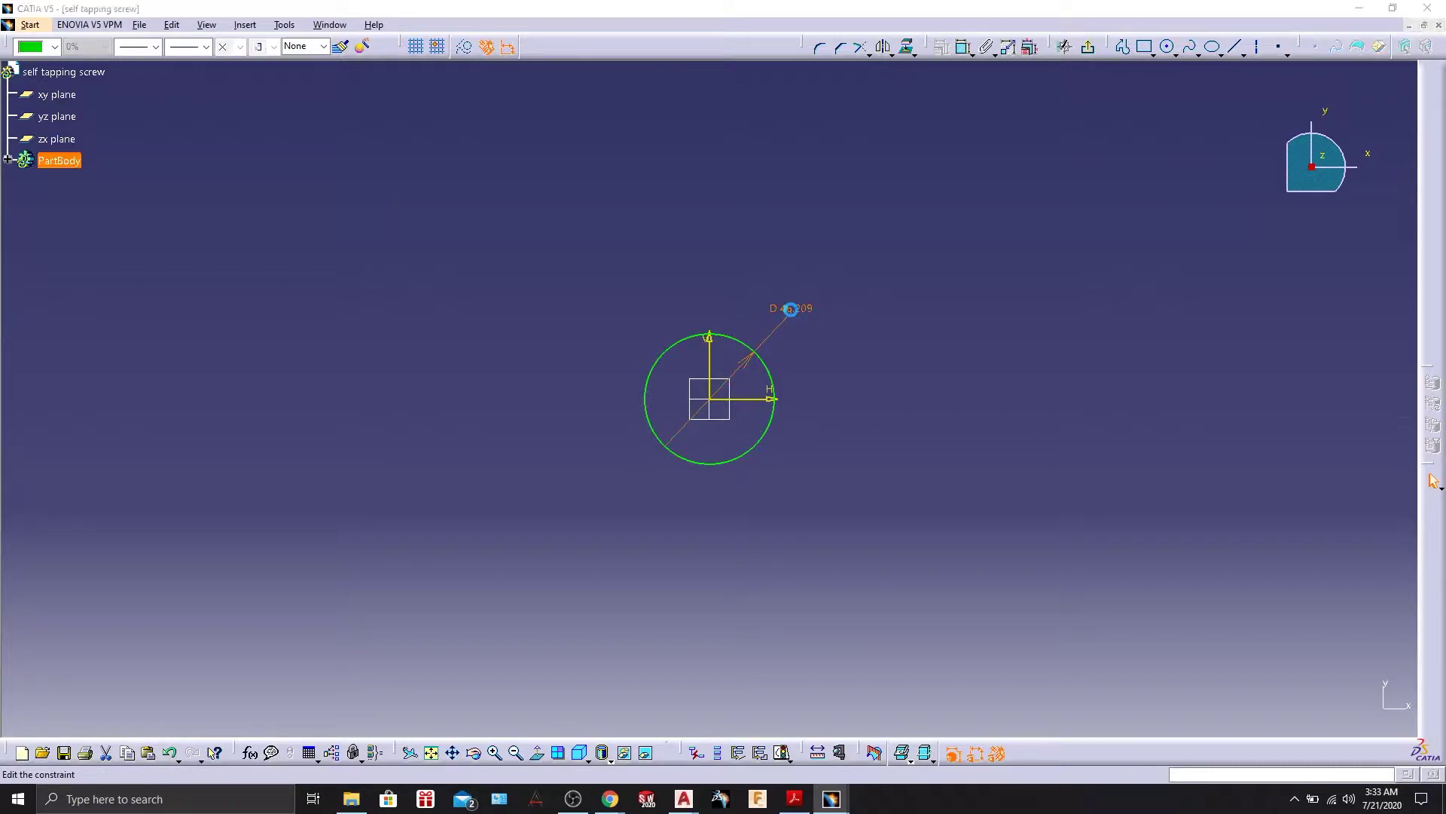
{"action": "double_click", "coordinate": [788, 308]}
{"action": "type", "text": "4"}
{"action": "key", "text": "Return"}
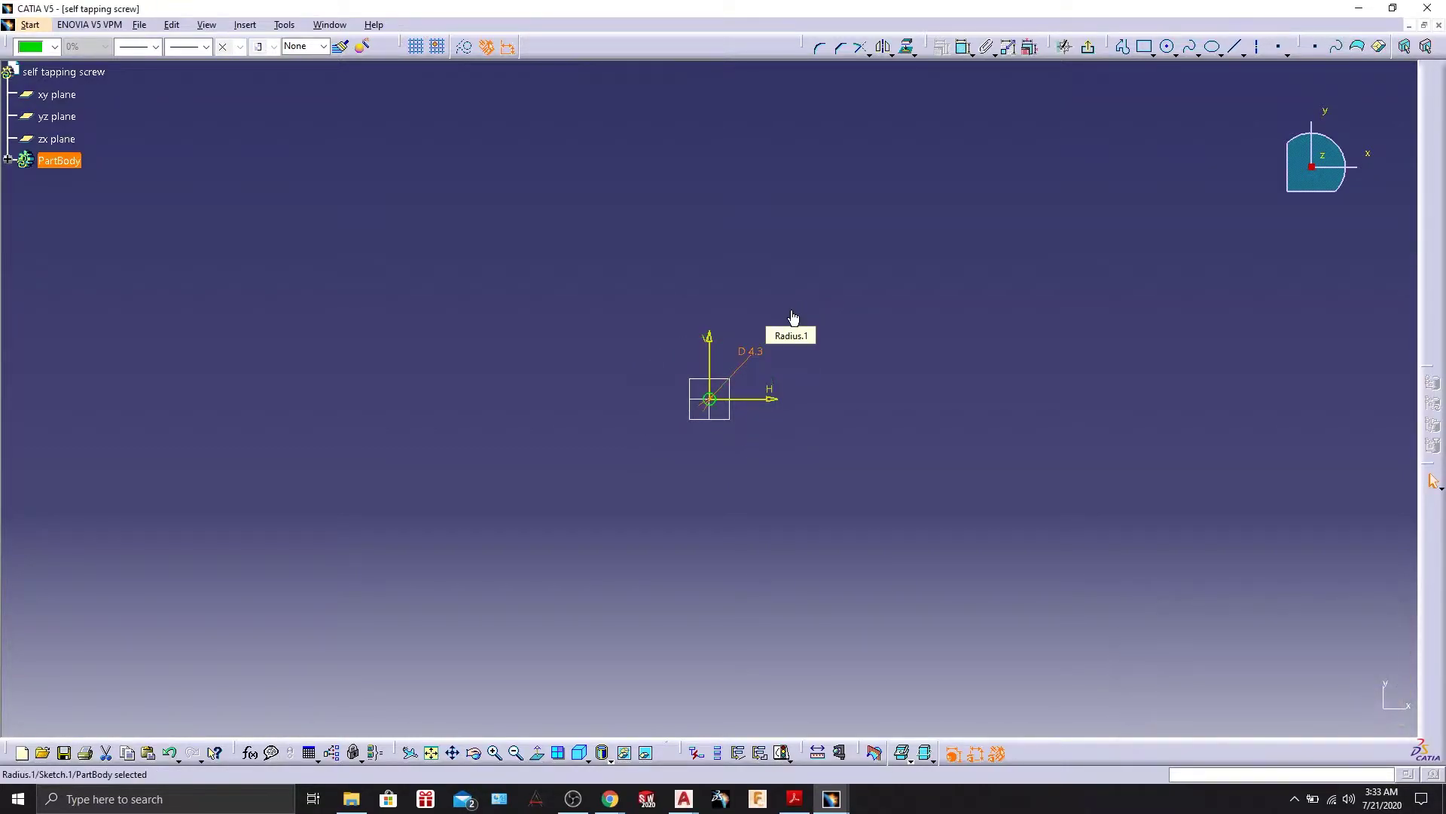
Move the diameter dimension closer to the circle and exit the sketch.
{"action": "left_click_drag", "start_coordinate": [764, 361], "coordinate": [730, 383]}
{"action": "middle_click_drag", "start_coordinate": [725, 468], "coordinate": [725, 429], "text": "ctrl"}
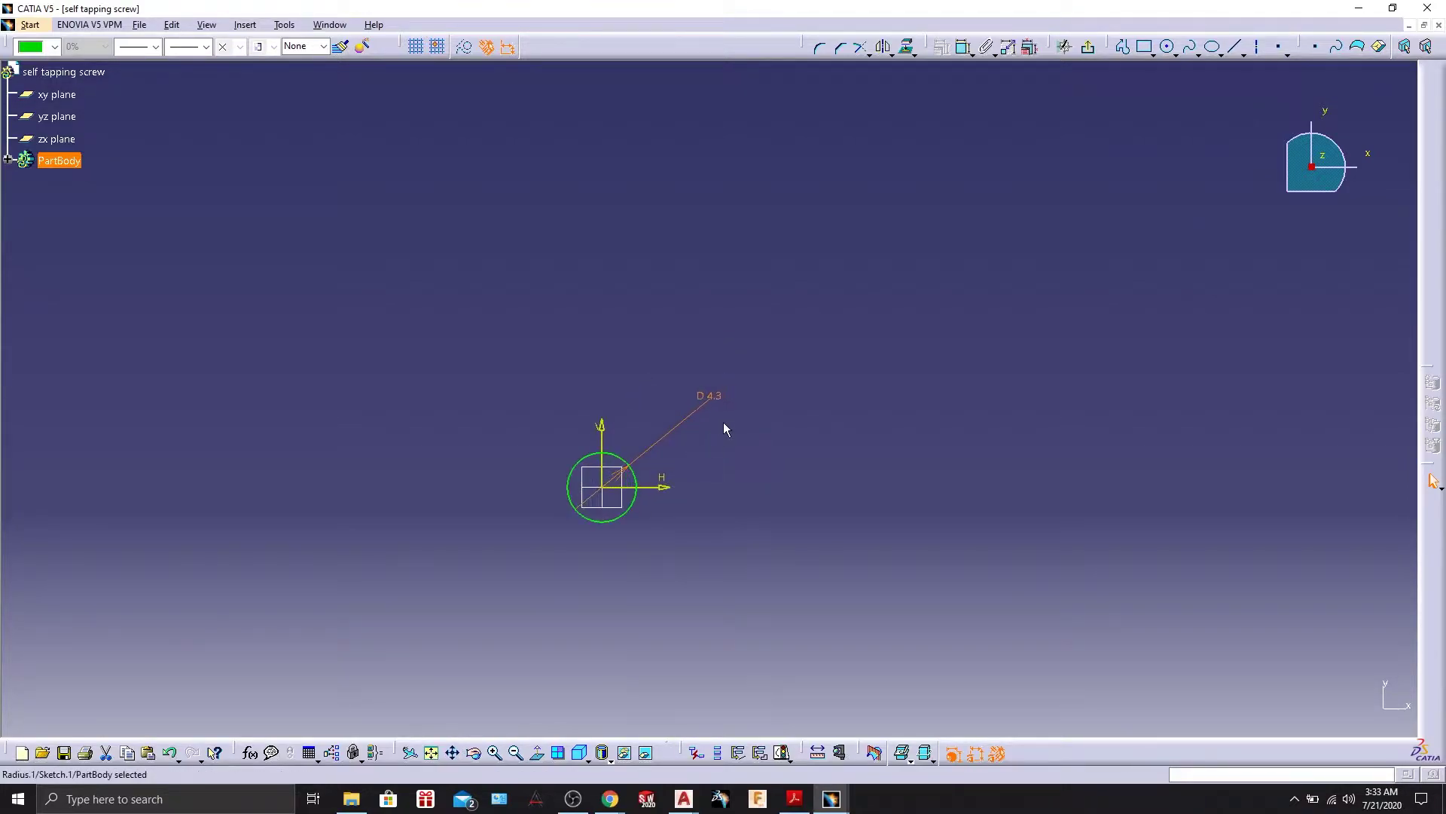
{"action": "left_click_drag", "start_coordinate": [721, 400], "coordinate": [631, 461]}
{"action": "left_click", "coordinate": [434, 753]}
{"action": "left_click", "coordinate": [1090, 50]}
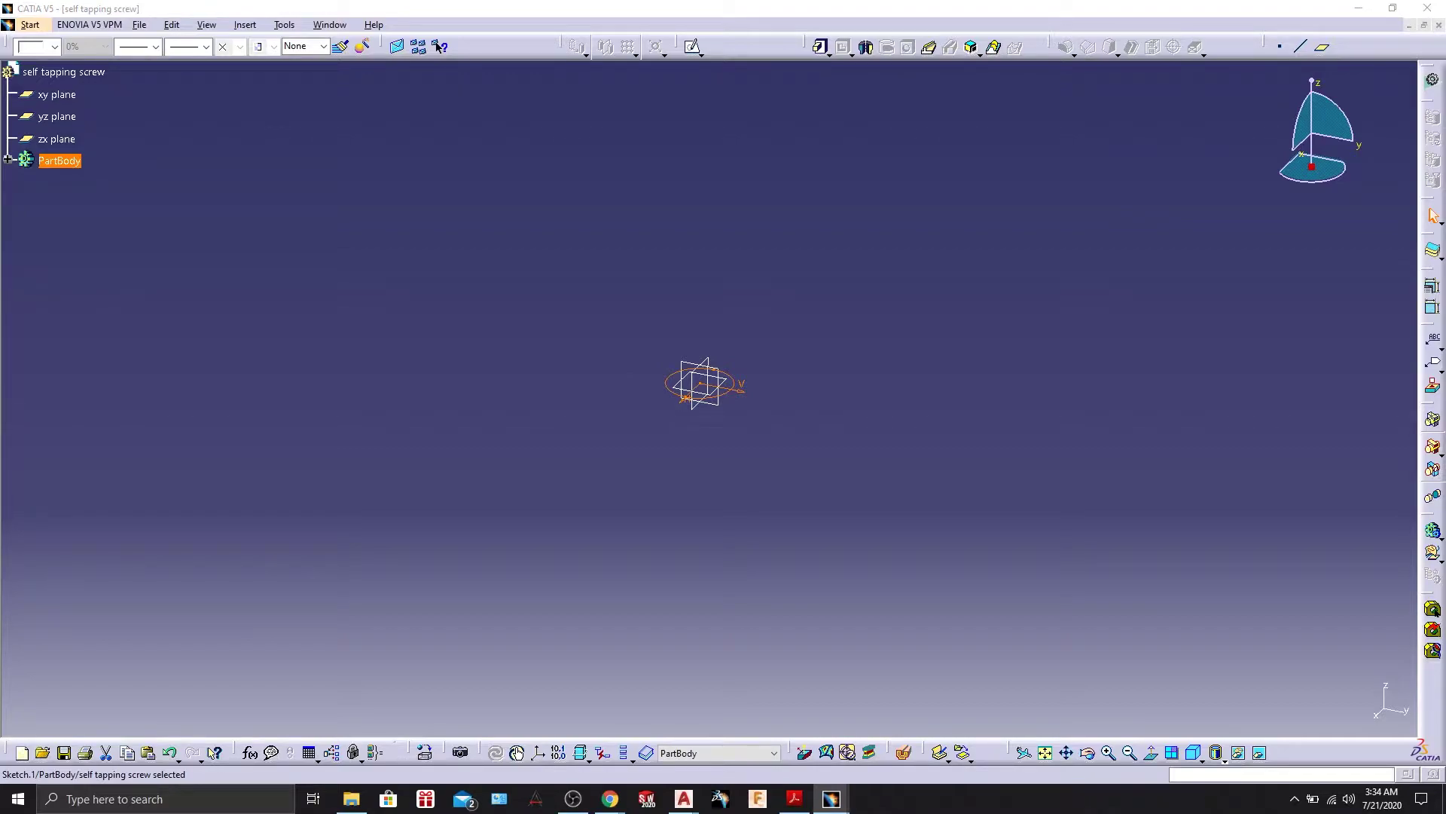
Pad the circle sketch with a length of 0.25 mm to form the screw head's disc.
{"action": "left_click", "coordinate": [821, 47]}
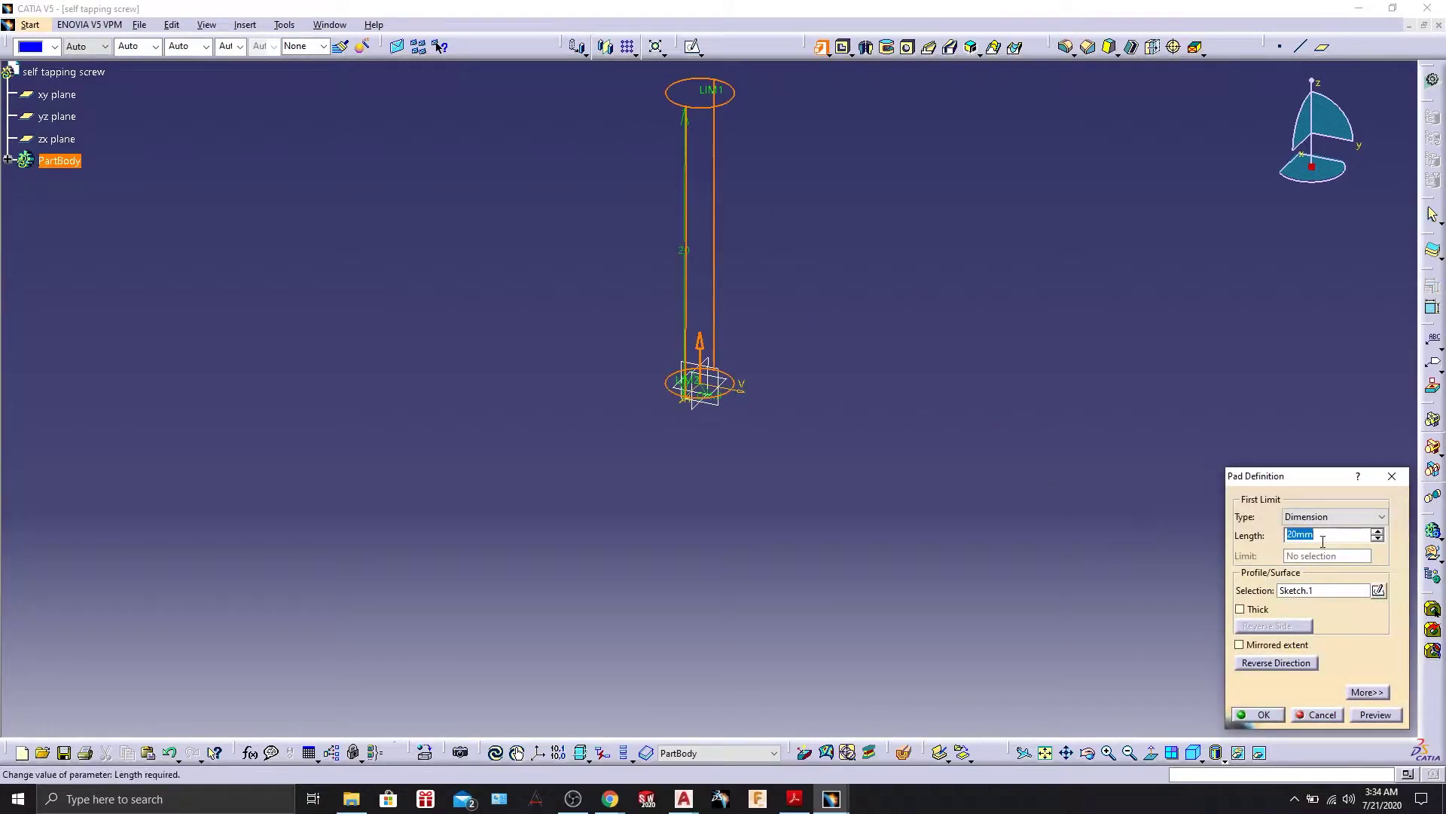
{"action": "type", "text": "0.25"}
{"action": "key", "text": "Return"}
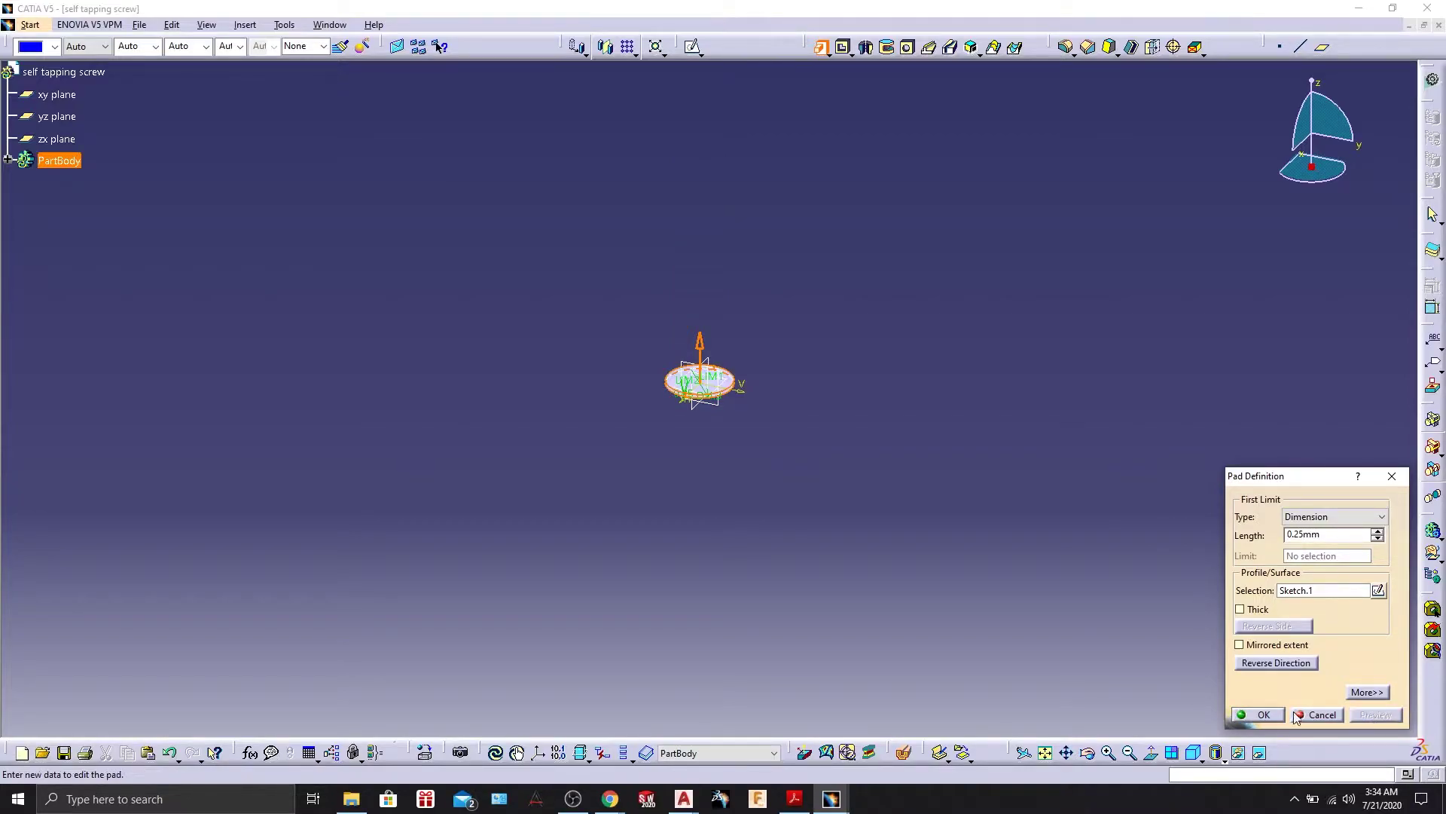
{"action": "left_click", "coordinate": [1262, 714]}
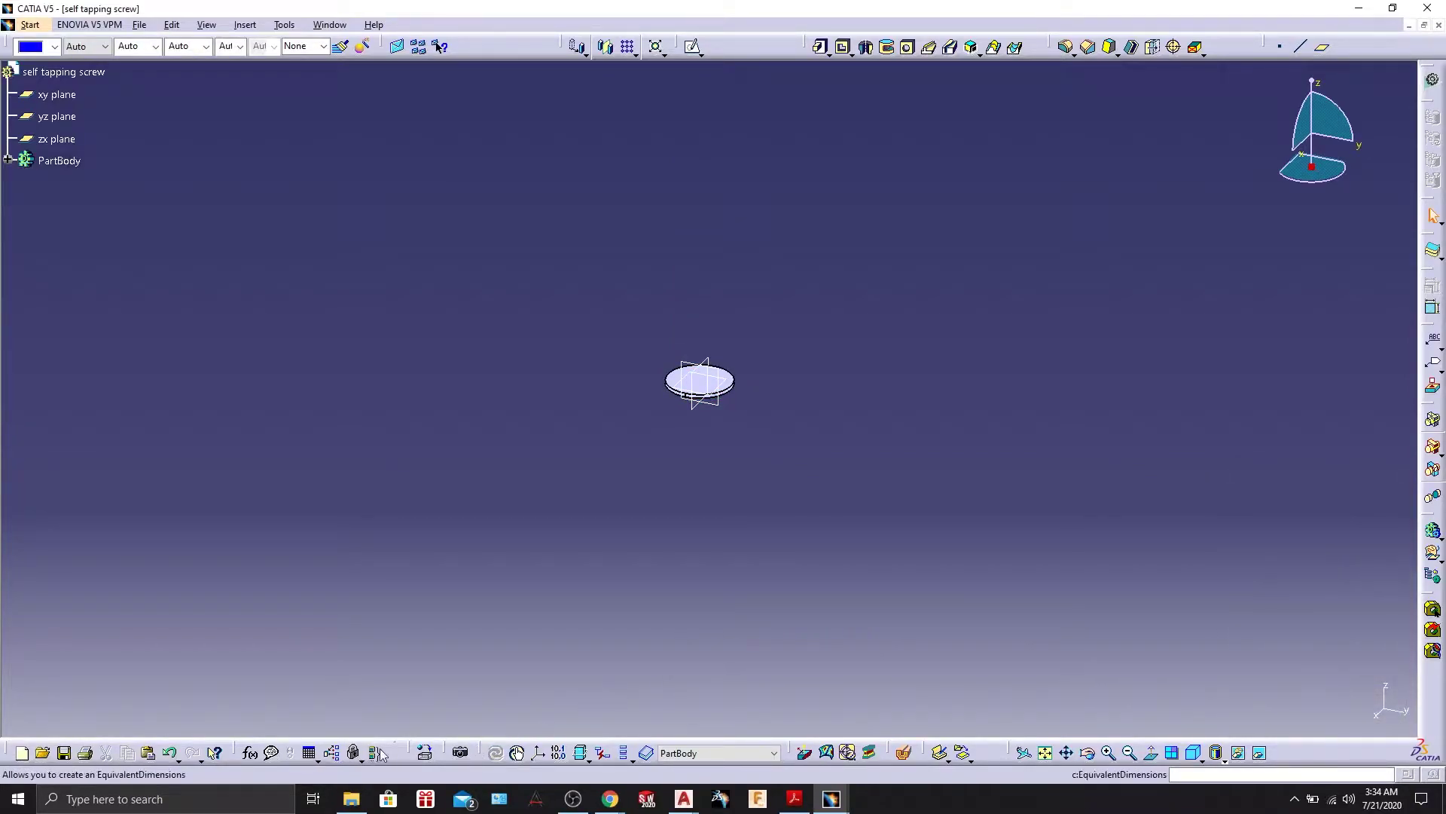
On the yz plane, sketch a closed trapezoid above the disc against the vertical axis, about 1.35 mm wide at the top and 2.15 mm at the base.
{"action": "left_click", "coordinate": [1045, 752]}
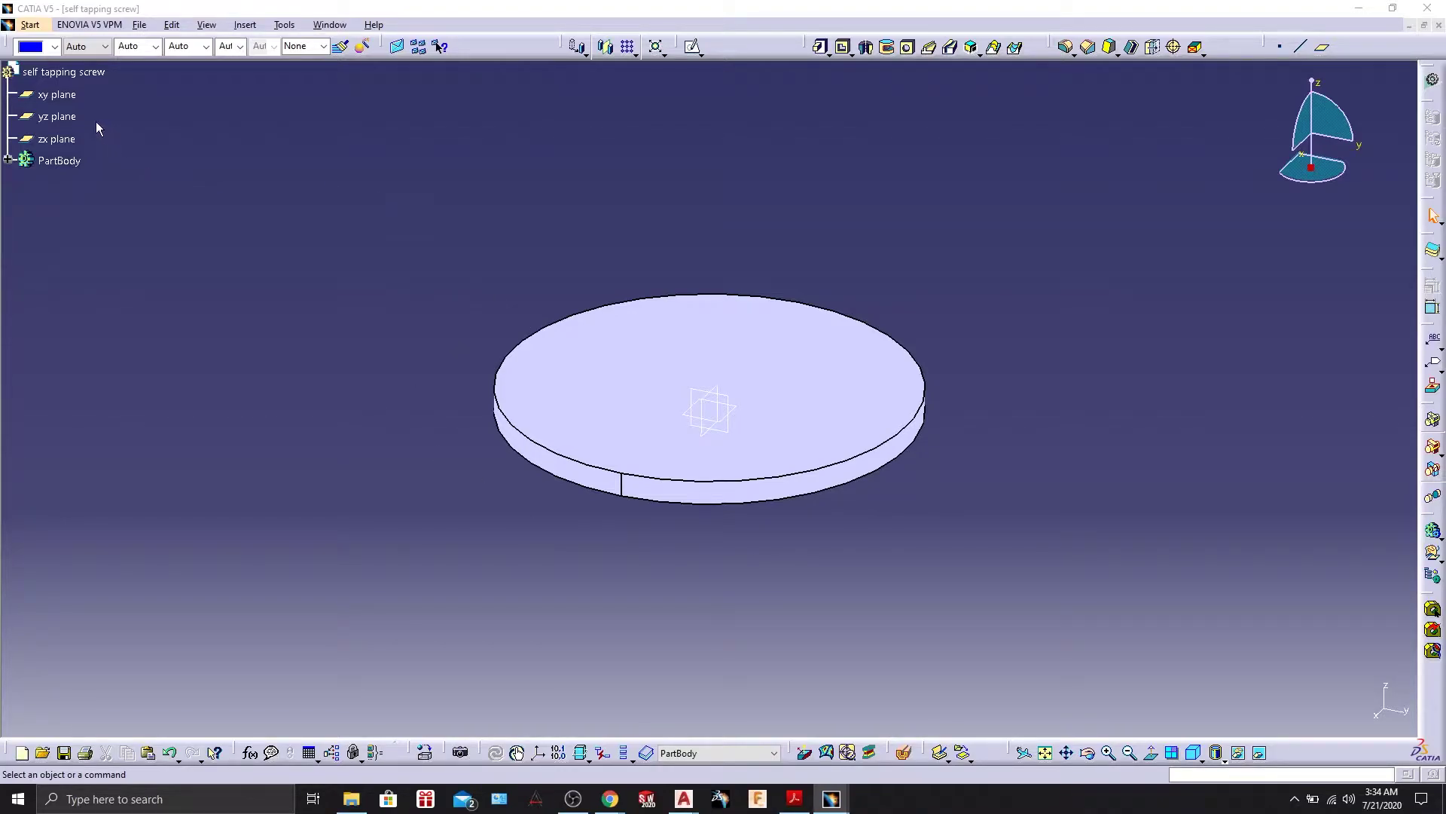
{"action": "left_click", "coordinate": [72, 118]}
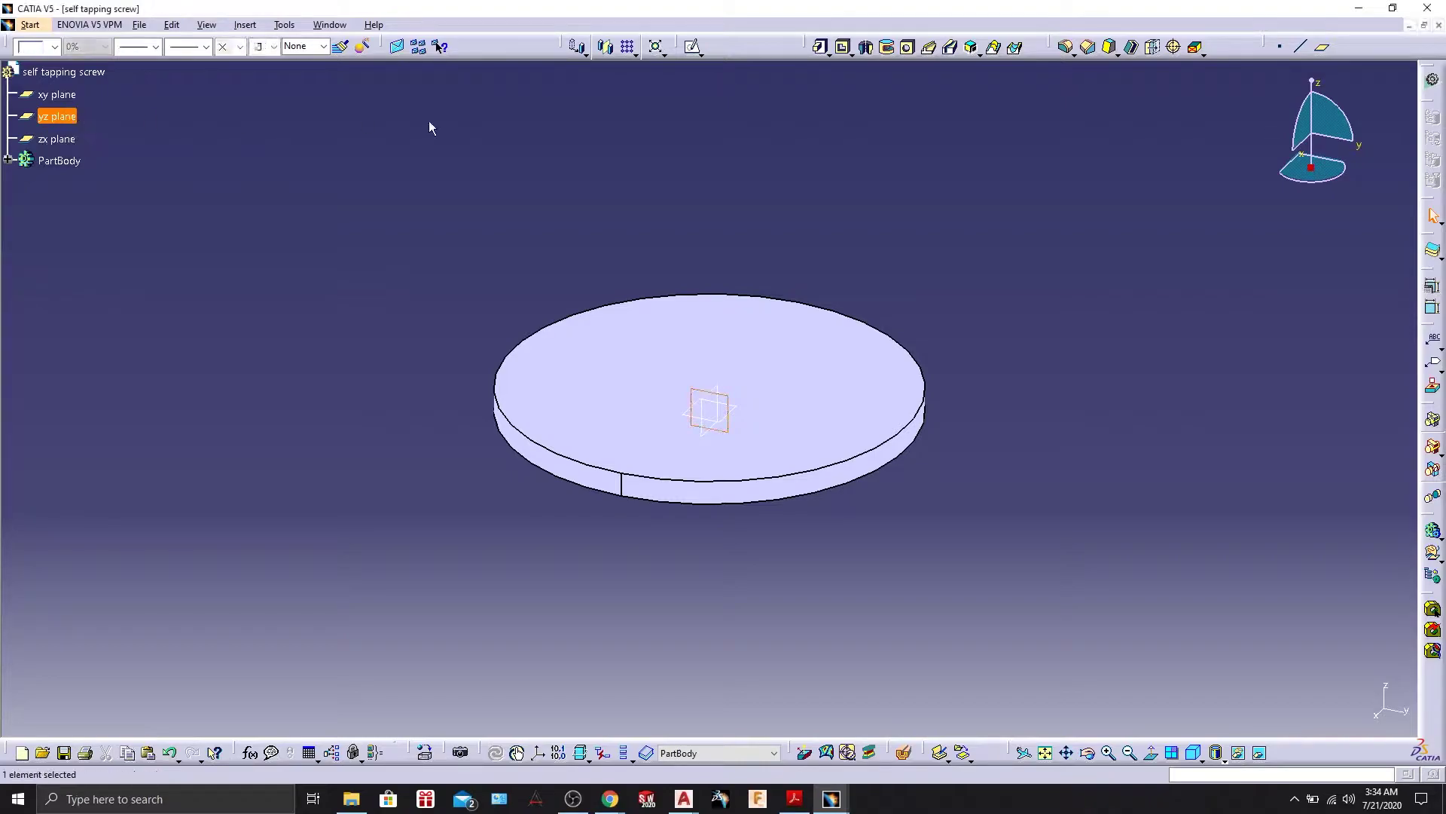
{"action": "left_click", "coordinate": [692, 46]}
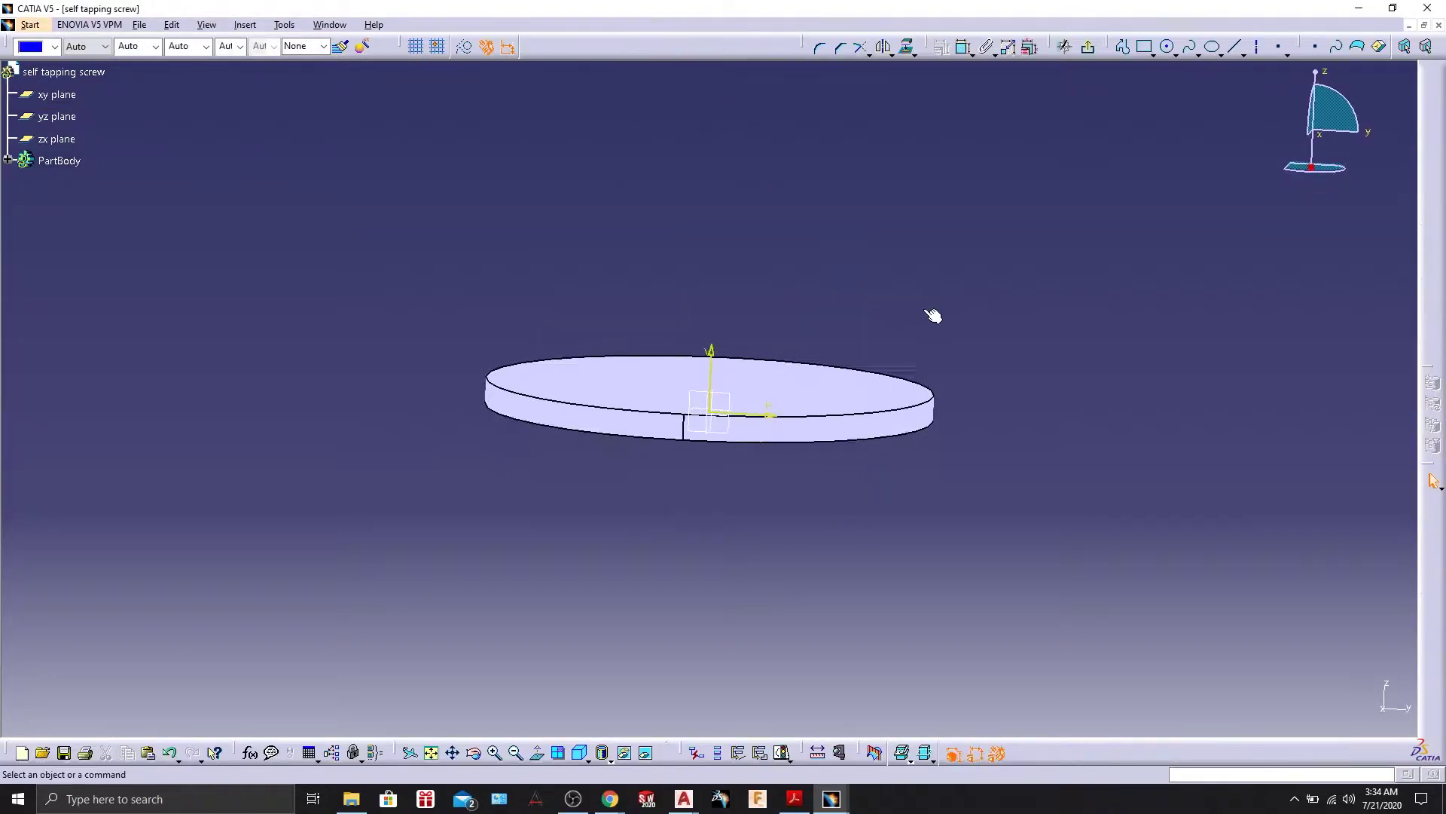
{"action": "left_click", "coordinate": [1128, 49]}
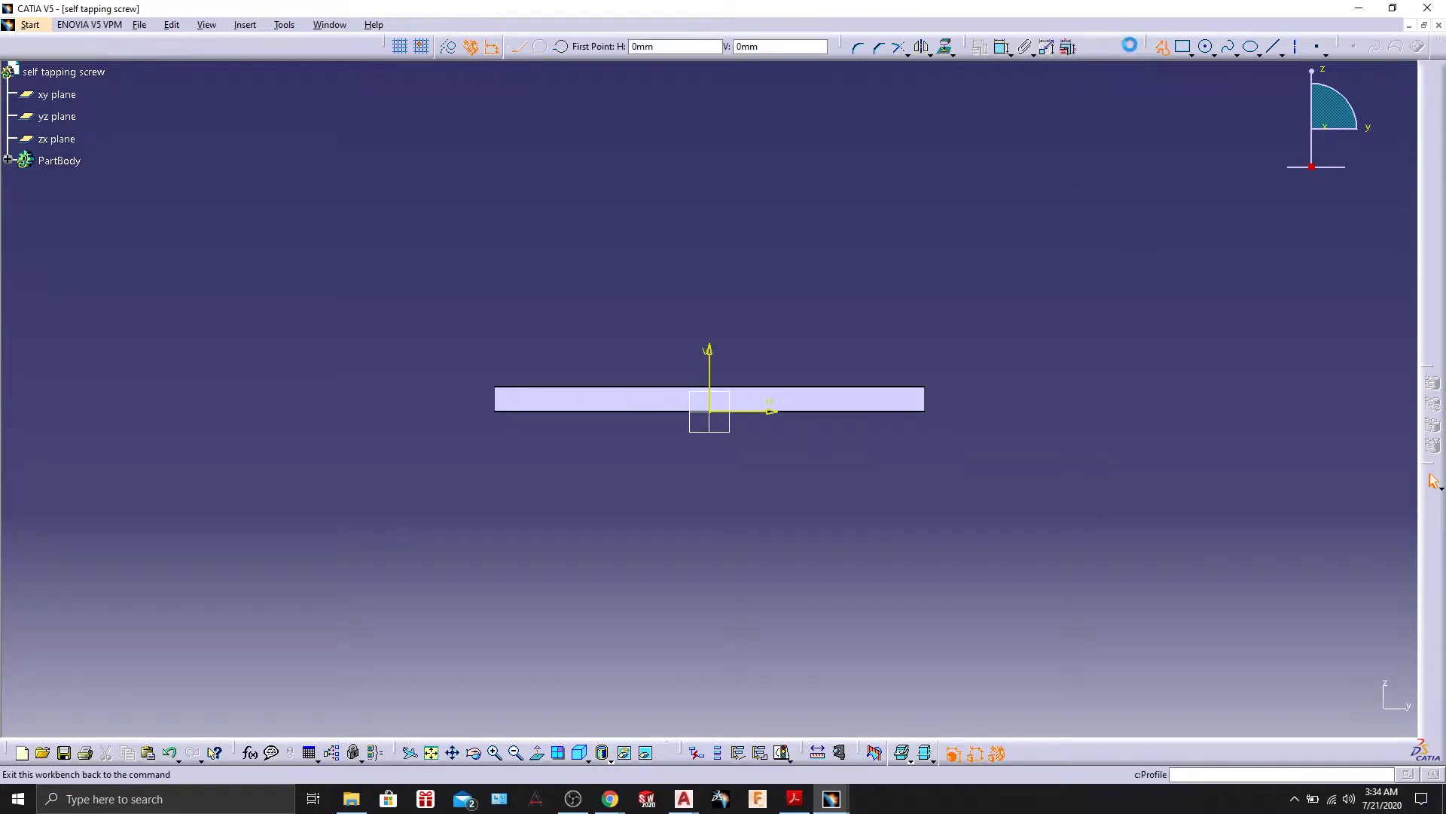
{"action": "left_click", "coordinate": [709, 229]}
{"action": "left_click", "coordinate": [845, 230]}
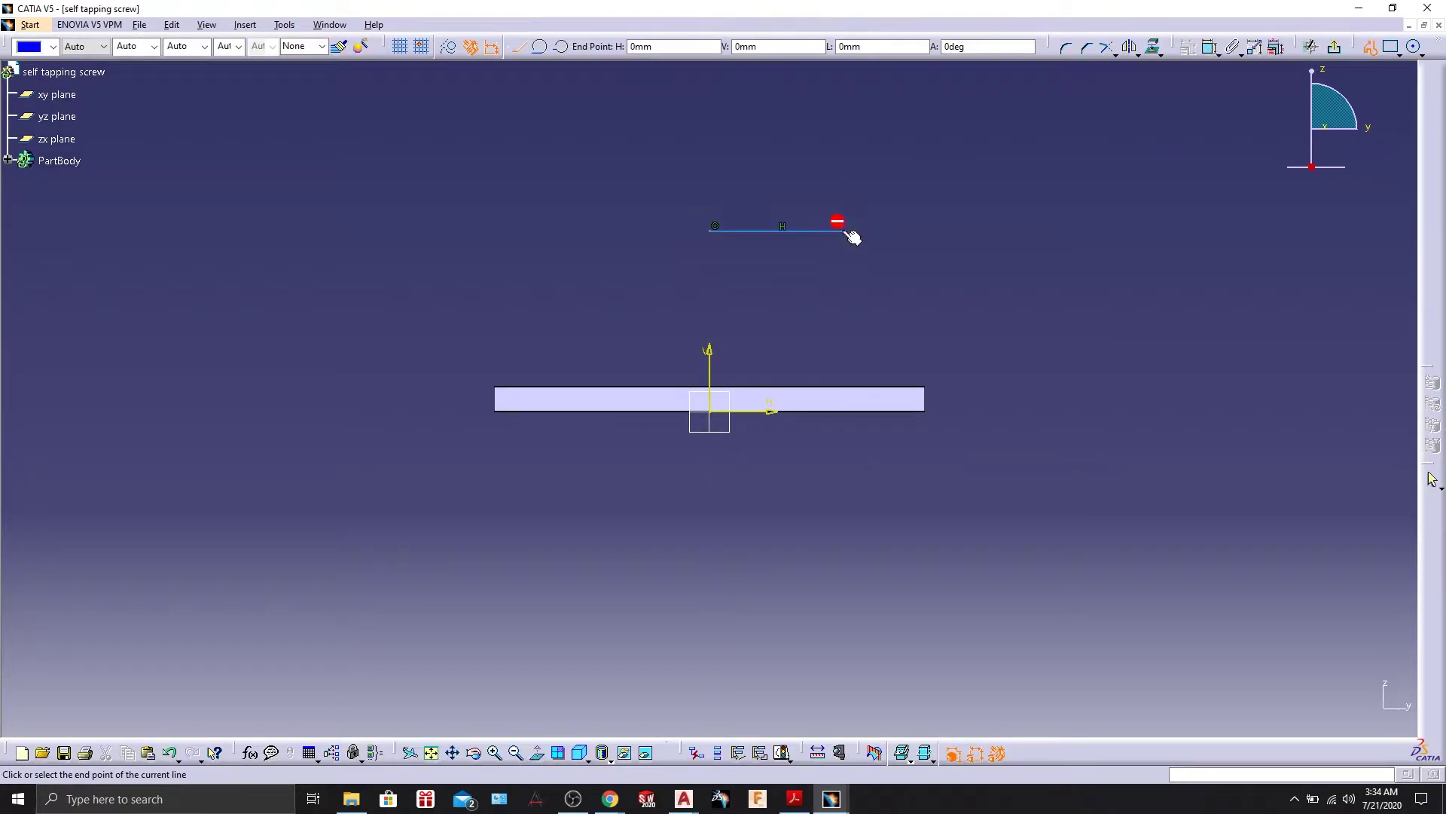
{"action": "left_click", "coordinate": [925, 372]}
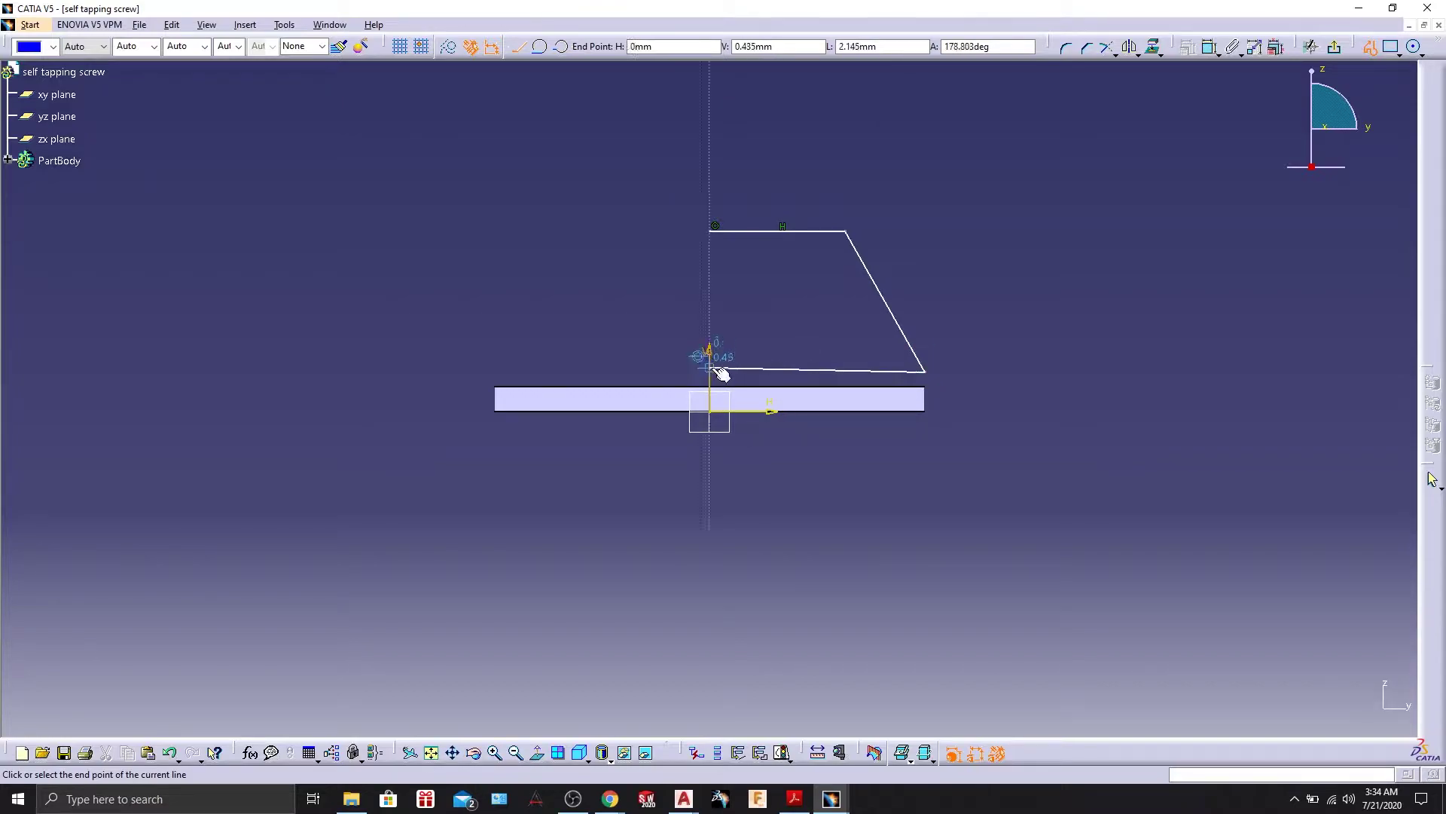
{"action": "left_click", "coordinate": [710, 371]}
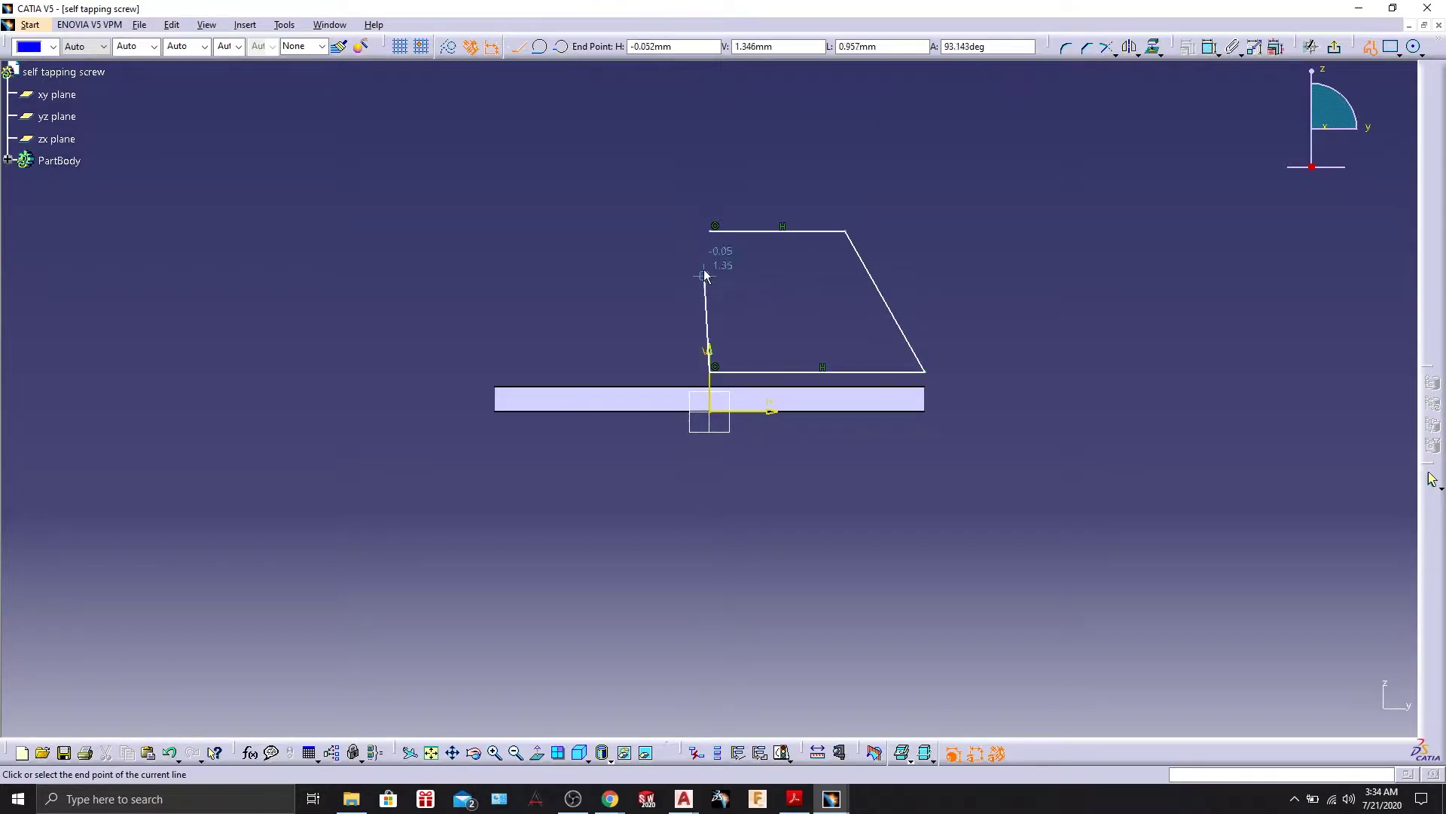
{"action": "left_click", "coordinate": [712, 232]}
Dimension the trapezoid's top edge width and its height above the disc's bottom face.
{"action": "left_click", "coordinate": [907, 180]}
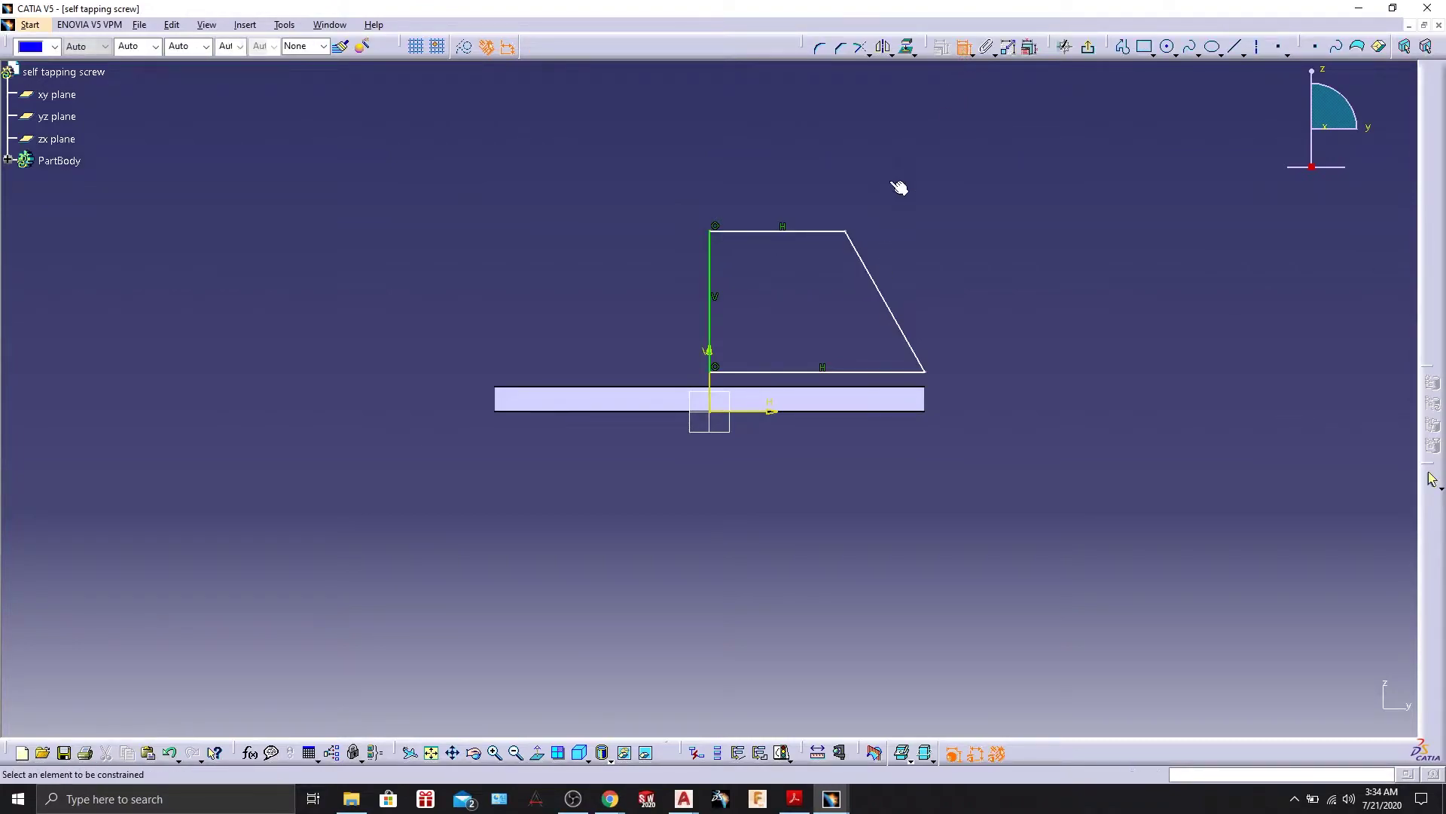
{"action": "left_click", "coordinate": [800, 231]}
{"action": "left_click", "coordinate": [830, 231]}
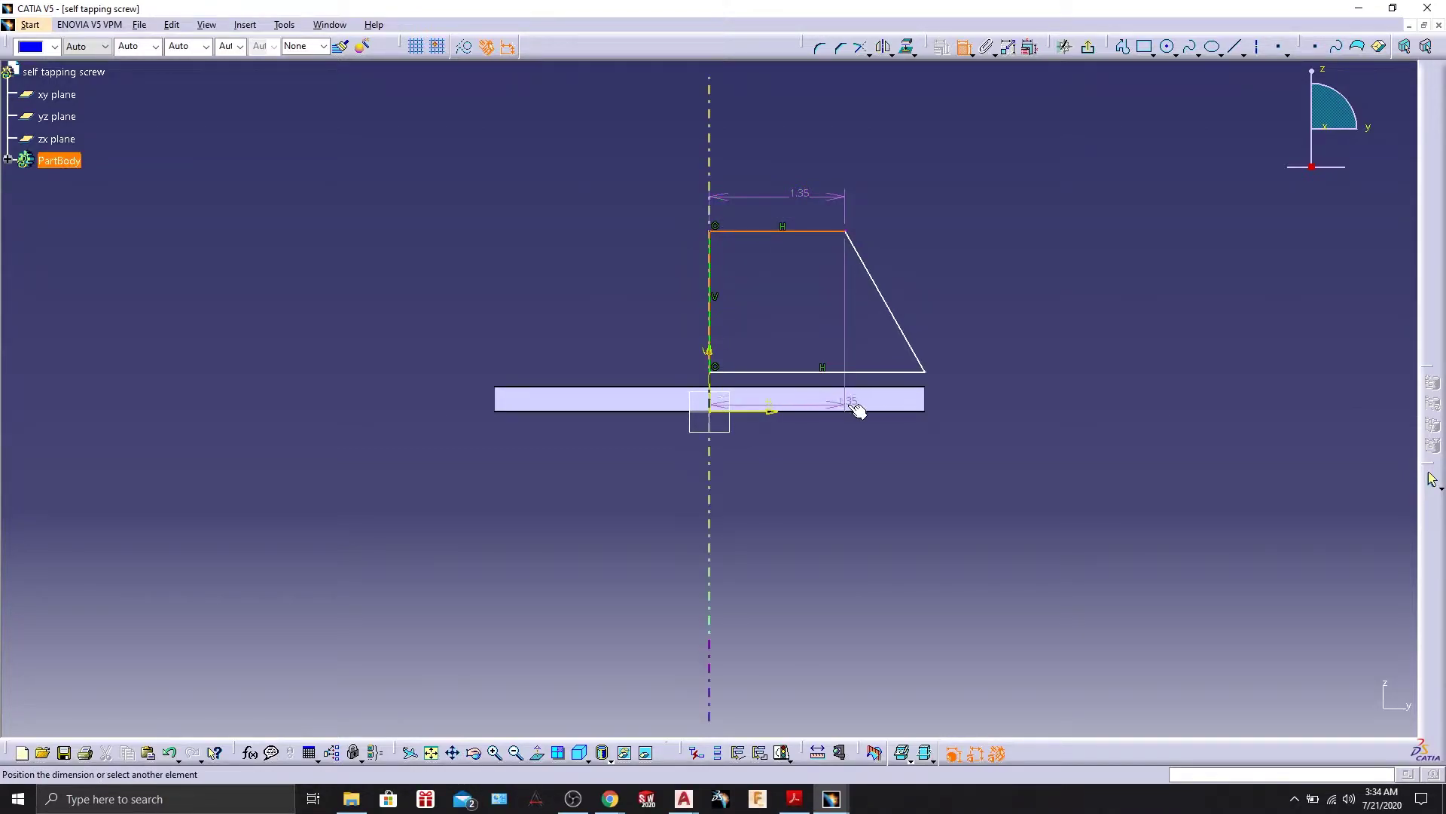
{"action": "left_click", "coordinate": [914, 414]}
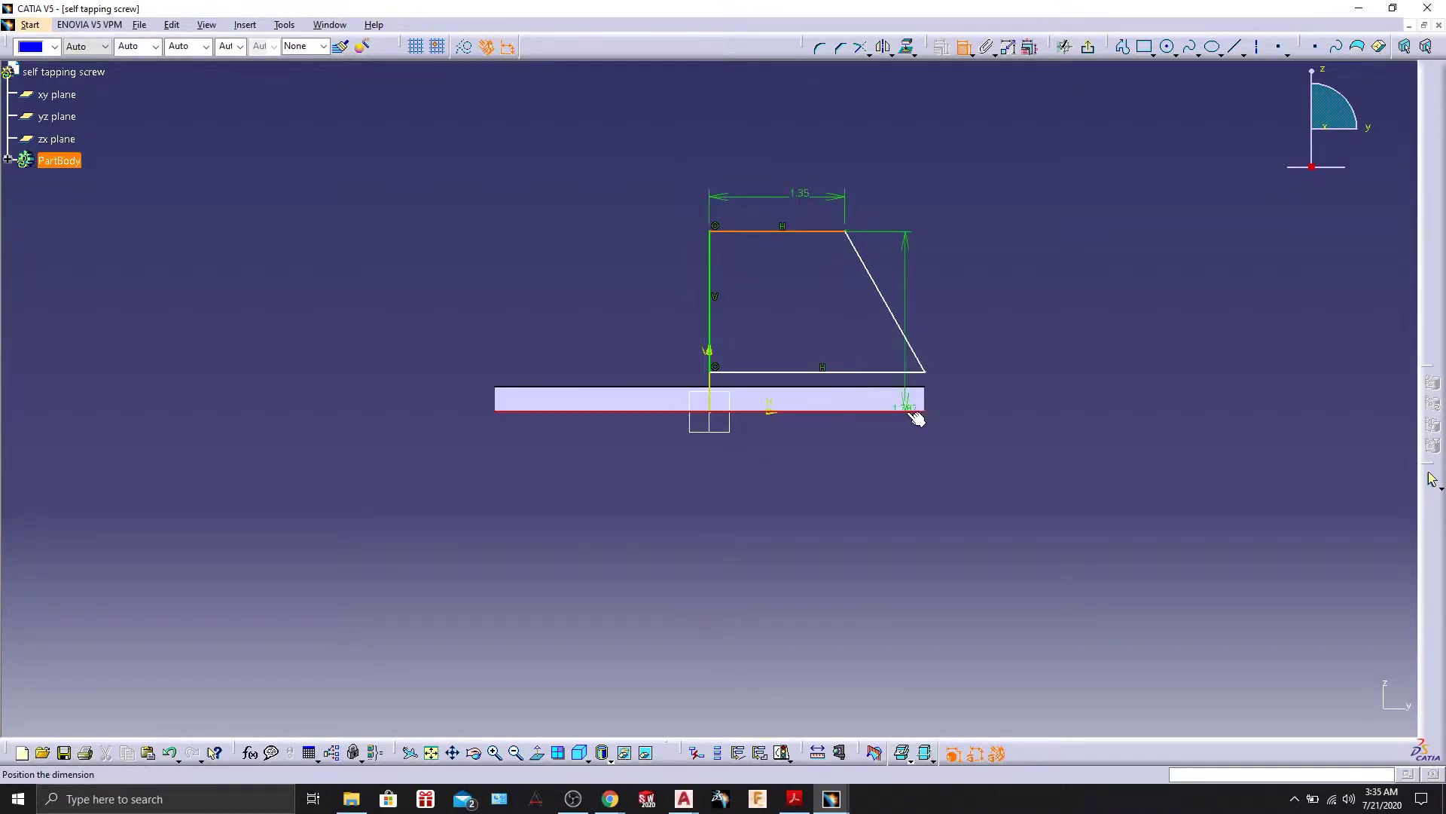
{"action": "left_click", "coordinate": [977, 336]}
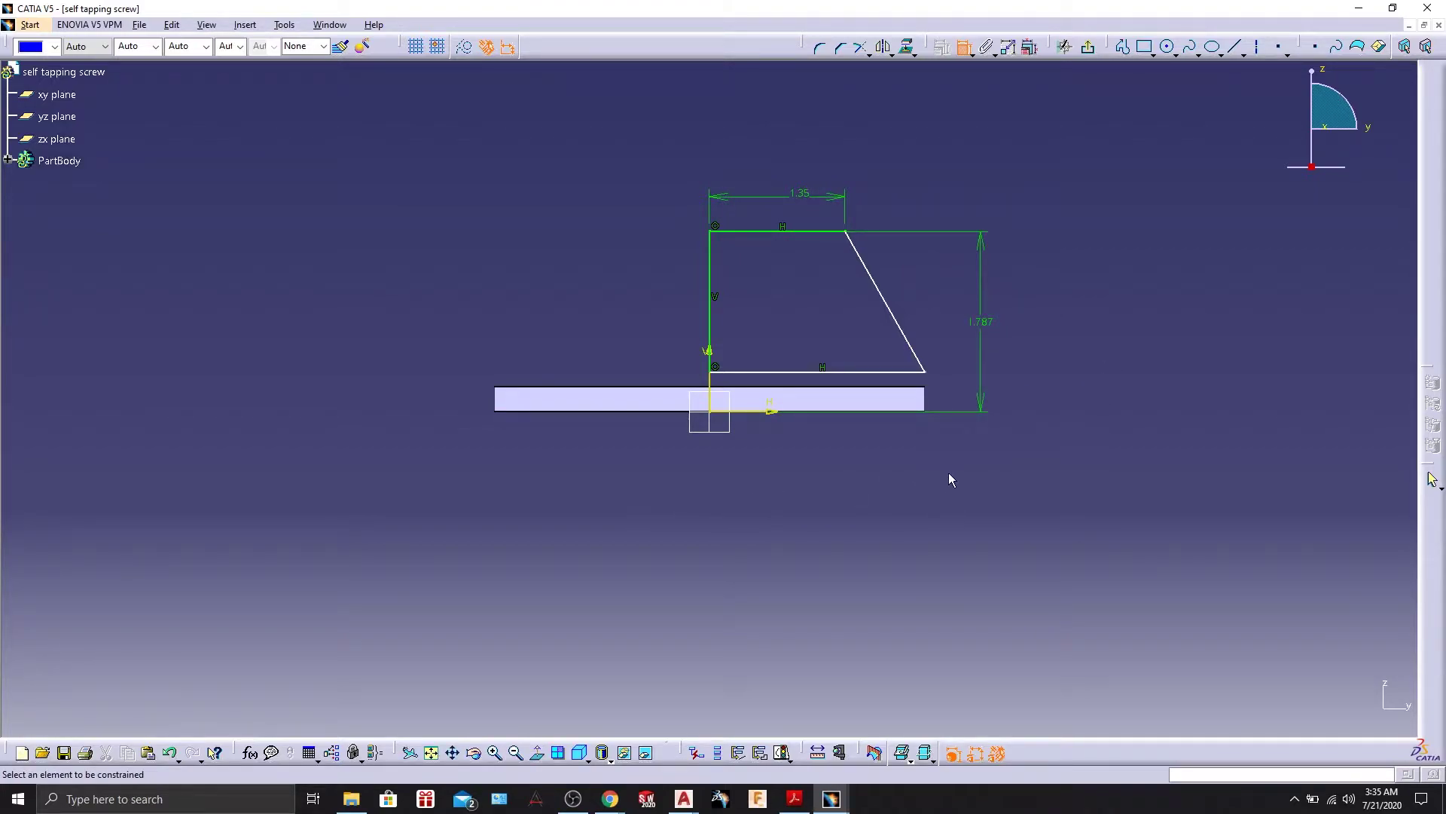
Dimension the trapezoid's lower outer corner from the vertical axis and set the distance to 4.3/2 mm.
{"action": "left_click", "coordinate": [926, 374]}
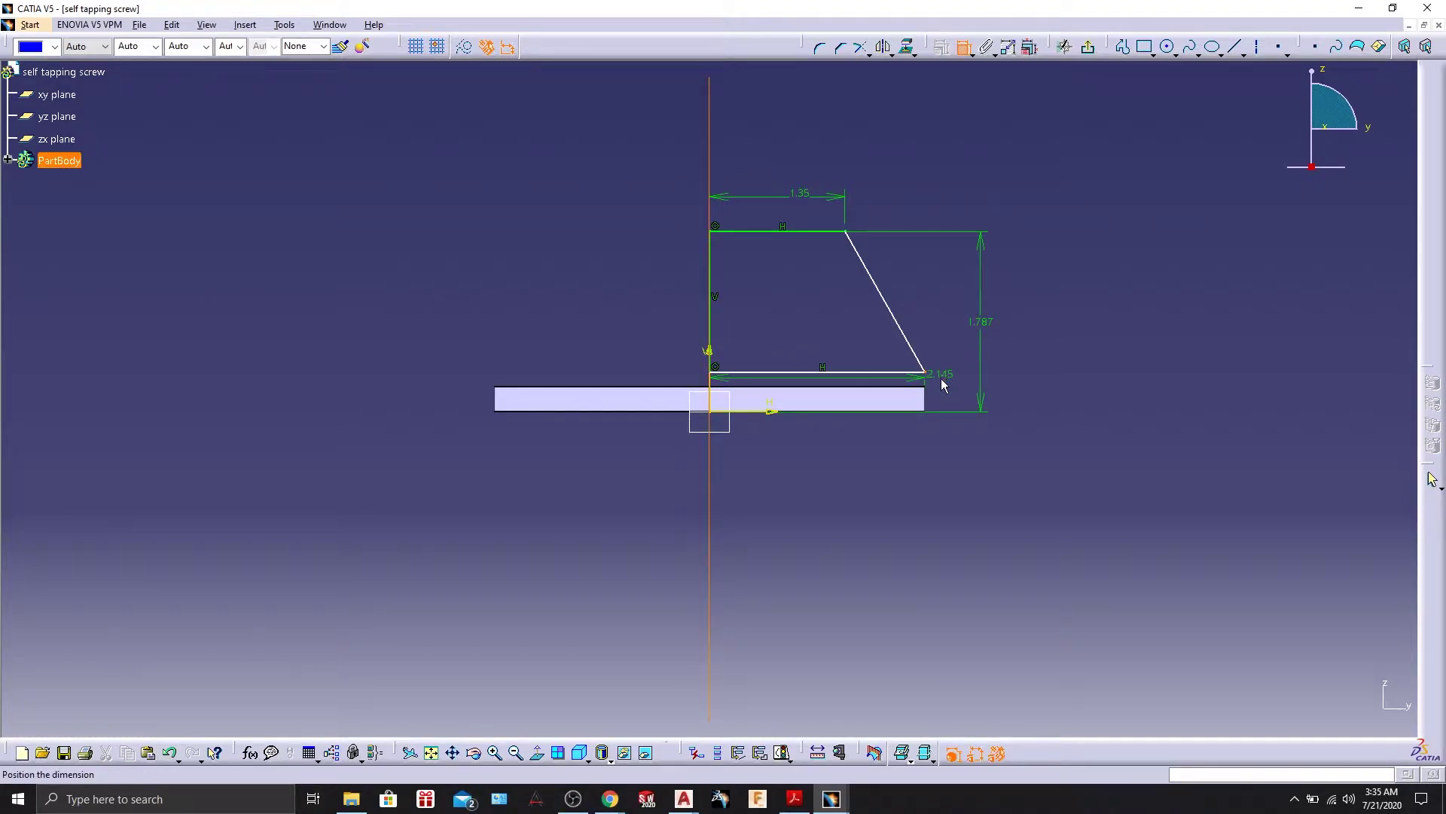
{"action": "left_click", "coordinate": [946, 388]}
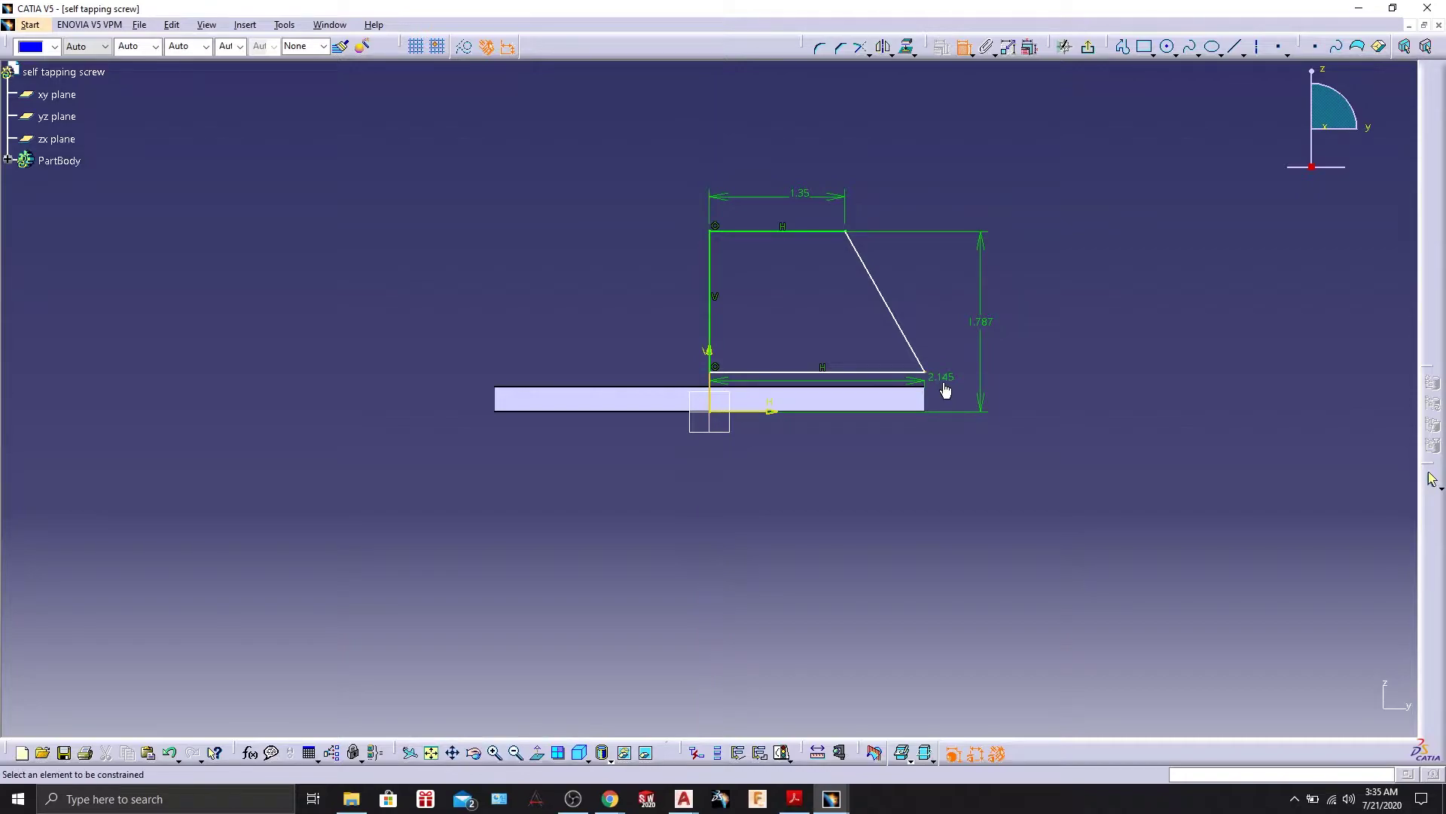
{"action": "double_click", "coordinate": [946, 388]}
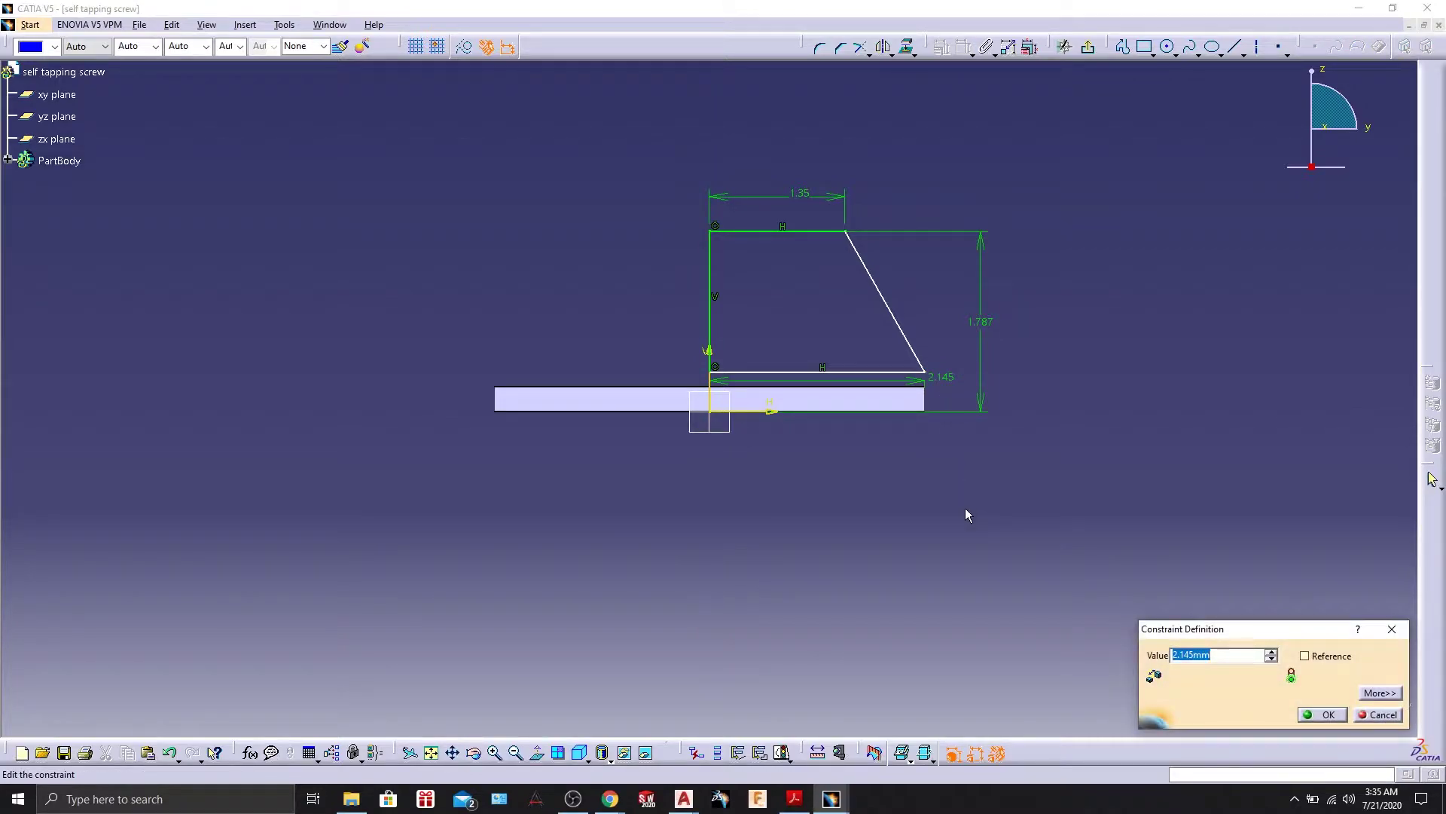
{"action": "type", "text": "4.3/2"}
{"action": "key", "text": "Return"}
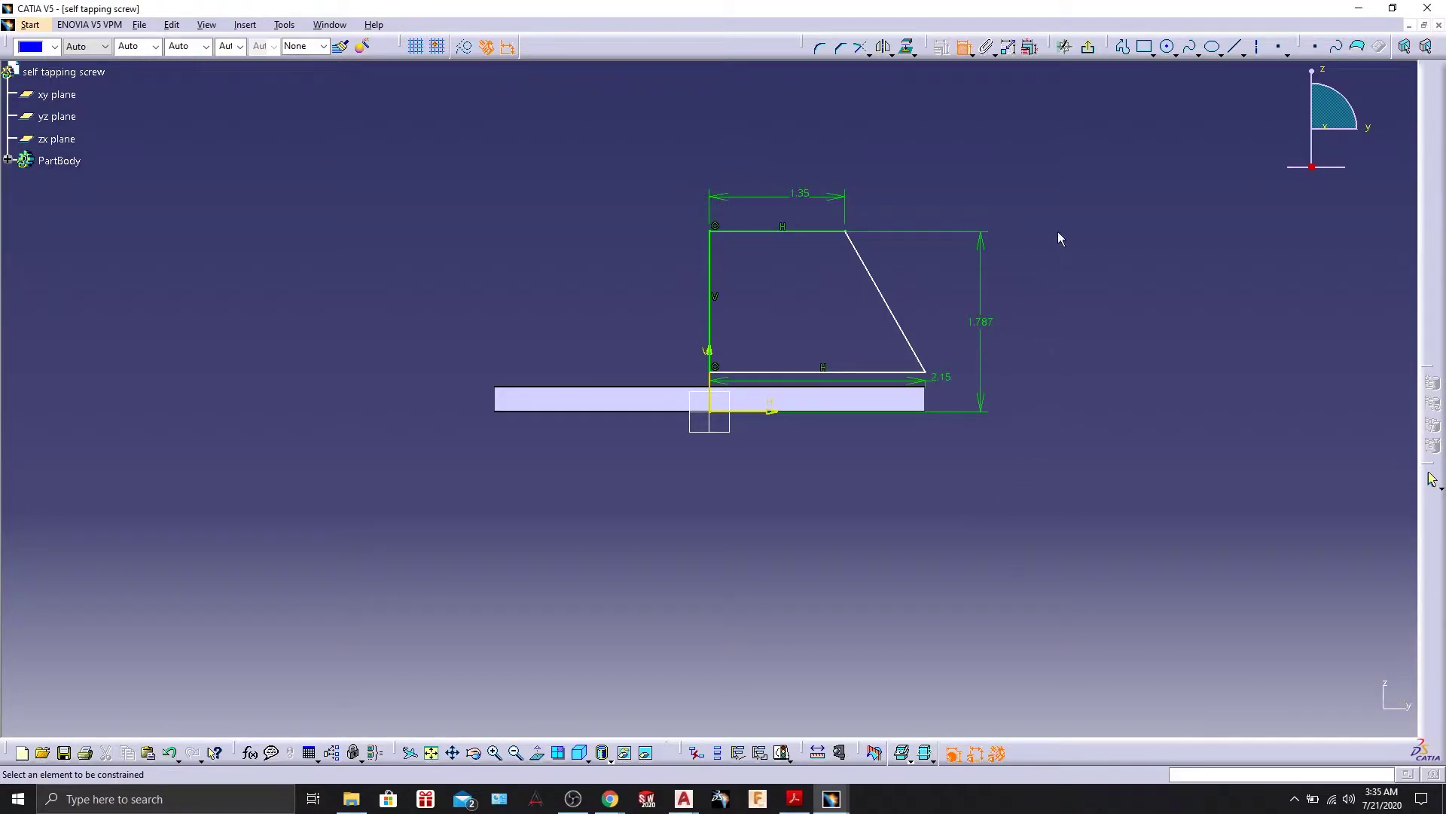
Set the trapezoid's top edge width to 1.1 mm and its height above the disc's bottom face to 1.3 mm.
{"action": "double_click", "coordinate": [801, 198]}
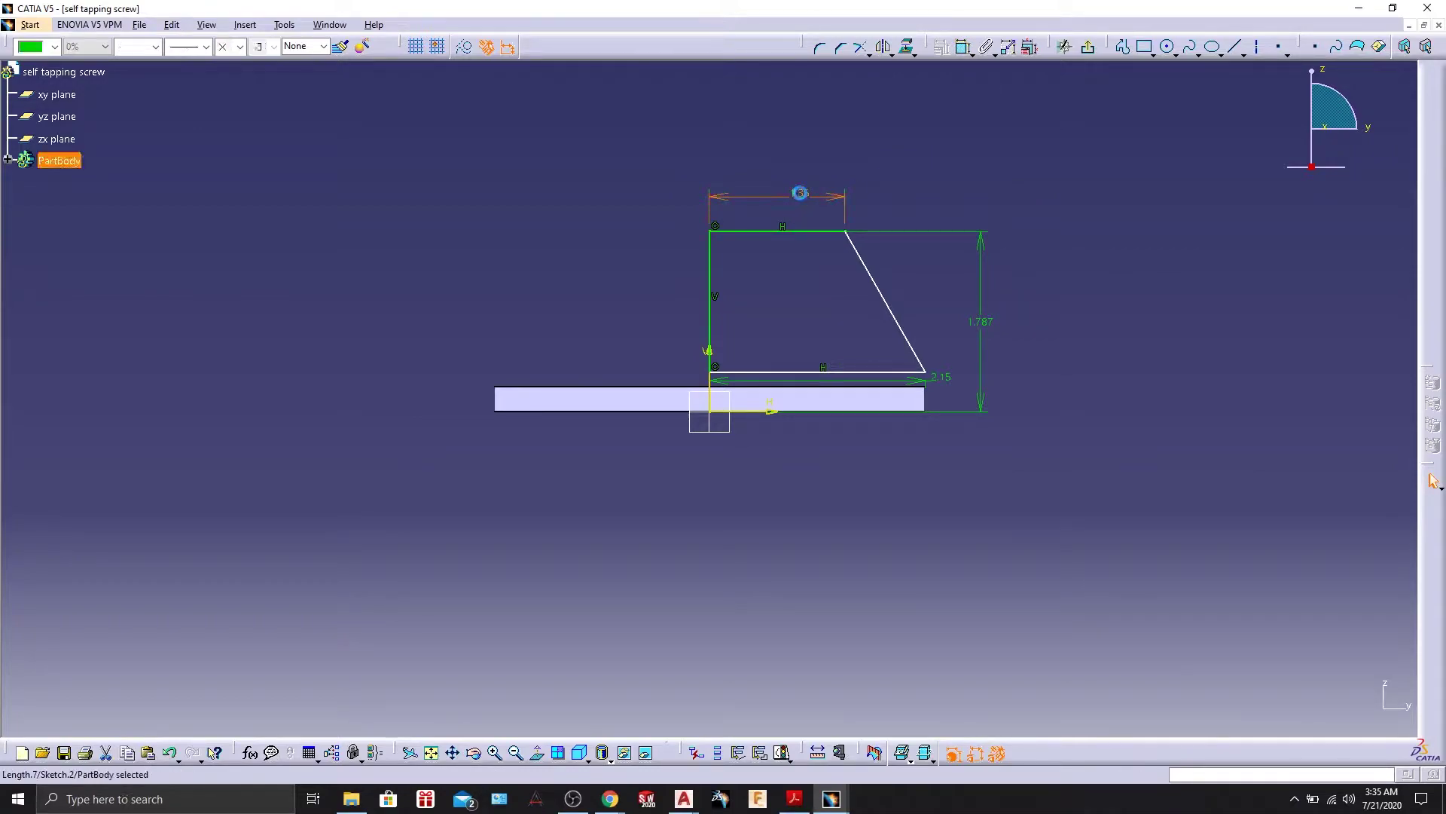
{"action": "type", "text": "1"}
{"action": "key", "text": "Return"}
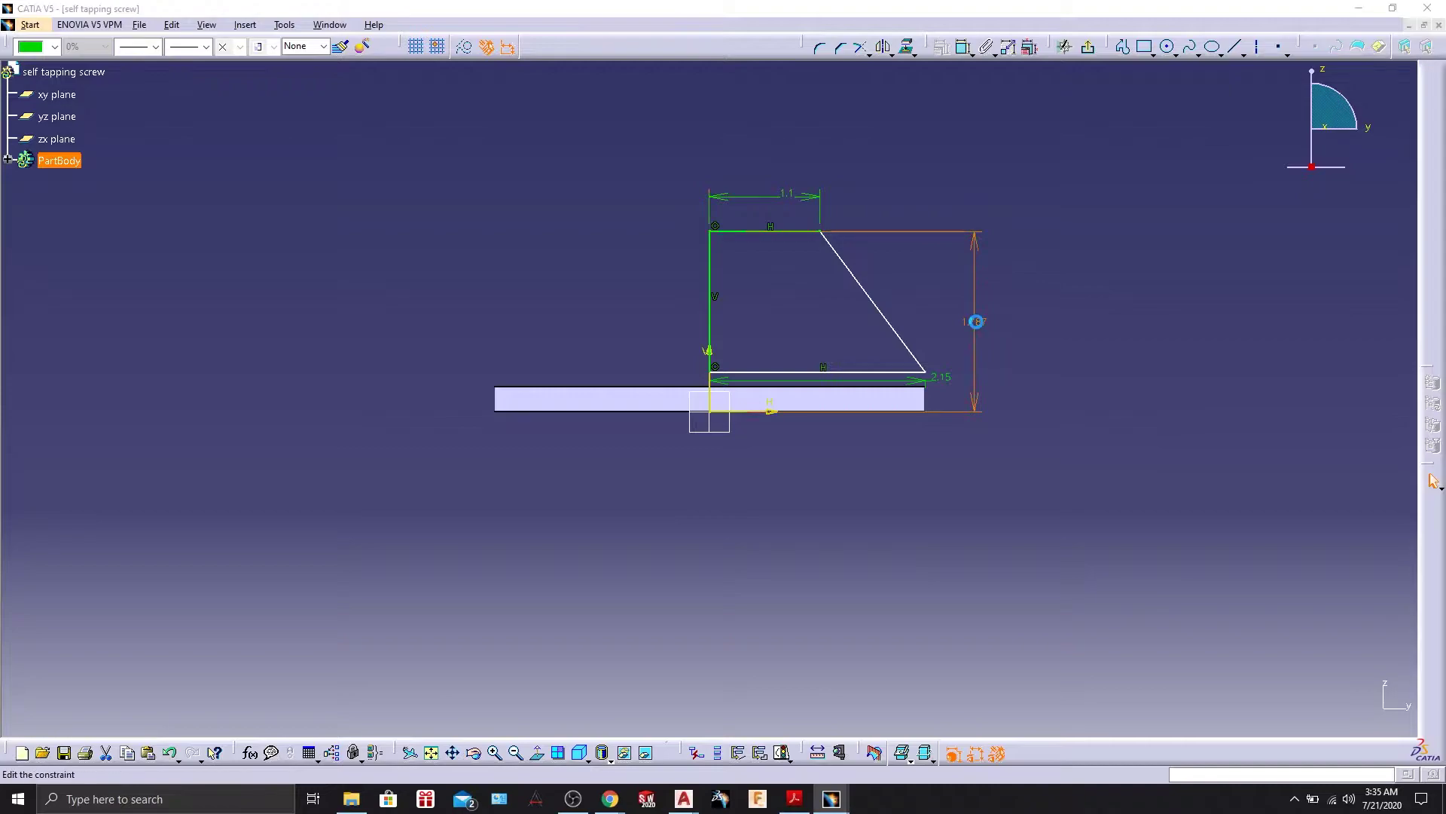
{"action": "double_click", "coordinate": [978, 325]}
{"action": "type", "text": "1.3"}
{"action": "key", "text": "Return"}
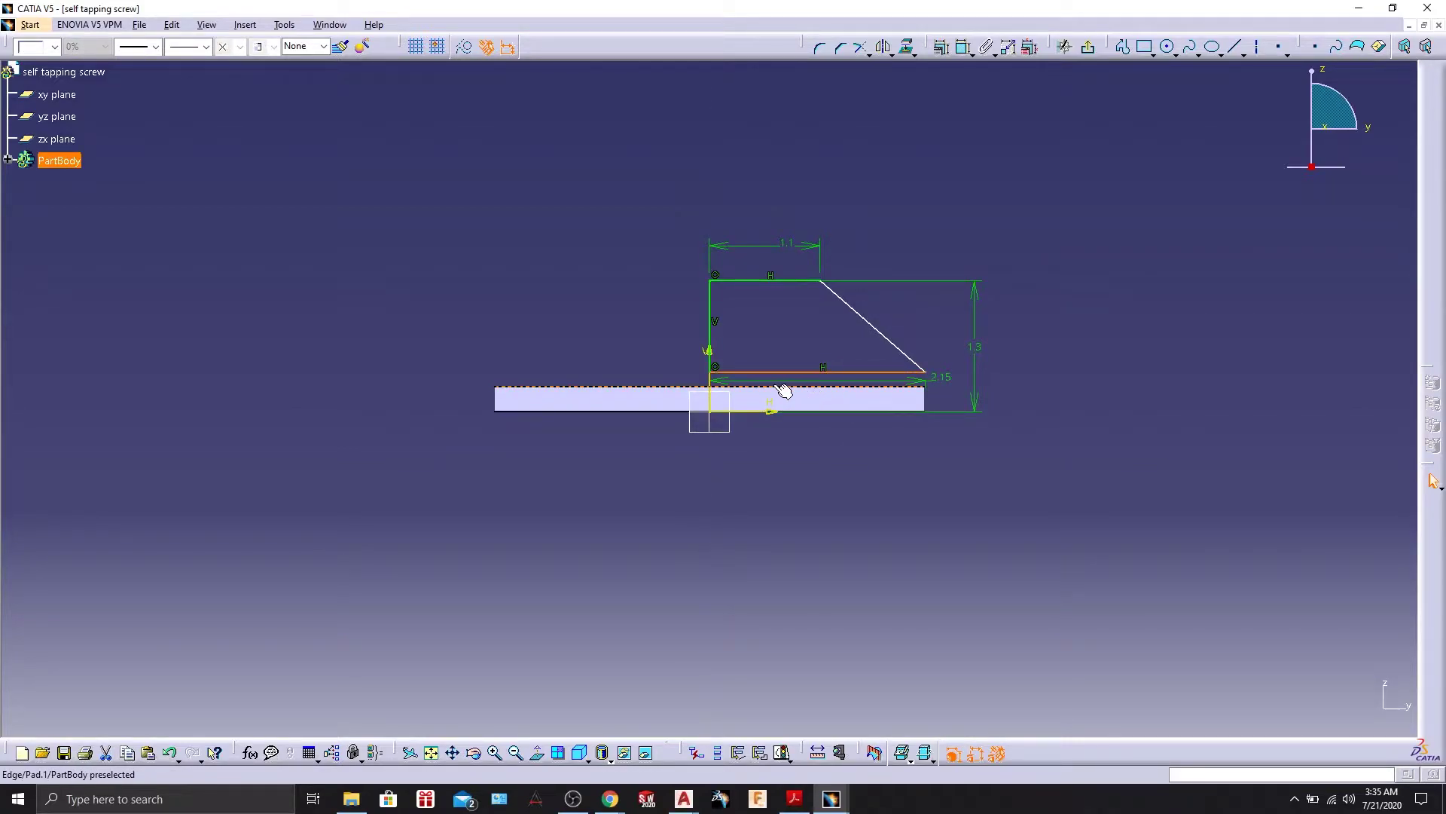
Constrain the trapezoid's lower edge to be coincident with the disc's top edge.
{"action": "left_click", "coordinate": [941, 46]}
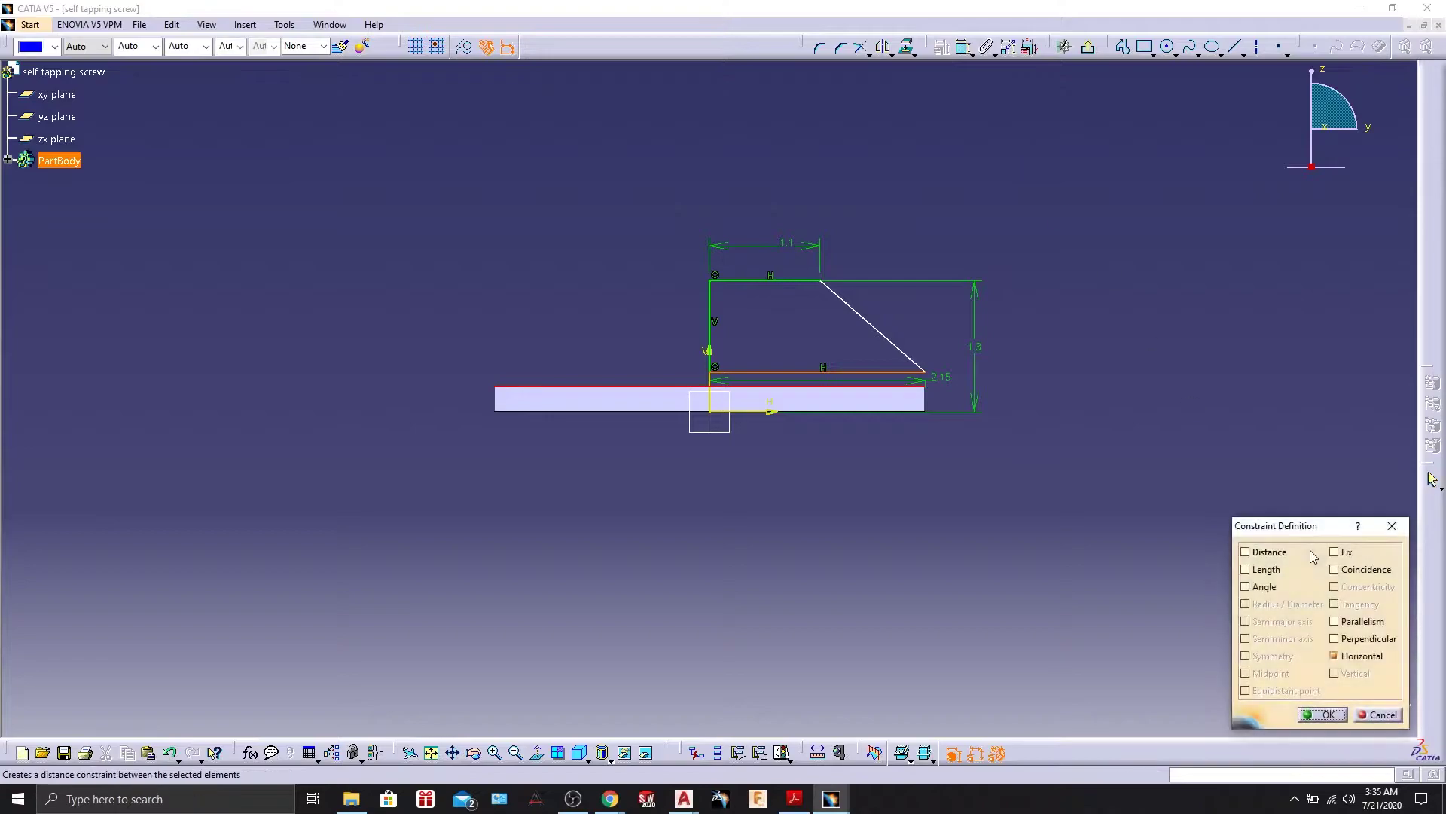
{"action": "left_click", "coordinate": [1338, 574]}
{"action": "left_click", "coordinate": [1323, 715]}
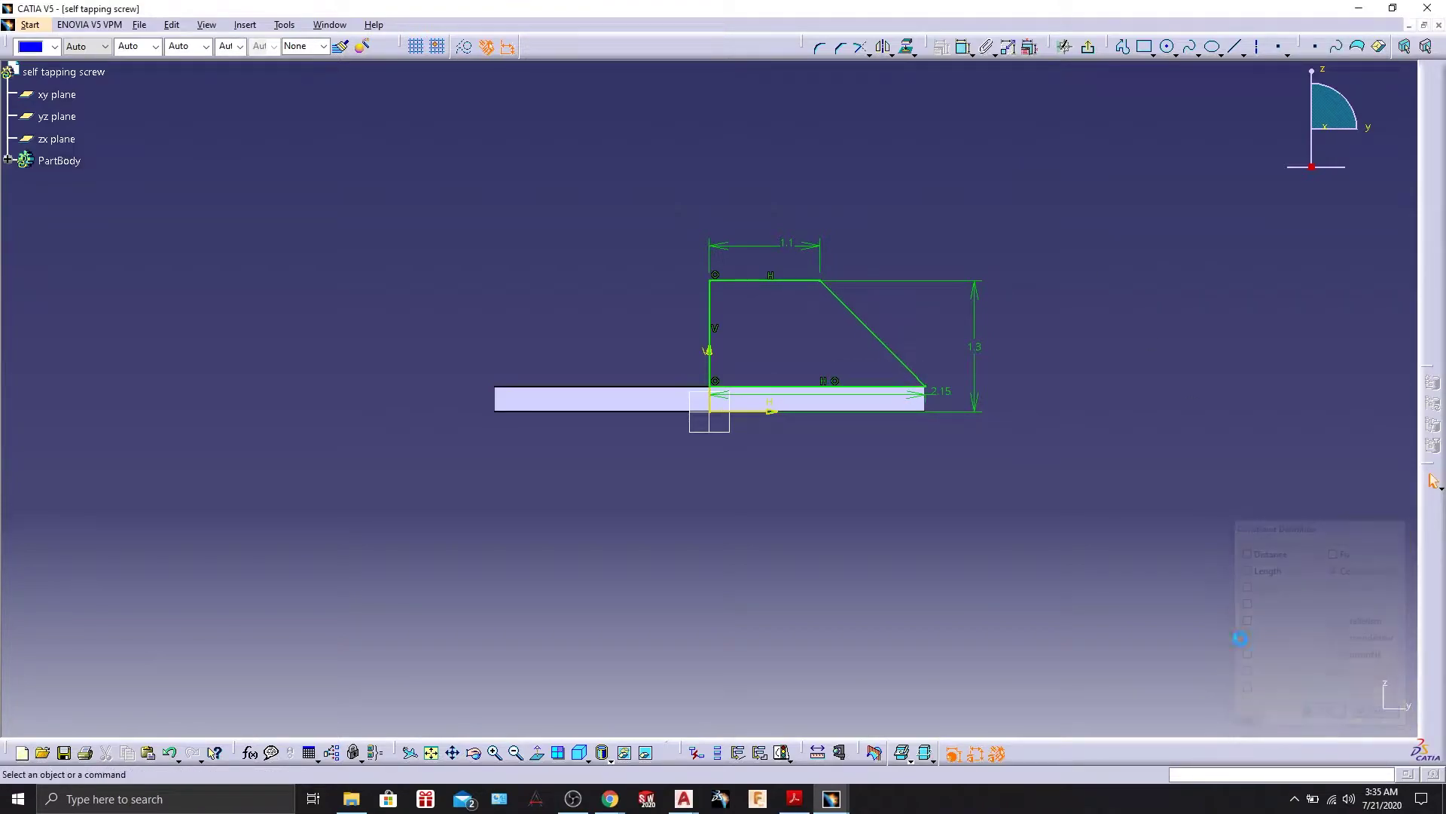
Exit the sketch and revolve the trapezoid 360 degrees into a shaft, using its vertical edge as the axis.
{"action": "middle_click_drag", "start_coordinate": [937, 444], "coordinate": [943, 375], "text": "ctrl"}
{"action": "mouse_move", "coordinate": [1221, 297]}
{"action": "middle_mouse_down", "text": "ctrl"}
{"action": "mouse_move", "coordinate": [1088, 339]}
{"action": "mouse_move", "coordinate": [1086, 305]}
{"action": "mouse_move", "coordinate": [1087, 335]}
{"action": "middle_mouse_up", "text": "ctrl"}
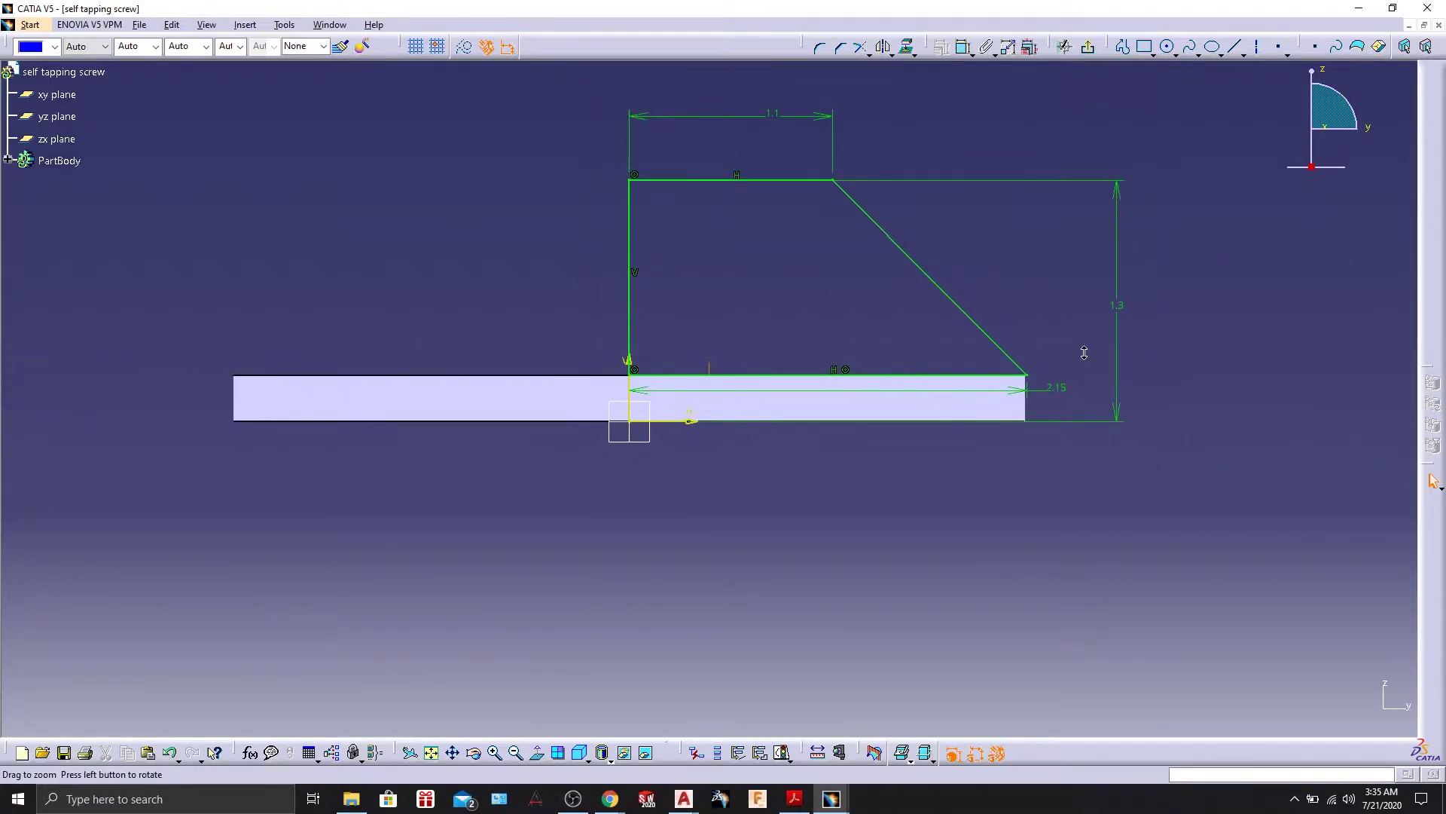
{"action": "left_click", "coordinate": [1092, 48]}
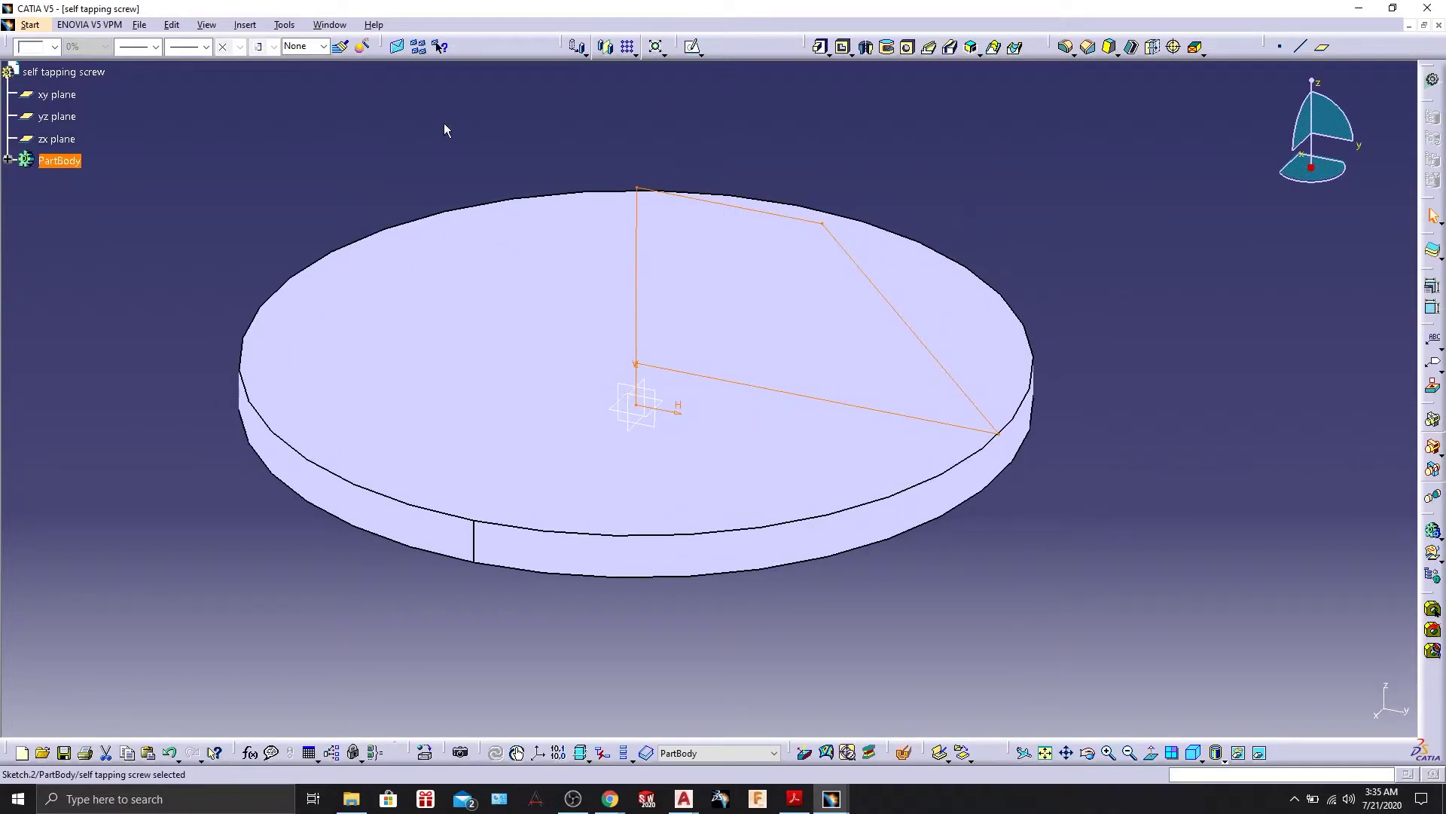
{"action": "left_click", "coordinate": [865, 47]}
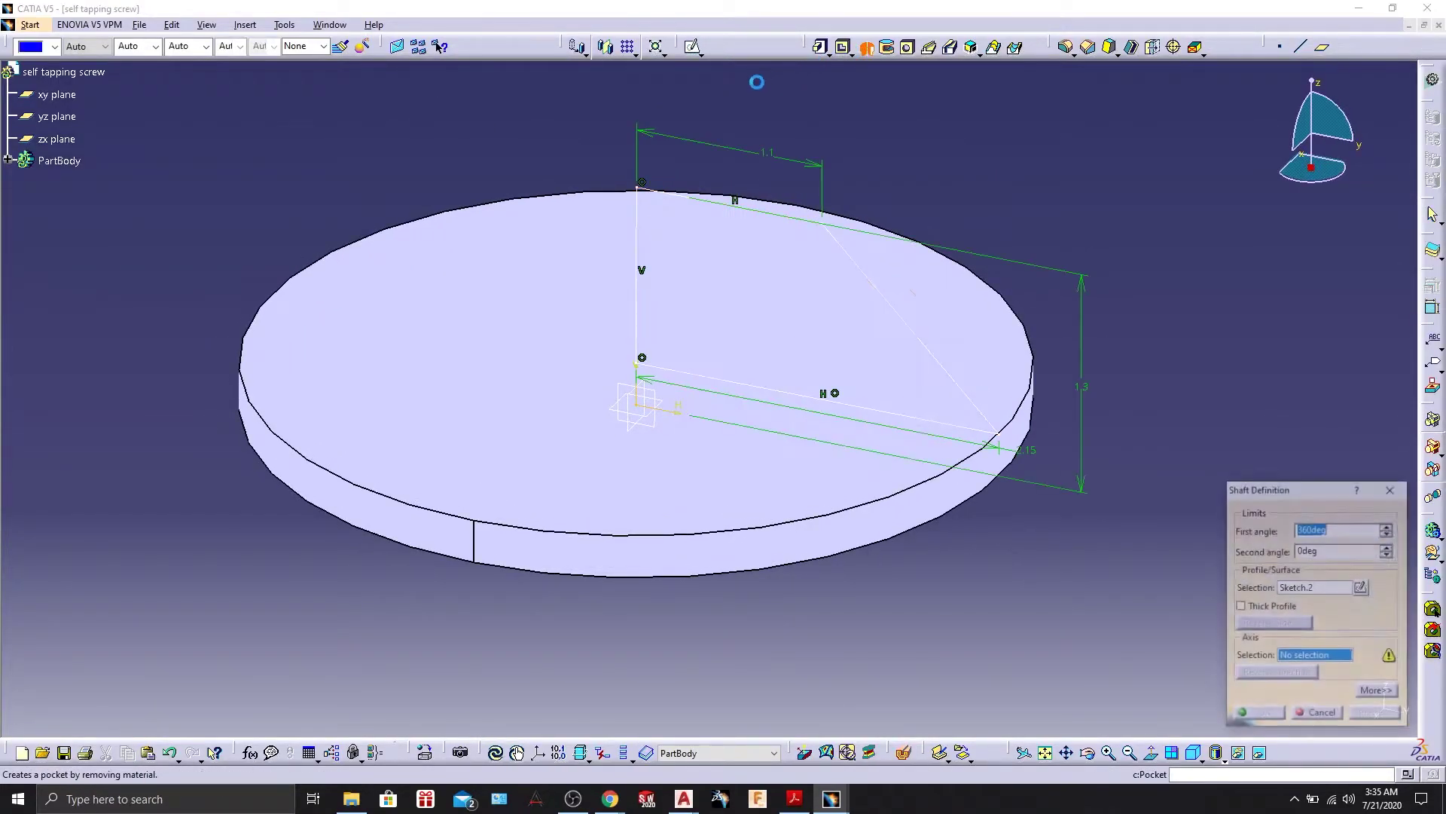
{"action": "left_click", "coordinate": [637, 230]}
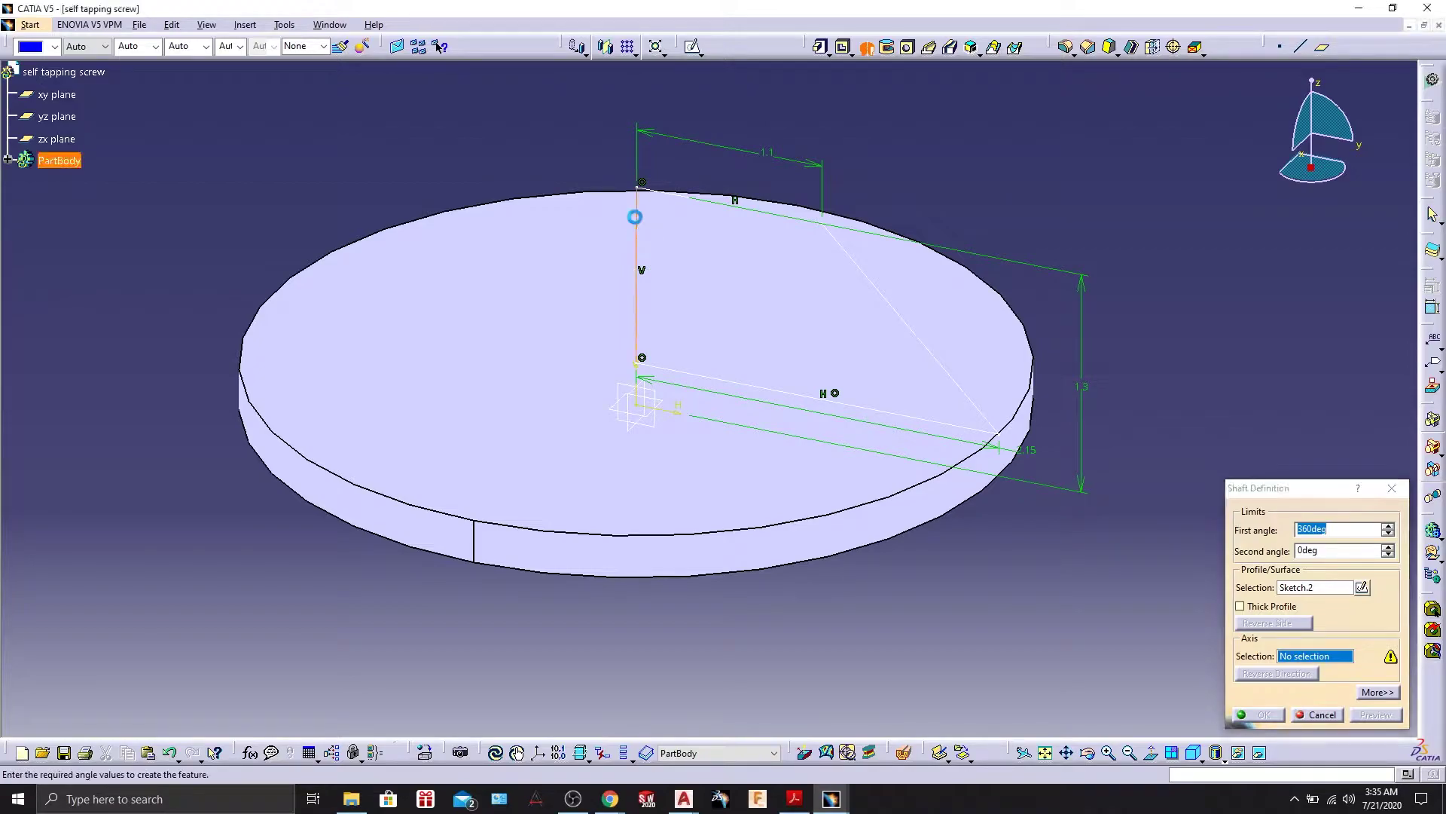
{"action": "left_click", "coordinate": [1378, 714]}
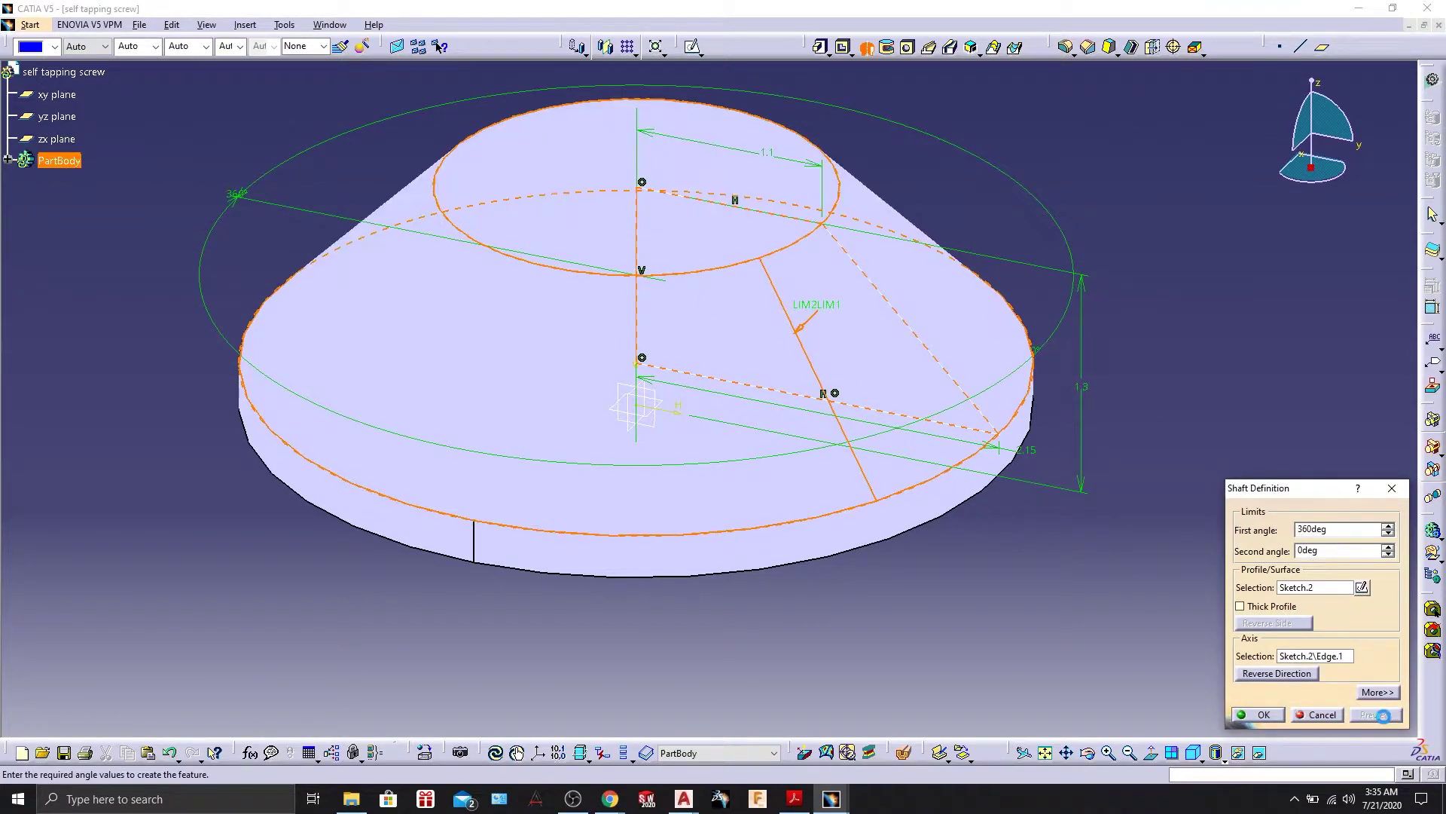
{"action": "left_click", "coordinate": [1263, 715]}
On the yz plane, sketch a closed trapezoid just above the cone's top face against the vertical axis, about 0.96 mm wide at its base.
{"action": "middle_click_drag", "start_coordinate": [839, 600], "coordinate": [865, 555]}
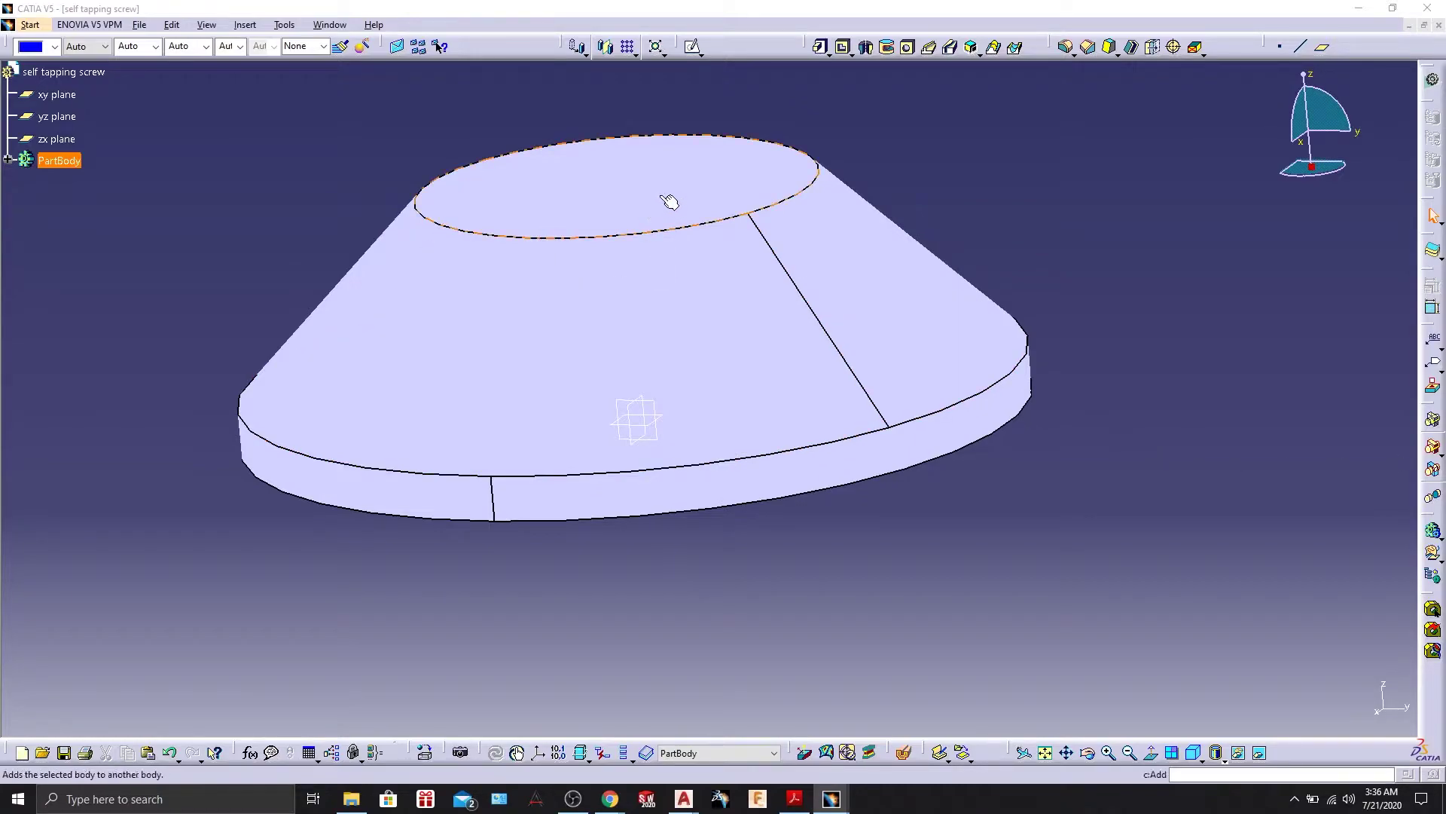
{"action": "middle_click_drag", "start_coordinate": [681, 219], "coordinate": [708, 241]}
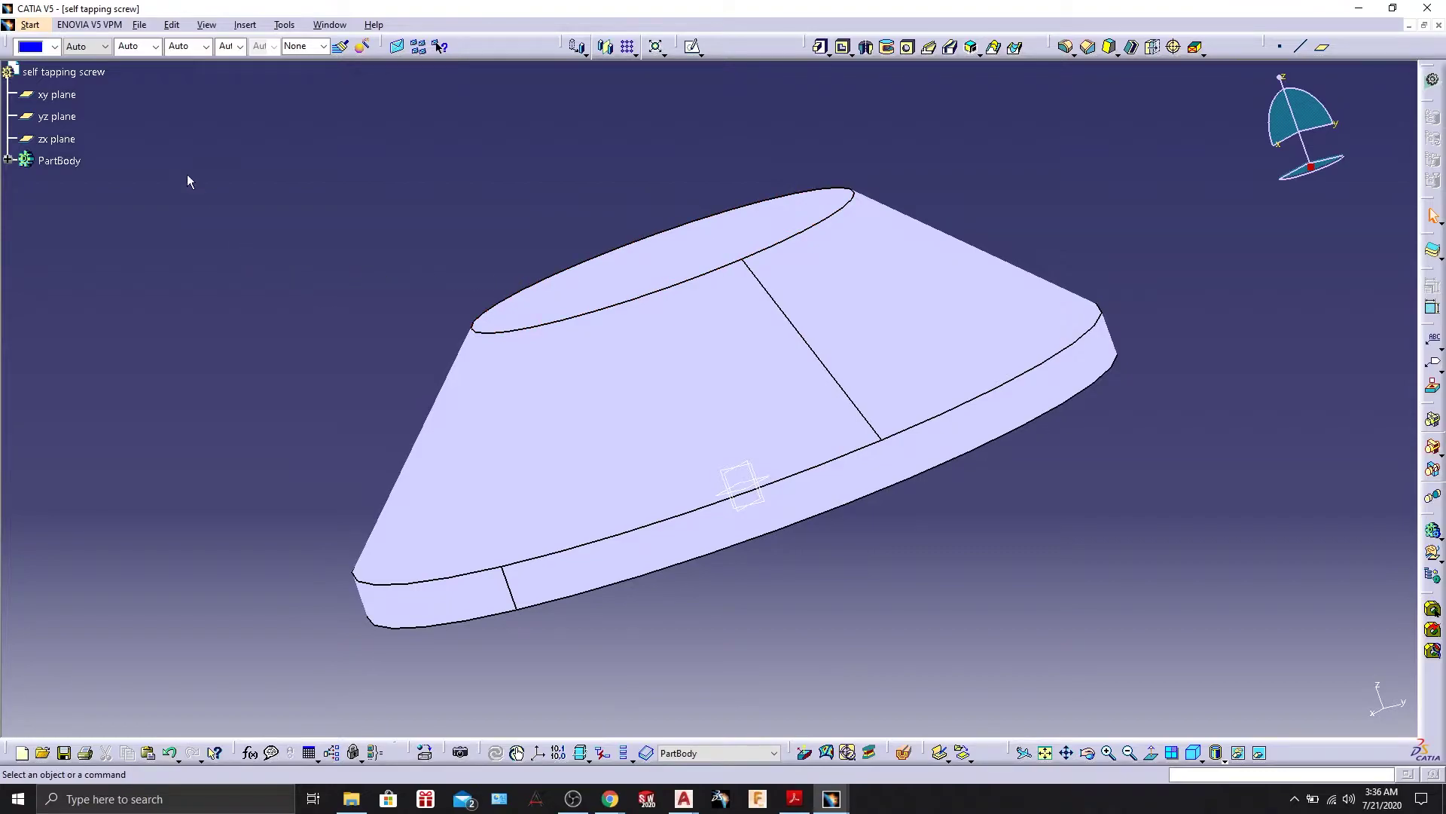
{"action": "left_click", "coordinate": [57, 116]}
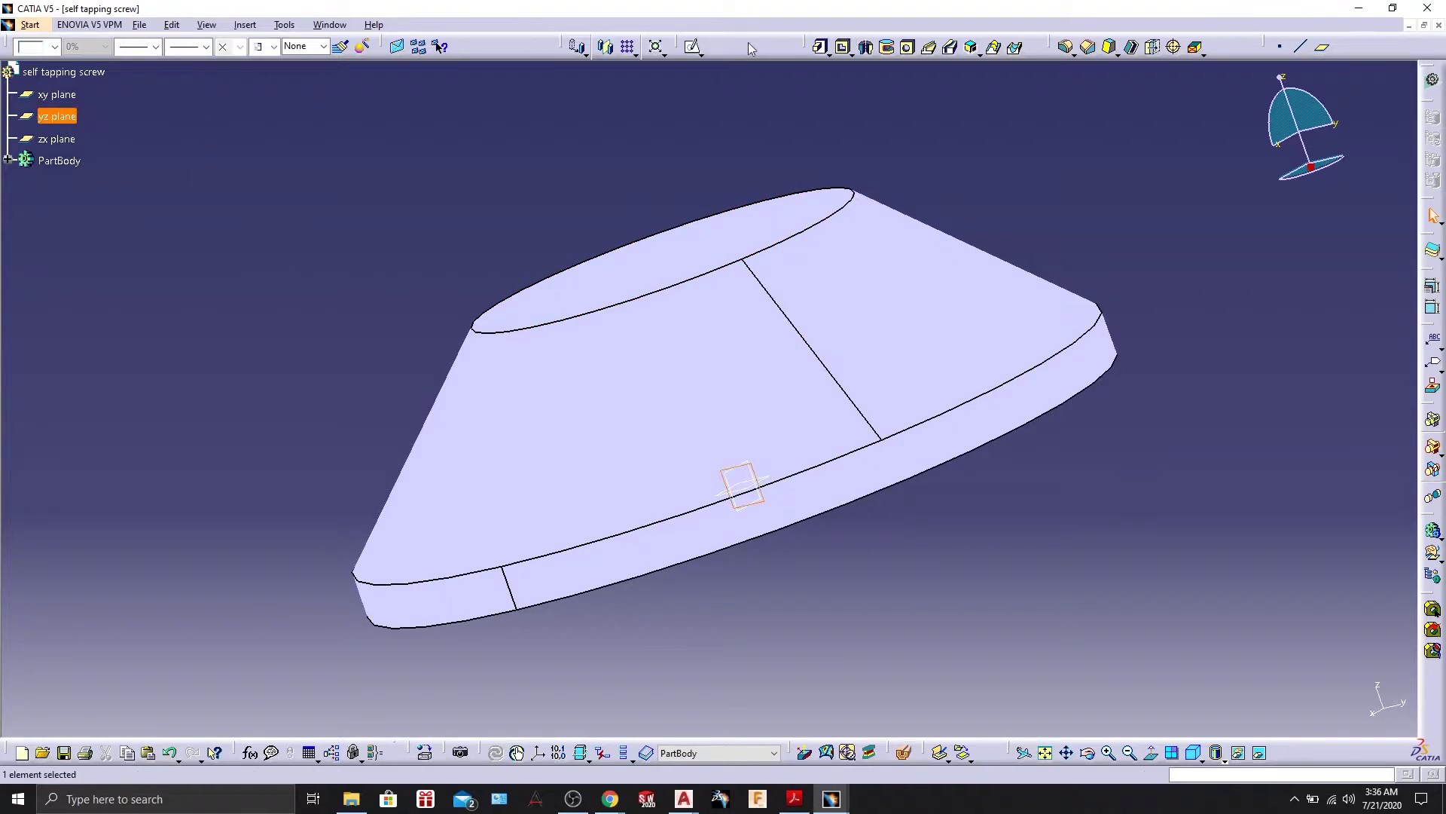
{"action": "left_click", "coordinate": [691, 48]}
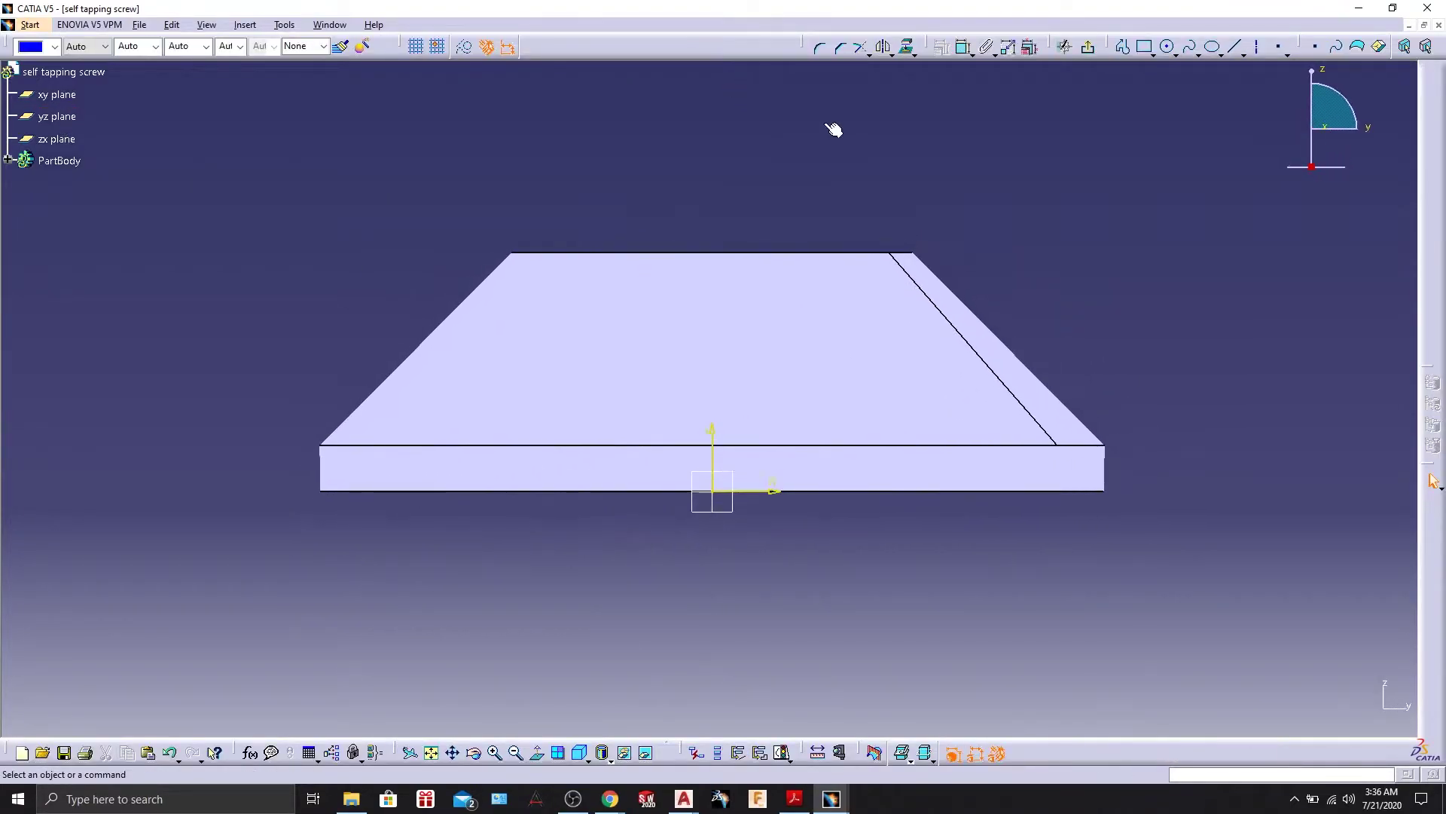
{"action": "left_click", "coordinate": [1123, 48]}
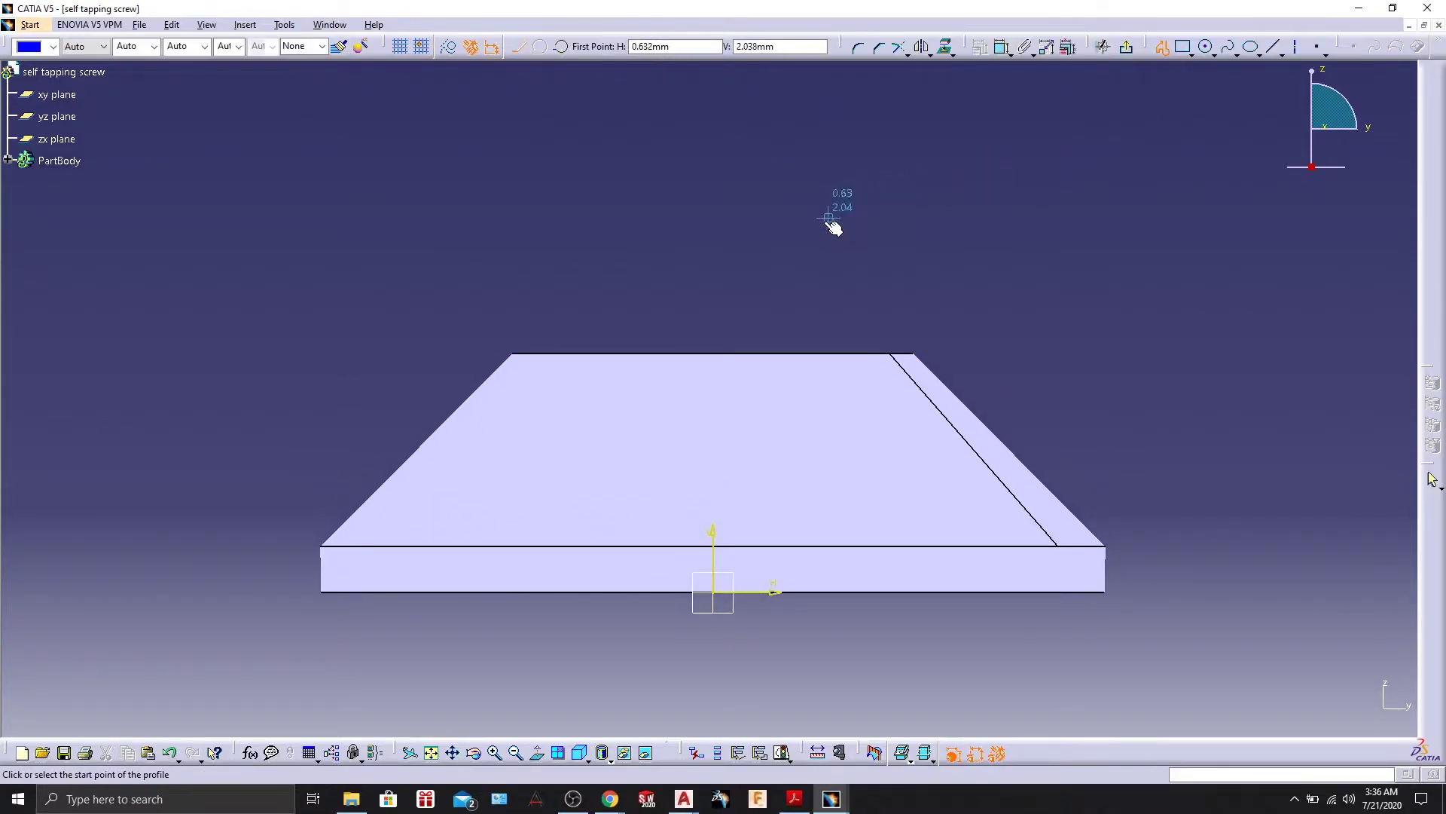
{"action": "left_click", "coordinate": [713, 306]}
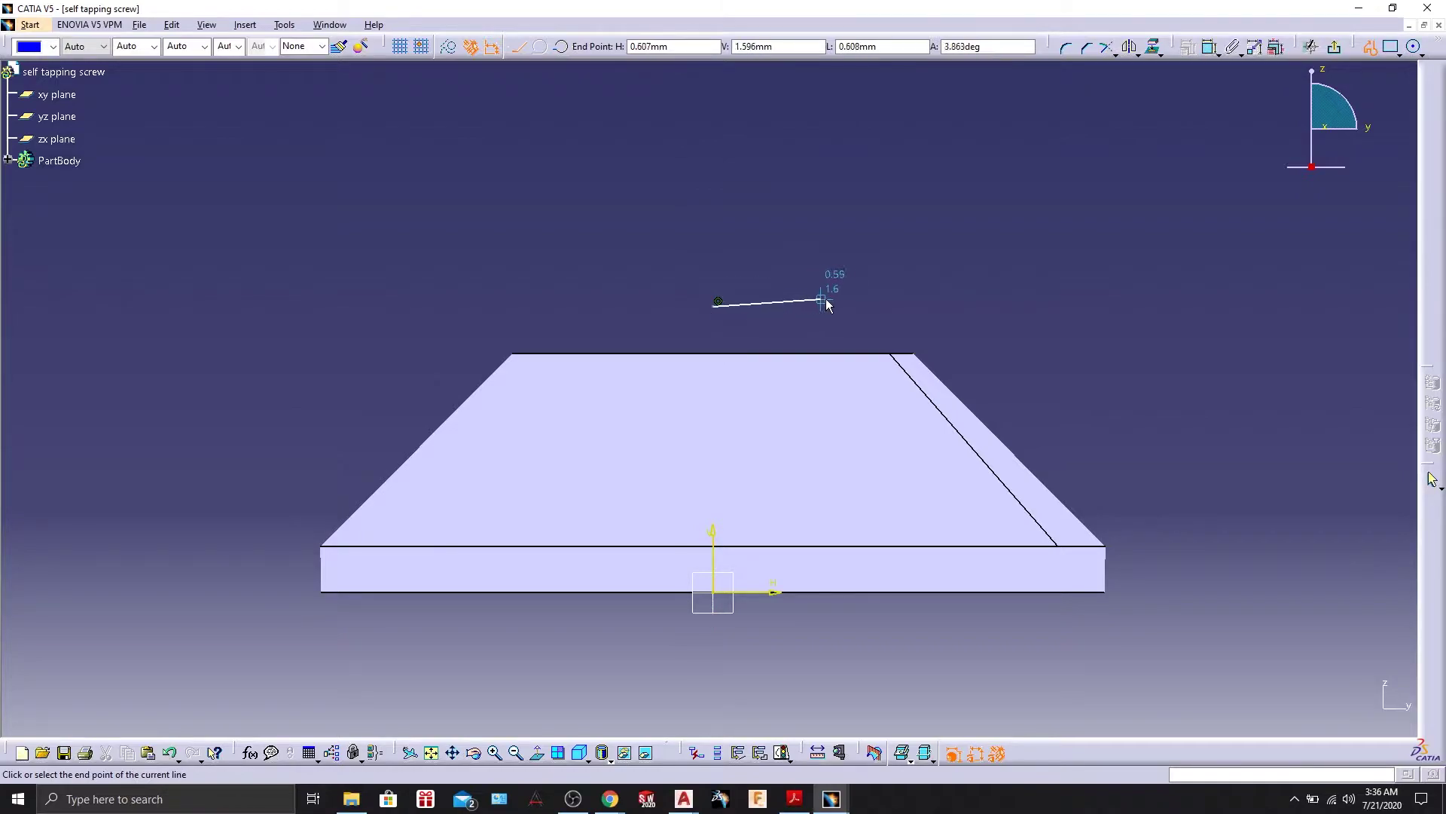
{"action": "left_click", "coordinate": [844, 306]}
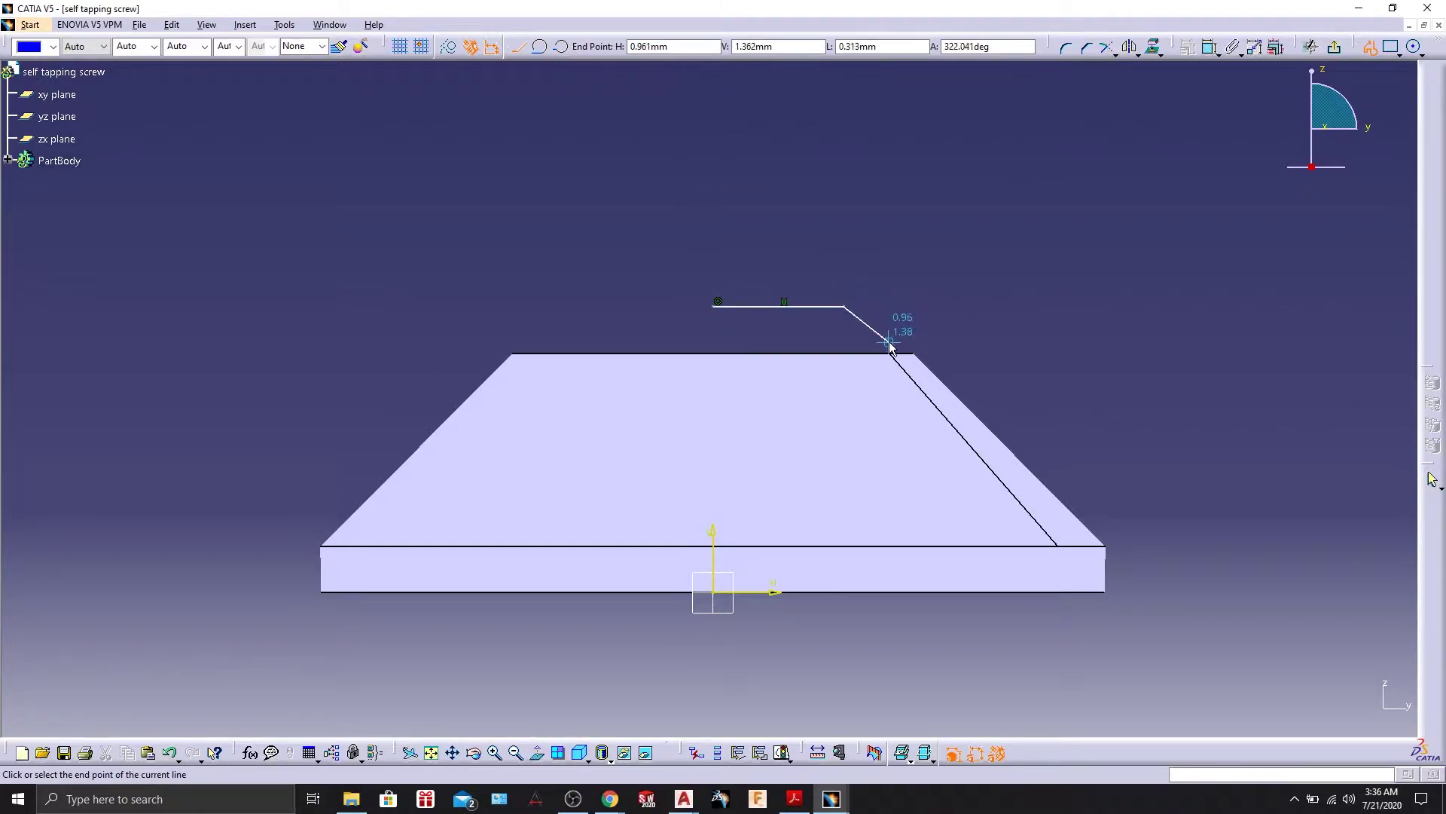
{"action": "left_click", "coordinate": [890, 342]}
{"action": "left_click", "coordinate": [713, 341]}
{"action": "left_click", "coordinate": [715, 308]}
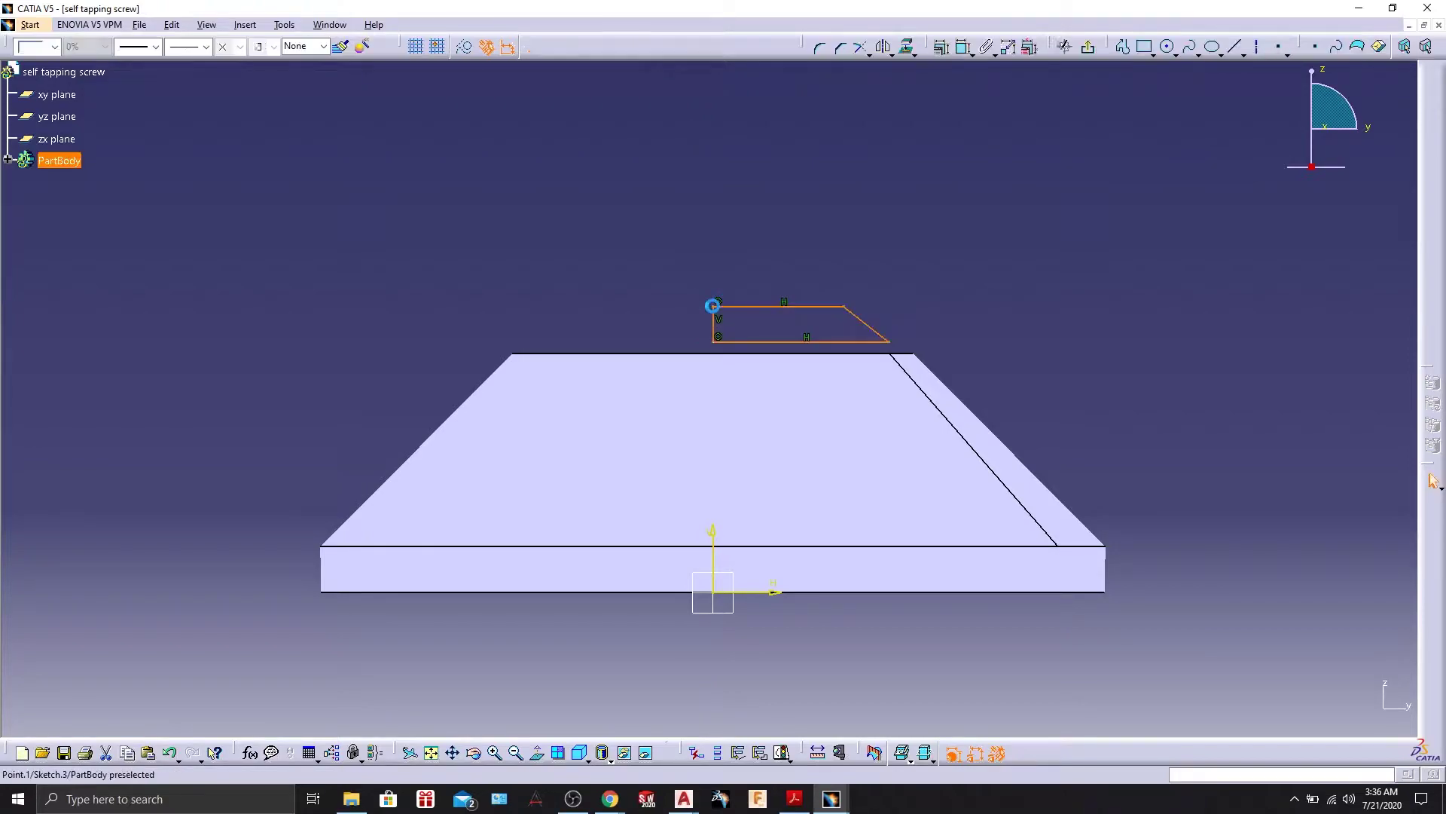
Constrain the new trapezoid's lower edge to be coincident with the cone's top edge.
{"action": "left_click", "coordinate": [815, 343]}
{"action": "left_click", "coordinate": [837, 362], "text": "ctrl"}
{"action": "left_click", "coordinate": [942, 47]}
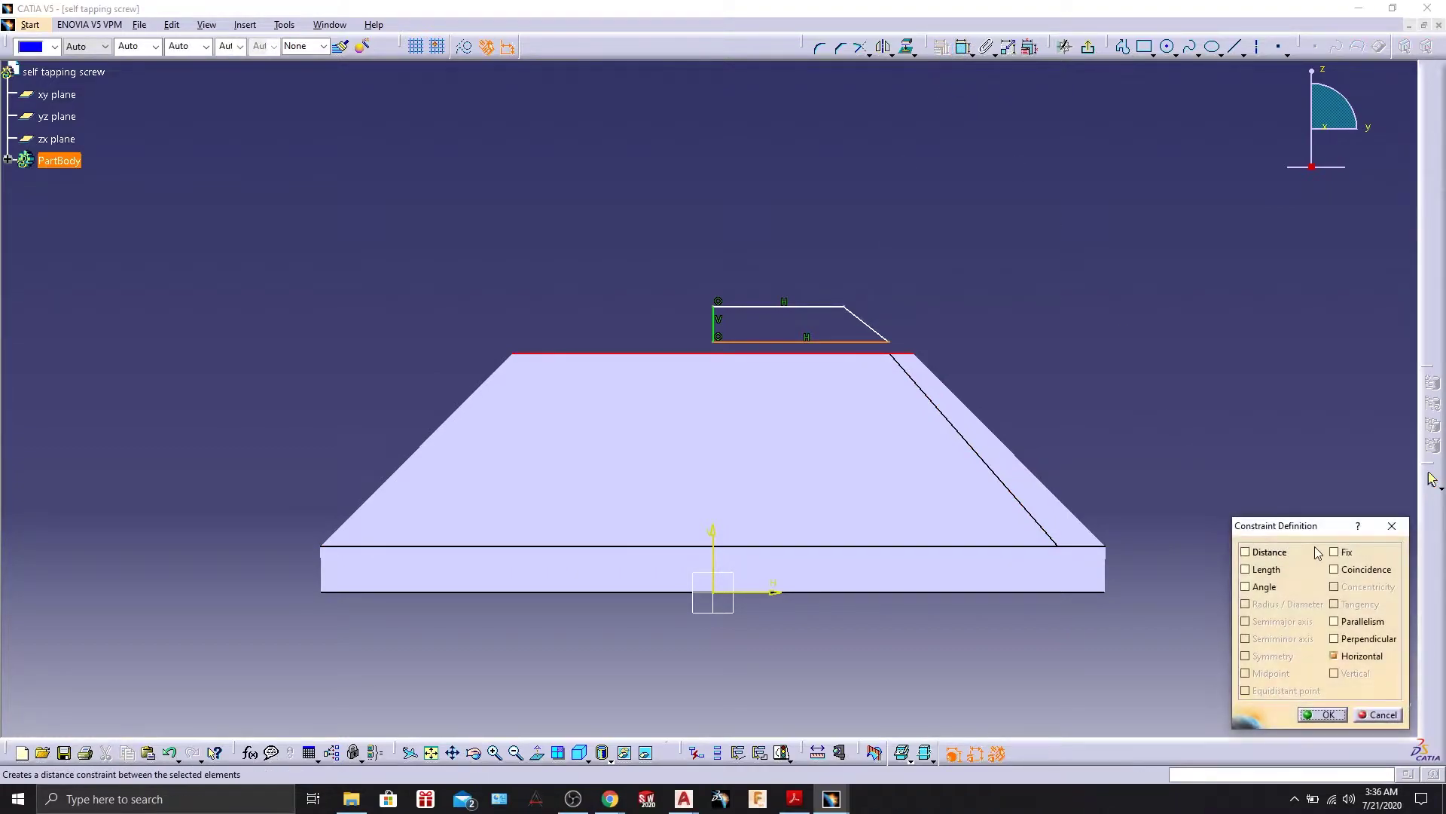
{"action": "left_click", "coordinate": [1334, 569]}
{"action": "left_click", "coordinate": [1324, 714]}
Set the small trapezoid's base width to 1.1 mm, and dimension its top edge at 0.84 mm.
{"action": "double_click", "coordinate": [1036, 277]}
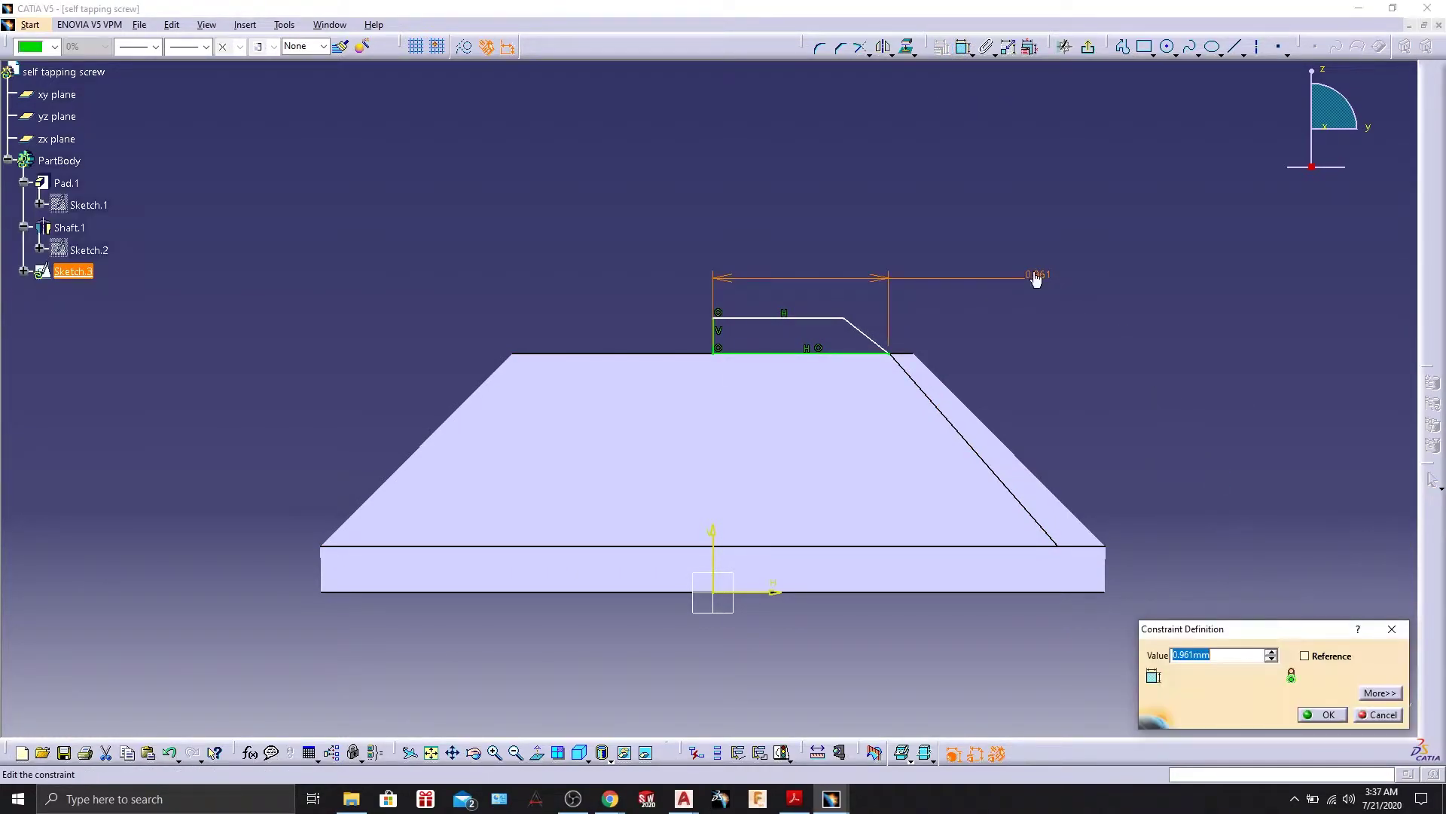
{"action": "type", "text": "1.1"}
{"action": "key", "text": "Return"}
{"action": "left_click", "coordinate": [1213, 399]}
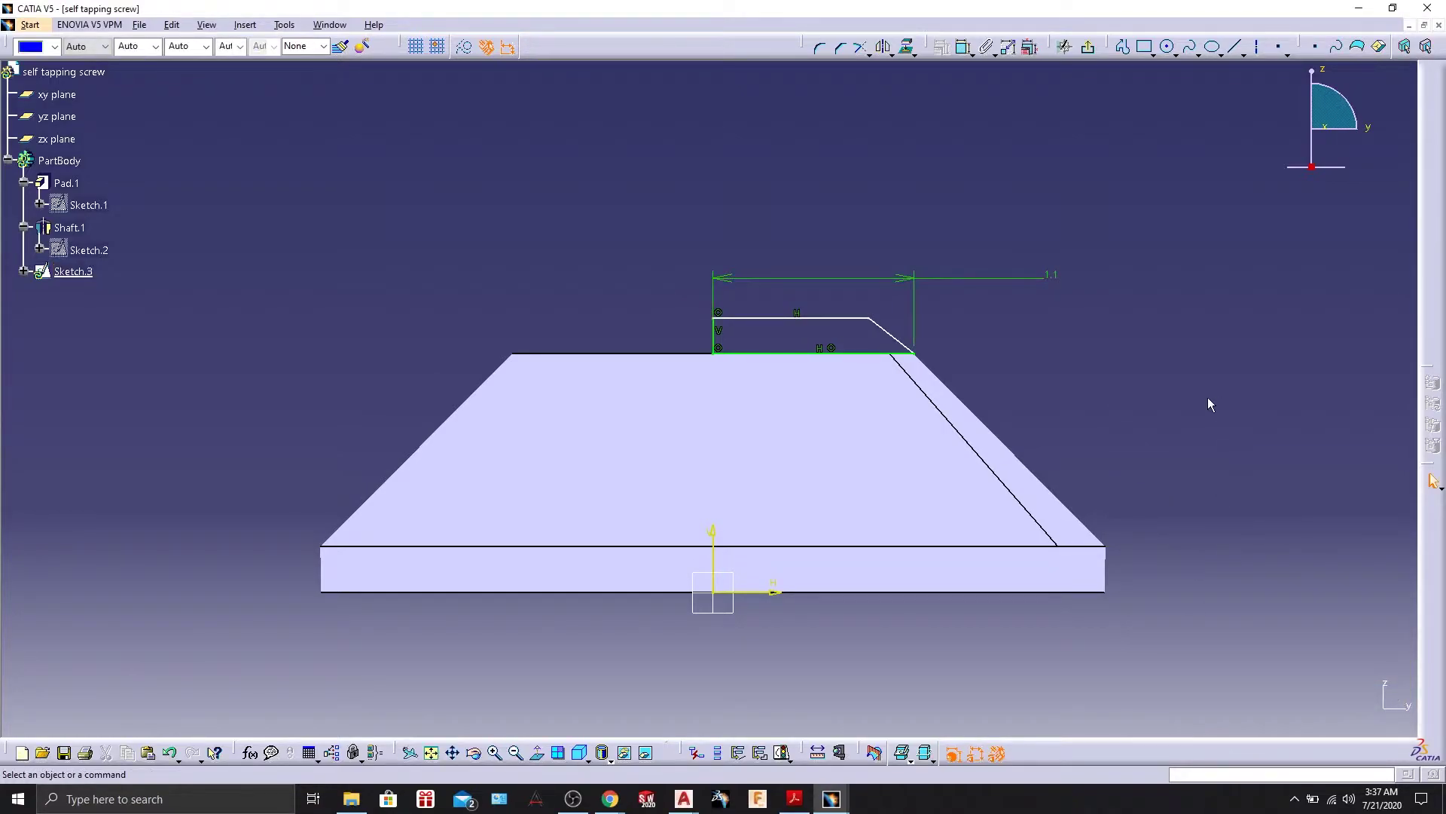
{"action": "left_click", "coordinate": [796, 326]}
{"action": "left_click", "coordinate": [797, 253]}
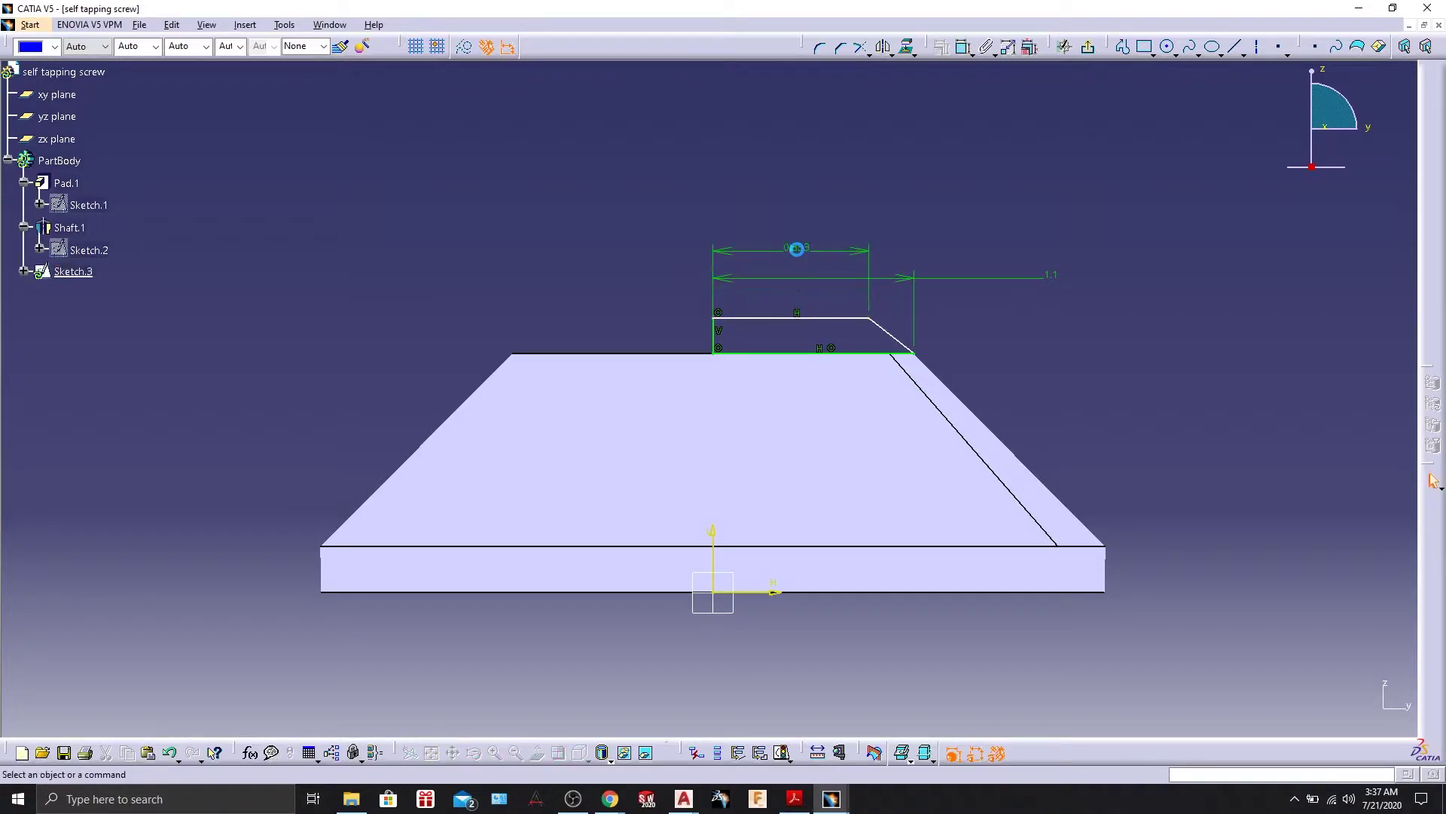
{"action": "double_click", "coordinate": [799, 258]}
{"action": "type", "text": "0.84"}
{"action": "key", "text": "Return"}
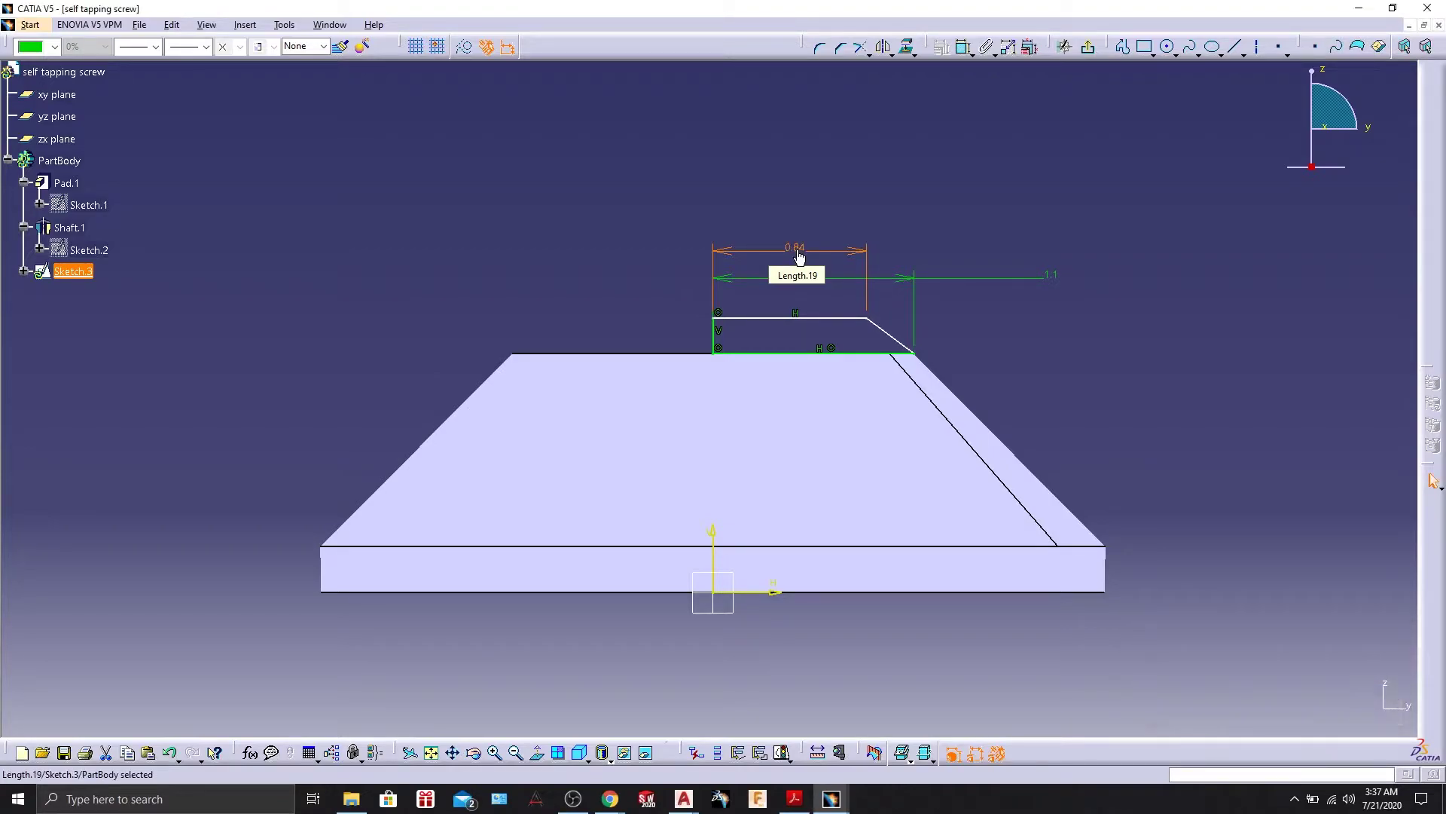
Dimension the height of the small trapezoid's top edge above the disc's bottom face and set it to 1.45 mm.
{"action": "left_click", "coordinate": [963, 47]}
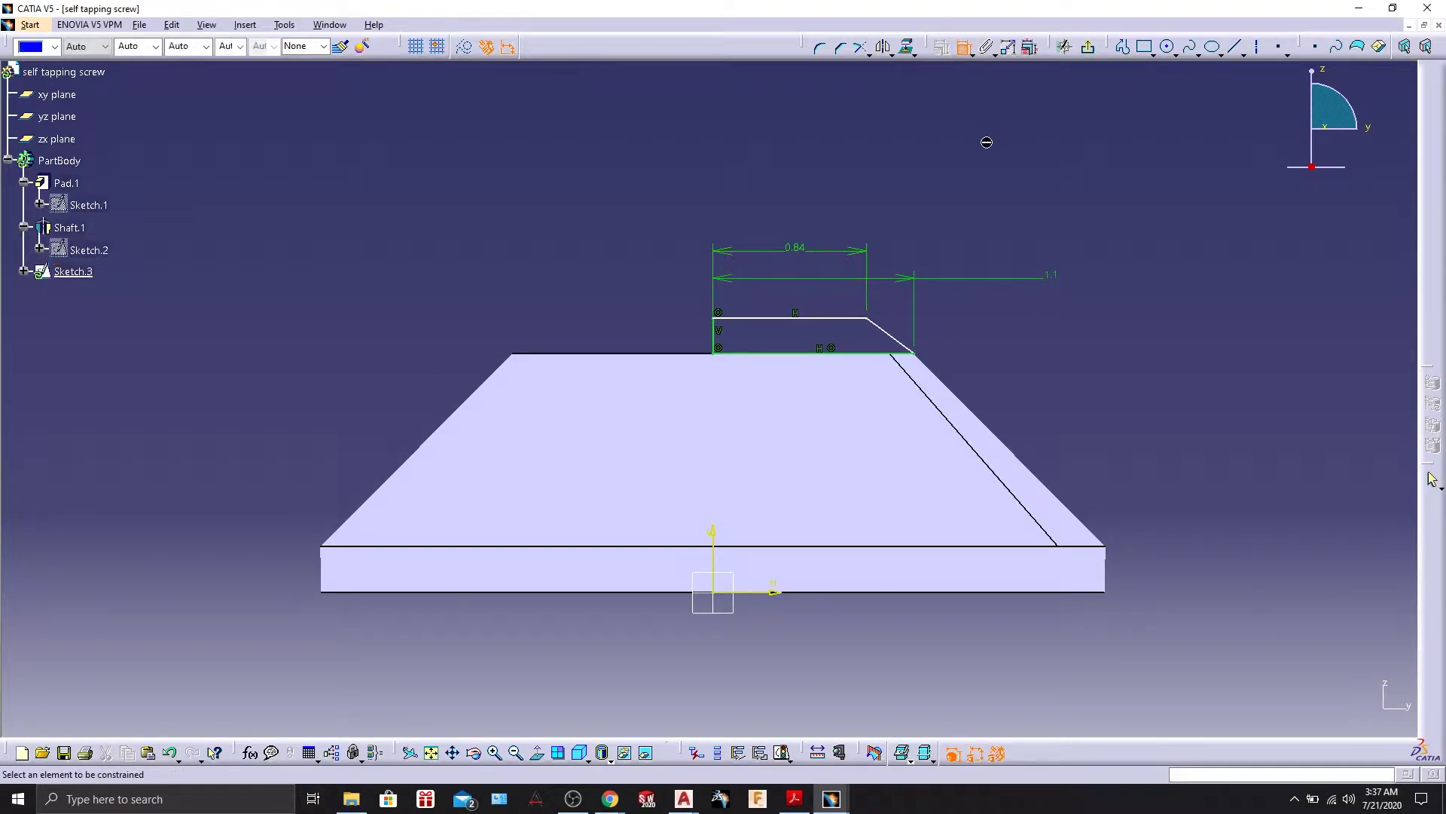
{"action": "left_click", "coordinate": [812, 319]}
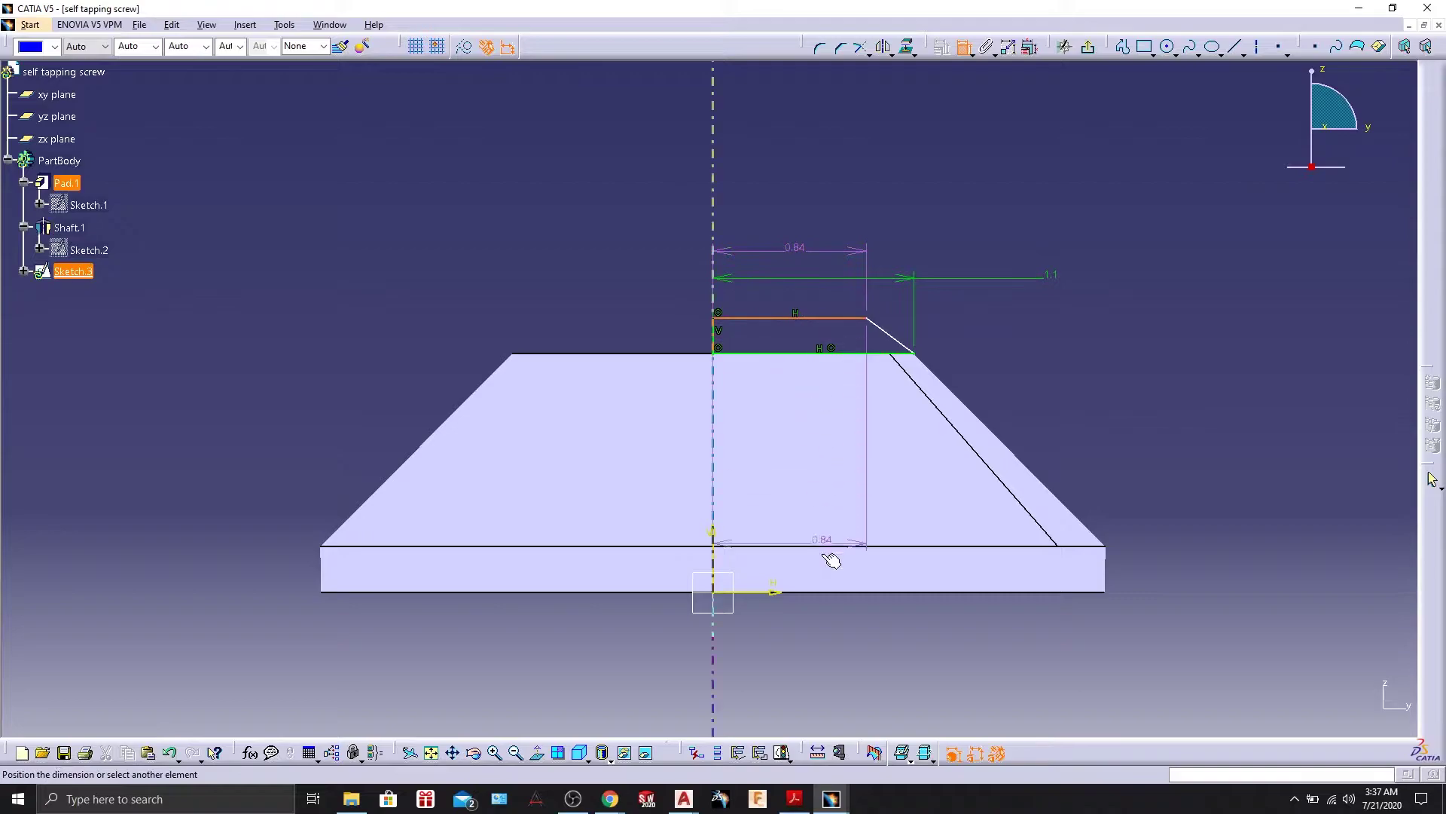
{"action": "left_click", "coordinate": [783, 595]}
{"action": "left_click", "coordinate": [1123, 445]}
{"action": "double_click", "coordinate": [1132, 446]}
{"action": "type", "text": "1.45"}
{"action": "key", "text": "Return"}
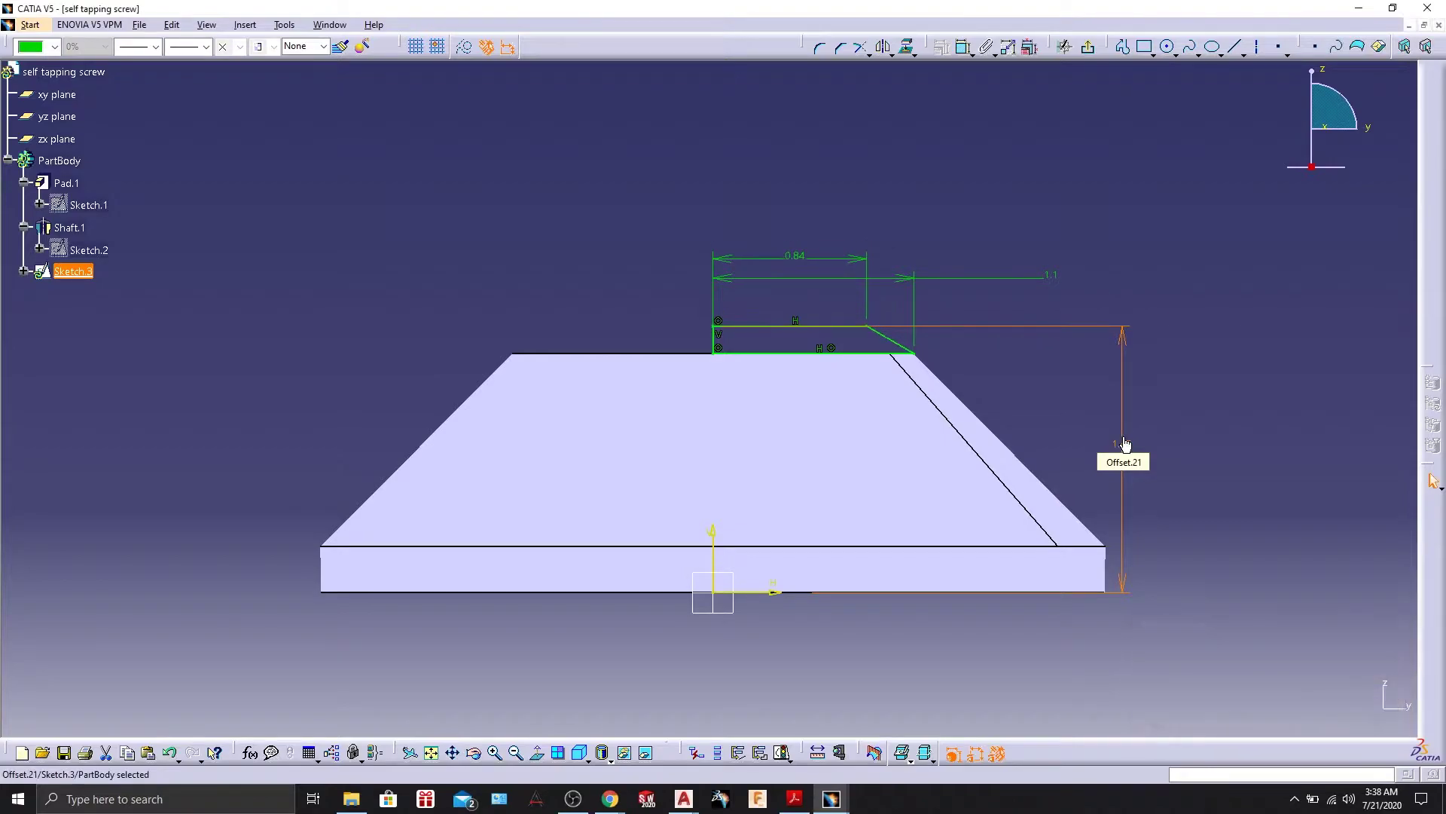
Exit the sketch and revolve the small trapezoid 360 degrees about the Z axis into a shaft.
{"action": "left_click", "coordinate": [1065, 47]}
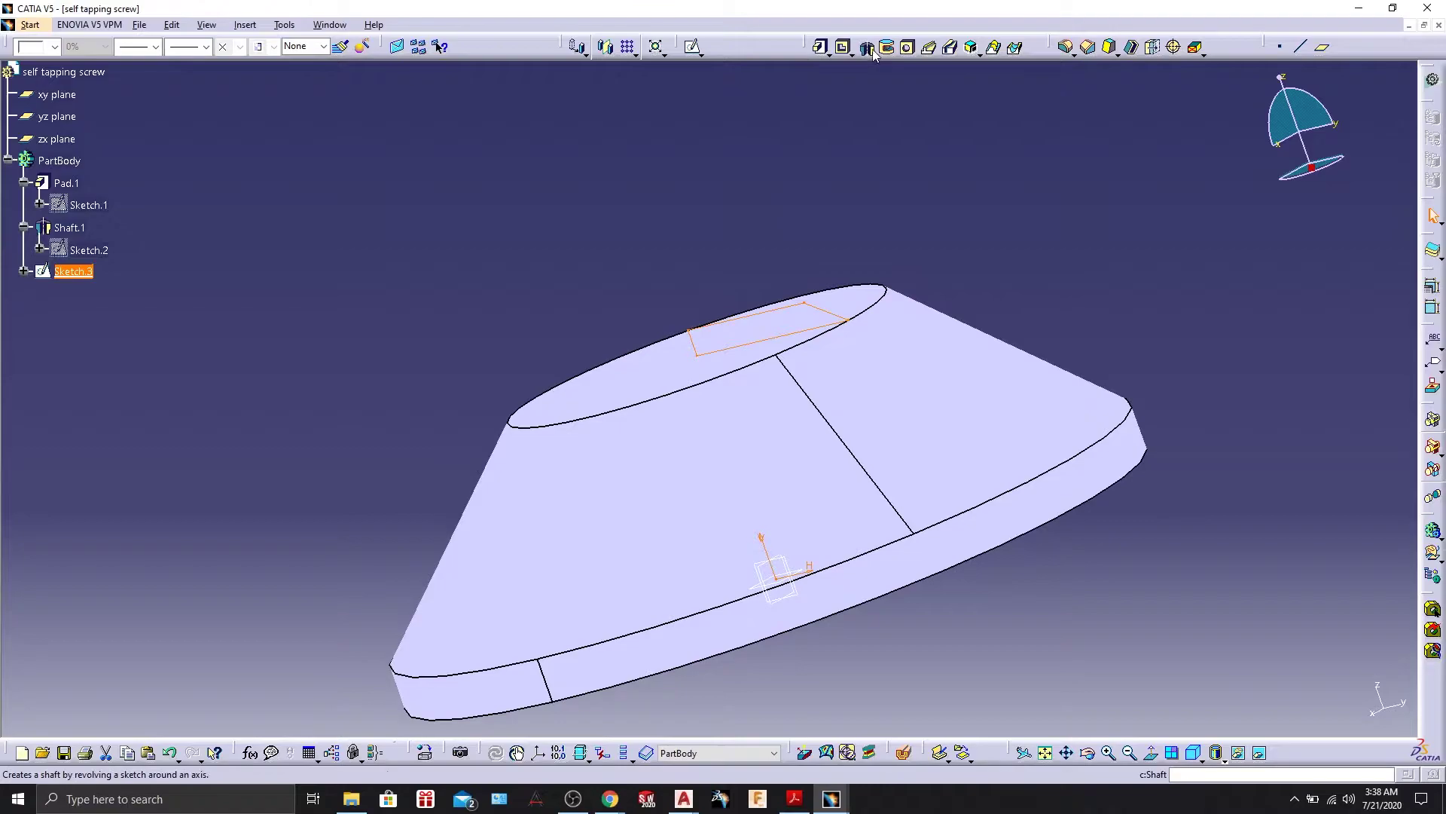
{"action": "left_click", "coordinate": [867, 48]}
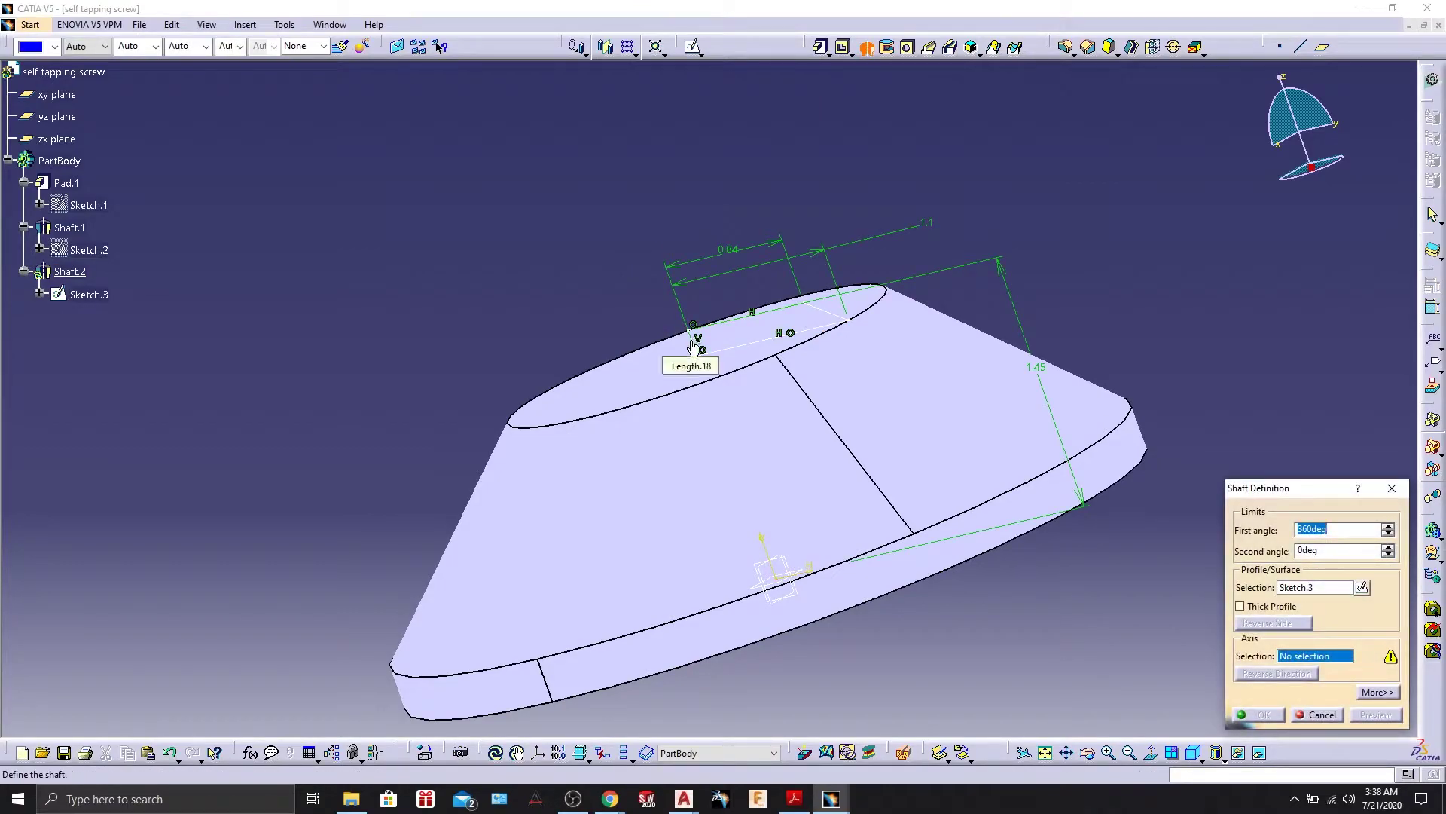
{"action": "left_click", "coordinate": [695, 345]}
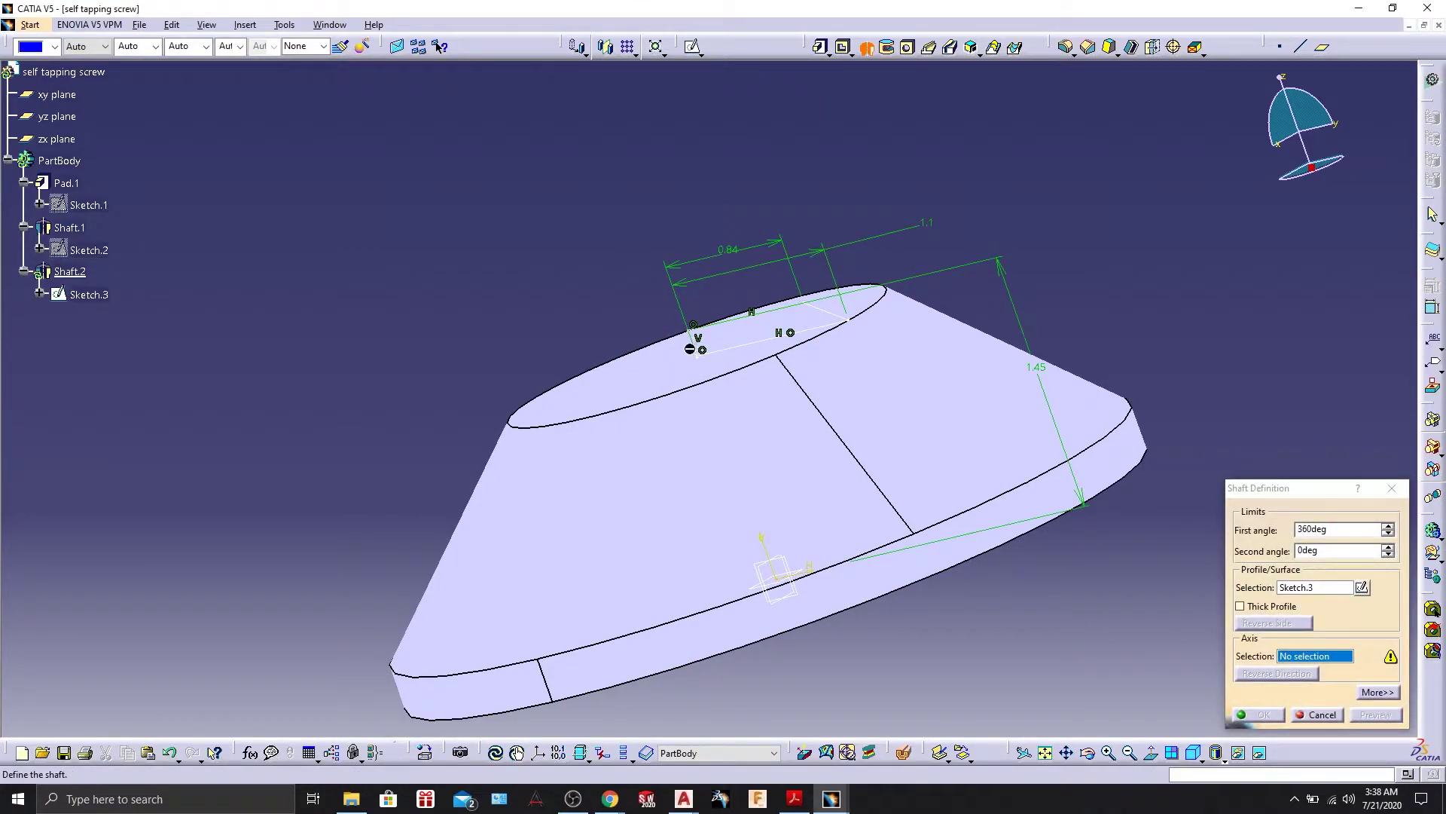
{"action": "middle_click_drag", "start_coordinate": [613, 268], "coordinate": [812, 308]}
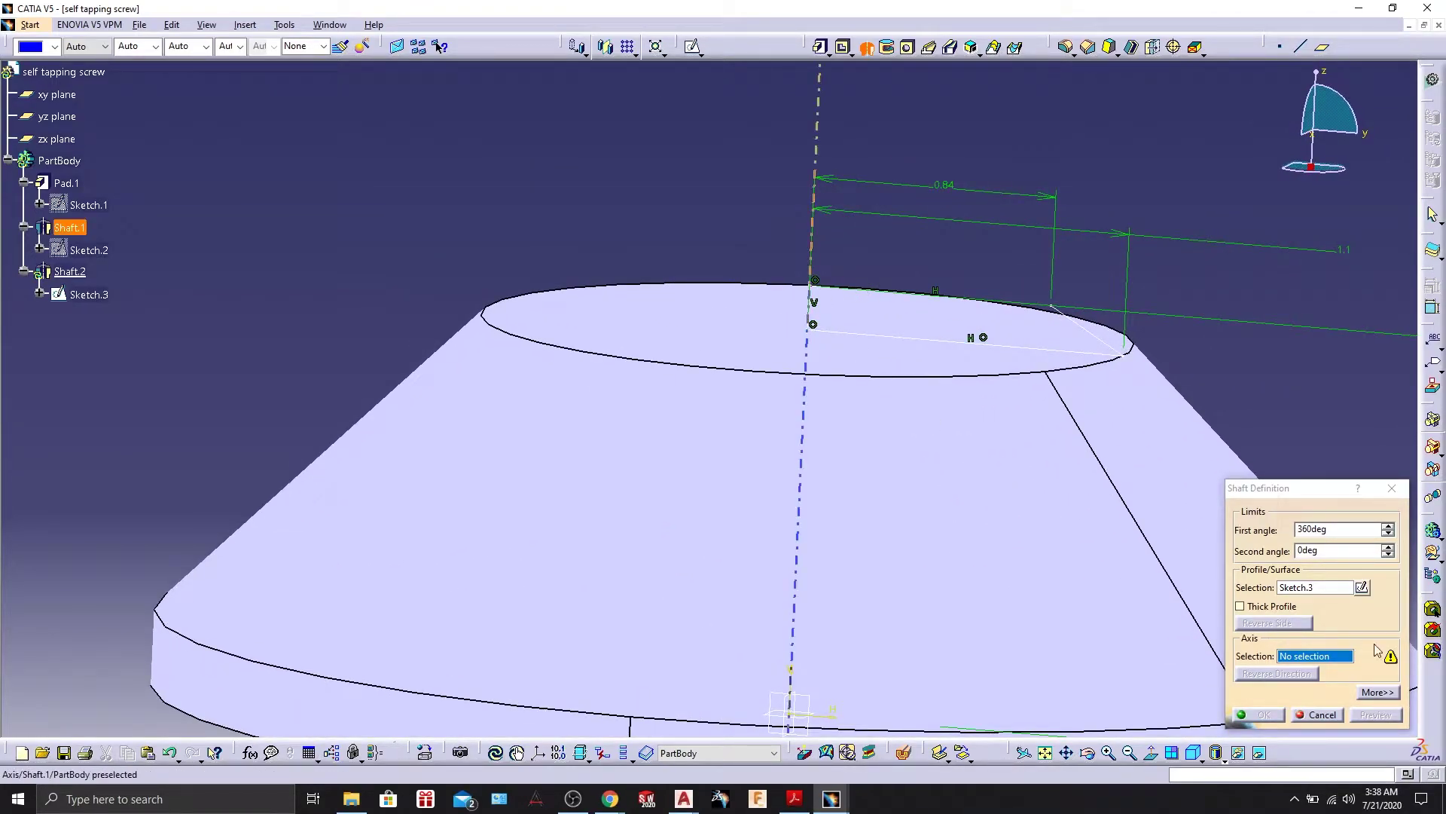
{"action": "right_click", "coordinate": [1318, 657]}
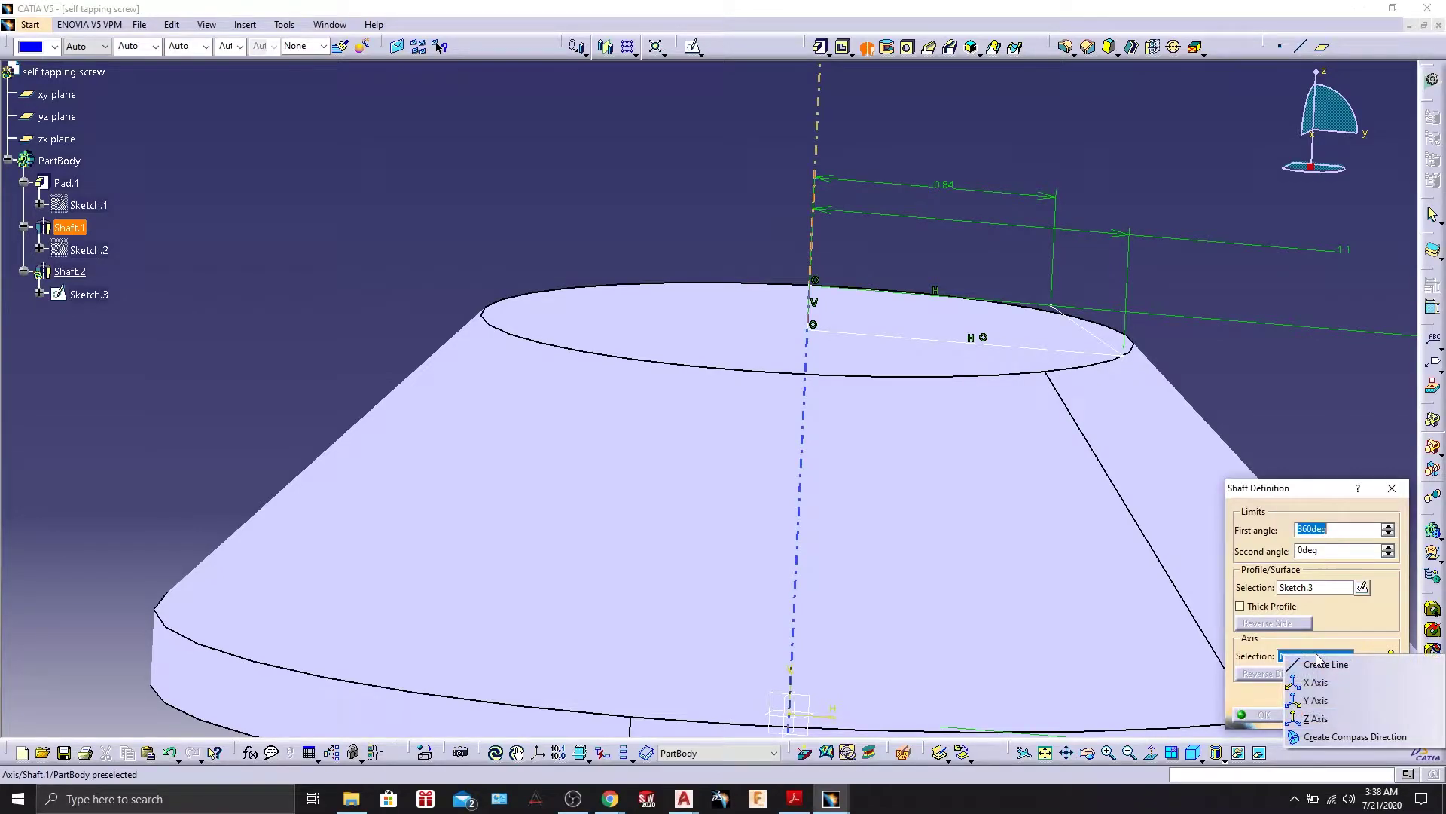
{"action": "left_click", "coordinate": [1303, 716]}
{"action": "left_click", "coordinate": [1374, 715]}
{"action": "left_click", "coordinate": [1280, 721]}
Start a sketch on the small taper's top face and draw a circle about 0.96 mm in diameter centred on the origin.
{"action": "middle_click_drag", "start_coordinate": [1145, 228], "coordinate": [859, 294]}
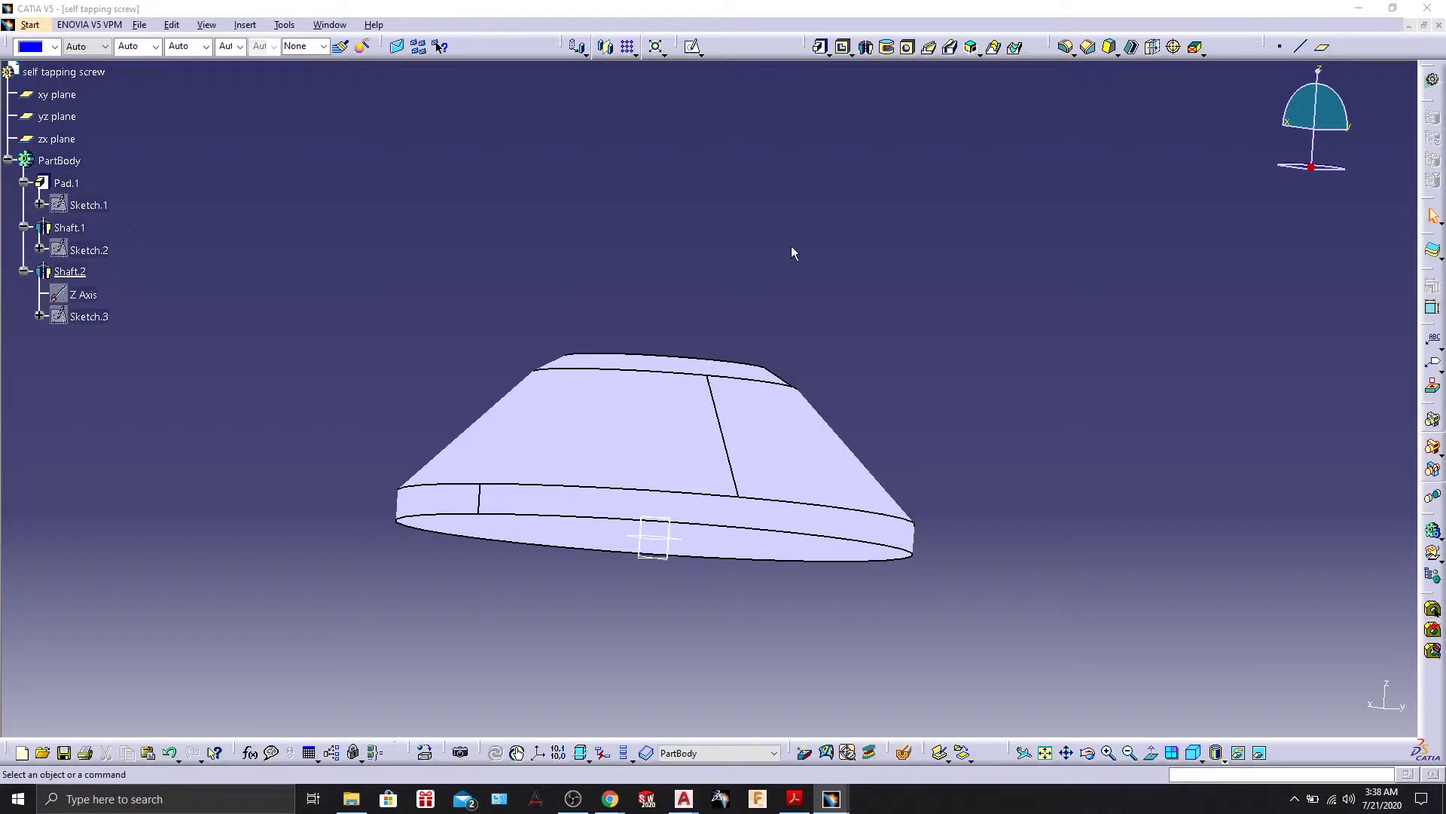
{"action": "middle_click_drag", "start_coordinate": [722, 257], "coordinate": [678, 366]}
{"action": "left_click", "coordinate": [678, 366]}
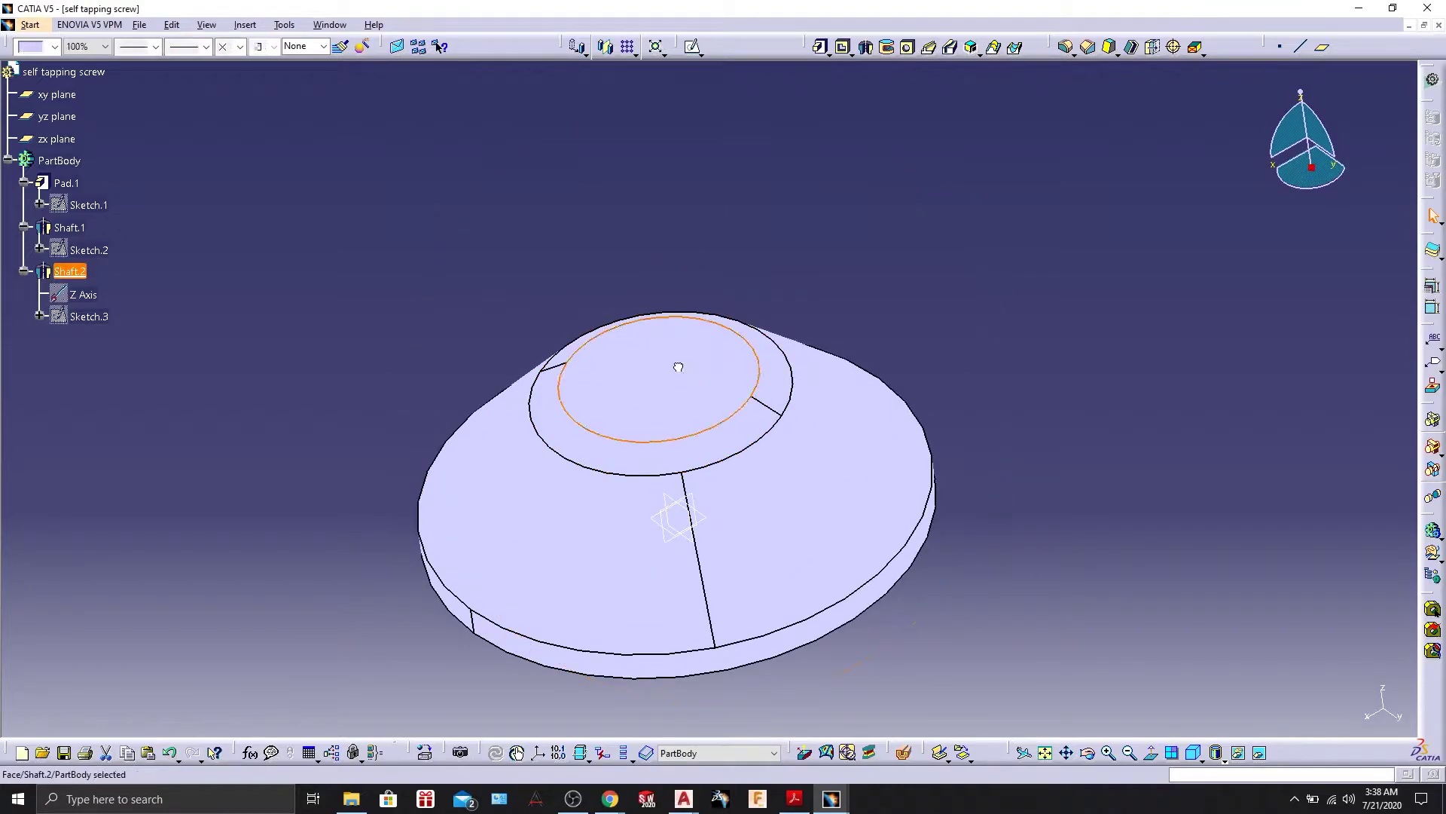
{"action": "left_click", "coordinate": [693, 49]}
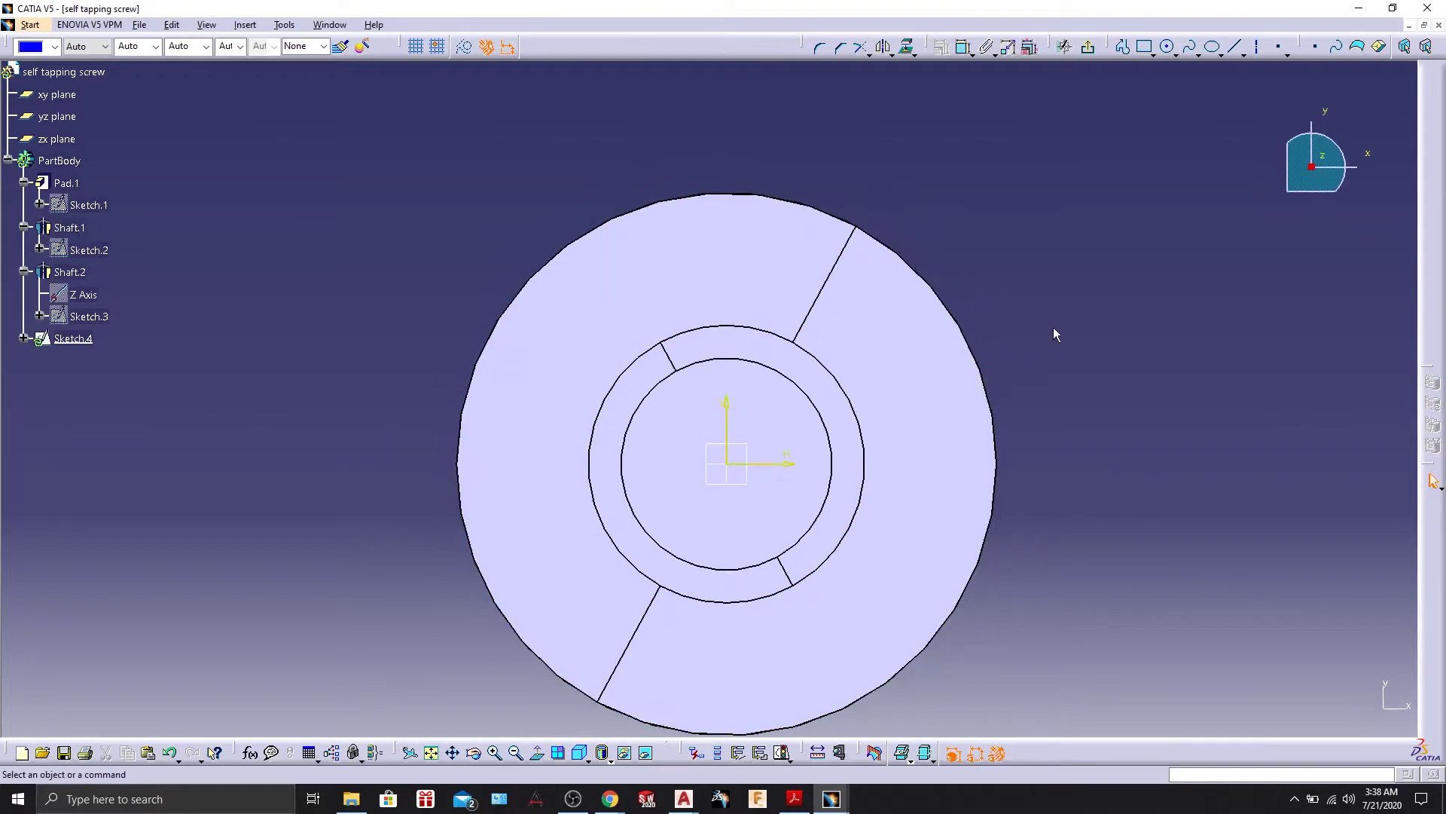
{"action": "left_click", "coordinate": [1166, 46]}
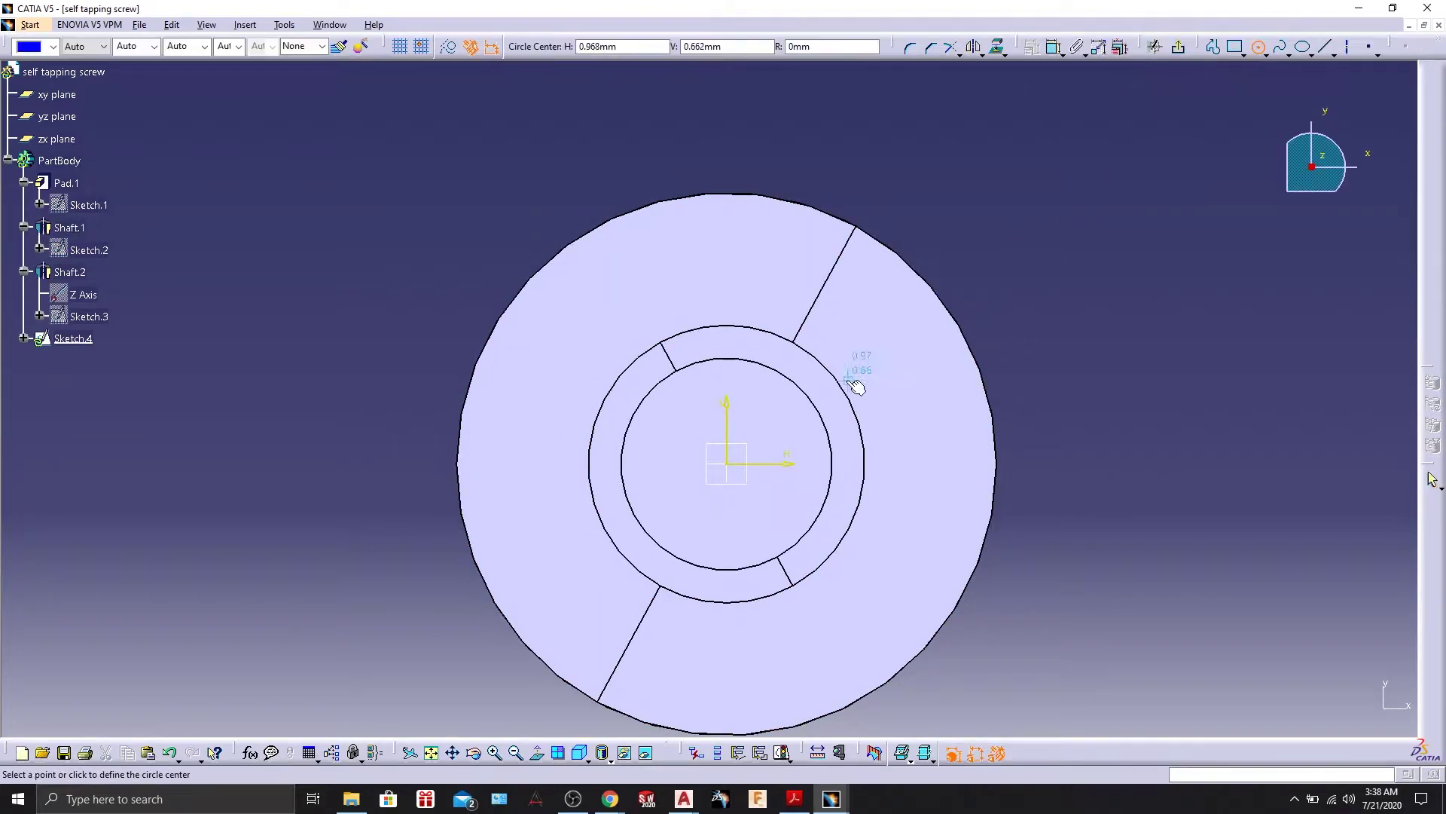
{"action": "left_click", "coordinate": [727, 463]}
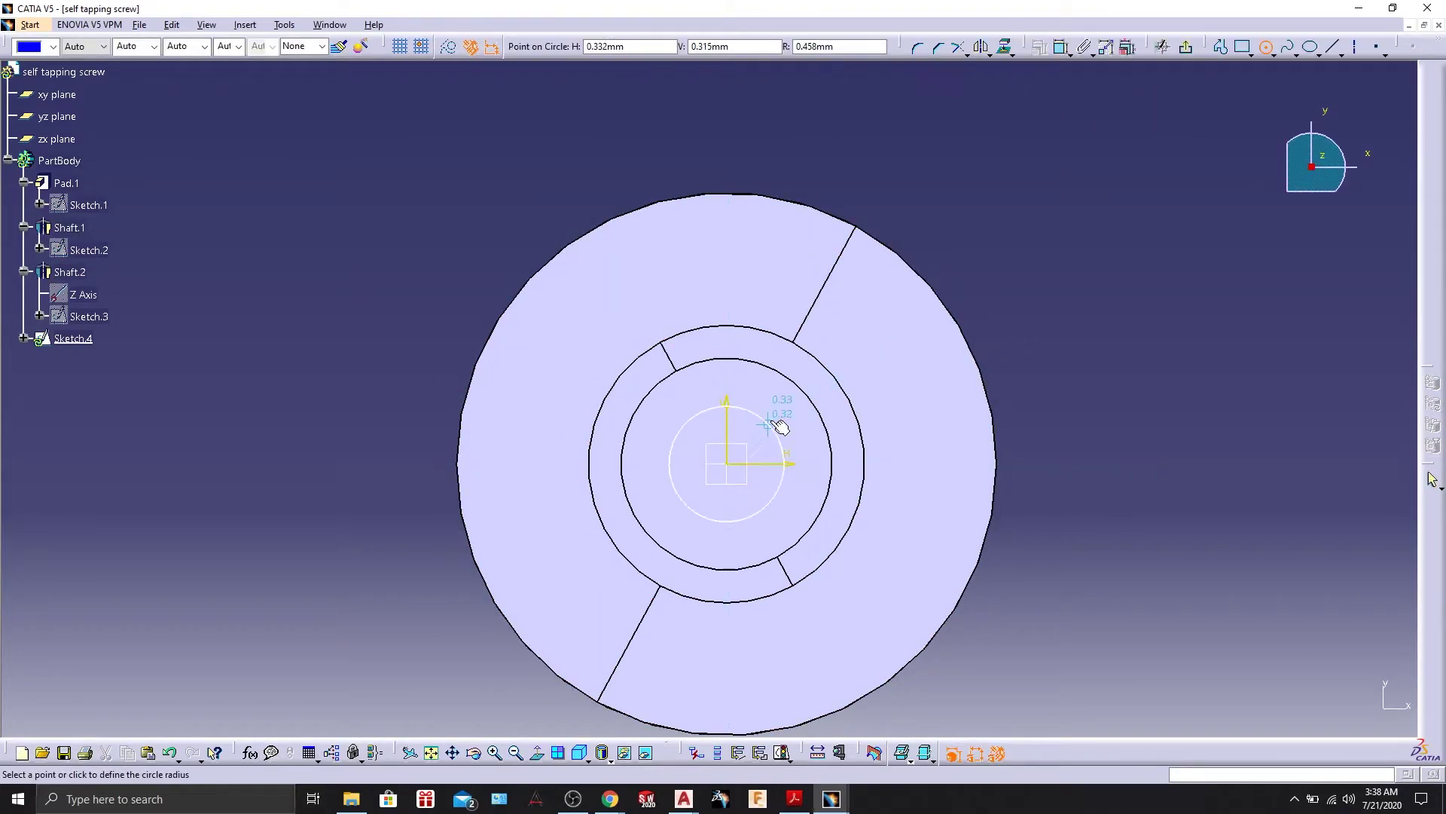
{"action": "left_click", "coordinate": [776, 427]}
Dimension the circle's diameter and set it to 1.68 mm.
{"action": "left_click", "coordinate": [946, 175]}
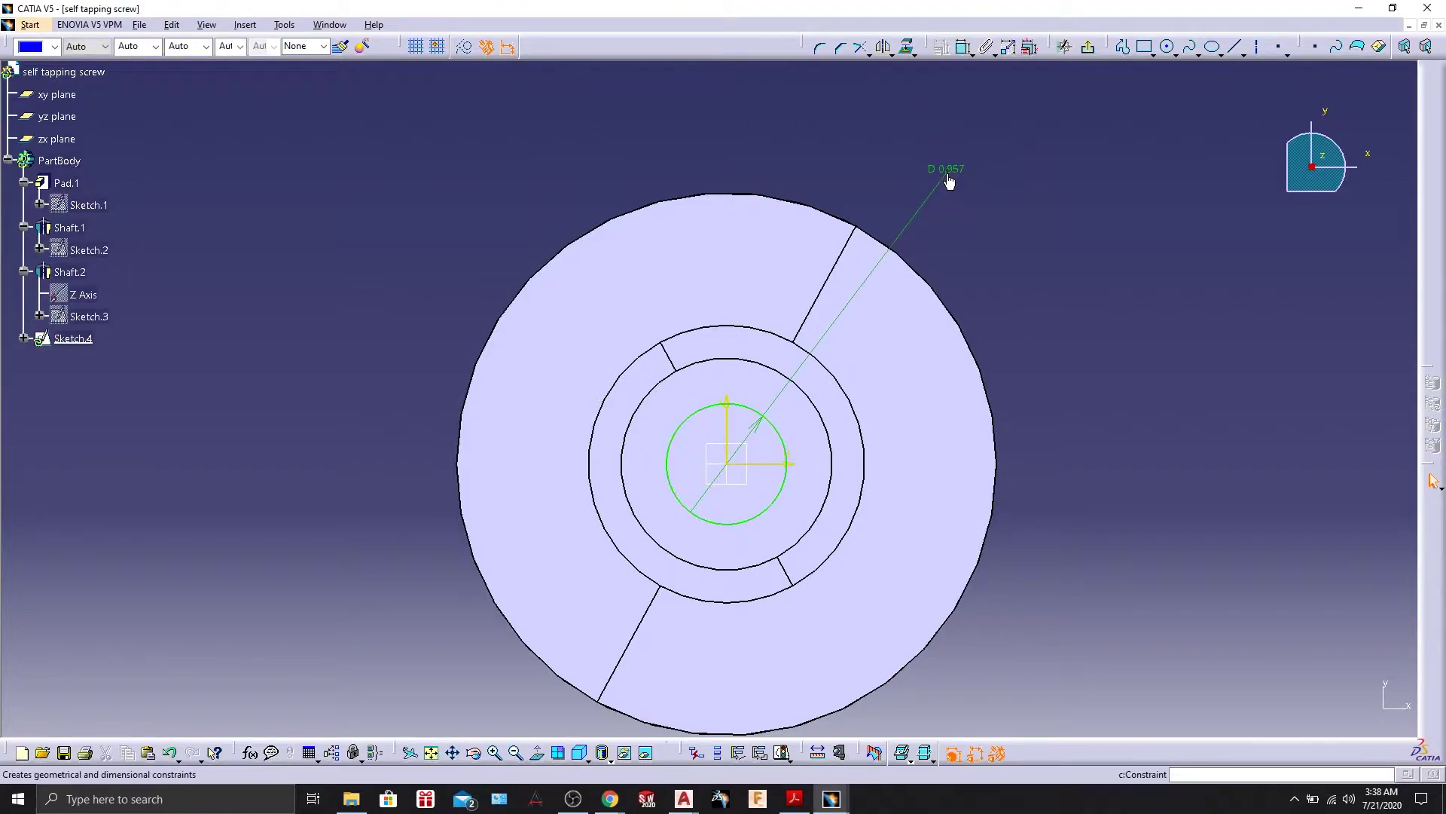
{"action": "double_click", "coordinate": [947, 172]}
{"action": "type", "text": "1.68"}
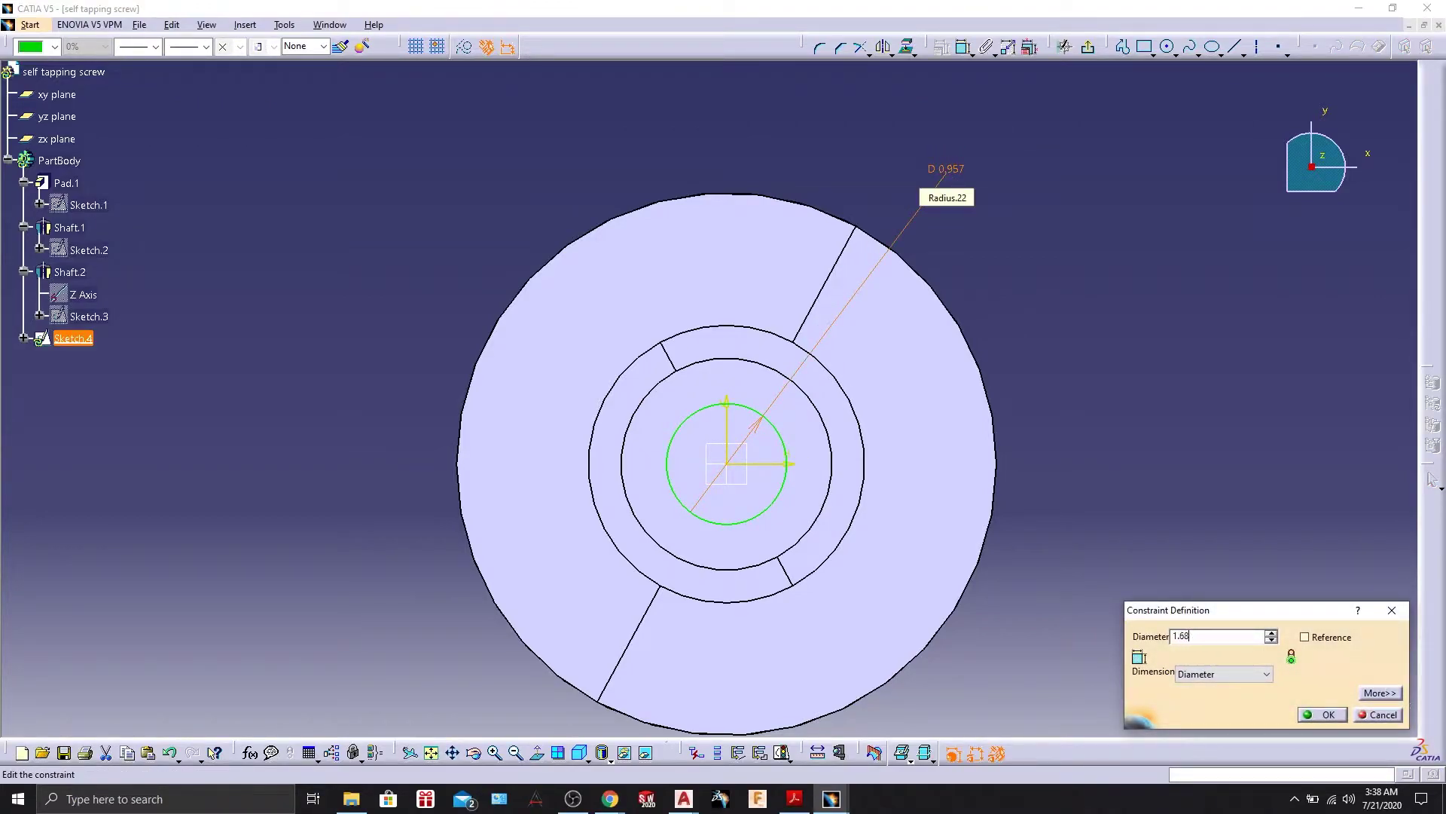
{"action": "key", "text": "Return"}
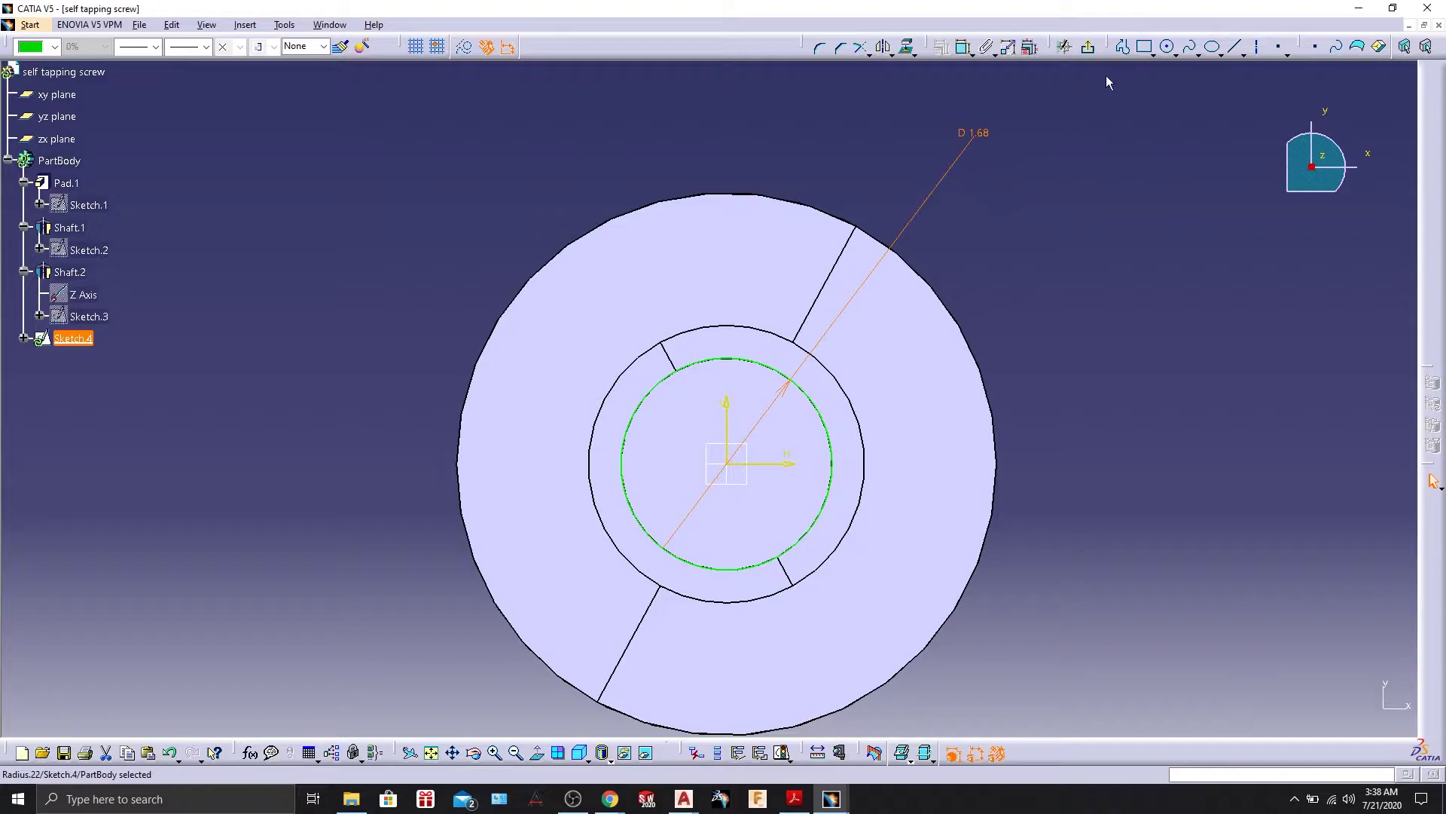
Exit the sketch and pad the circle 6.524 mm upward to form the screw's shank.
{"action": "left_click", "coordinate": [1088, 48]}
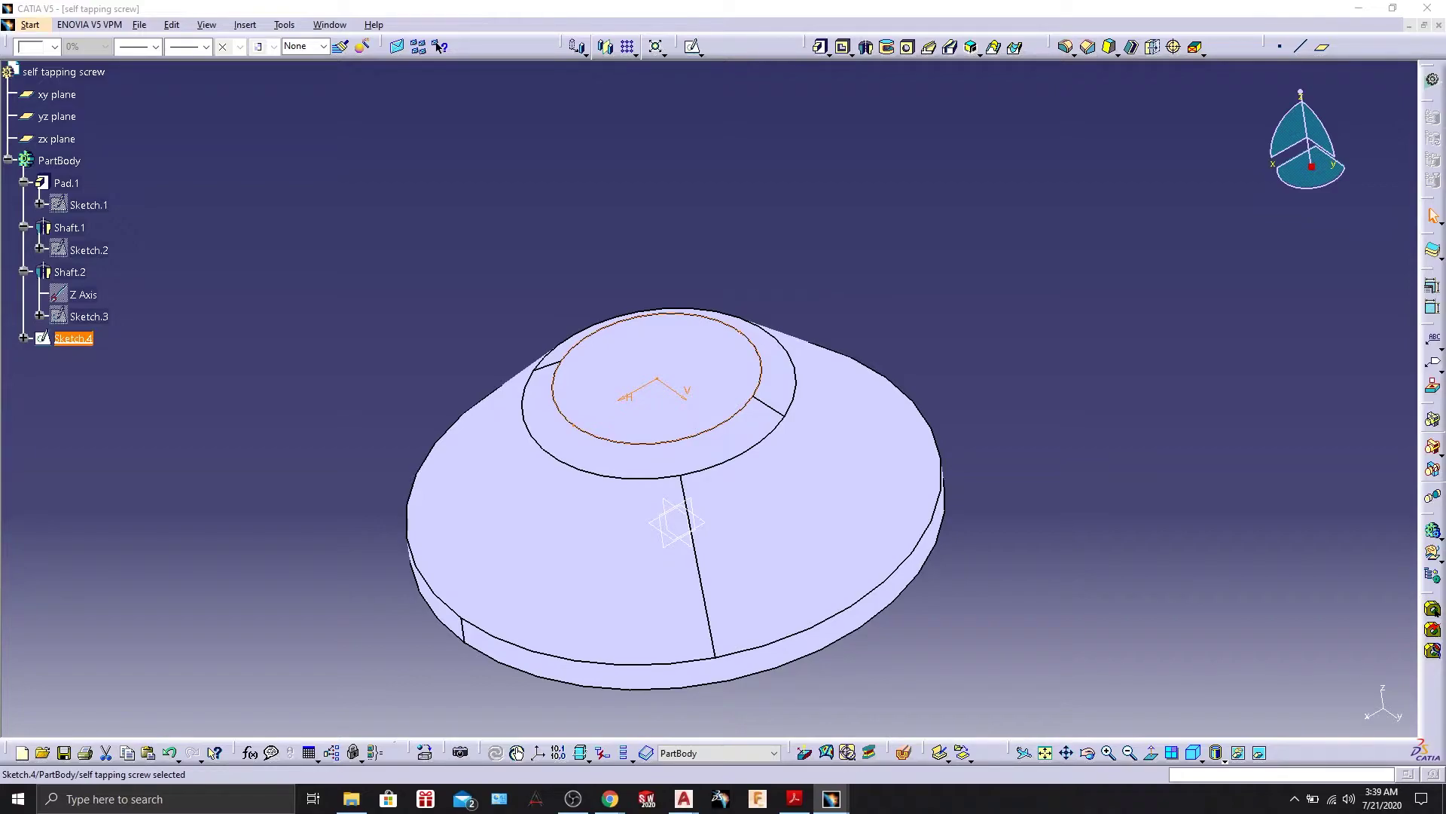
{"action": "left_click", "coordinate": [820, 47]}
{"action": "scroll", "coordinate": [870, 233], "scroll_direction": "down", "scroll_amount": 3}
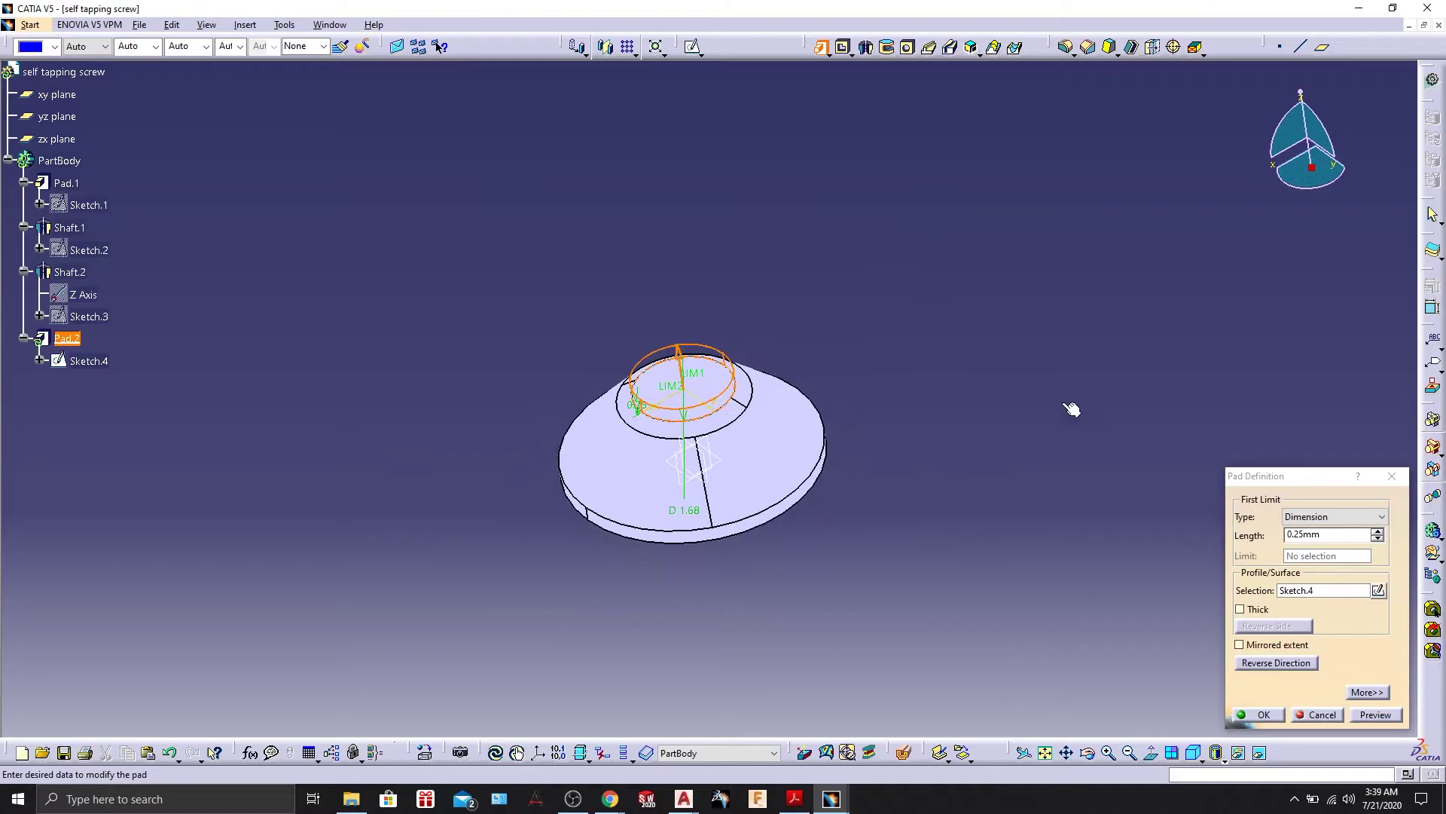
{"action": "type", "text": "6.524"}
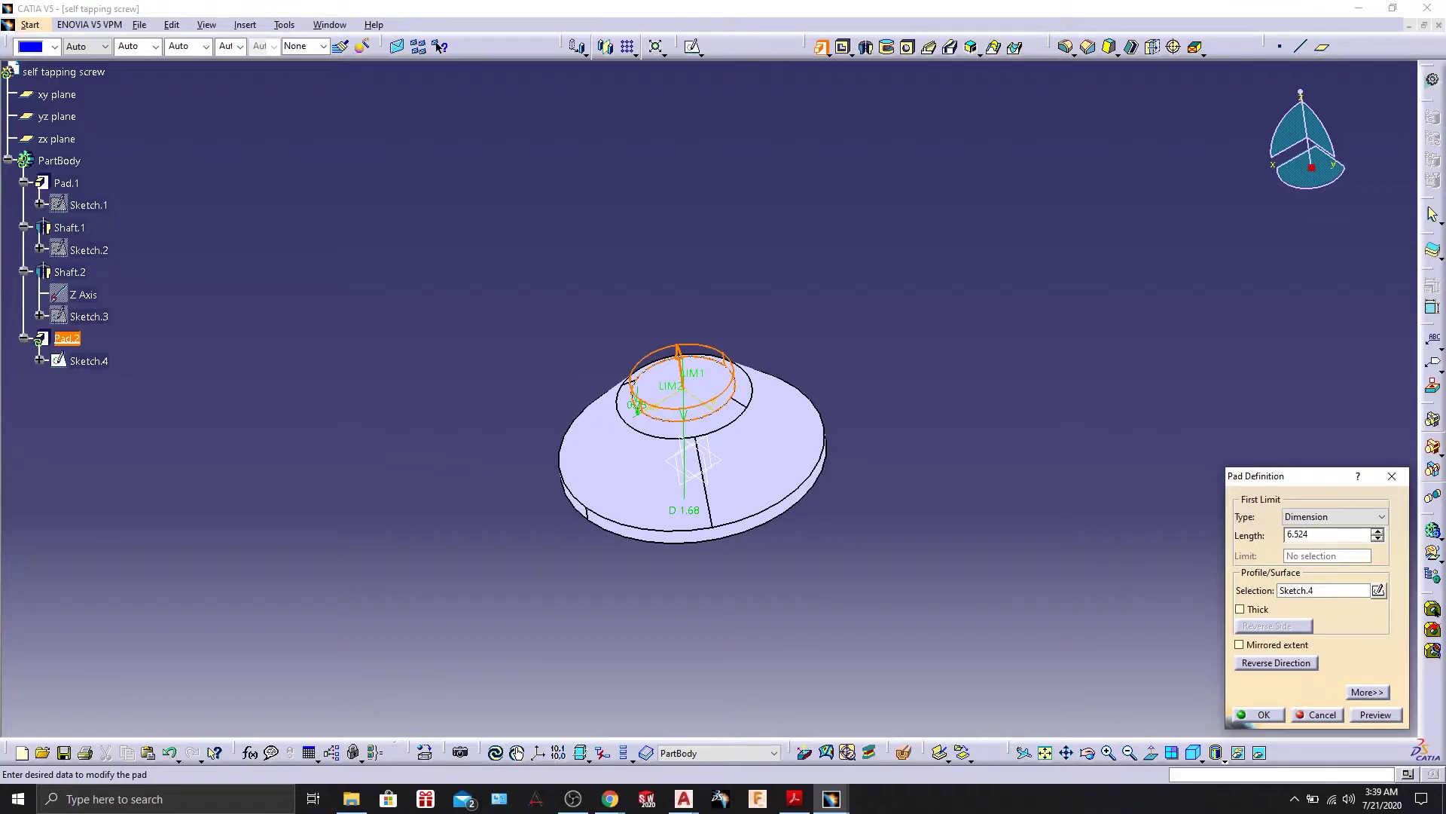
{"action": "key", "text": "Return"}
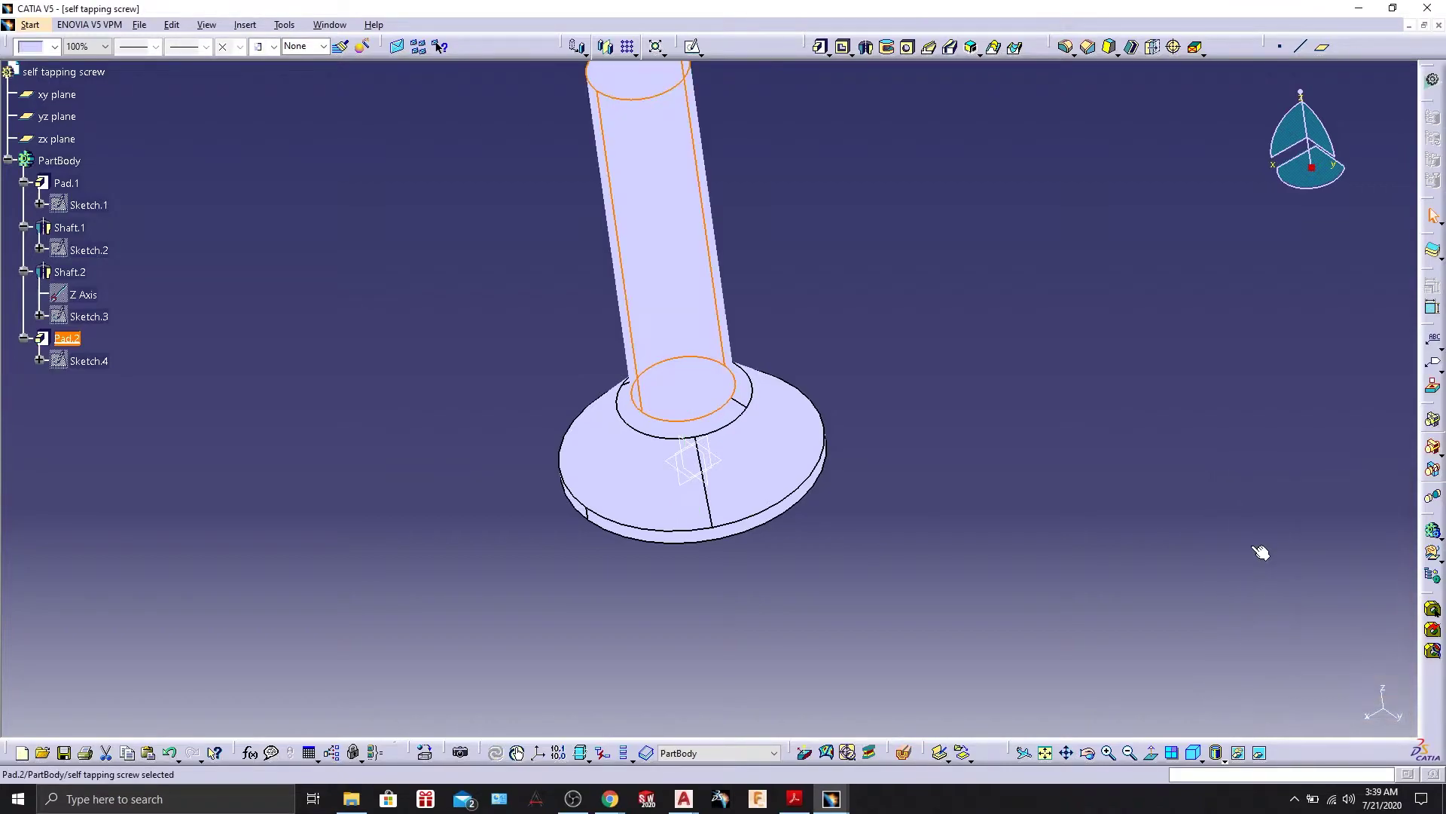
Start a sketch on the yz plane and draw a small closed trapezoid beside the shank, about 1.1 mm above its base, with vertical parallel sides.
{"action": "middle_click_drag", "start_coordinate": [932, 229], "coordinate": [860, 349]}
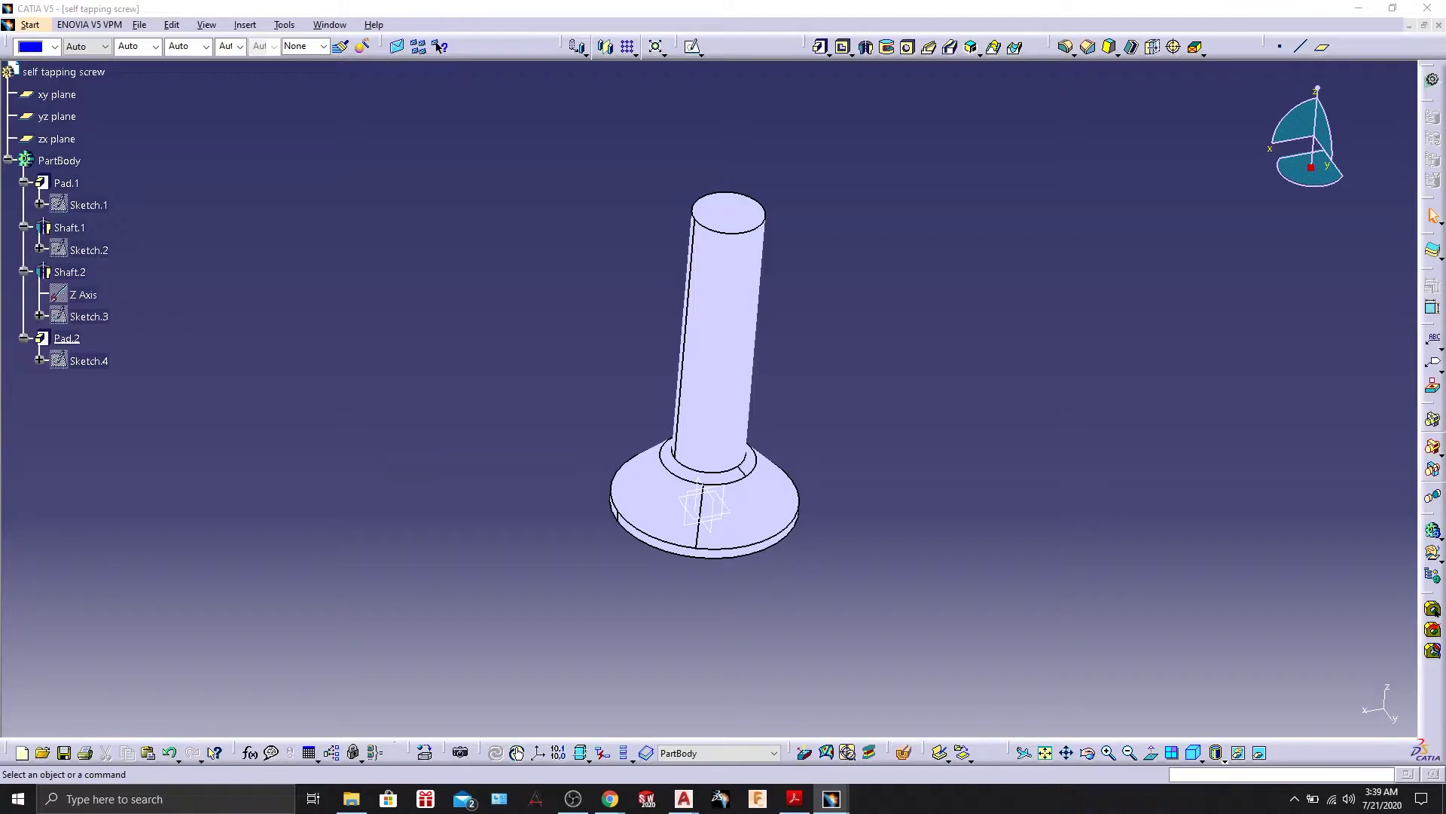
{"action": "left_click", "coordinate": [61, 117]}
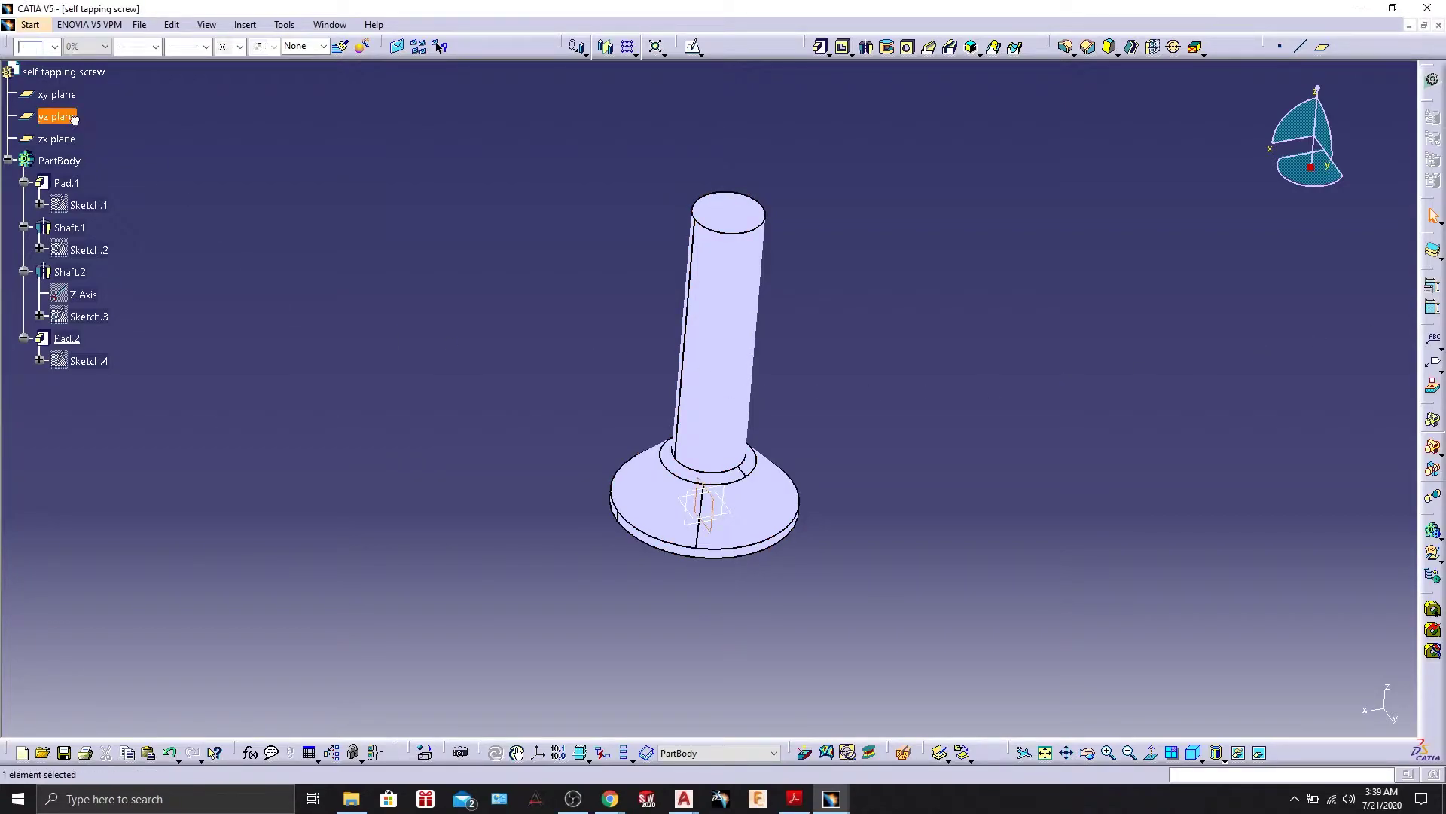
{"action": "left_click", "coordinate": [689, 48]}
{"action": "middle_click_drag", "start_coordinate": [884, 359], "coordinate": [888, 274]}
{"action": "left_click", "coordinate": [1123, 47]}
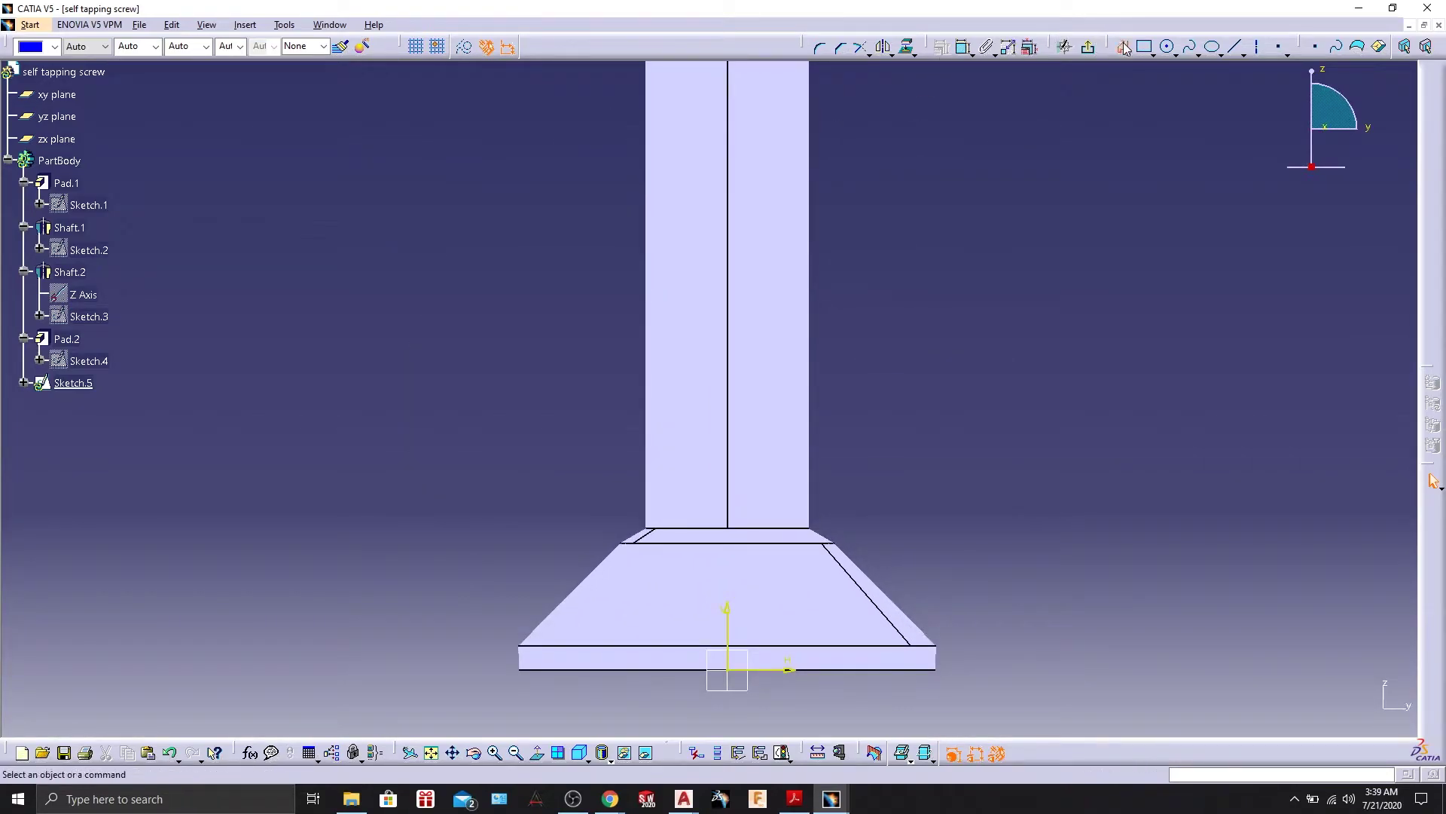
{"action": "left_click", "coordinate": [836, 383]}
{"action": "left_click", "coordinate": [836, 422]}
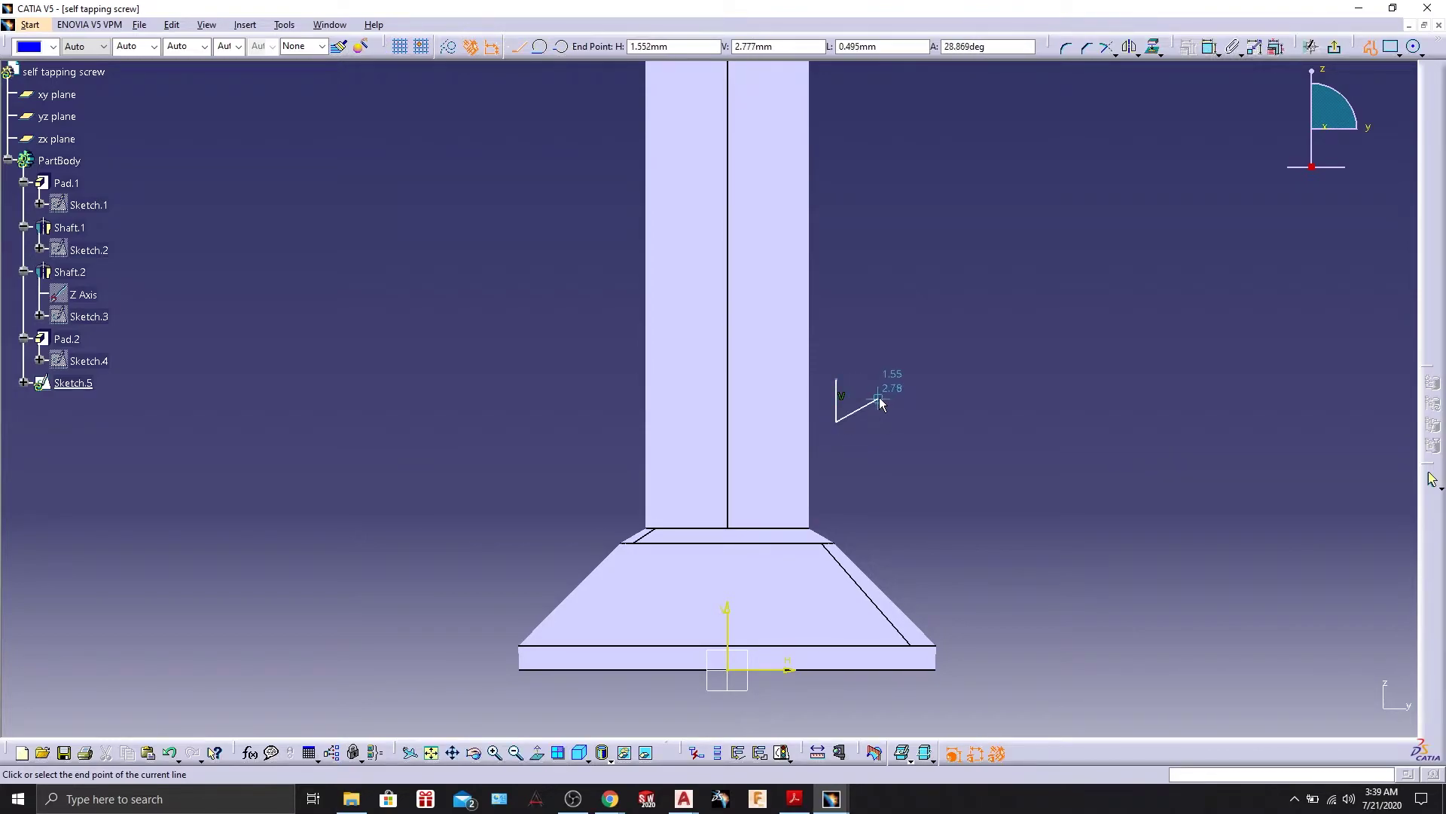
{"action": "left_click", "coordinate": [875, 407]}
{"action": "left_click", "coordinate": [874, 389]}
{"action": "left_click", "coordinate": [844, 386]}
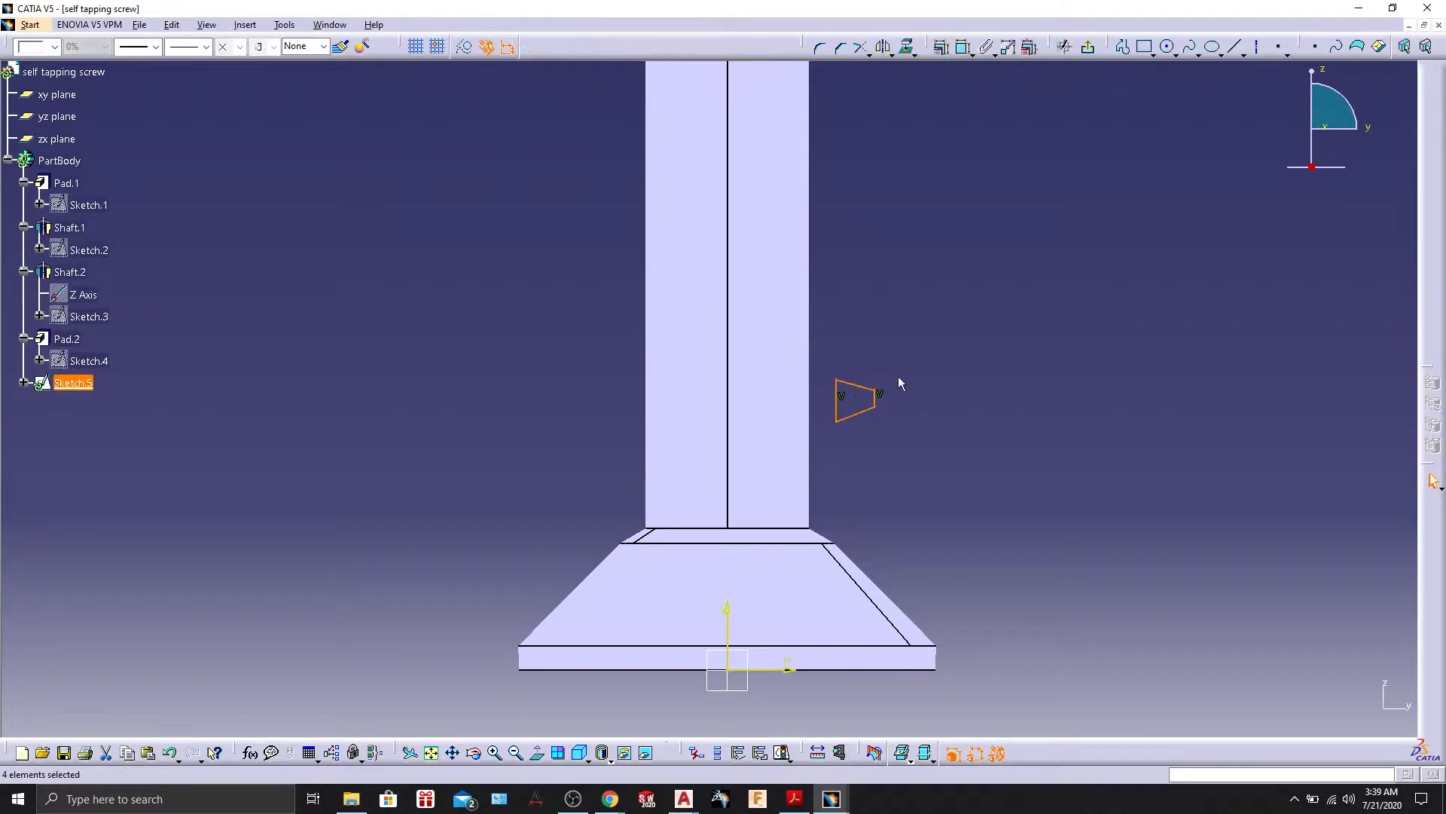
{"action": "left_click", "coordinate": [989, 383]}
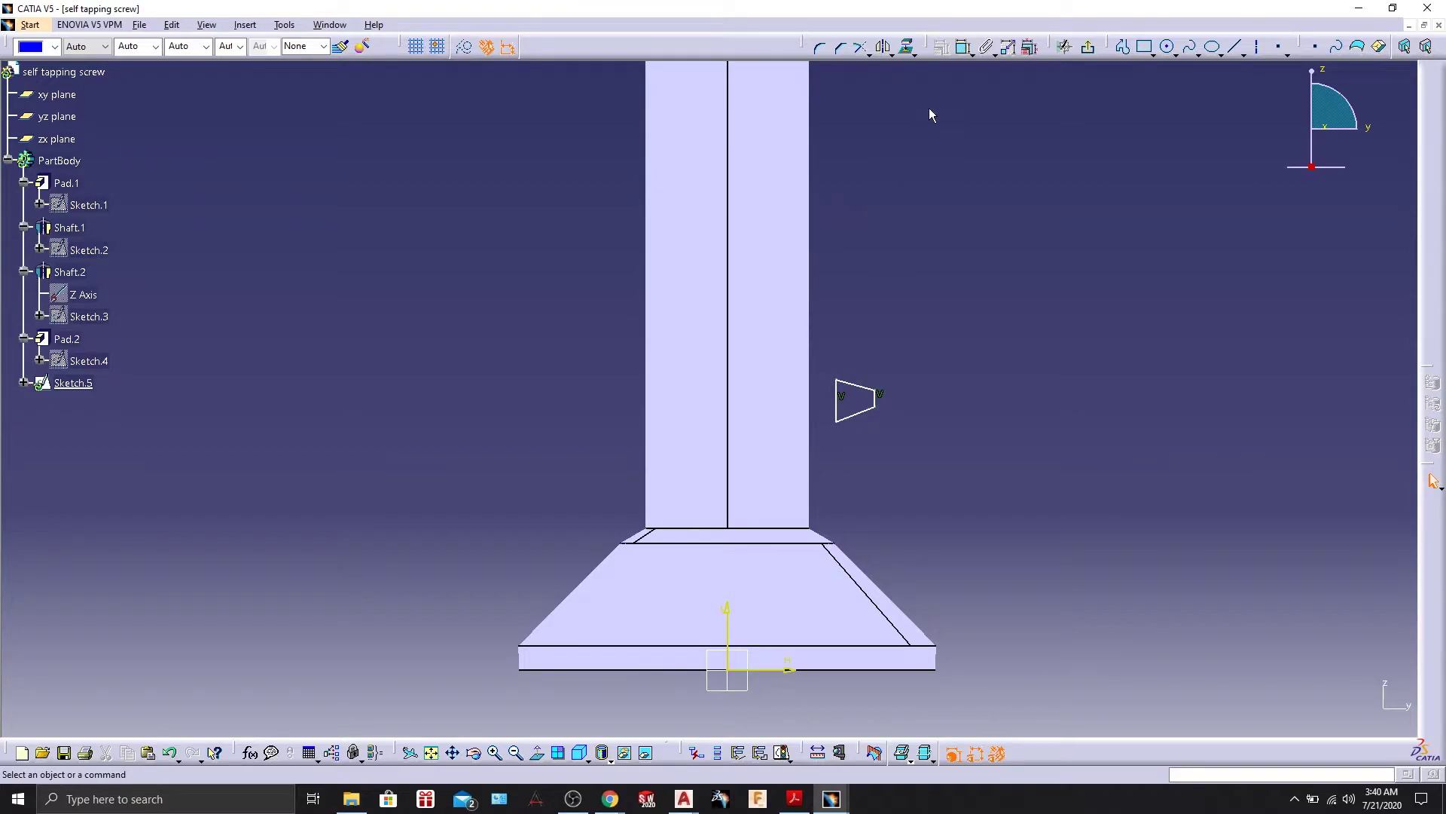
Project the silhouette edges of the cylindrical shank onto the sketch plane.
{"action": "left_click", "coordinate": [915, 54]}
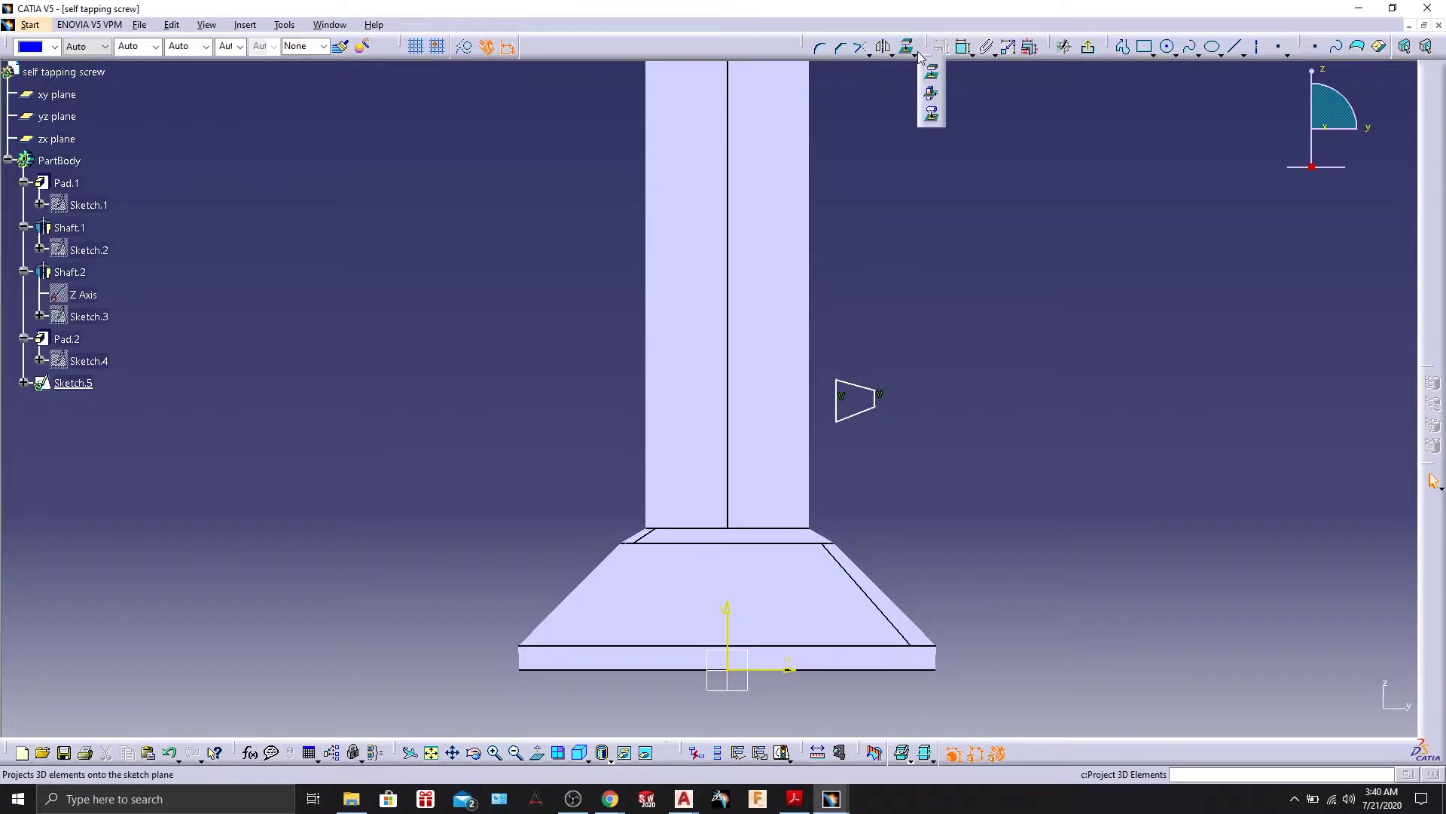
{"action": "left_click", "coordinate": [932, 114]}
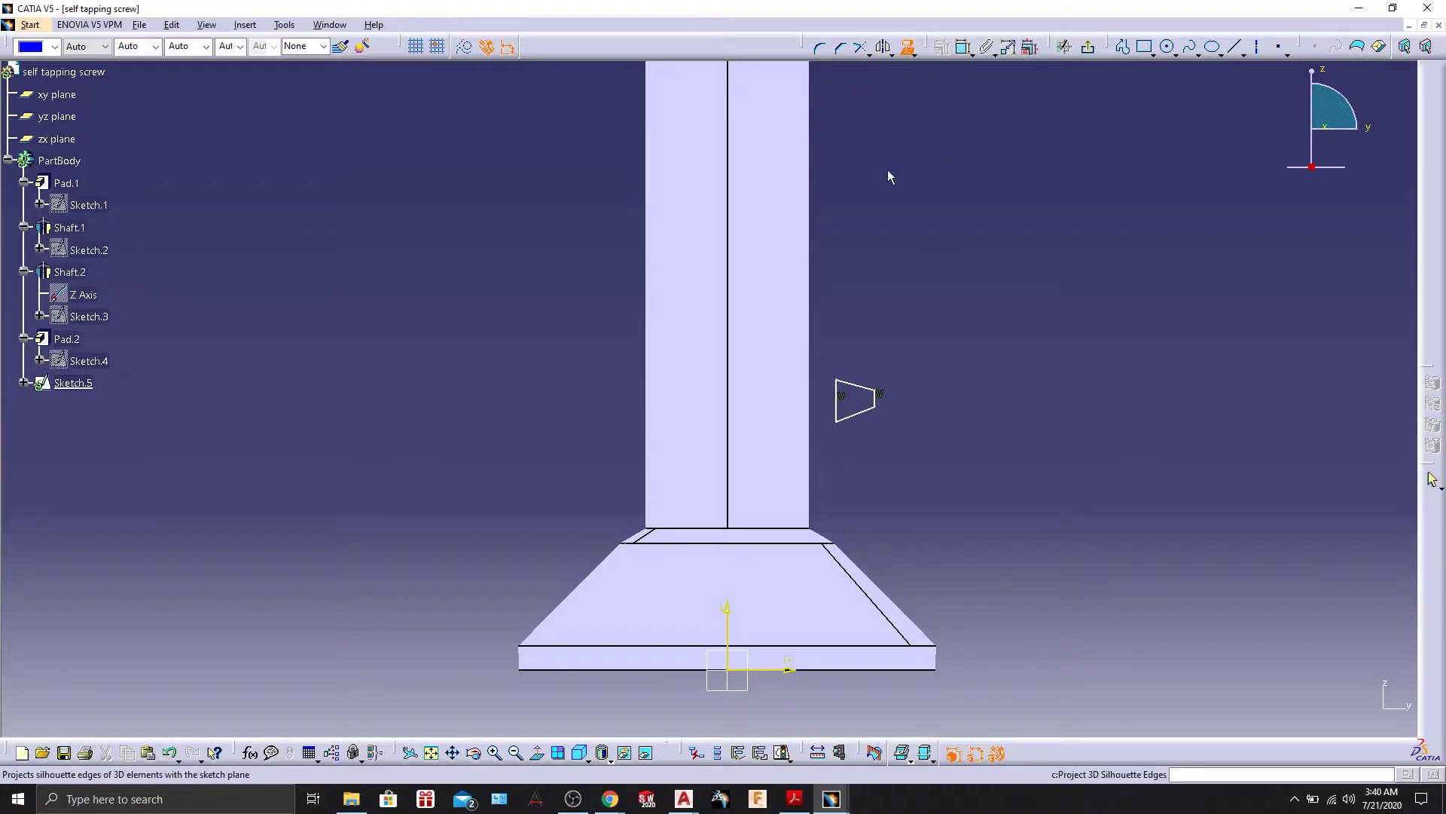
{"action": "left_click", "coordinate": [815, 181]}
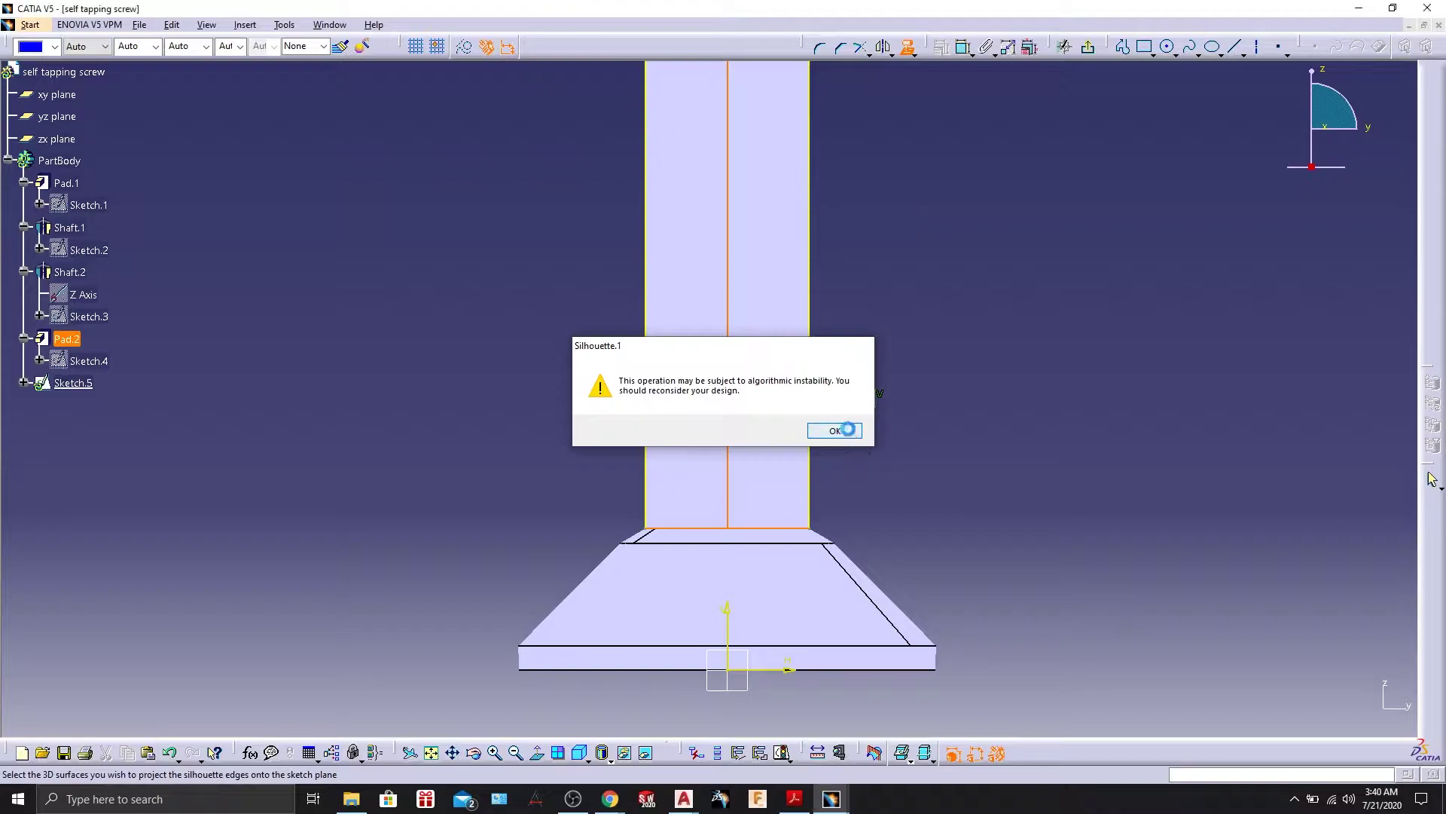
{"action": "left_click", "coordinate": [833, 430]}
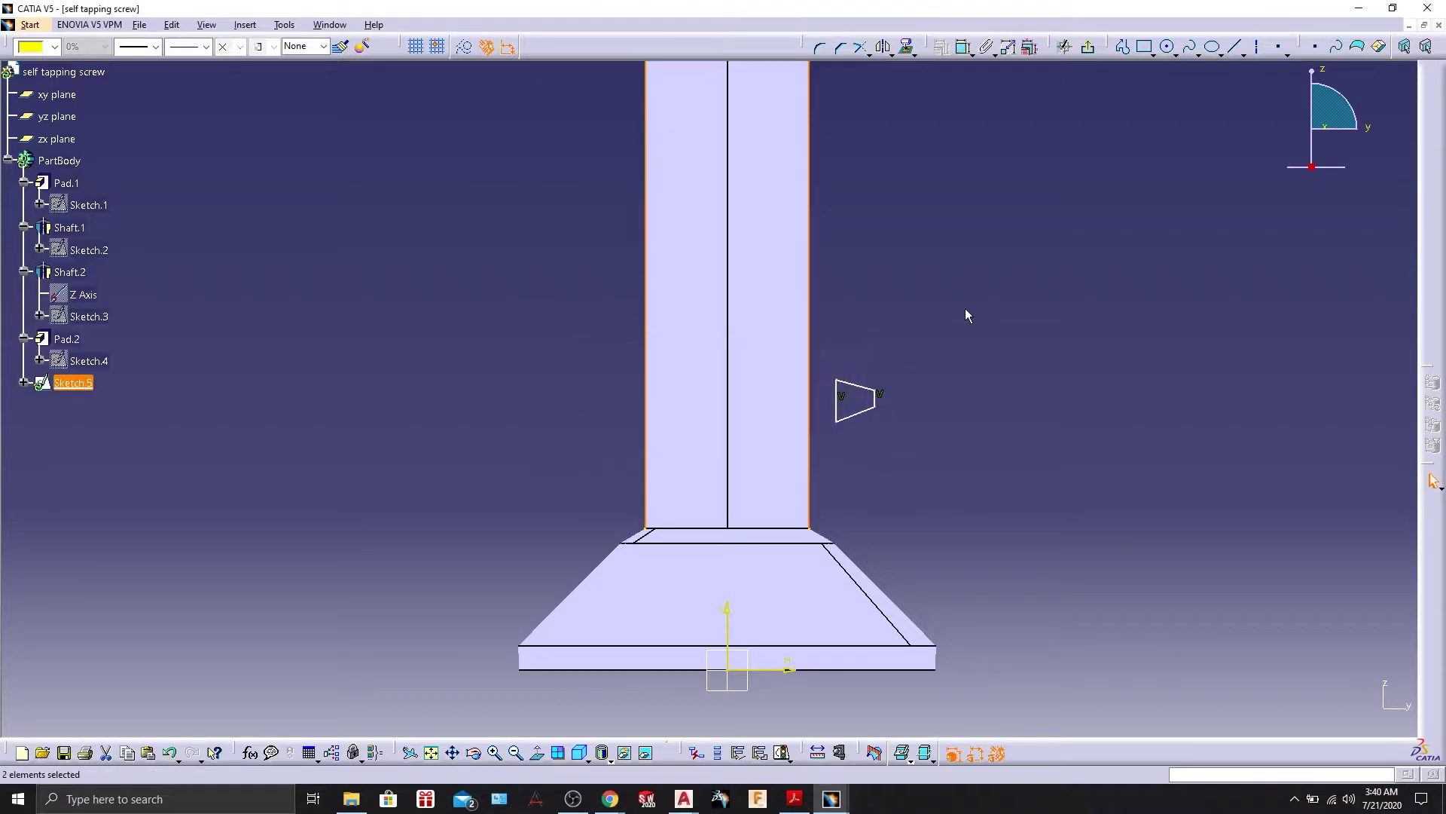
Convert both projected shank silhouette edges to construction geometry.
{"action": "left_click", "coordinate": [812, 153]}
{"action": "left_click", "coordinate": [461, 54]}
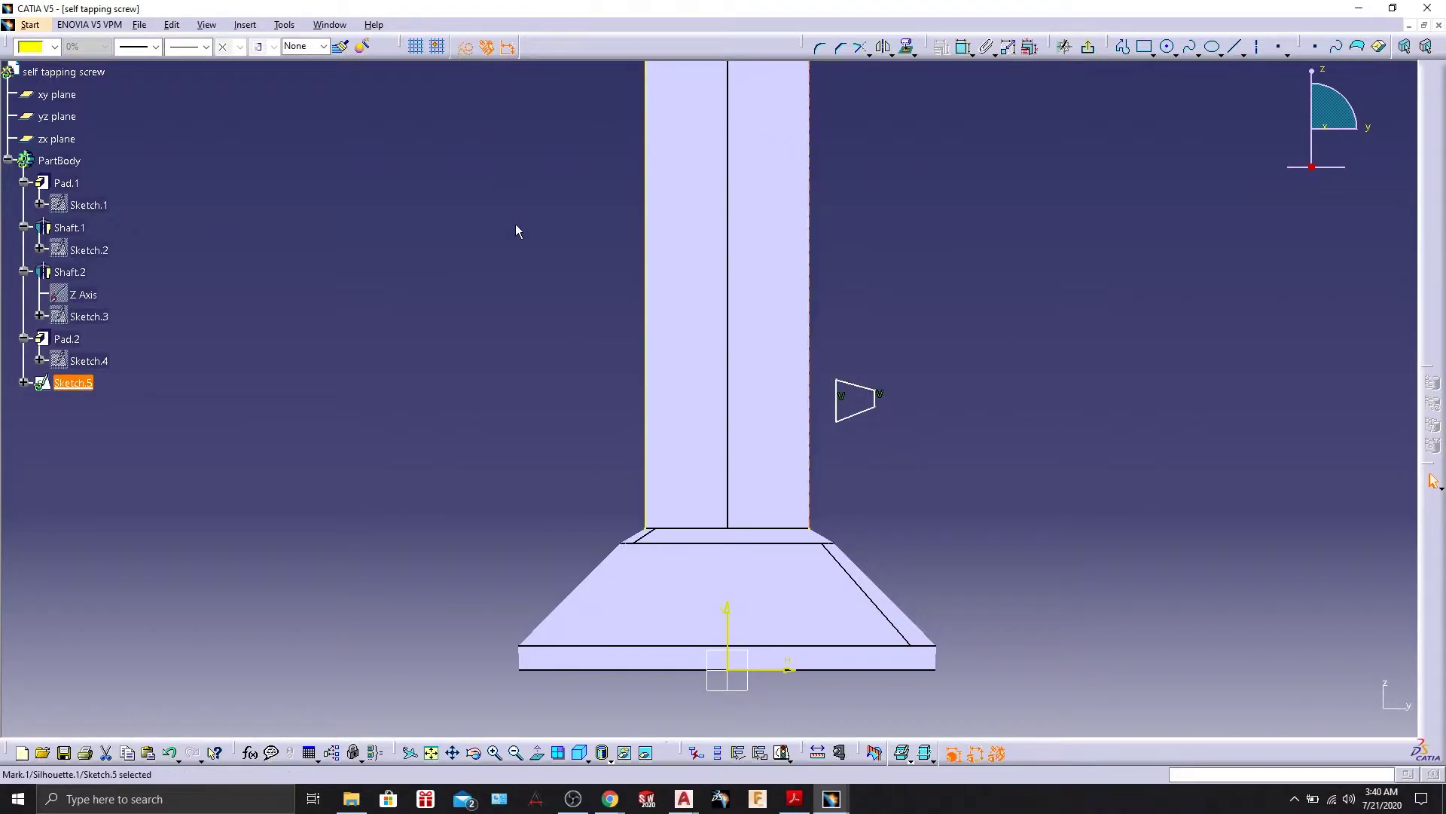
{"action": "left_click", "coordinate": [645, 142]}
{"action": "left_click", "coordinate": [465, 50]}
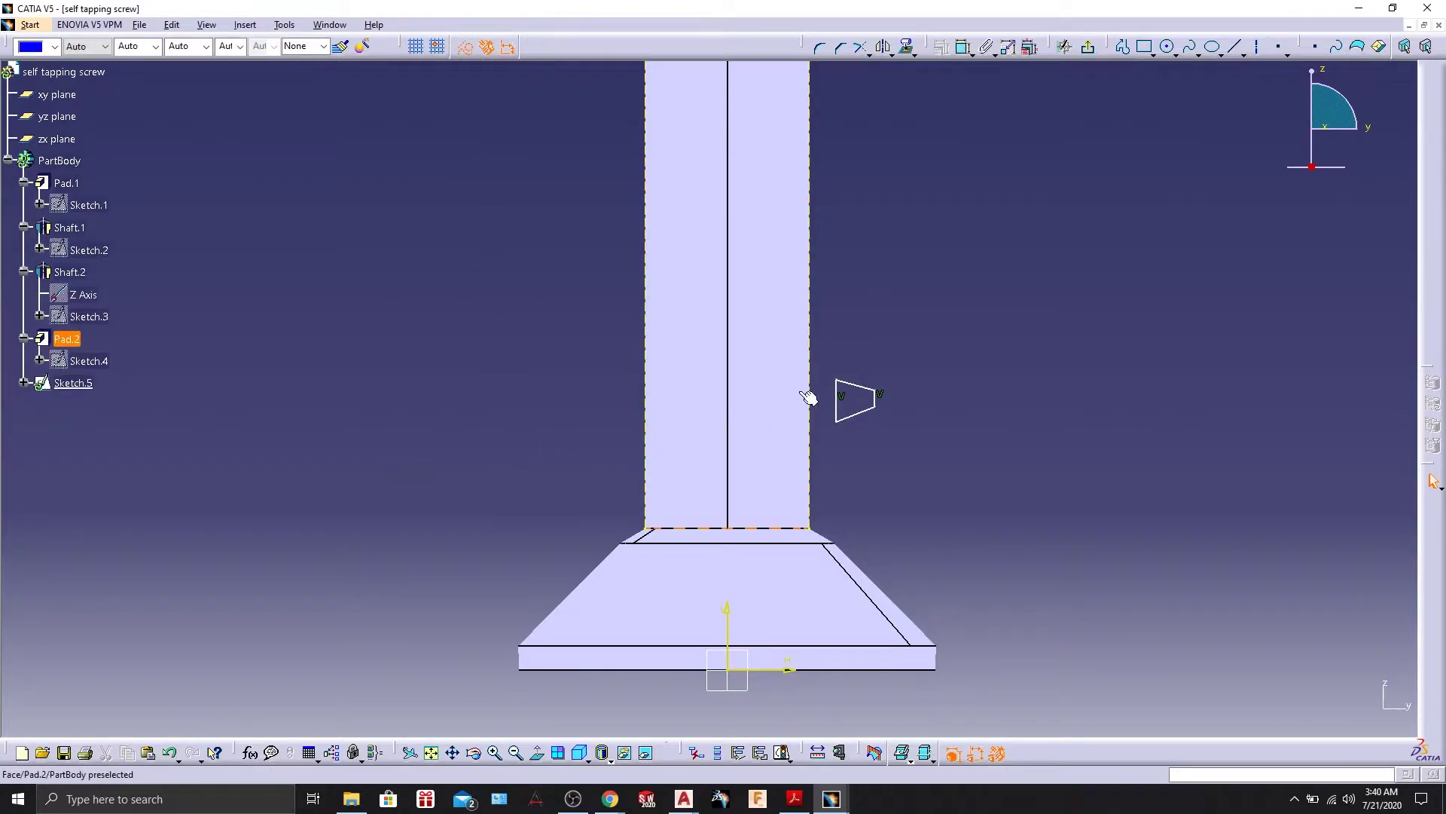
Constrain the trapezoid's long vertical side to be coincident with the adjacent projected shank edge.
{"action": "left_click", "coordinate": [838, 399]}
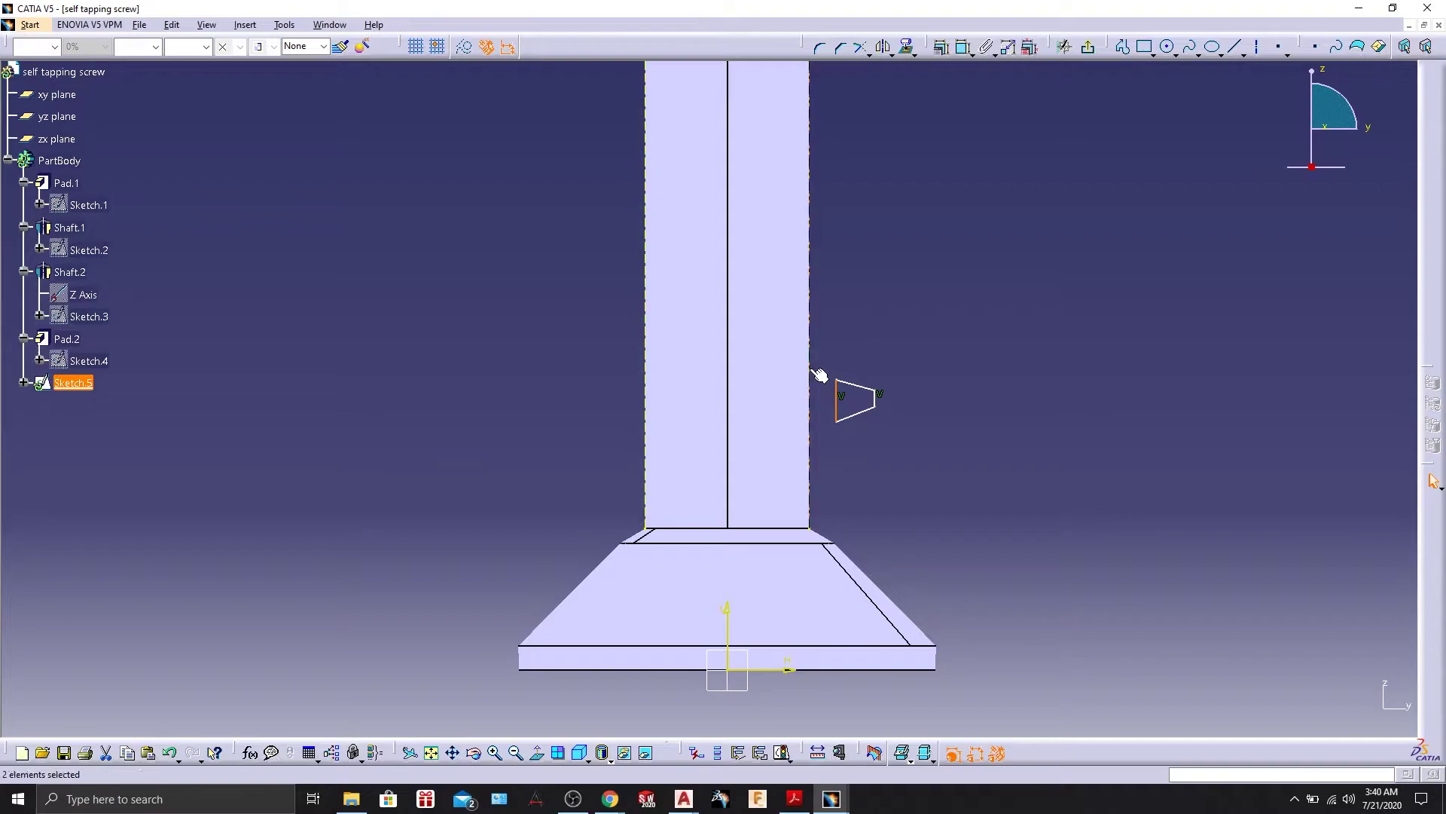
{"action": "left_click", "coordinate": [941, 47]}
{"action": "left_click", "coordinate": [1315, 569]}
{"action": "left_click", "coordinate": [1320, 714]}
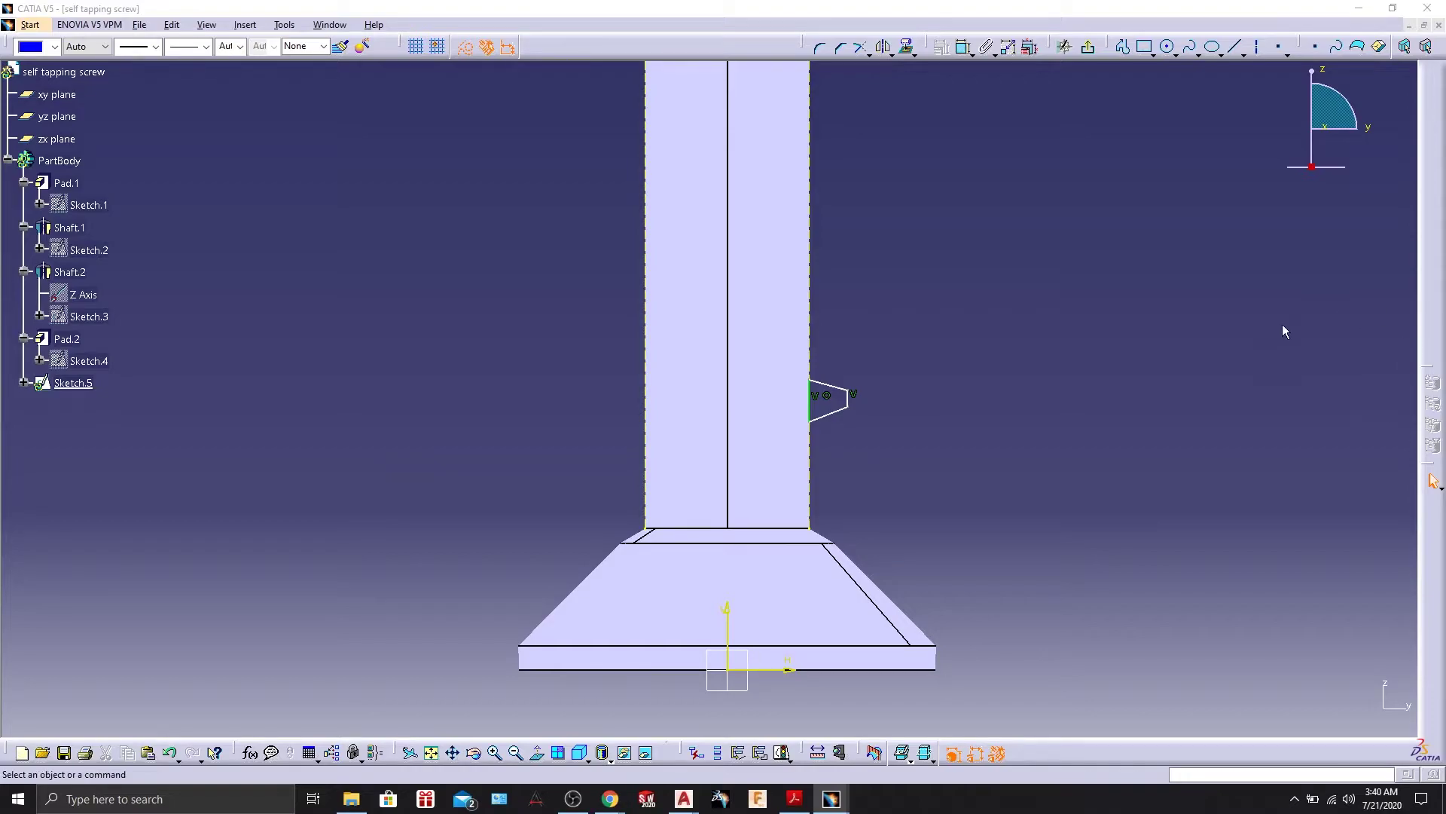
Dimension the distance from the shank's base to the trapezoid's lower corner and set it to 0.4 mm.
{"action": "left_click", "coordinate": [827, 397]}
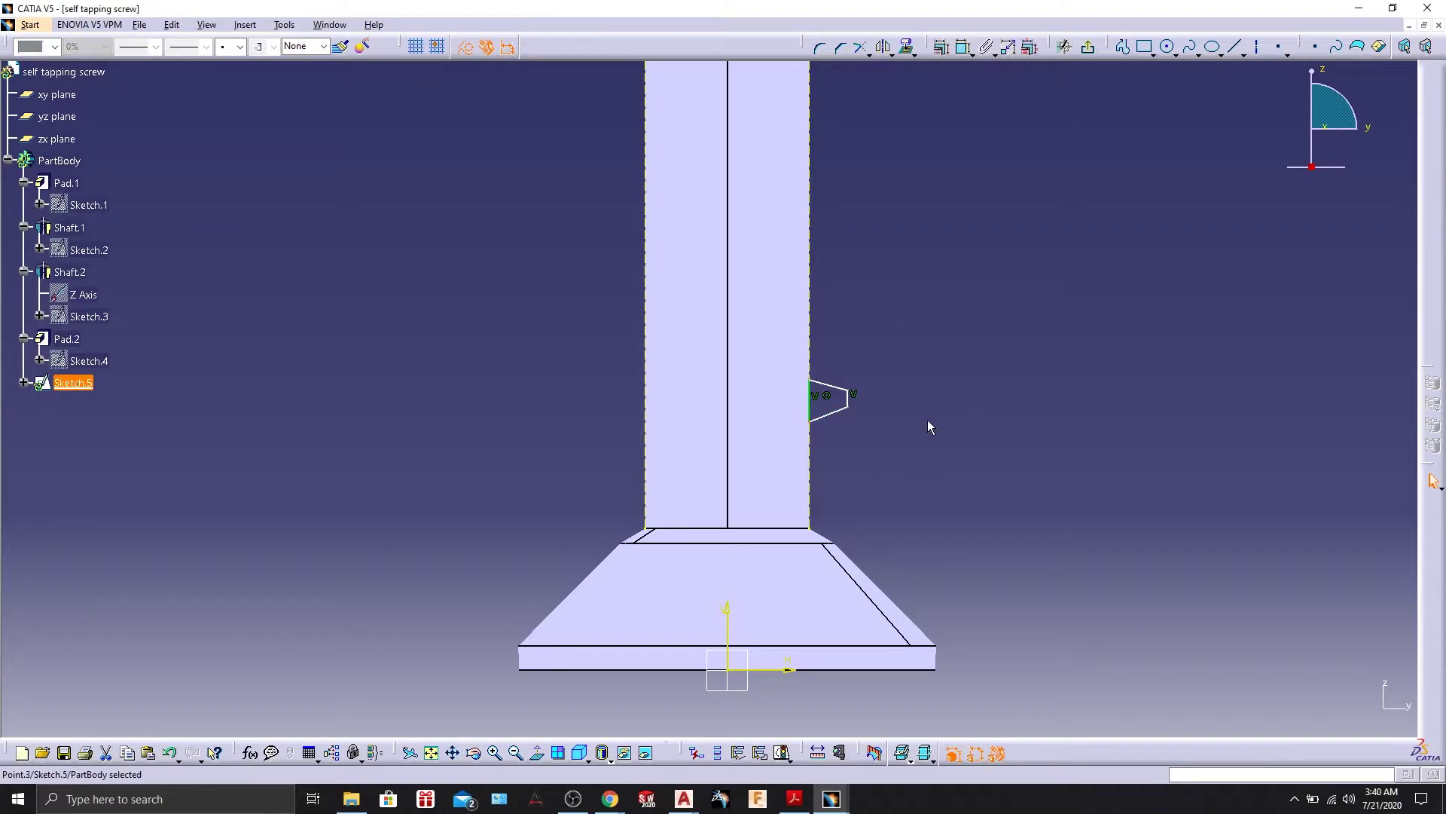
{"action": "left_click", "coordinate": [965, 48]}
{"action": "left_click", "coordinate": [810, 530]}
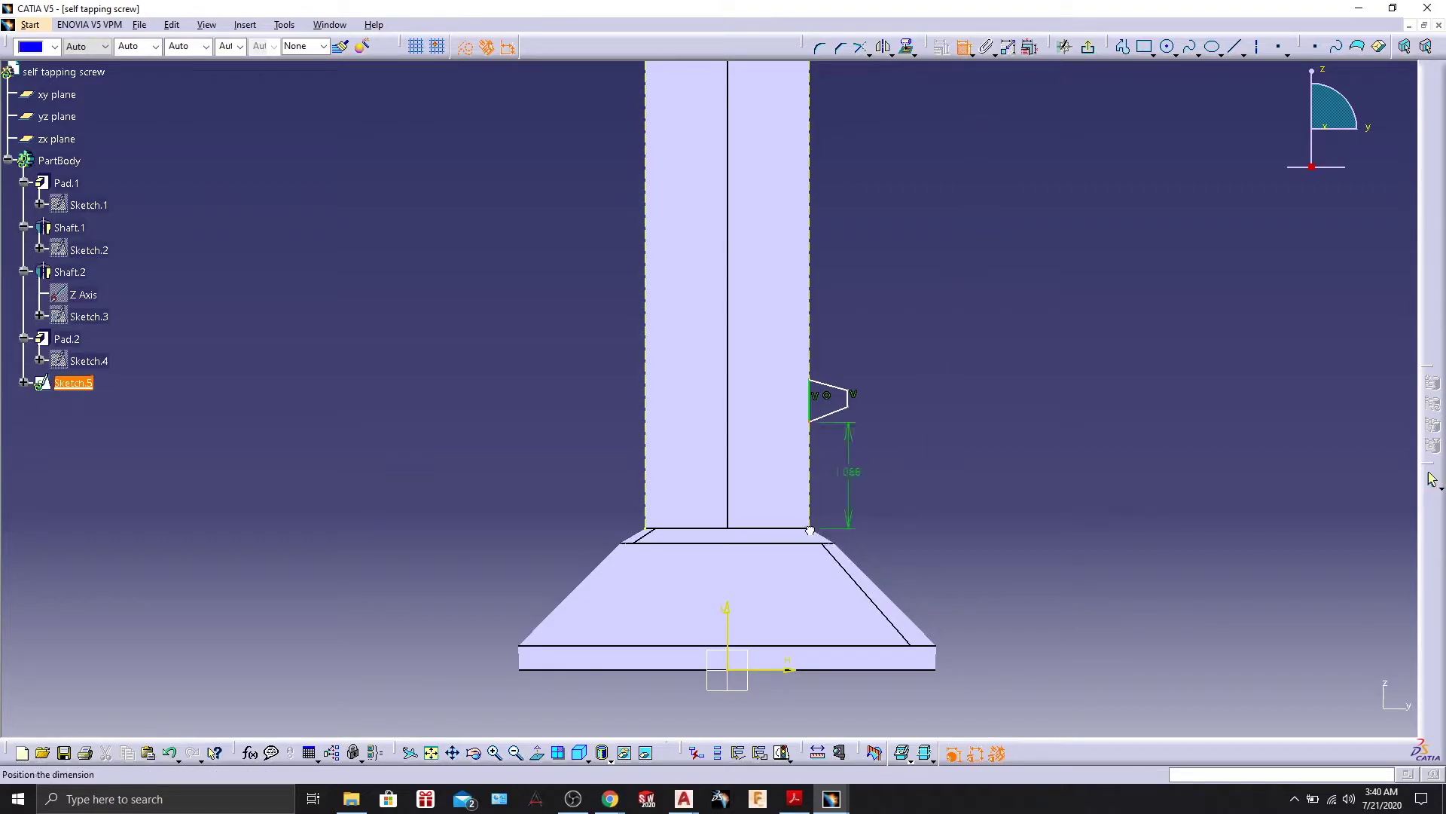
{"action": "left_click", "coordinate": [859, 489]}
{"action": "double_click", "coordinate": [863, 492]}
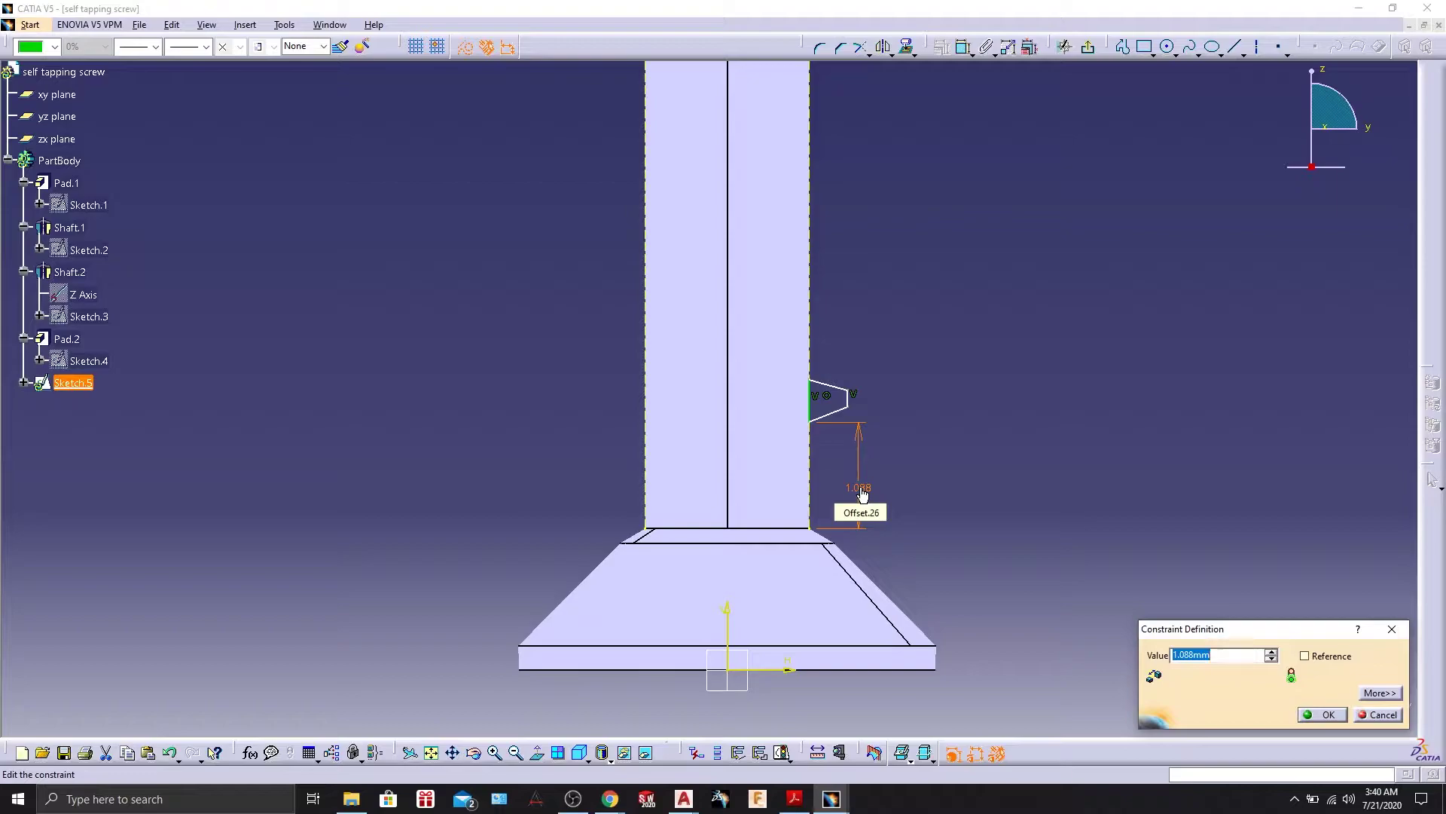
{"action": "type", "text": "0.4"}
{"action": "key", "text": "Return"}
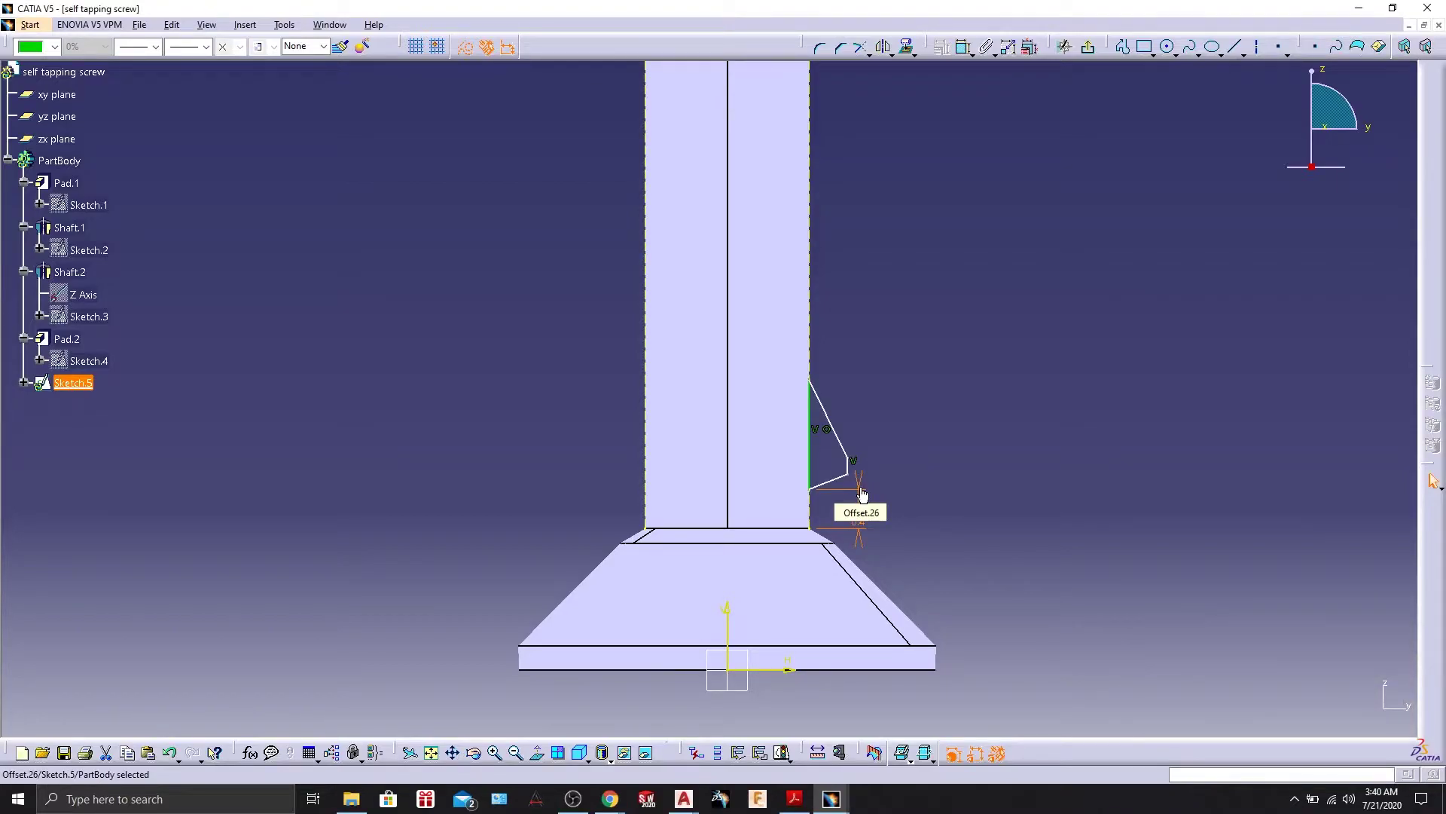
{"action": "left_click", "coordinate": [1093, 443]}
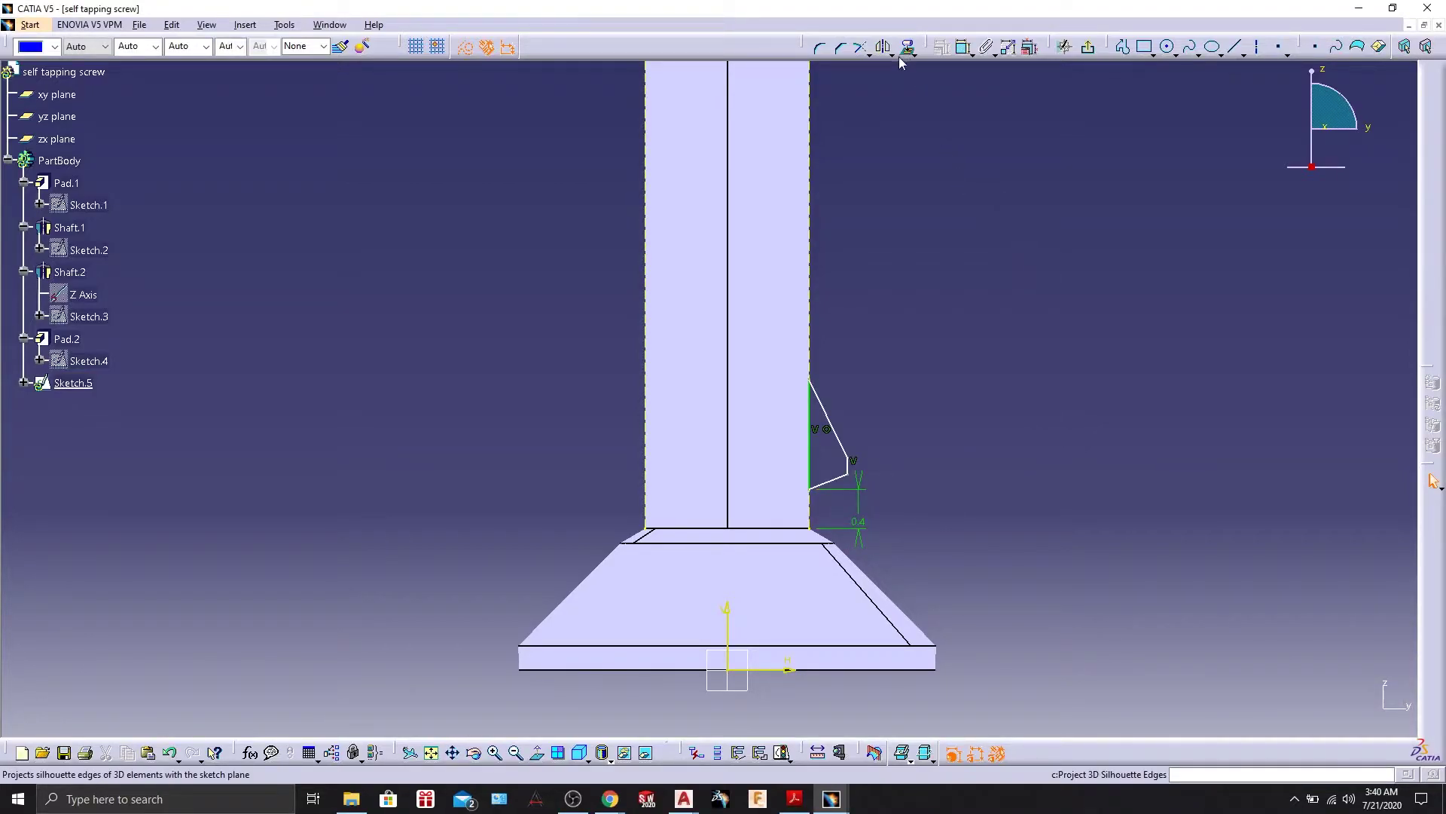
Draw a horizontal construction line across the shank, passing through the trapezoid's short side.
{"action": "left_click", "coordinate": [1234, 47]}
{"action": "left_click", "coordinate": [532, 465]}
{"action": "left_click", "coordinate": [1032, 468]}
{"action": "left_click", "coordinate": [1099, 550]}
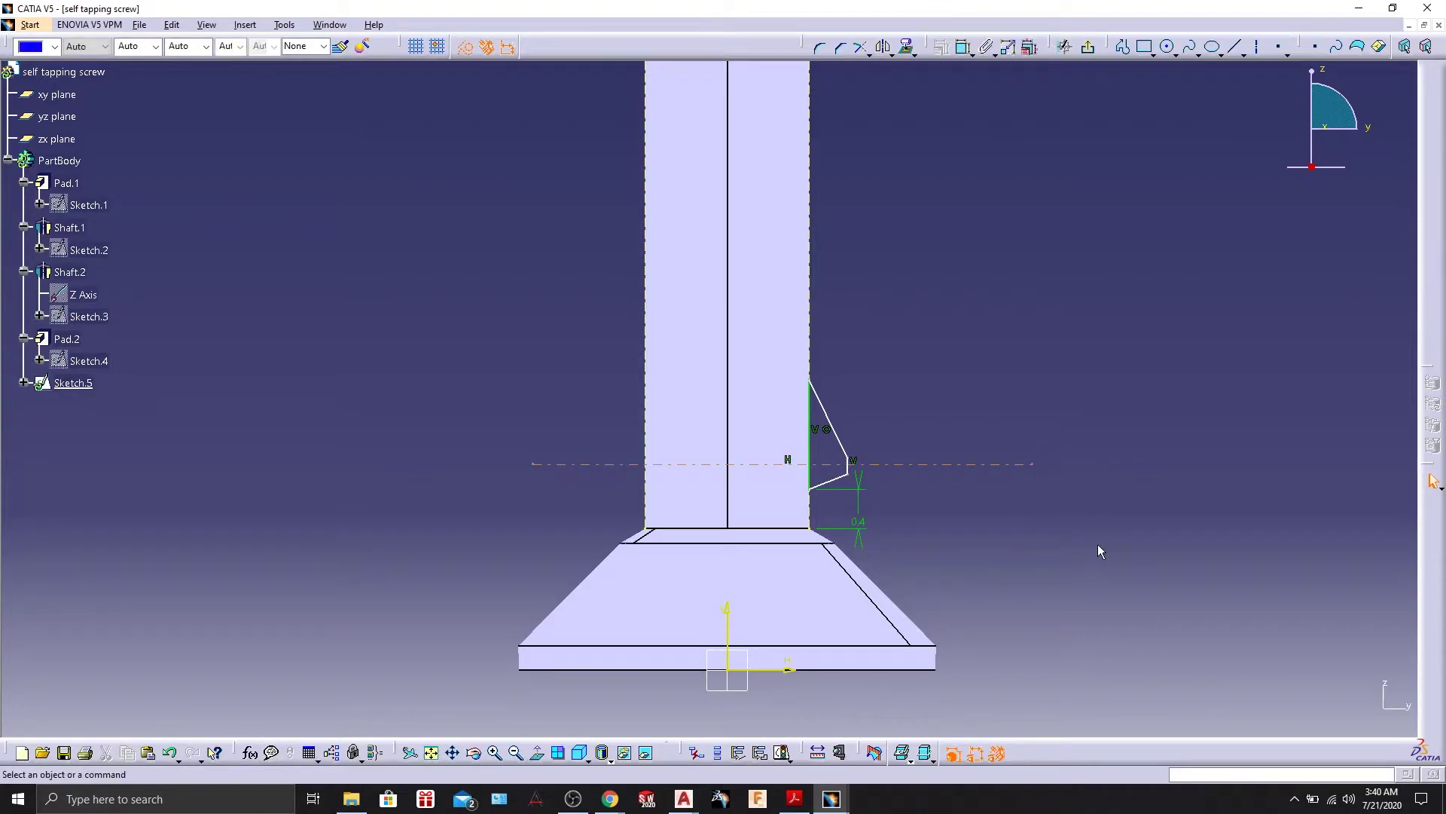
Constrain the trapezoid's two slanted sides to be symmetric about the horizontal construction line.
{"action": "left_click", "coordinate": [838, 435]}
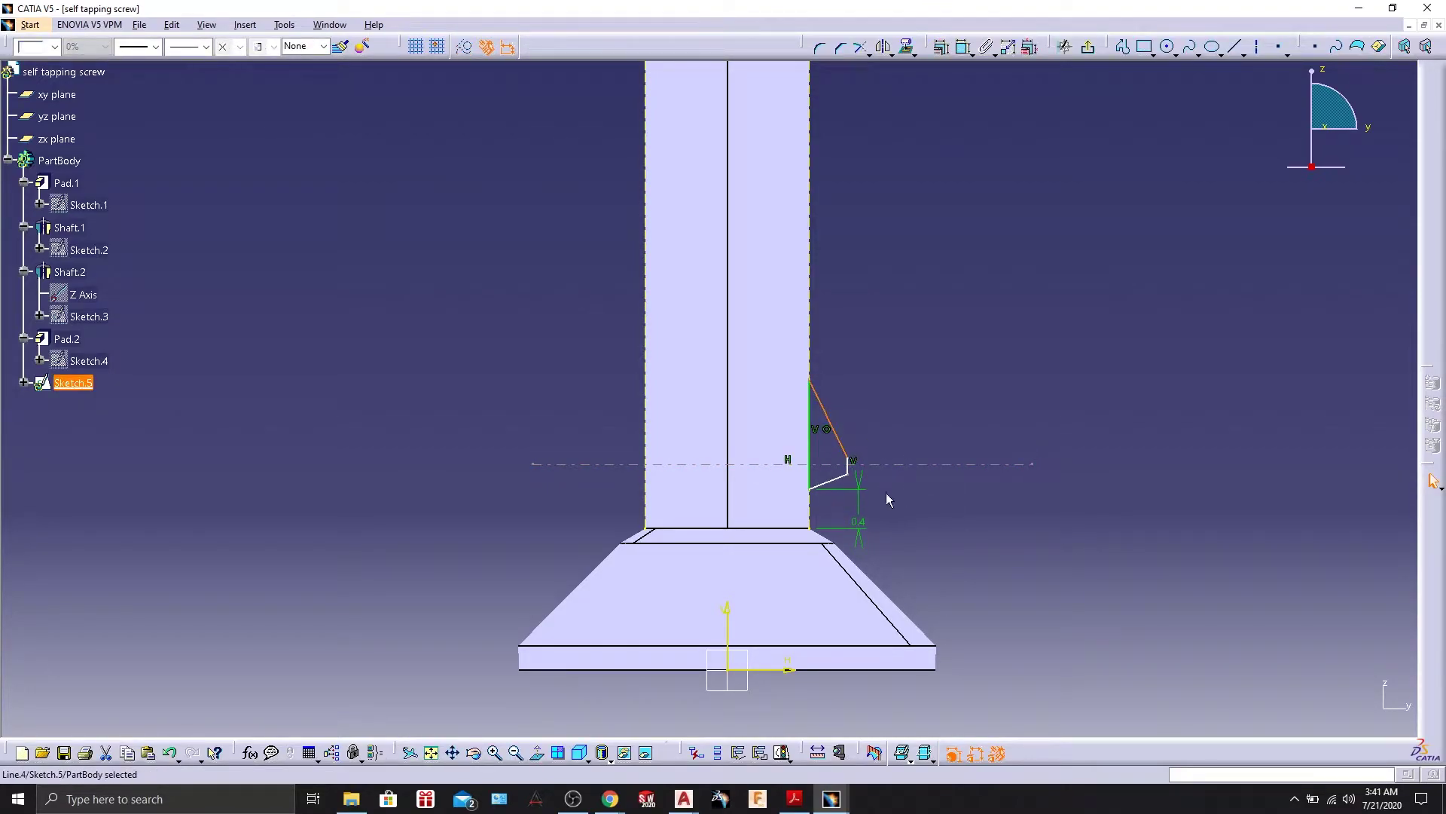
{"action": "left_click", "coordinate": [838, 477], "text": "ctrl"}
{"action": "left_click", "coordinate": [896, 464], "text": "ctrl"}
{"action": "left_click", "coordinate": [942, 47]}
{"action": "left_click", "coordinate": [1272, 656]}
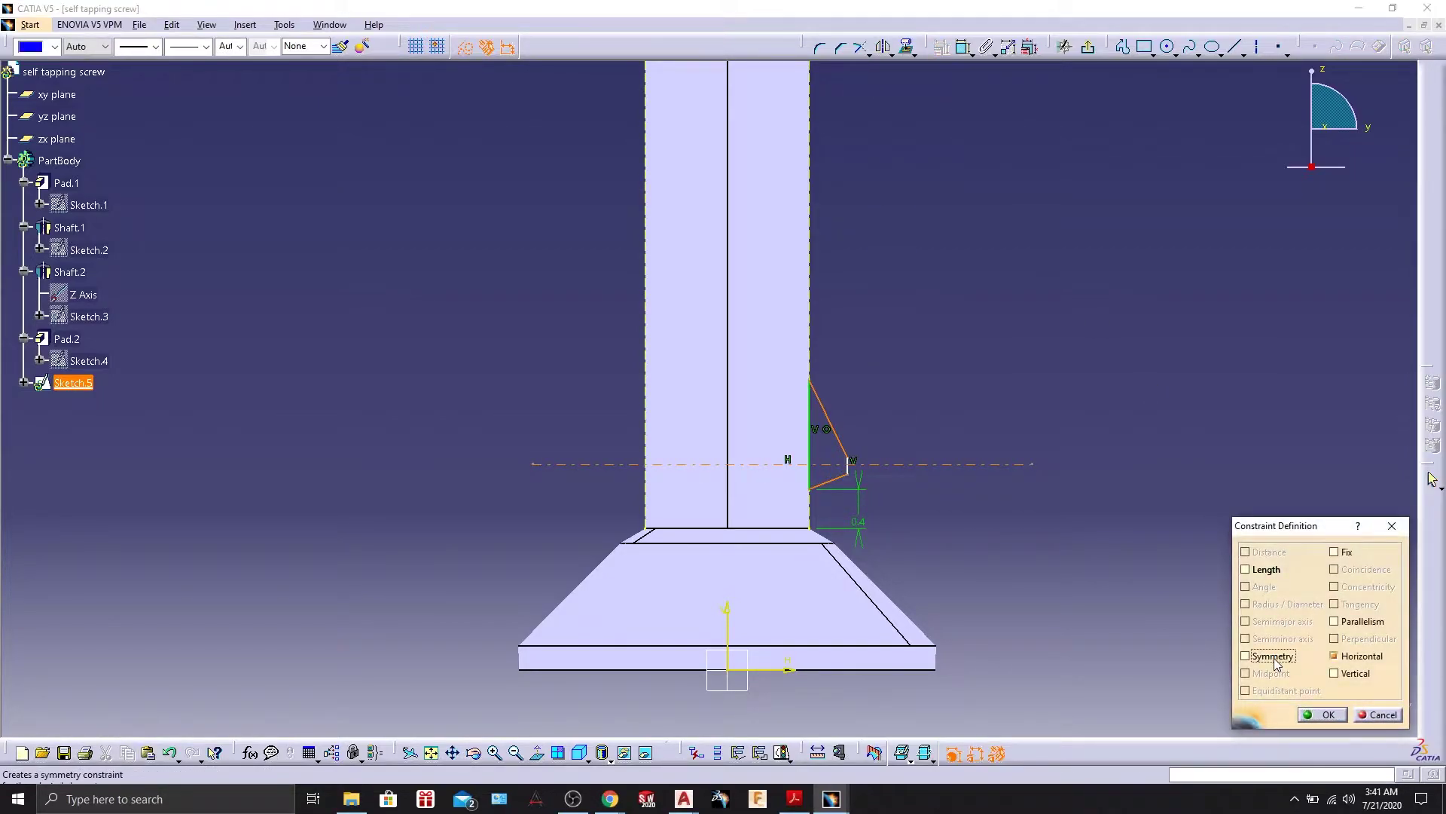
{"action": "left_click", "coordinate": [1327, 715]}
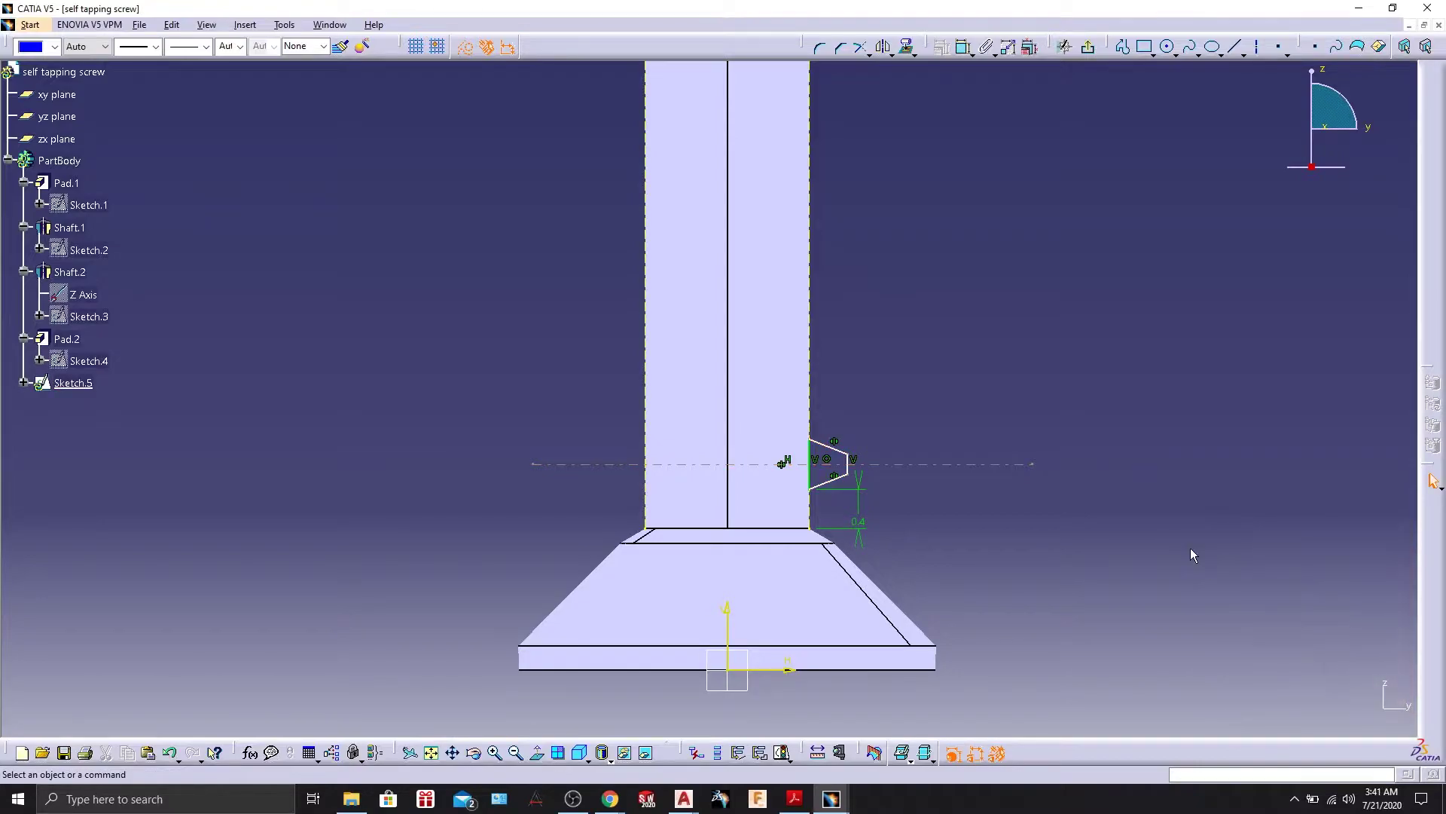
Dimension the length of the trapezoid's short vertical side and set it to 0.1 mm.
{"action": "middle_click_drag", "start_coordinate": [1100, 468], "coordinate": [1085, 331], "text": "ctrl"}
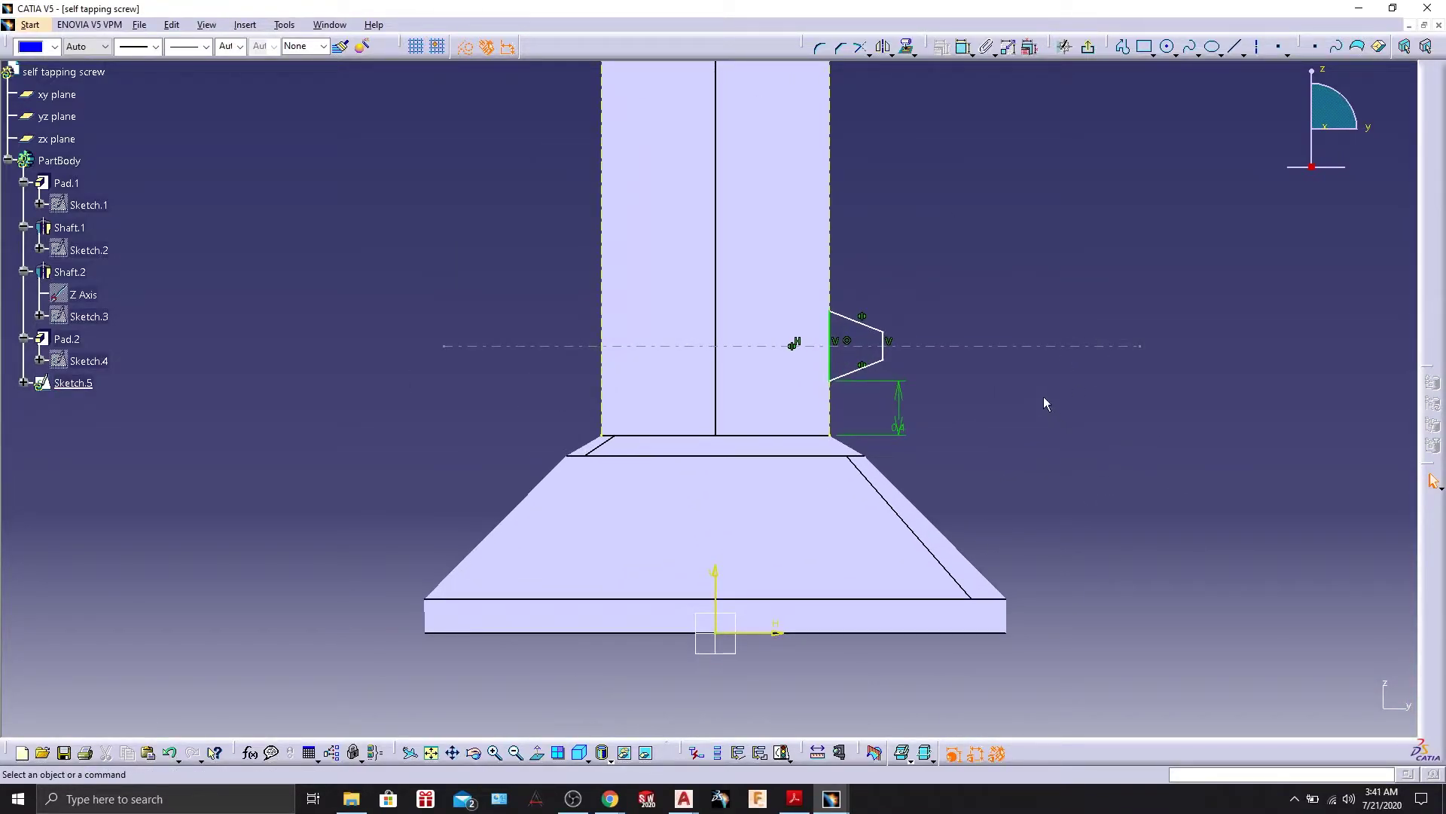
{"action": "left_click", "coordinate": [889, 356]}
{"action": "left_click", "coordinate": [964, 47]}
{"action": "left_click", "coordinate": [990, 301]}
{"action": "left_click", "coordinate": [986, 301]}
{"action": "double_click", "coordinate": [986, 300]}
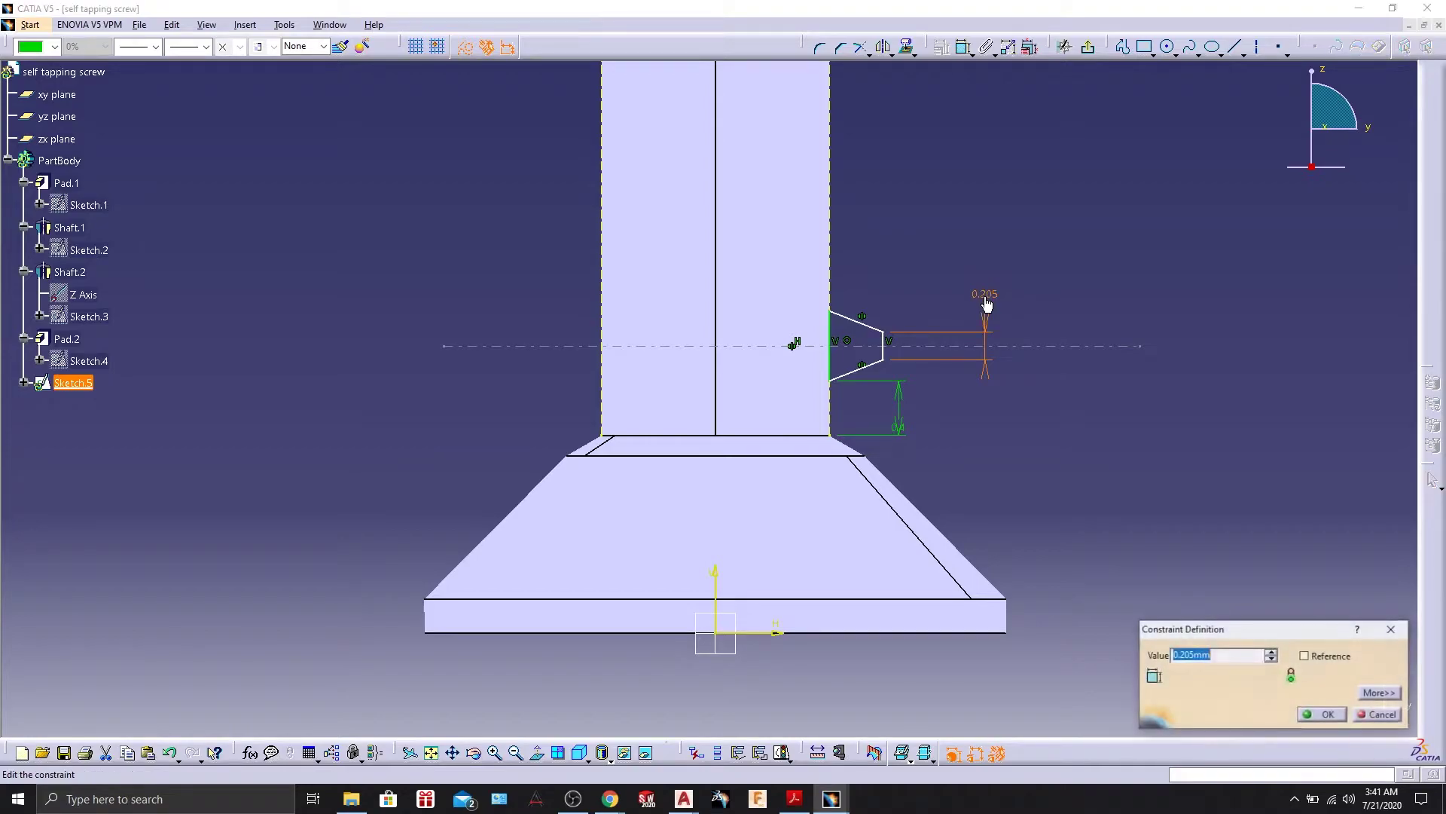
{"action": "type", "text": "0.1"}
{"action": "key", "text": "Return"}
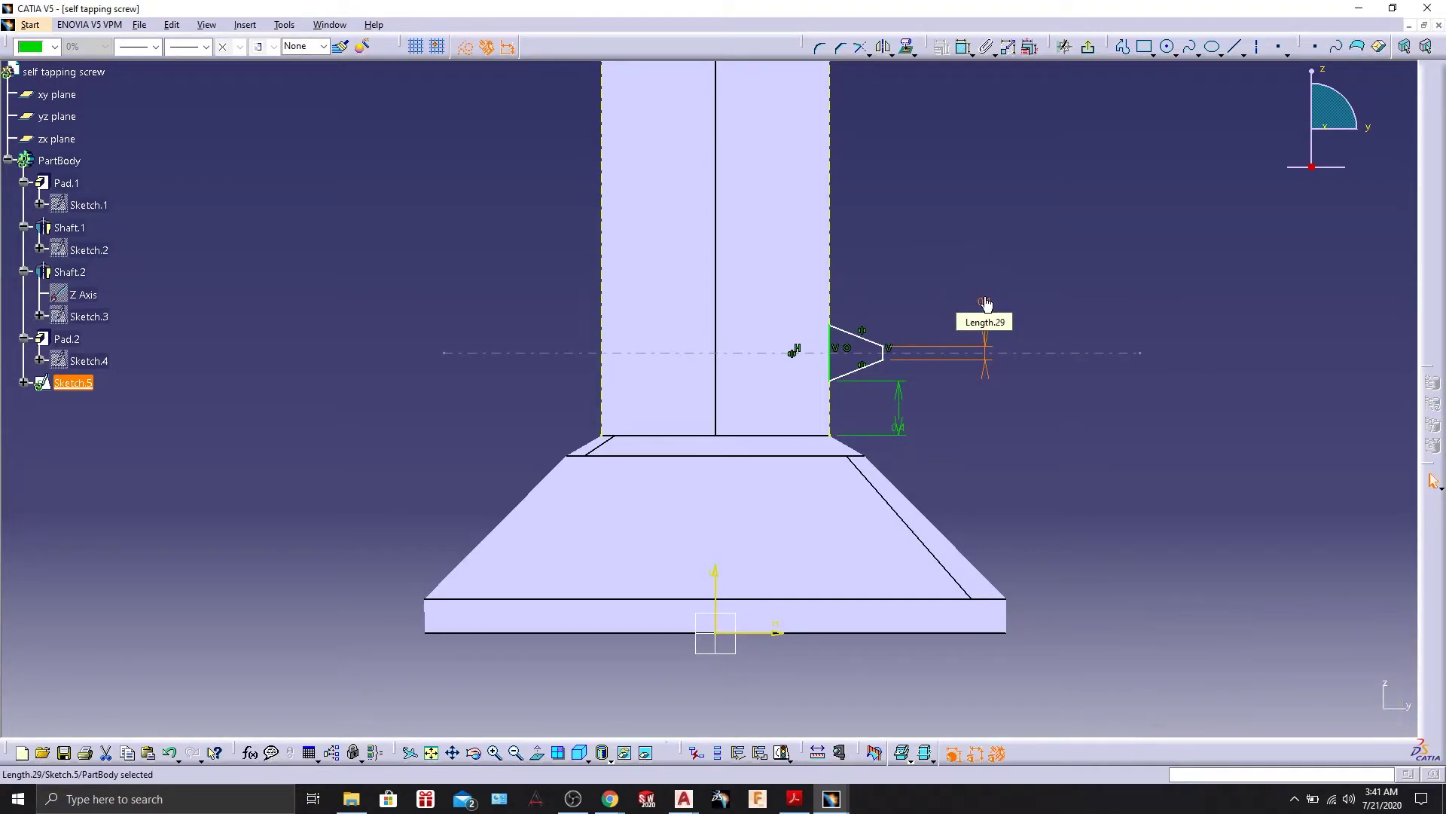
{"action": "left_click", "coordinate": [1090, 444]}
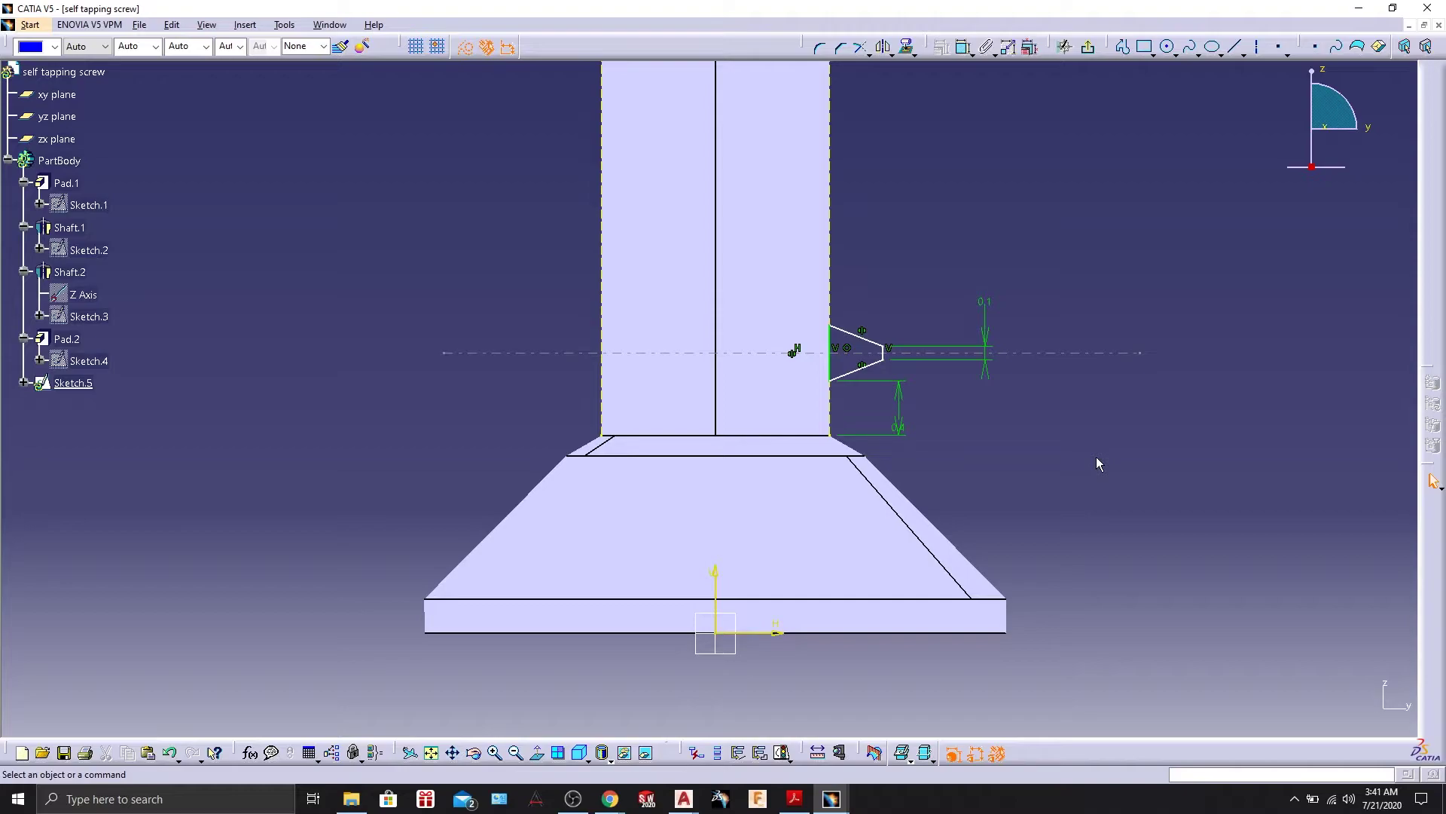
Dimension the distance from the shank's central axis to the trapezoid's short side and set it to 1.1 mm.
{"action": "left_click", "coordinate": [883, 354]}
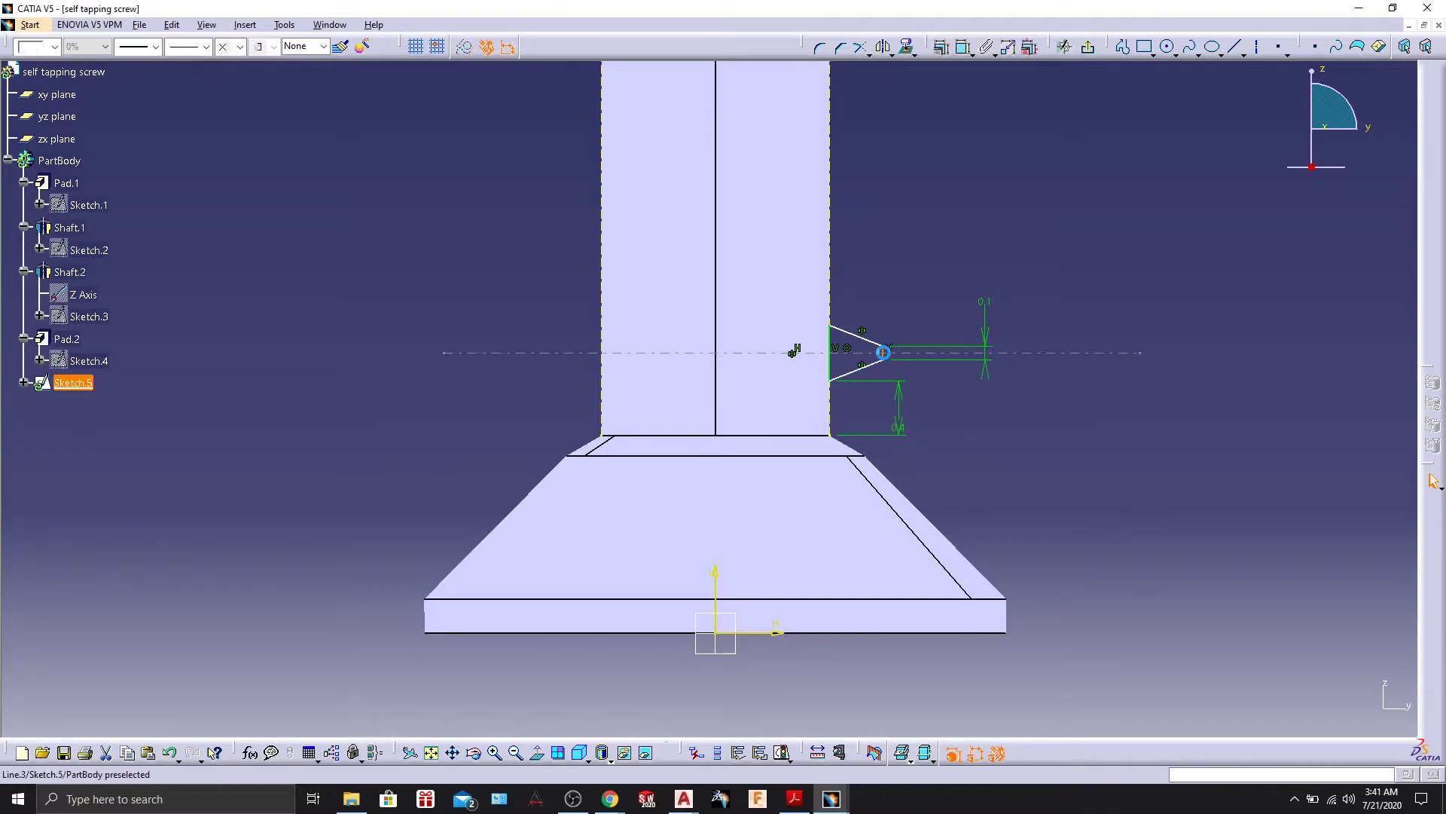
{"action": "left_click", "coordinate": [962, 46]}
{"action": "left_click", "coordinate": [716, 320]}
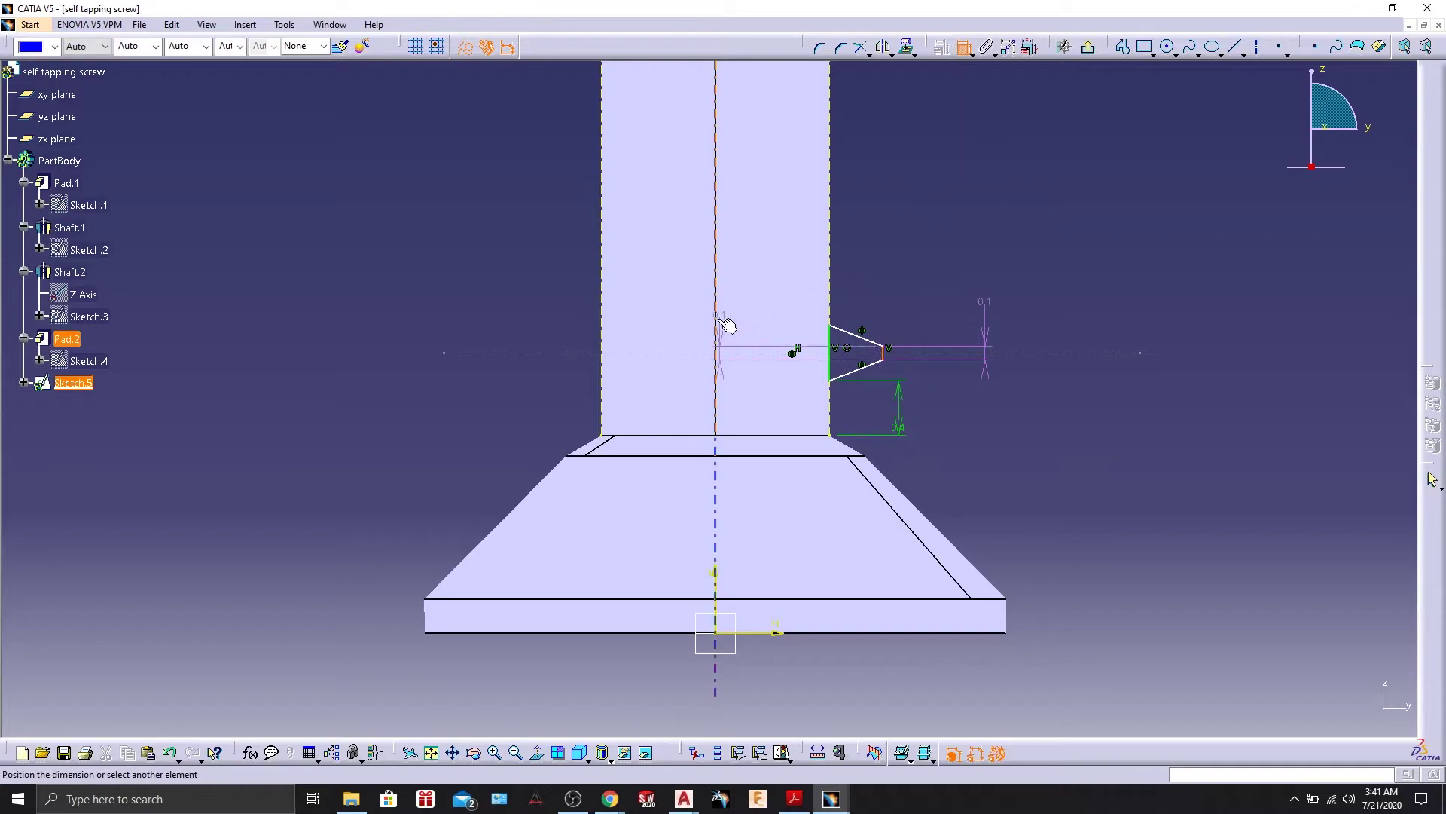
{"action": "left_click", "coordinate": [960, 466]}
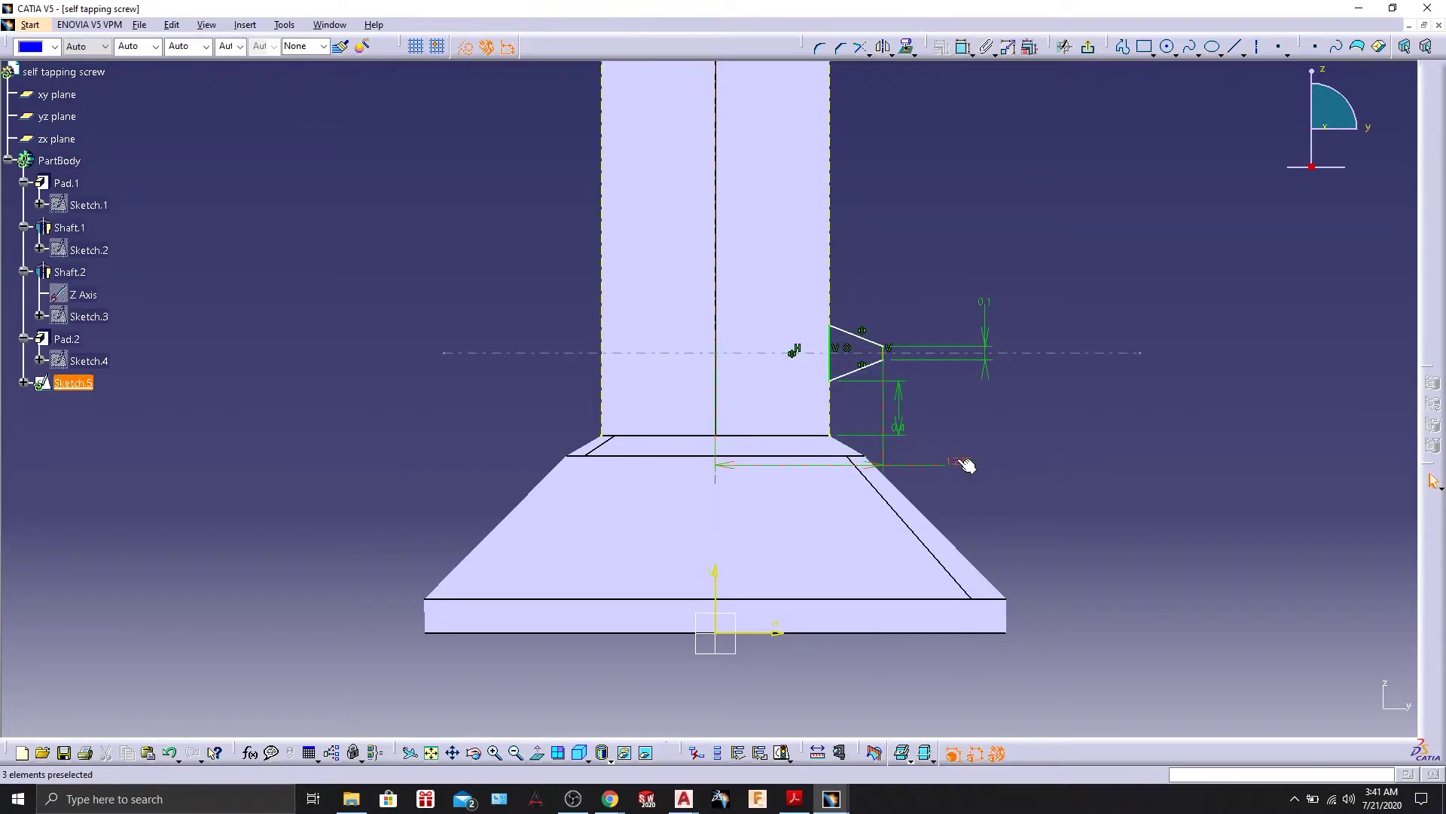
{"action": "double_click", "coordinate": [960, 466]}
{"action": "type", "text": "1.1"}
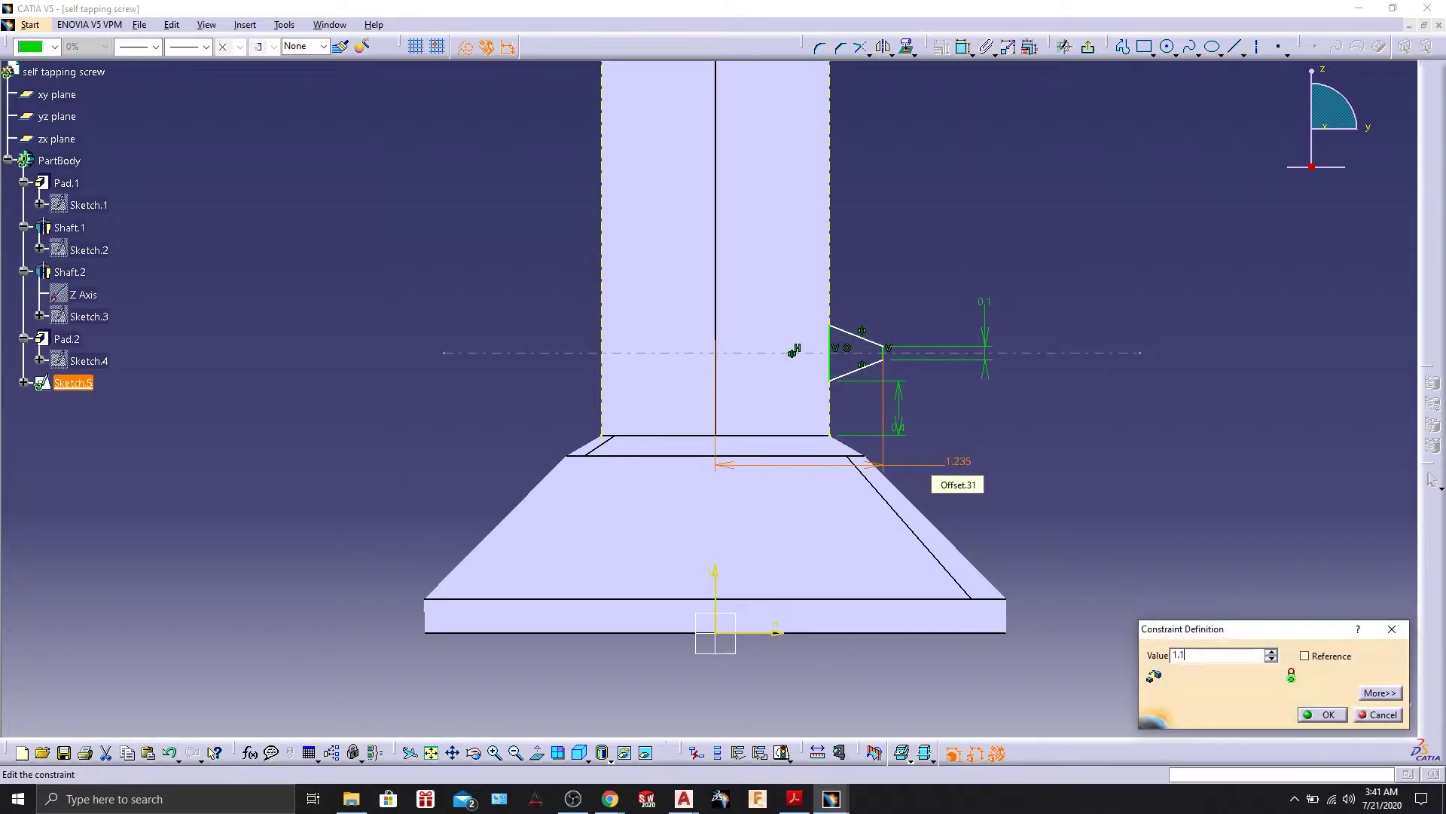
{"action": "key", "text": "Return"}
{"action": "left_click", "coordinate": [1057, 449]}
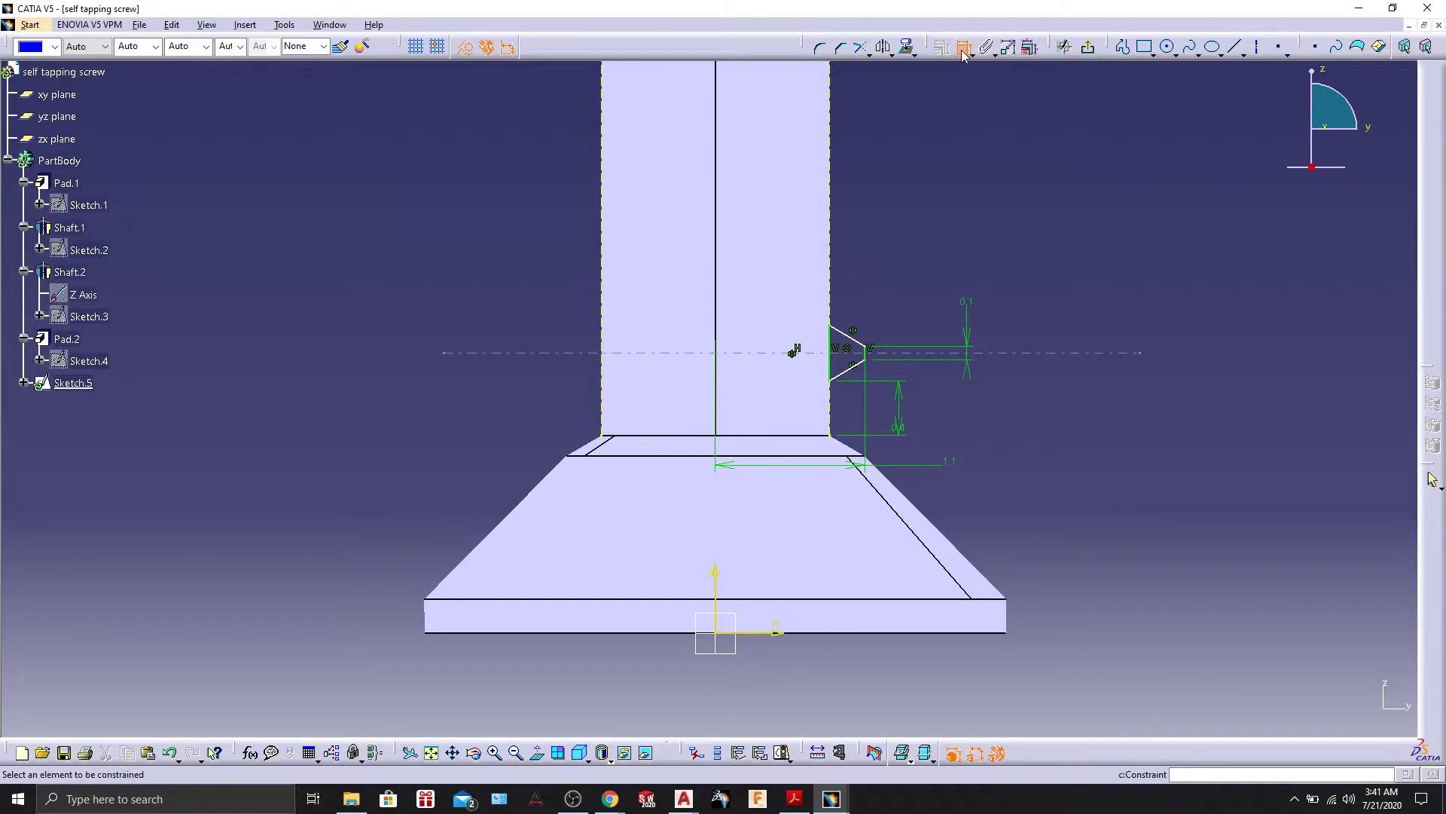
Dimension the trapezoid's long vertical side, set it to 0.4 mm, and exit the sketch.
{"action": "left_click", "coordinate": [840, 344]}
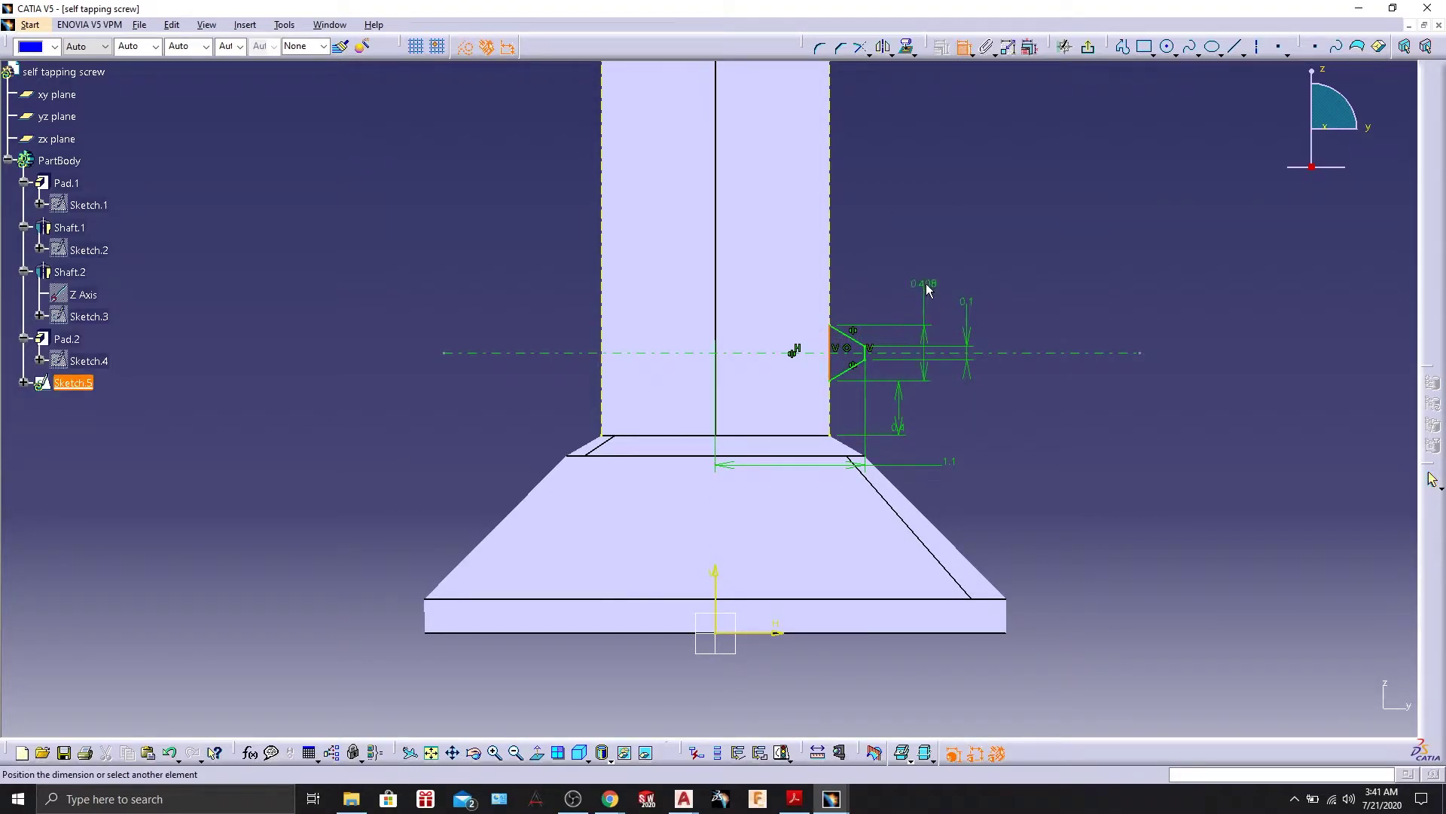
{"action": "double_click", "coordinate": [928, 284]}
{"action": "type", "text": "0.4"}
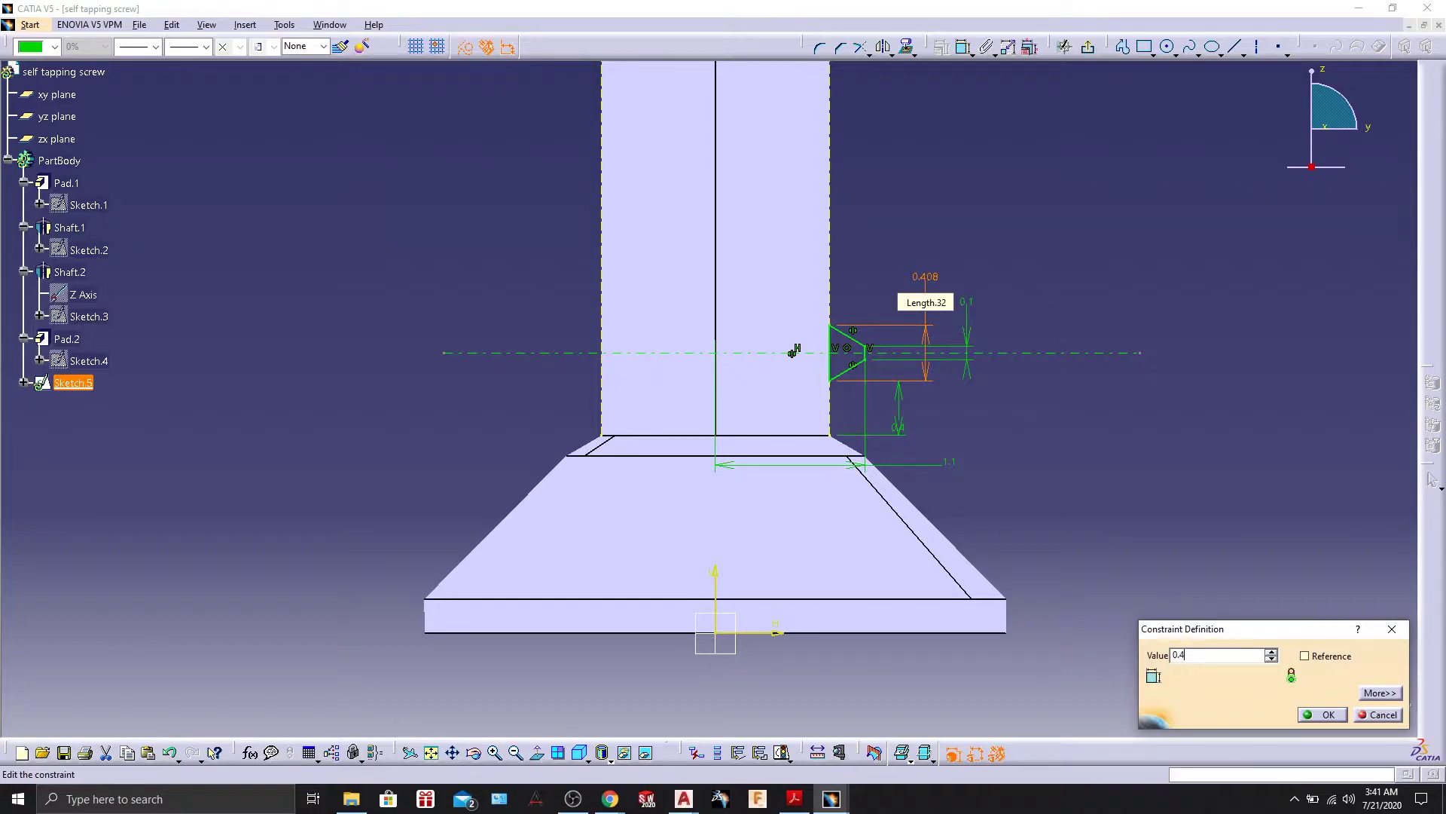
{"action": "key", "text": "Return"}
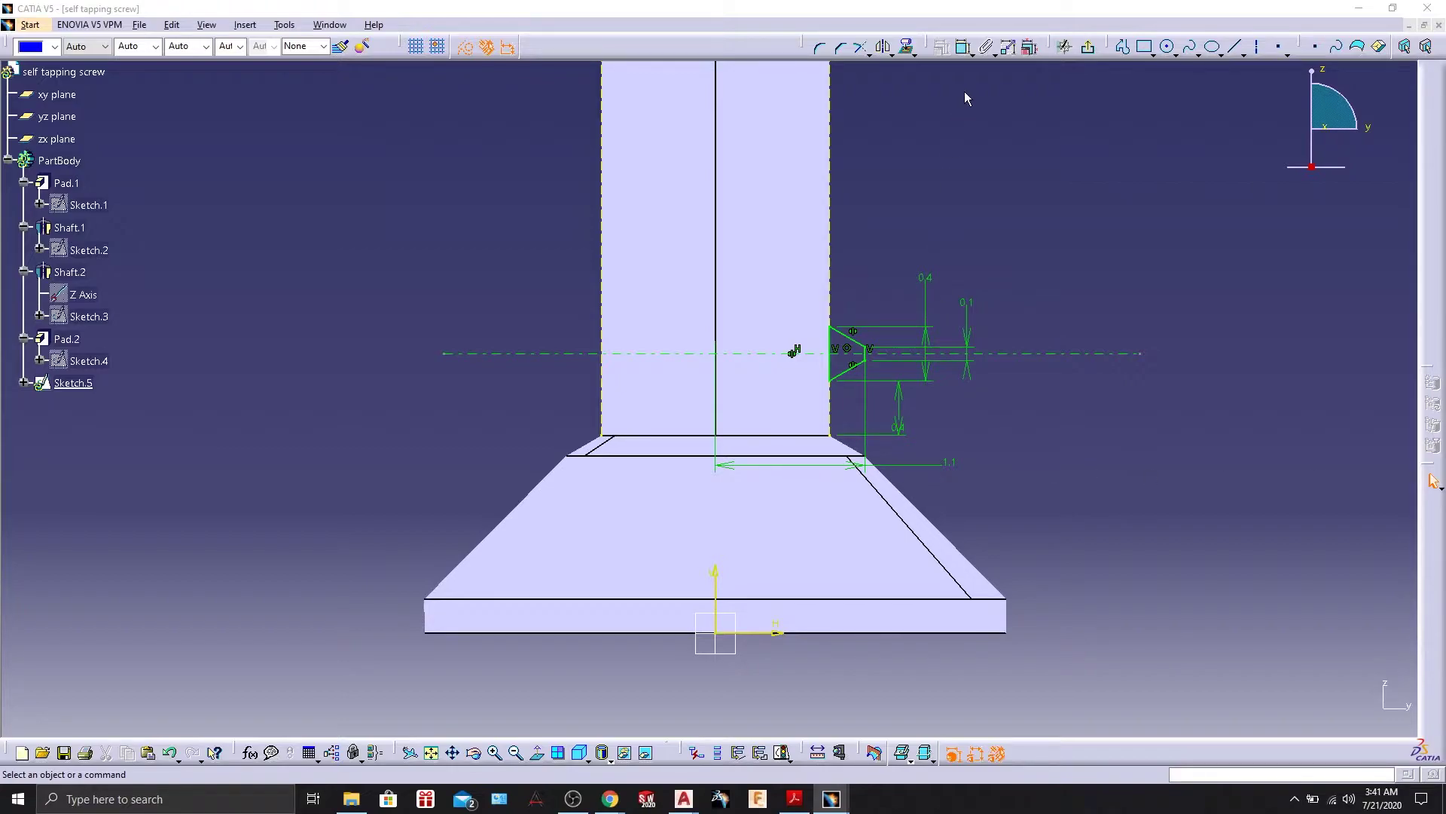
{"action": "left_click", "coordinate": [1088, 47]}
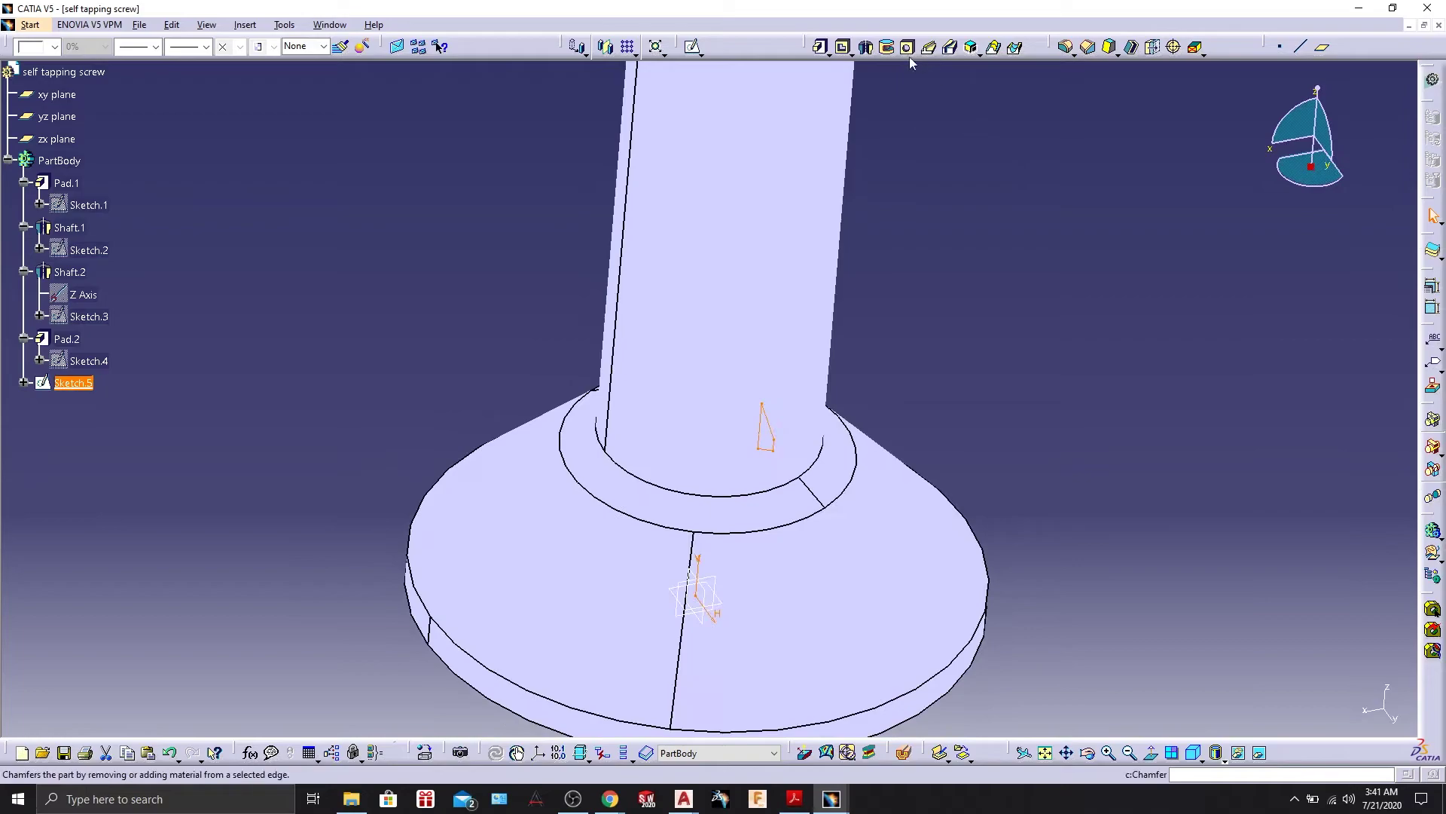
Revolve the trapezoid sketch 360 degrees about the Z axis with the Shaft tool to form a thread ring.
{"action": "left_click", "coordinate": [866, 48]}
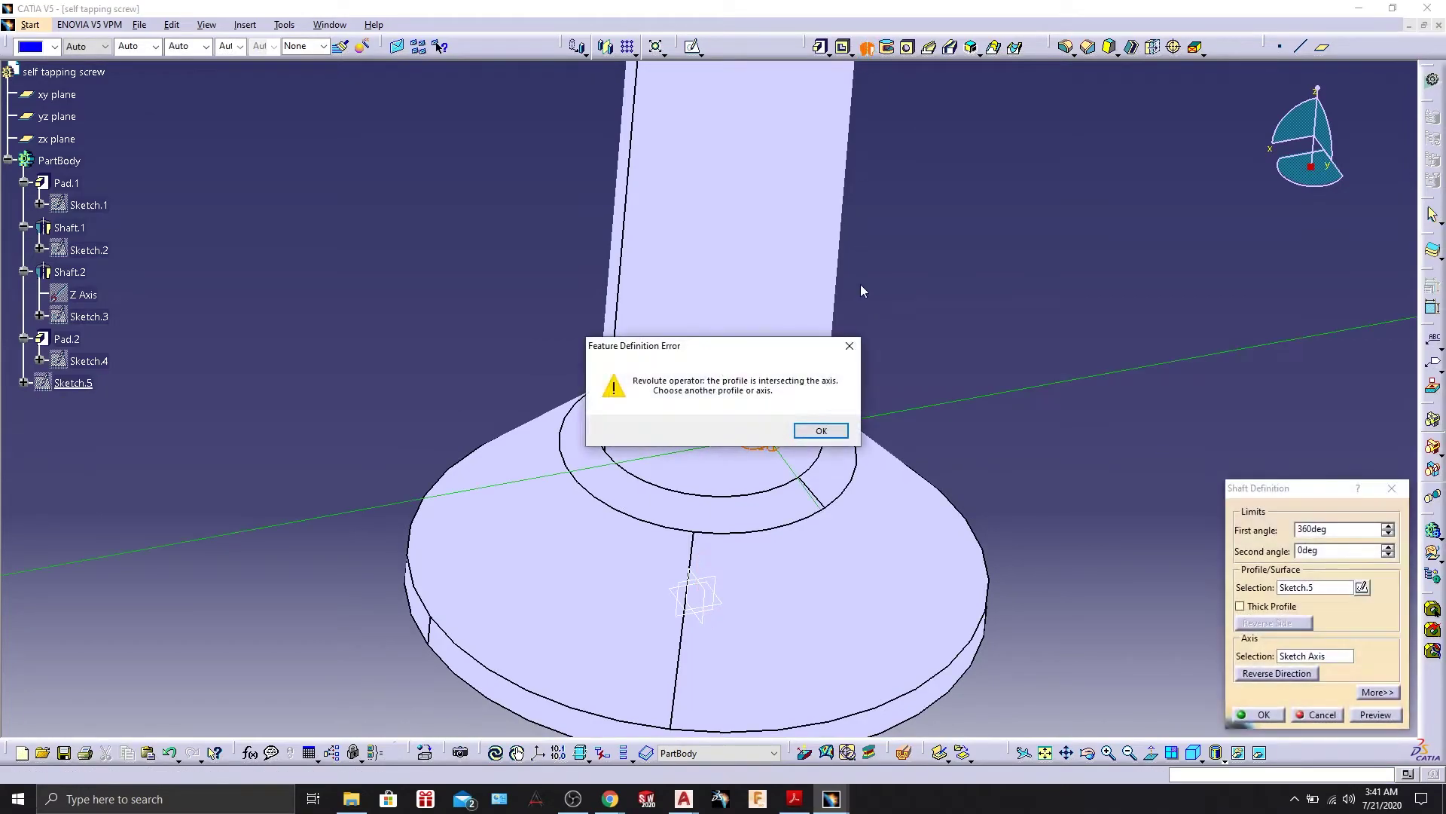
{"action": "left_click", "coordinate": [823, 429]}
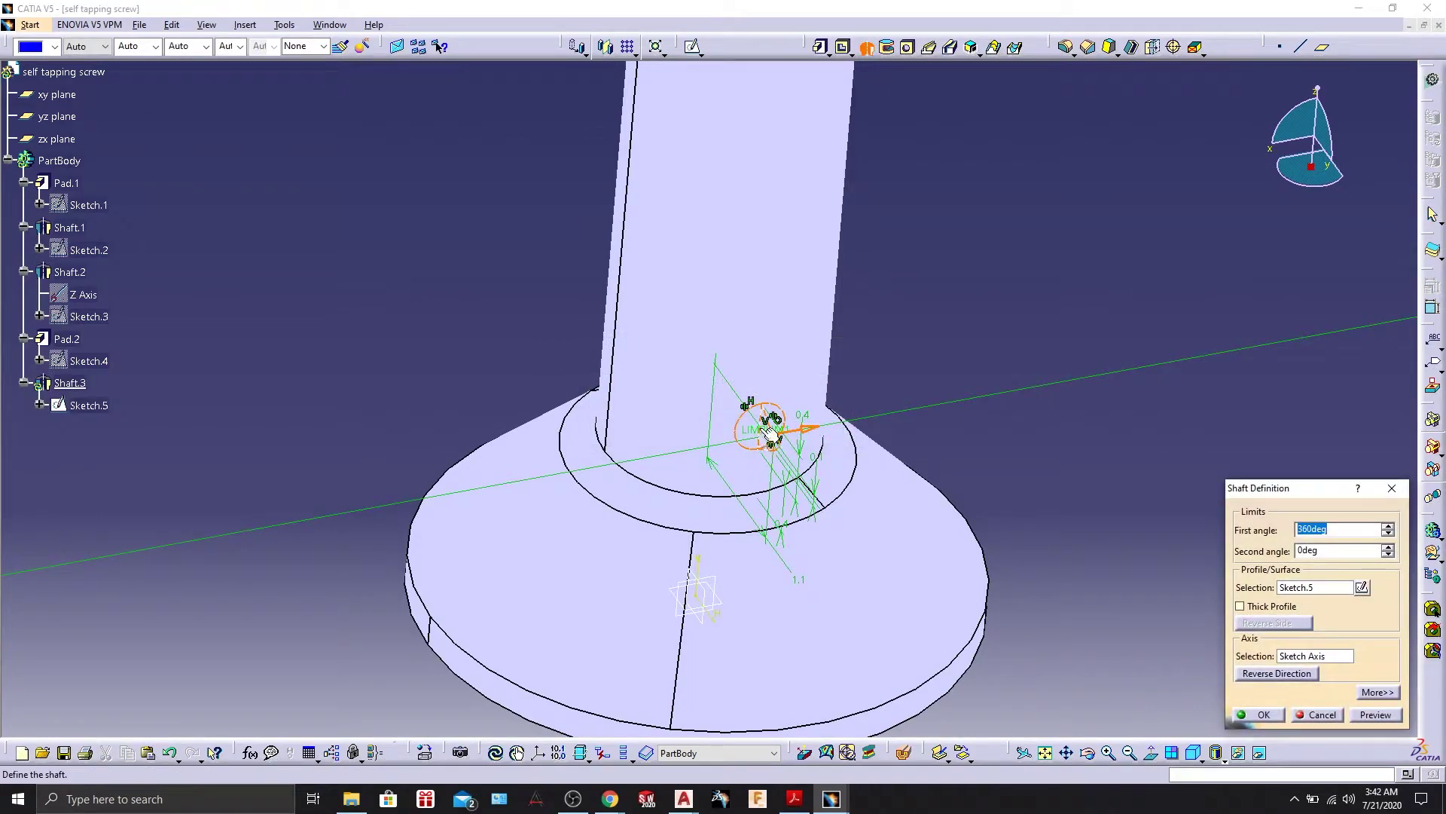
{"action": "left_click", "coordinate": [1320, 657]}
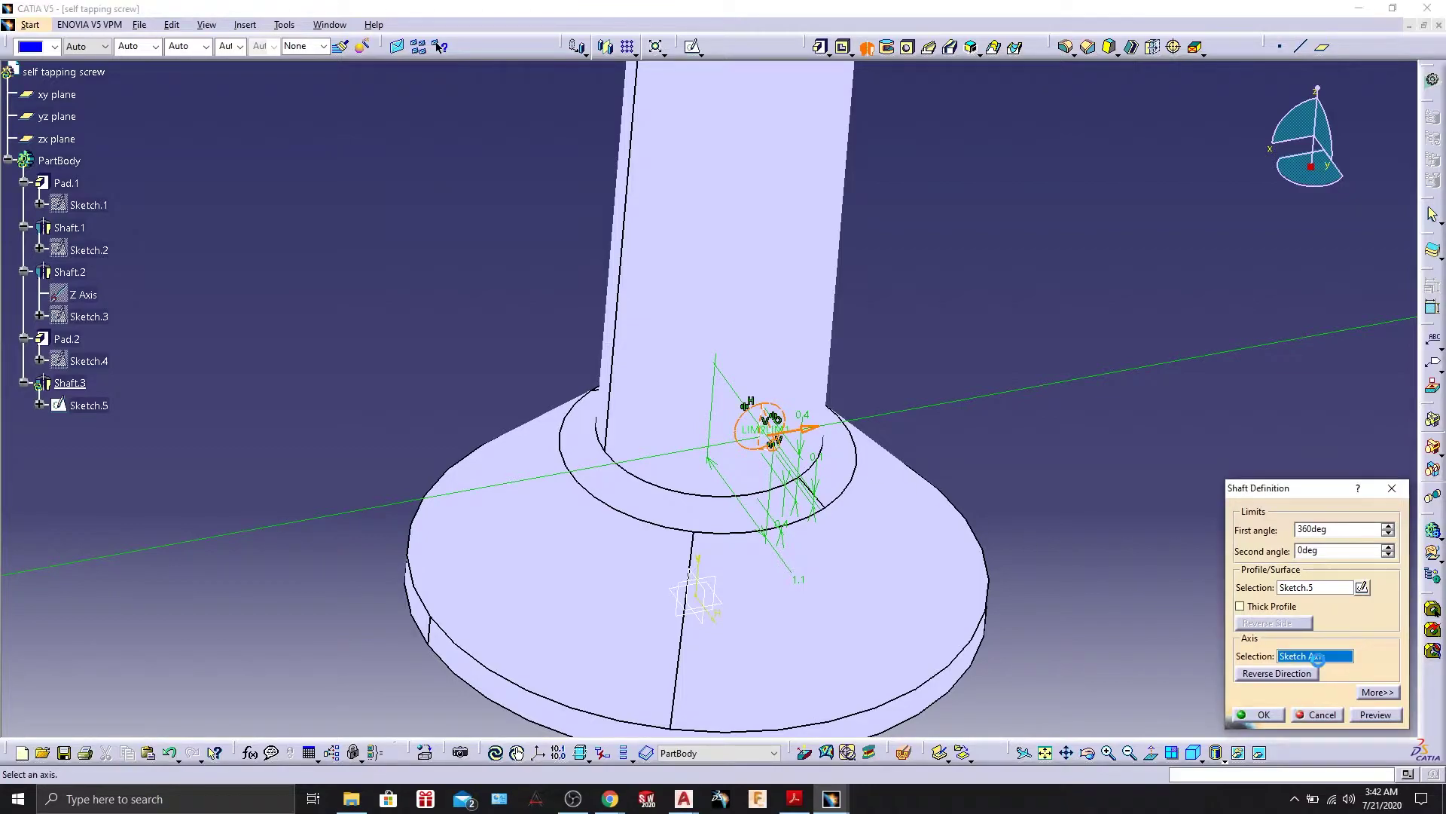
{"action": "left_click", "coordinate": [766, 436]}
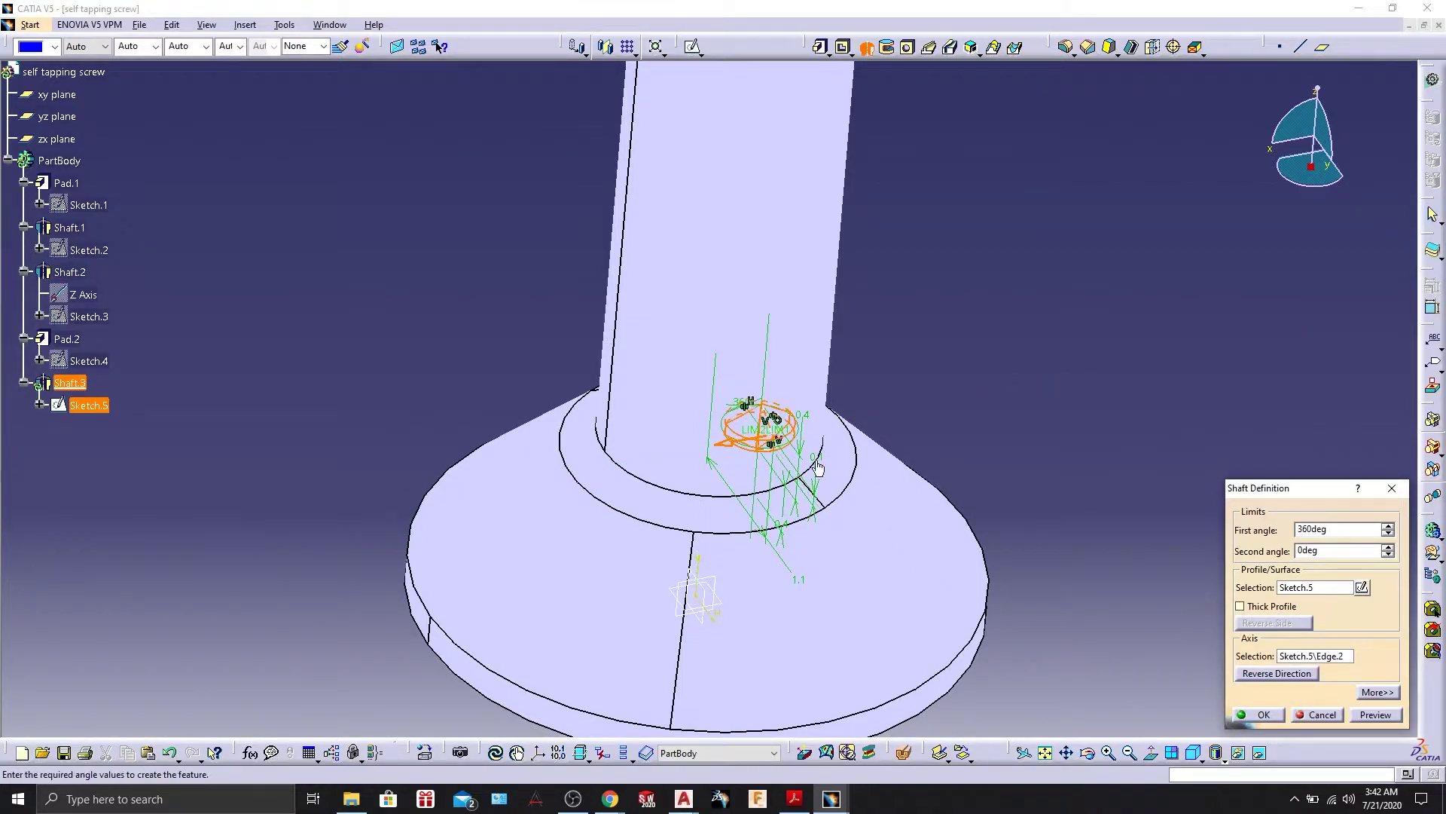
{"action": "right_click", "coordinate": [1327, 656]}
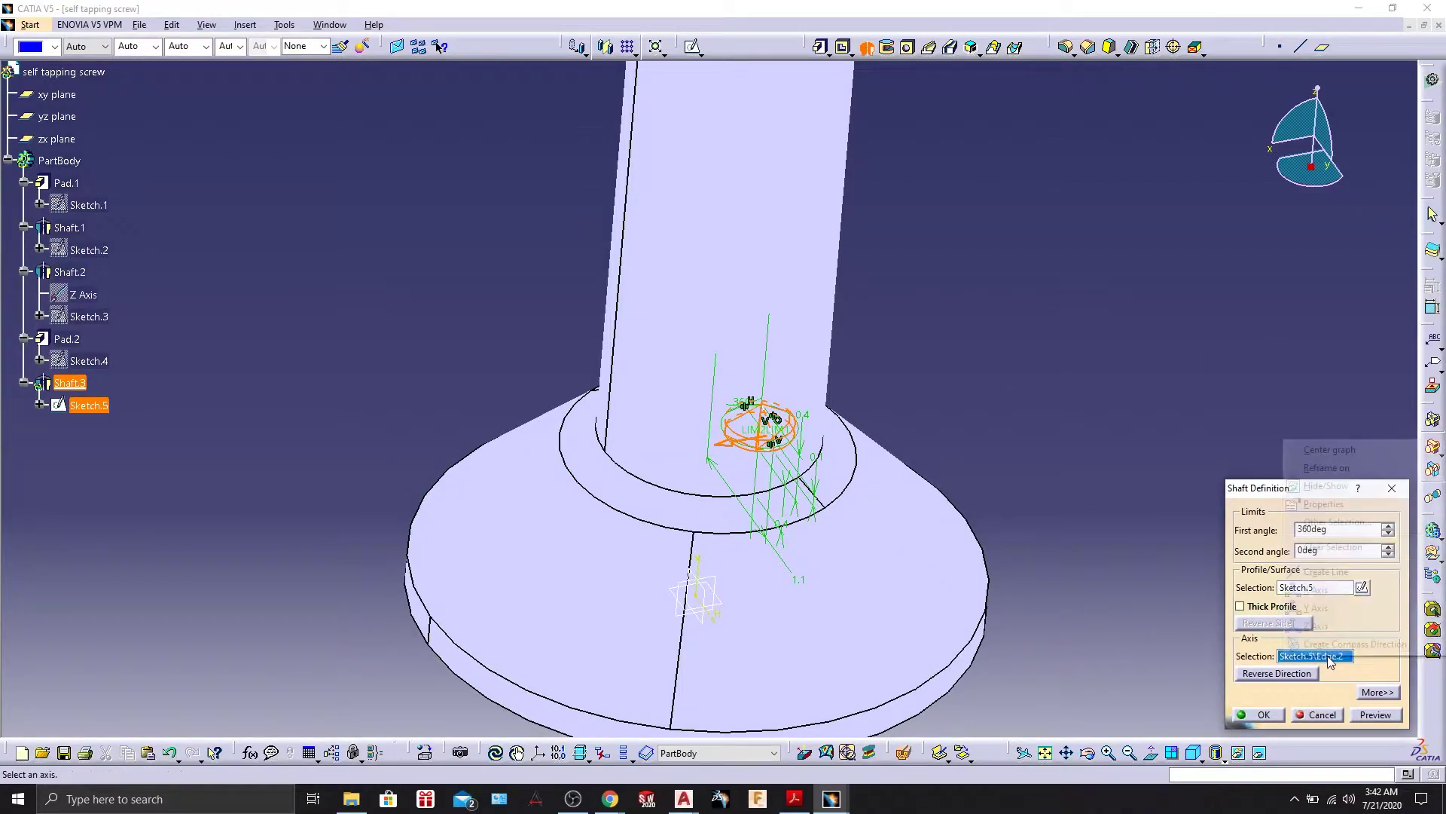
{"action": "left_click", "coordinate": [1325, 626]}
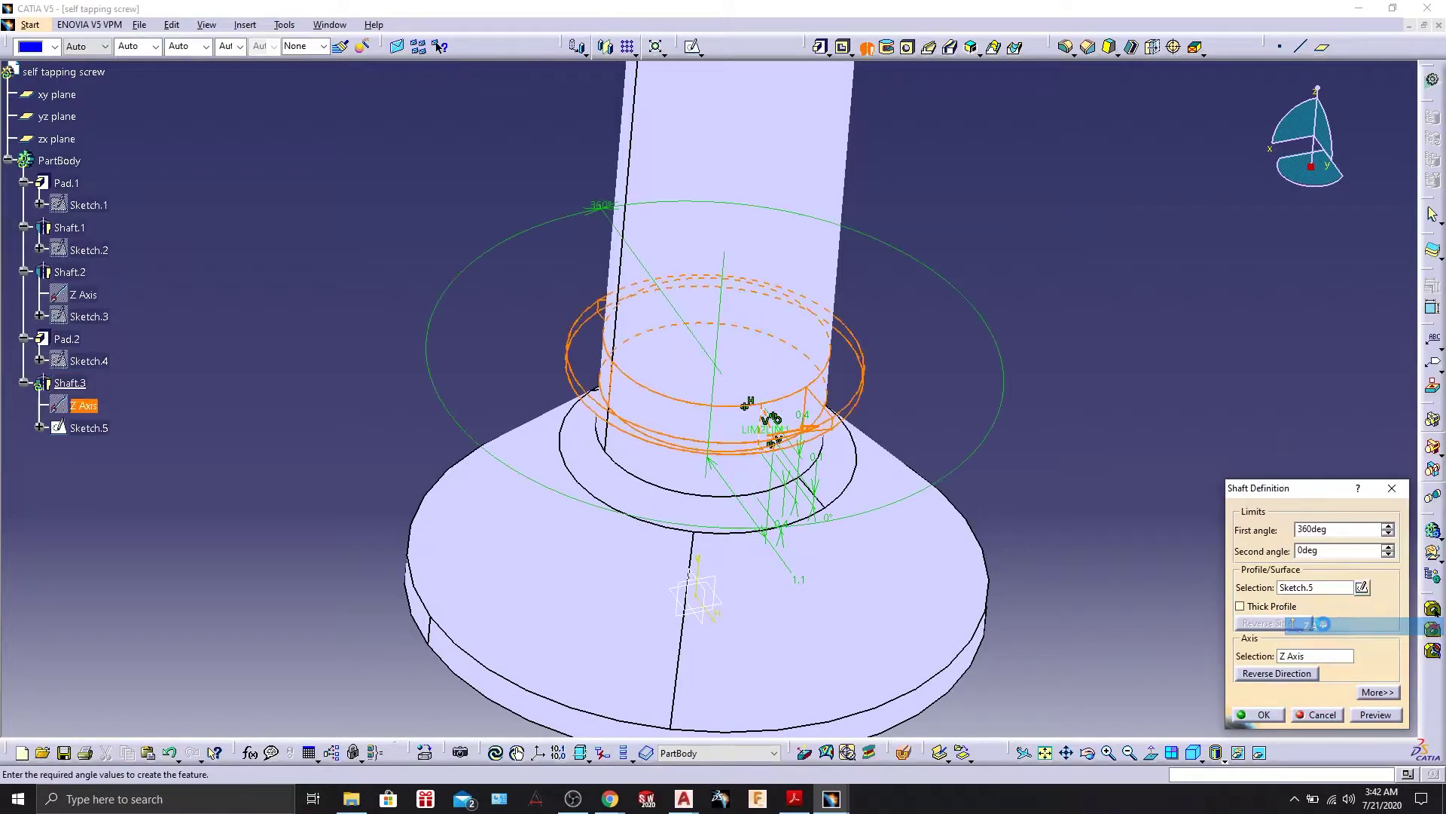
{"action": "left_click", "coordinate": [1365, 718]}
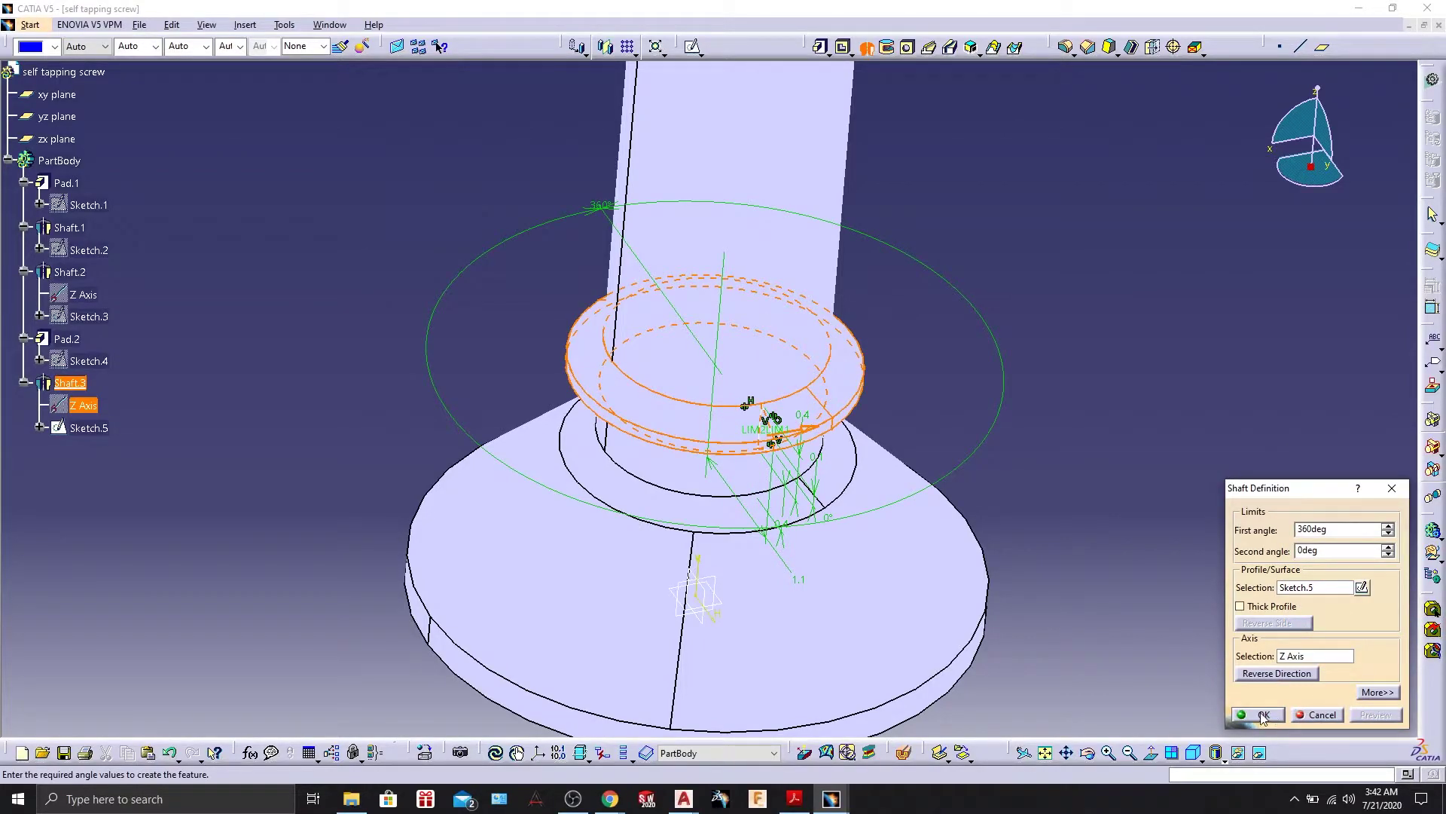
{"action": "left_click", "coordinate": [1263, 714]}
Start a rectangular pattern and set its first direction to 8 instances.
{"action": "middle_click_drag", "start_coordinate": [1023, 373], "coordinate": [883, 349]}
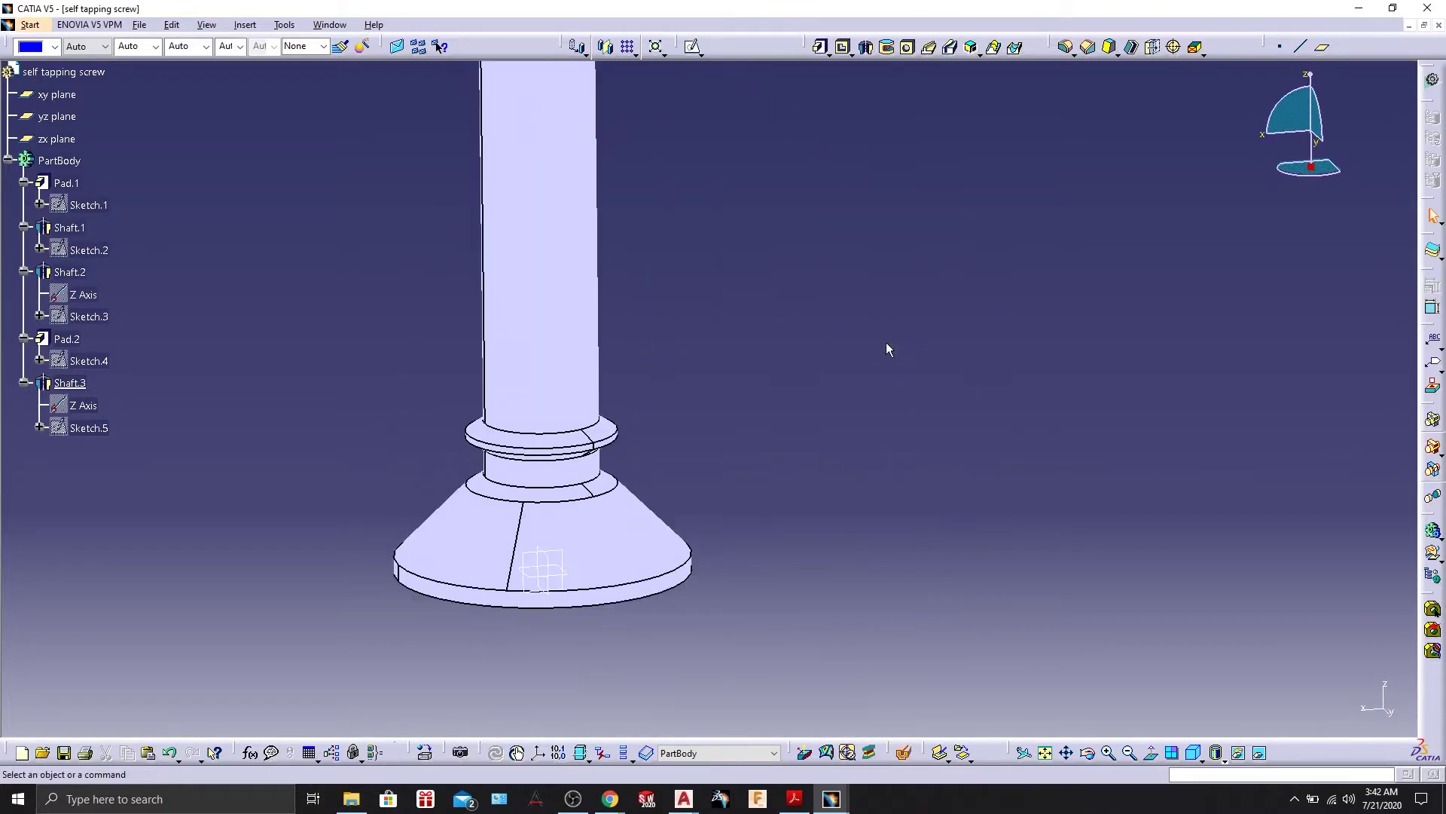
{"action": "middle_click_drag", "start_coordinate": [972, 371], "coordinate": [669, 290]}
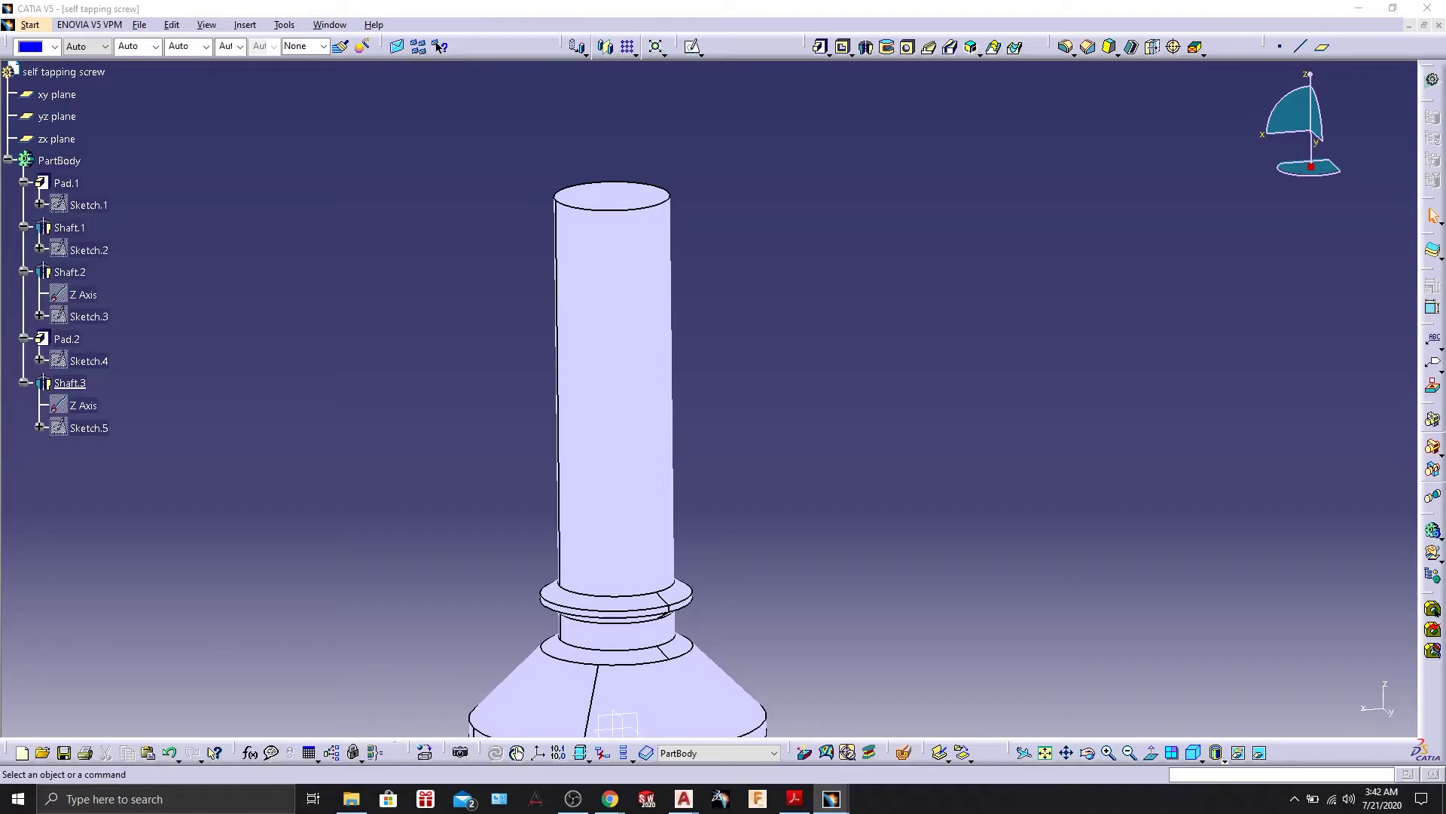
{"action": "middle_click_drag", "start_coordinate": [942, 301], "coordinate": [966, 299]}
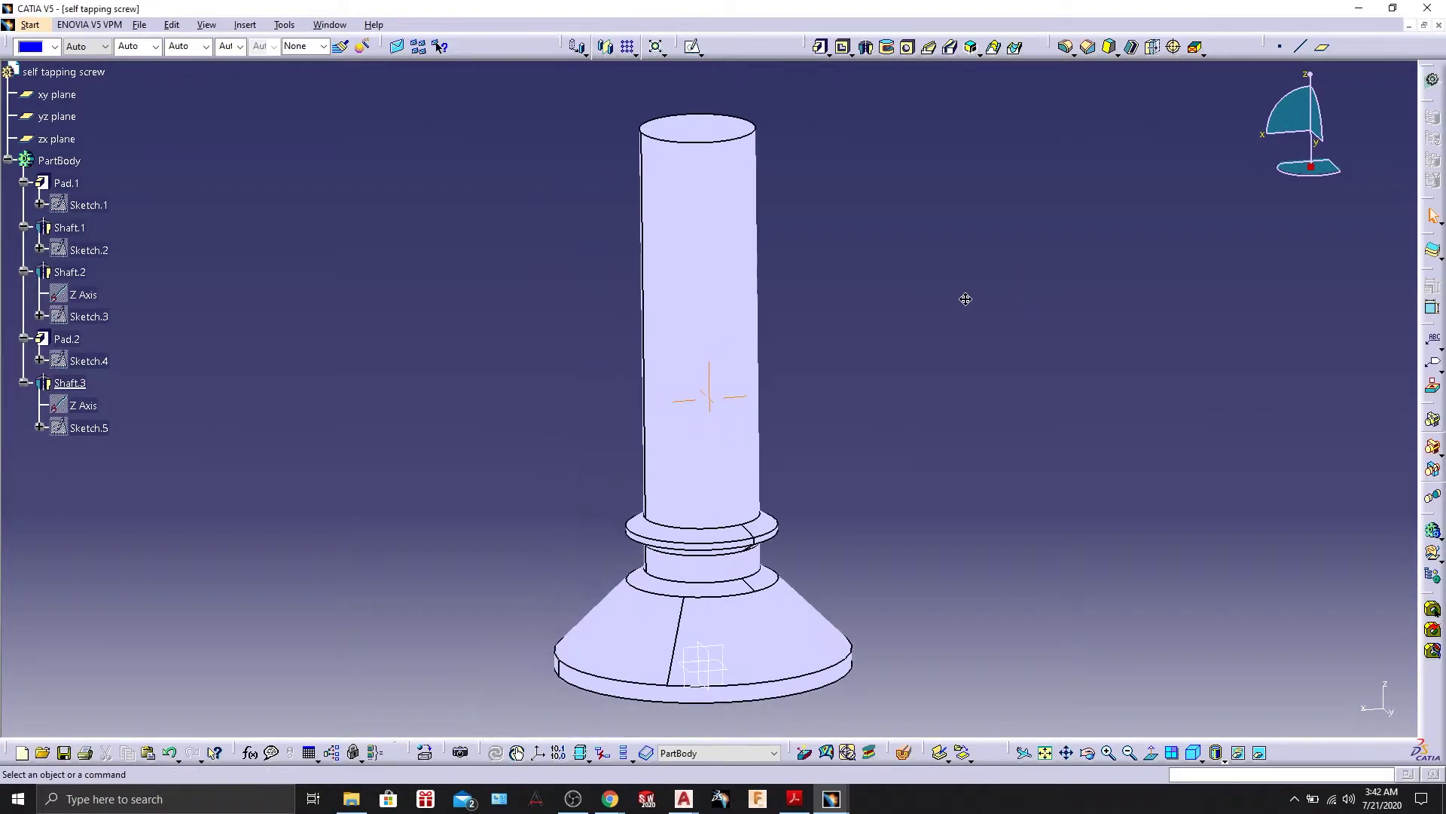
{"action": "left_click", "coordinate": [628, 46]}
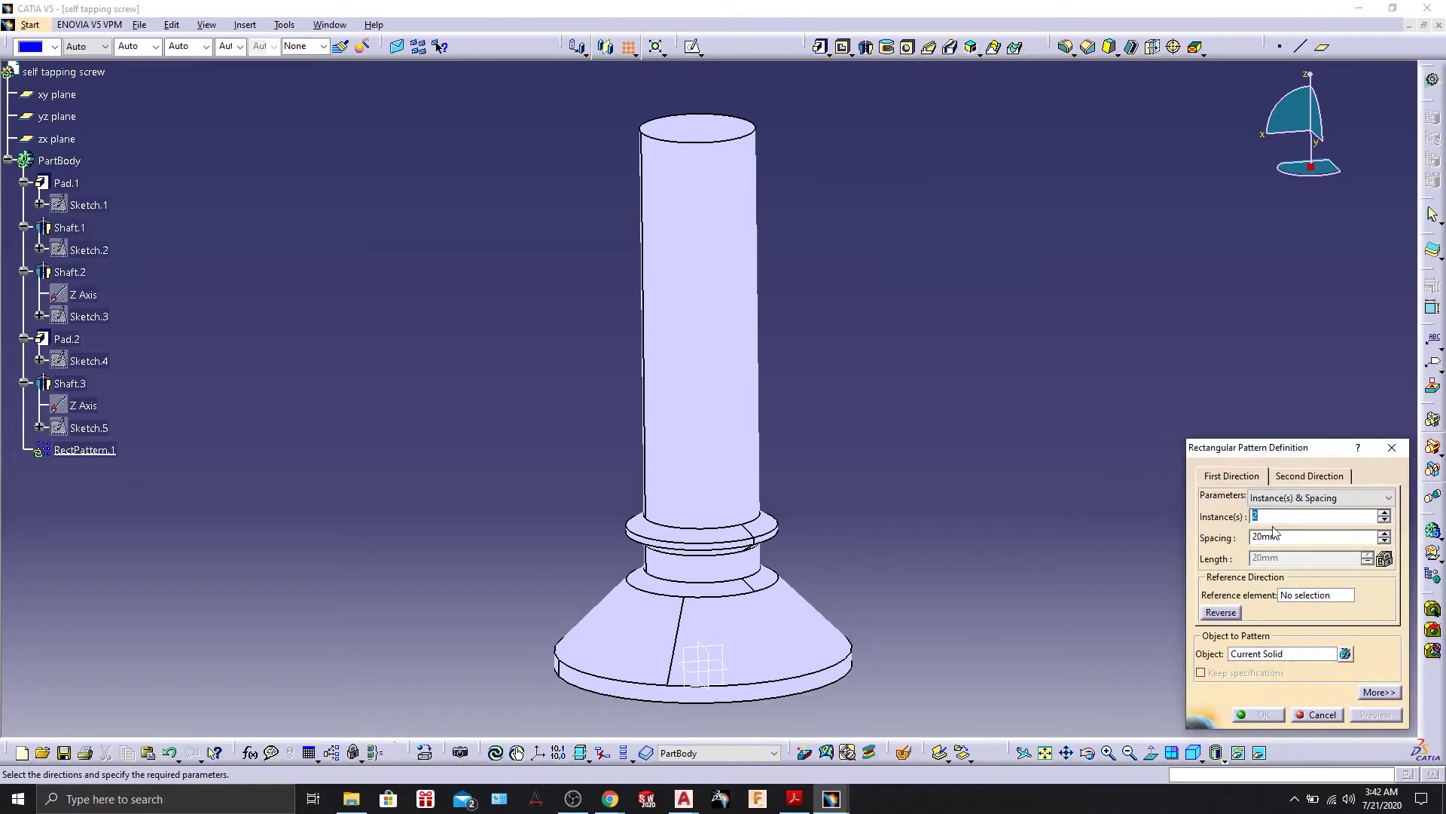
{"action": "left_click", "coordinate": [1384, 513]}
{"action": "left_click", "coordinate": [1384, 513]}
{"action": "left_click", "coordinate": [1385, 513]}
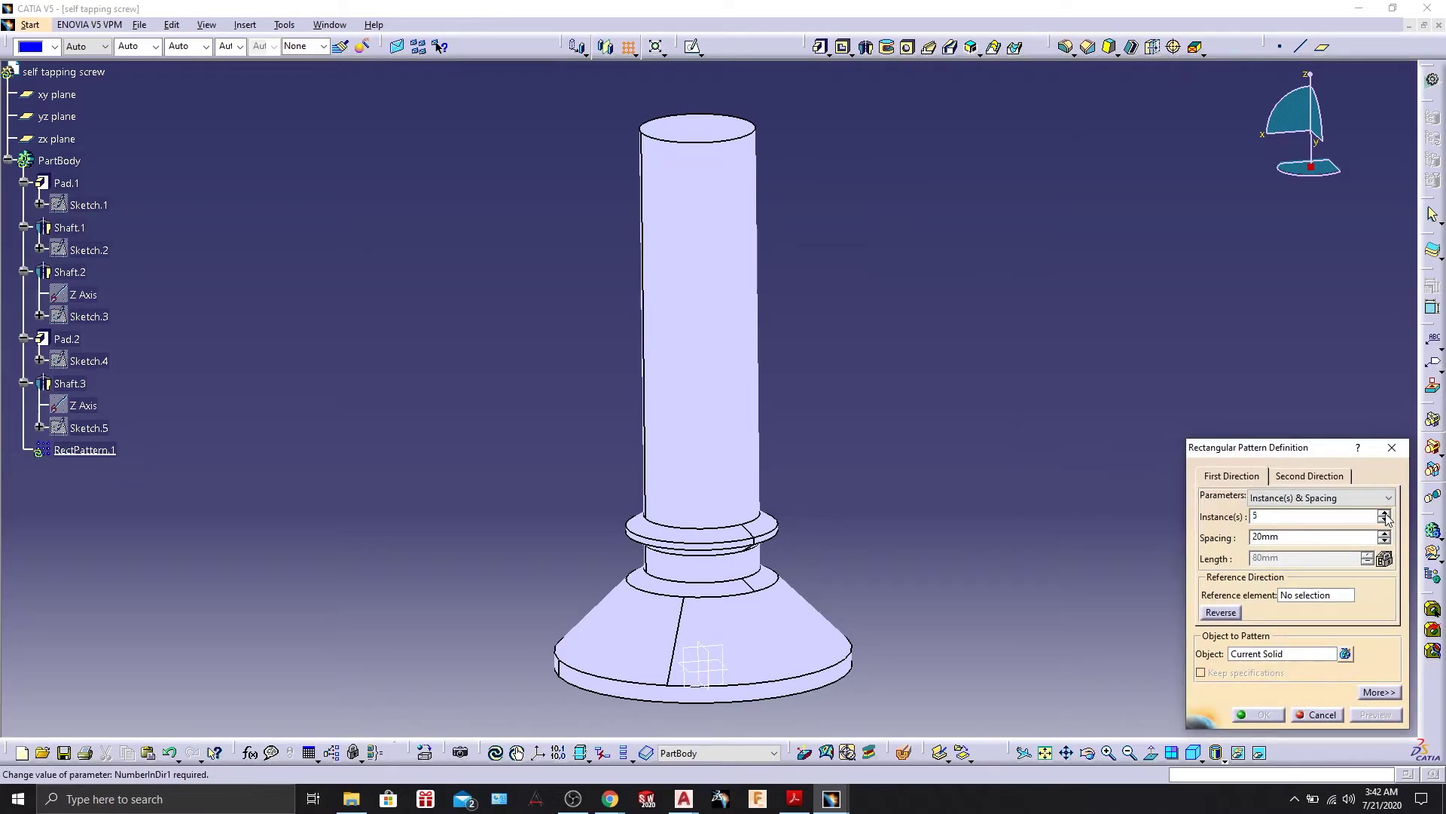
{"action": "left_click", "coordinate": [1385, 513]}
Define the pattern by Instance(s) & Length and set its total length to 5.124 mm.
{"action": "left_click", "coordinate": [1307, 498]}
{"action": "left_click", "coordinate": [1289, 534]}
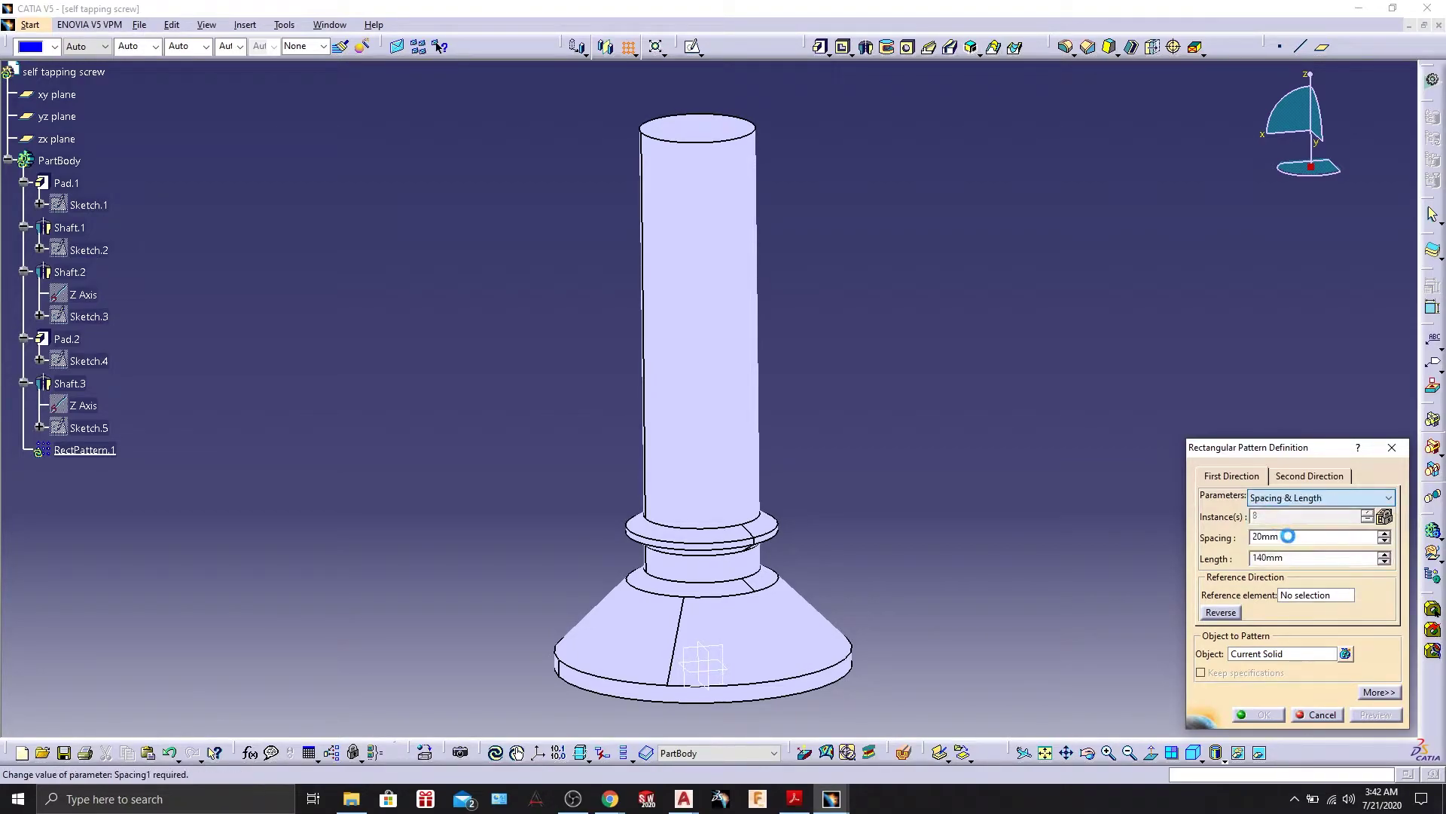
{"action": "left_click", "coordinate": [1292, 498]}
{"action": "left_click", "coordinate": [1293, 524]}
{"action": "left_click", "coordinate": [1296, 498]}
{"action": "left_click", "coordinate": [1295, 512]}
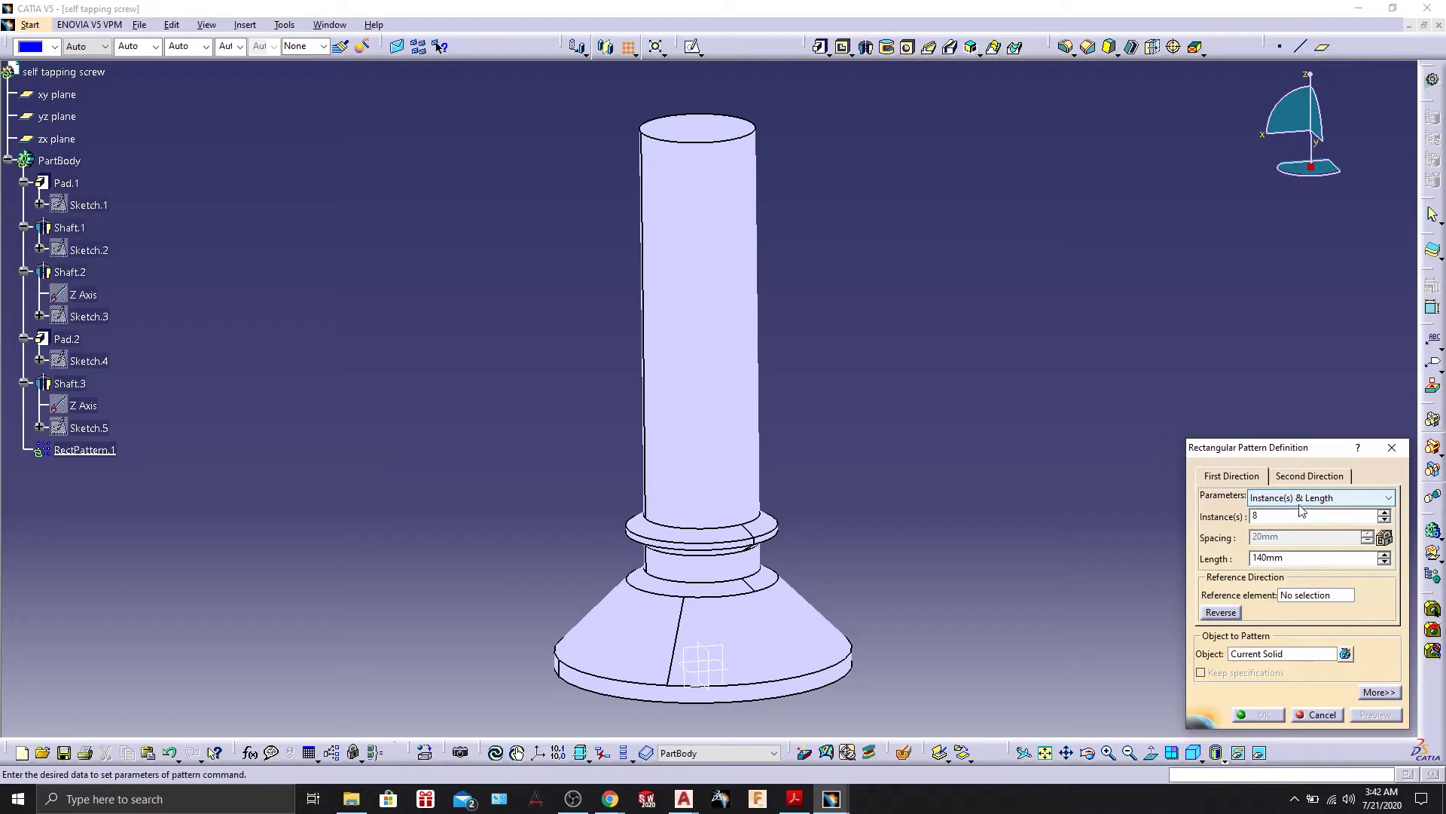
{"action": "double_click", "coordinate": [1318, 557]}
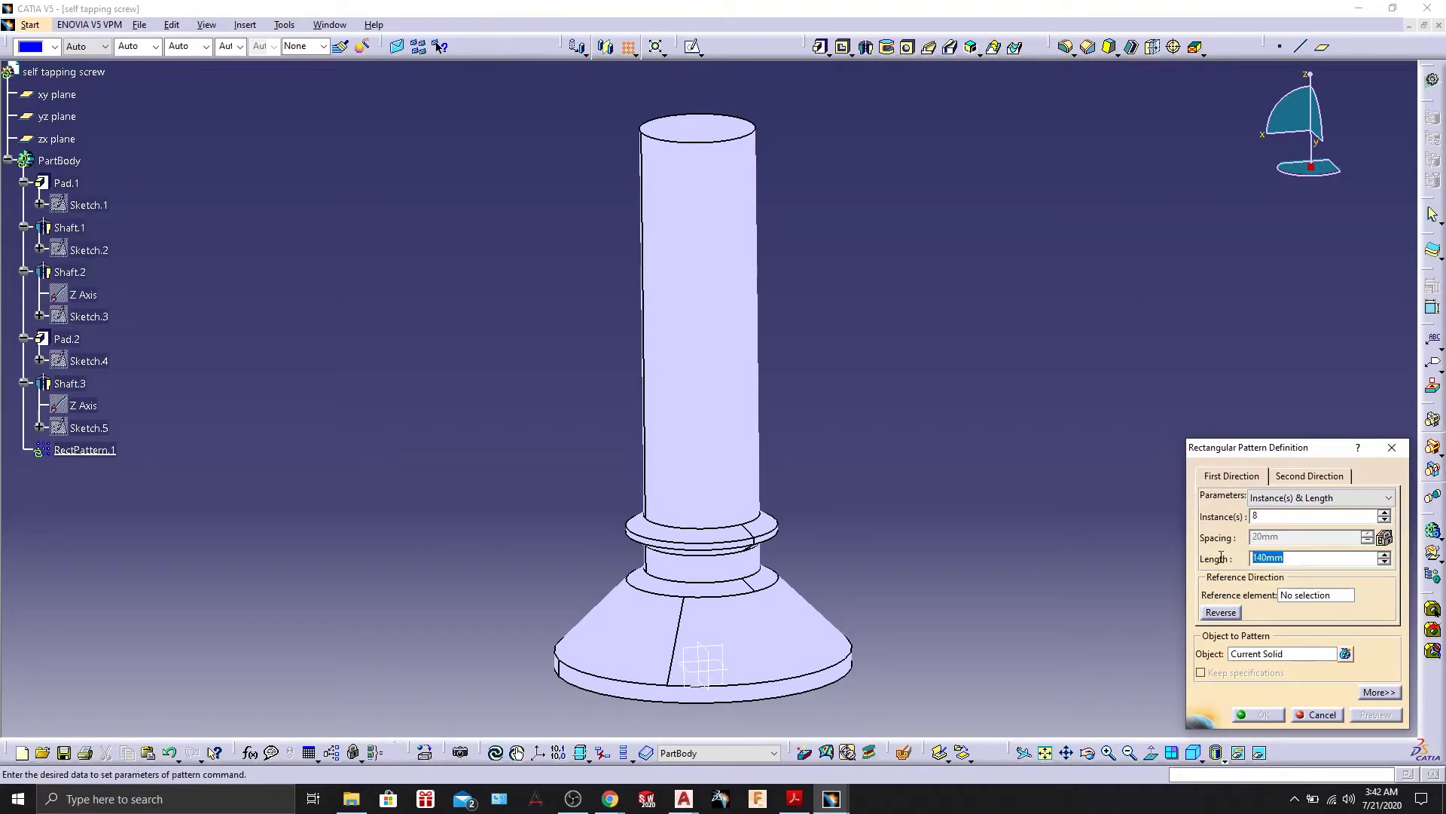
{"action": "type", "text": "5"}
Use the Z axis as the pattern's reference direction.
{"action": "left_click", "coordinate": [1291, 599]}
{"action": "right_click", "coordinate": [1288, 599]}
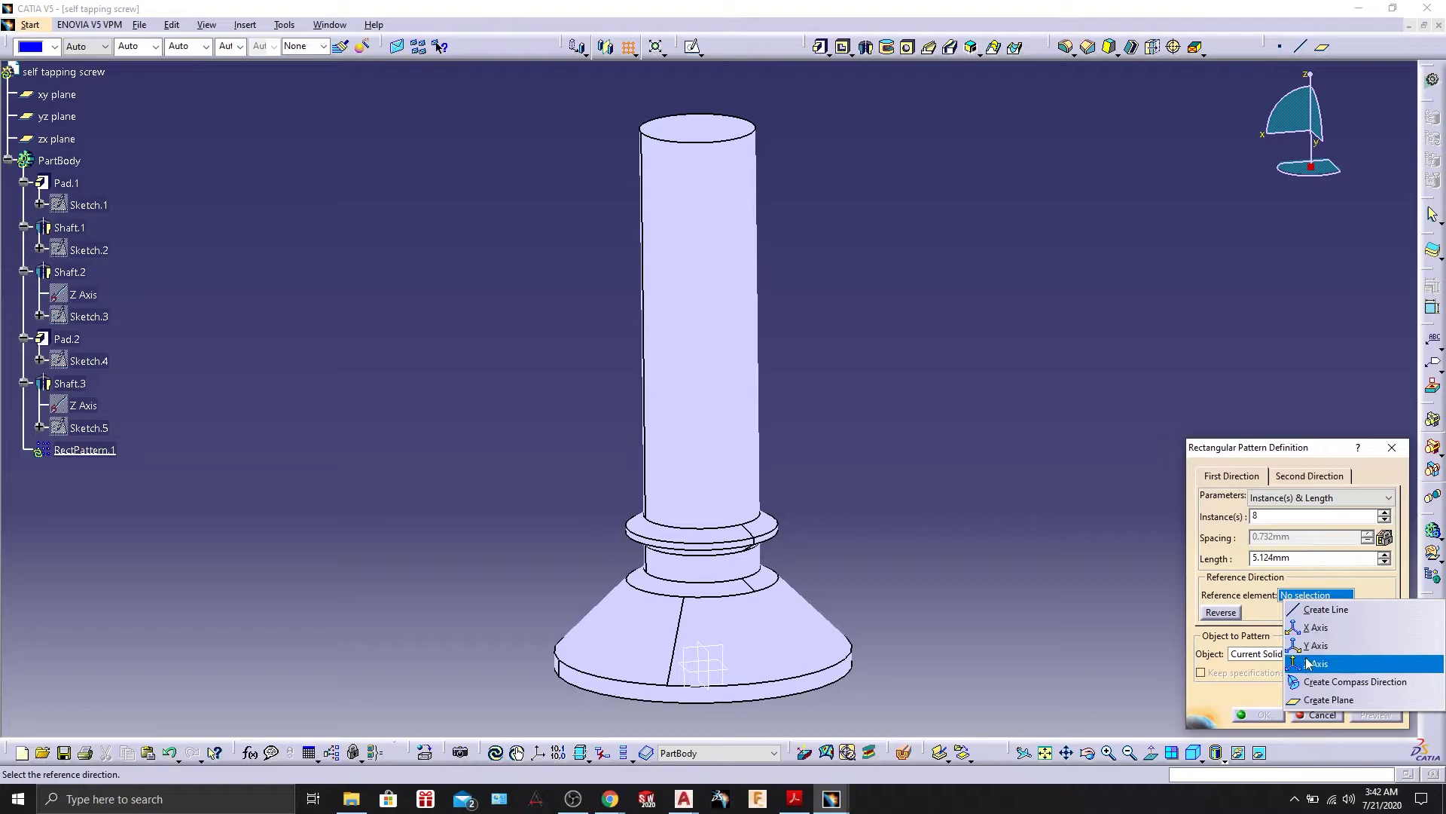
{"action": "left_click", "coordinate": [1308, 663]}
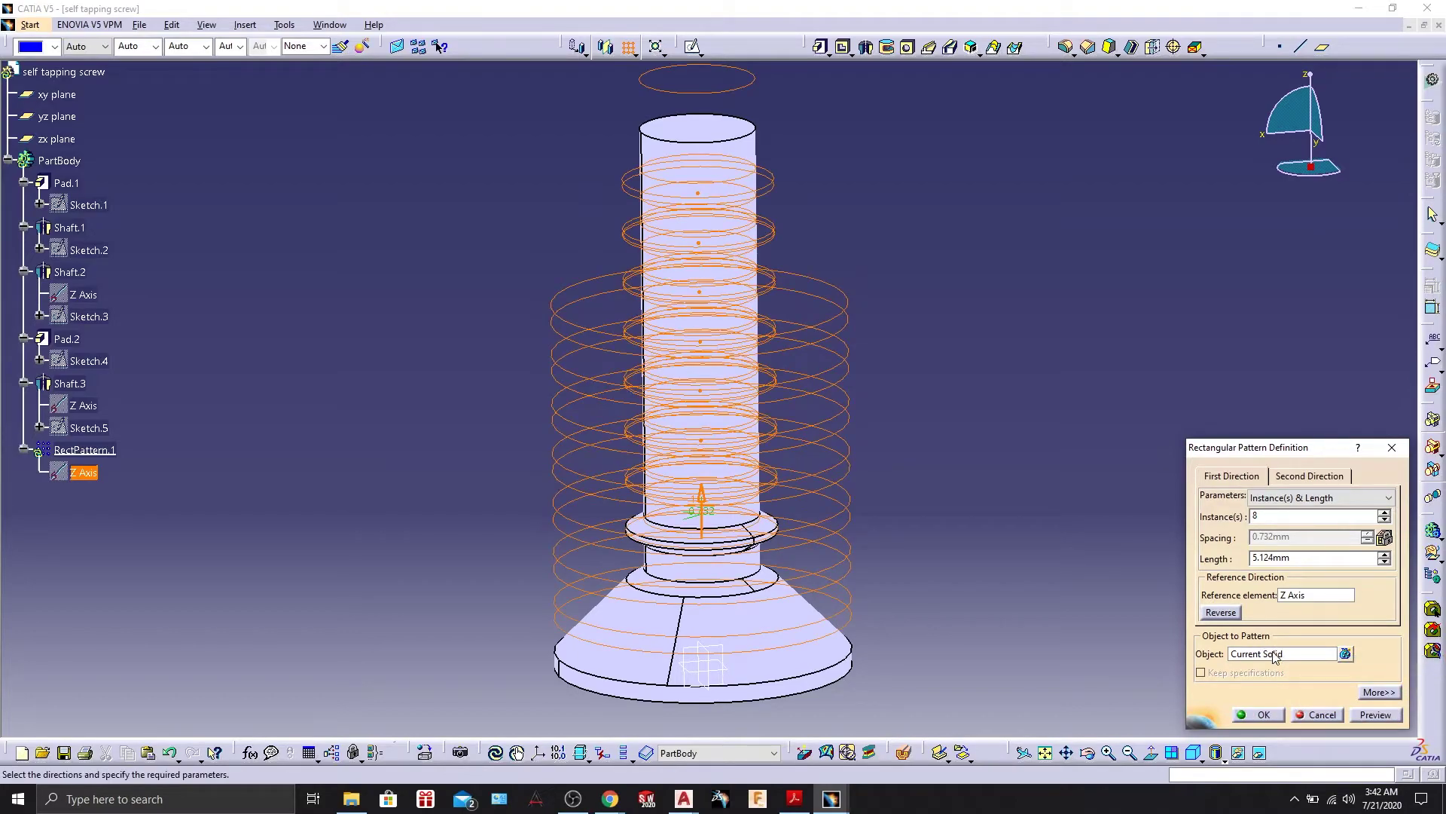
Choose the revolved thread ring (Shaft.3) as the object to pattern, preview it, and create the pattern.
{"action": "left_click", "coordinate": [1276, 654]}
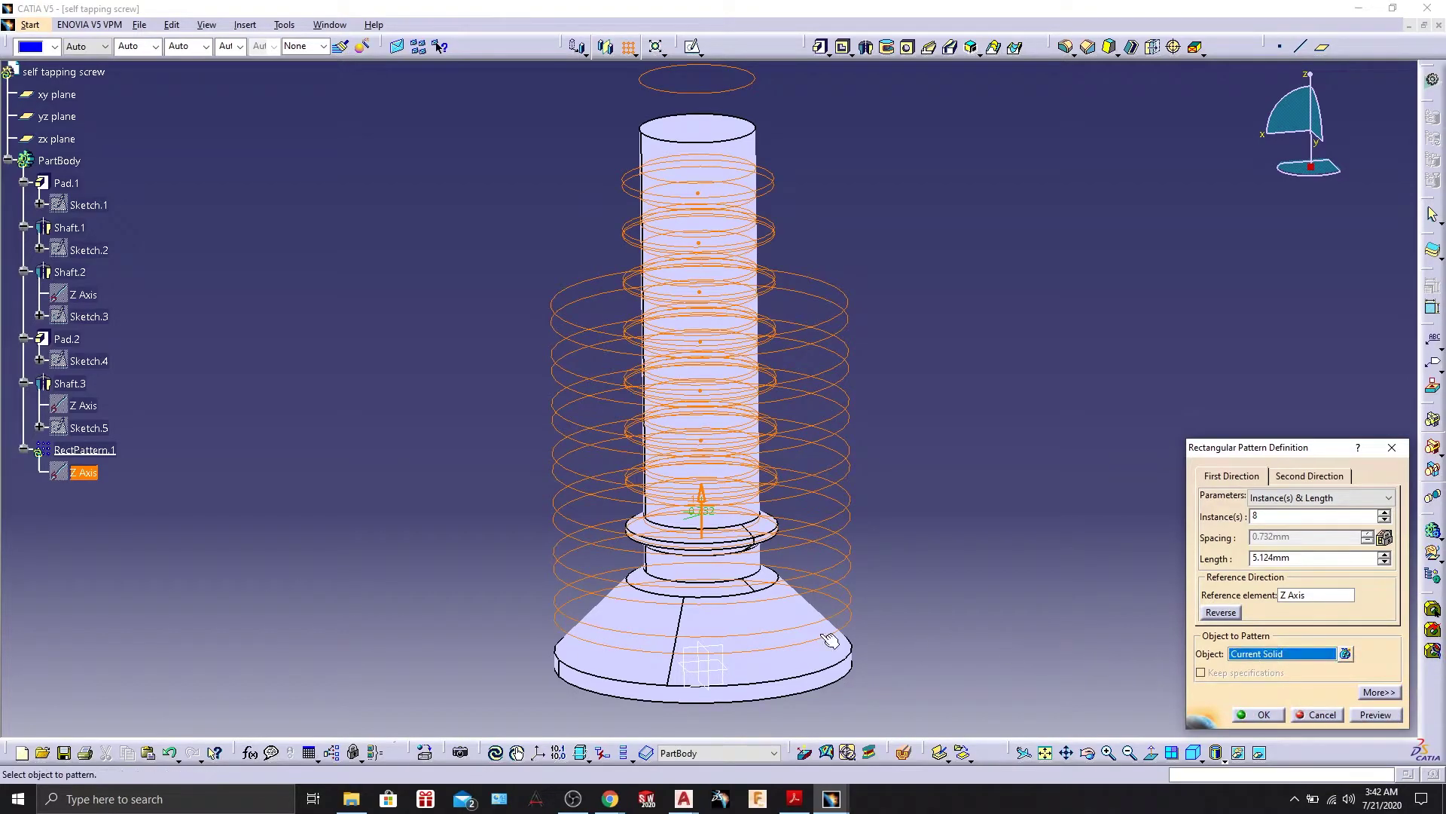
{"action": "left_click", "coordinate": [80, 387]}
{"action": "left_click", "coordinate": [1375, 714]}
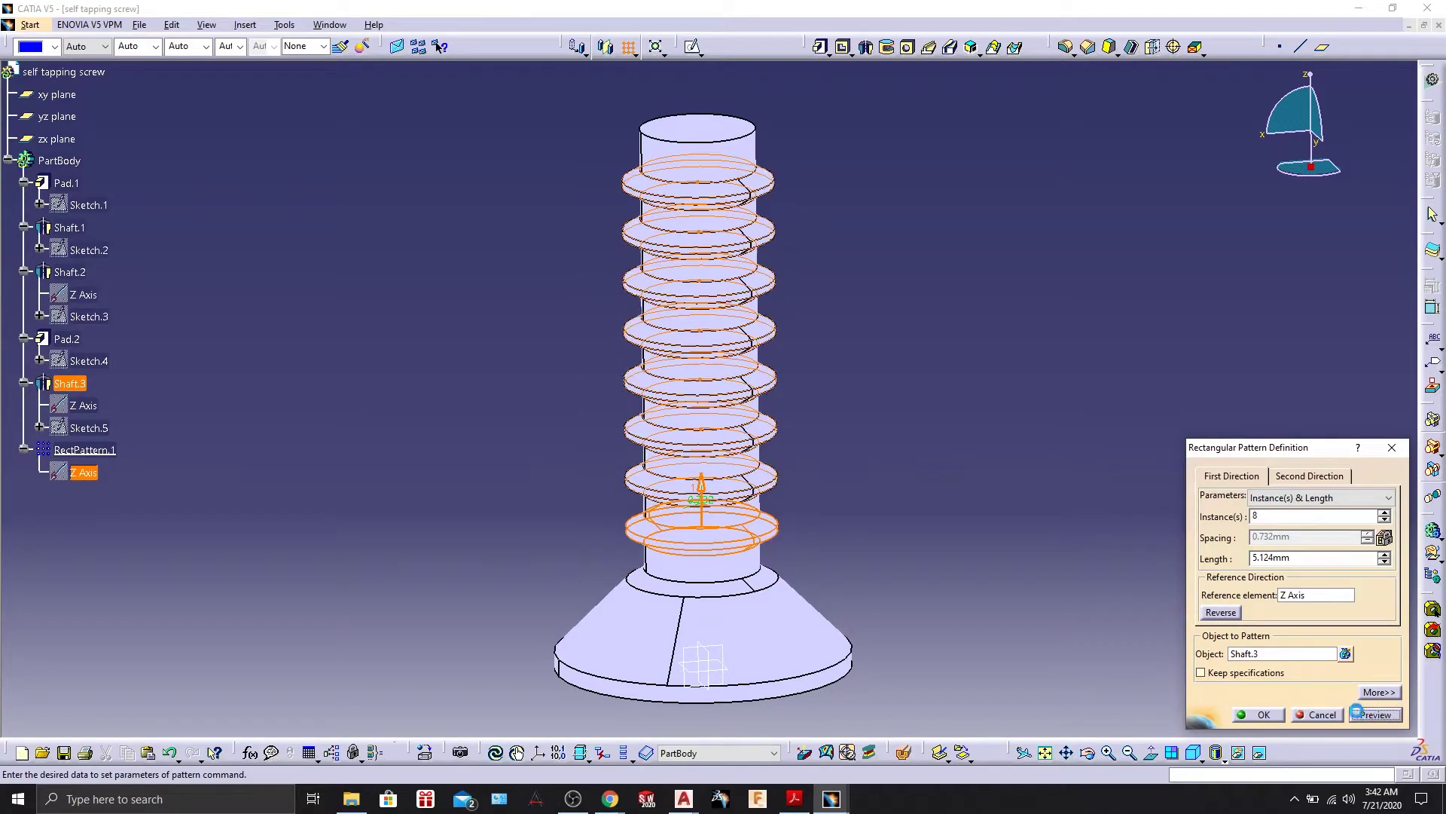
{"action": "middle_click_drag", "start_coordinate": [904, 520], "coordinate": [833, 472]}
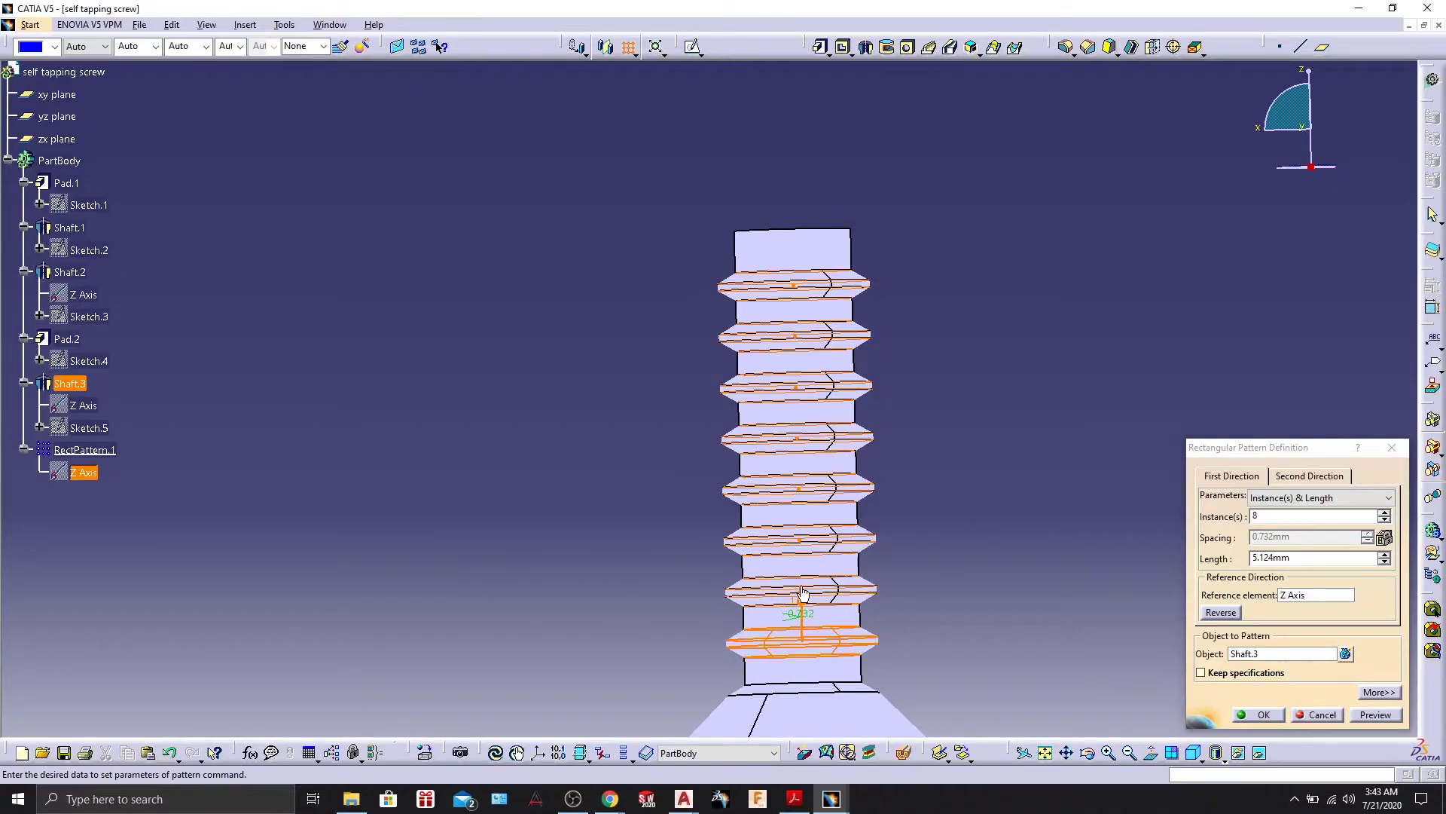
{"action": "middle_click_drag", "start_coordinate": [672, 619], "coordinate": [717, 477]}
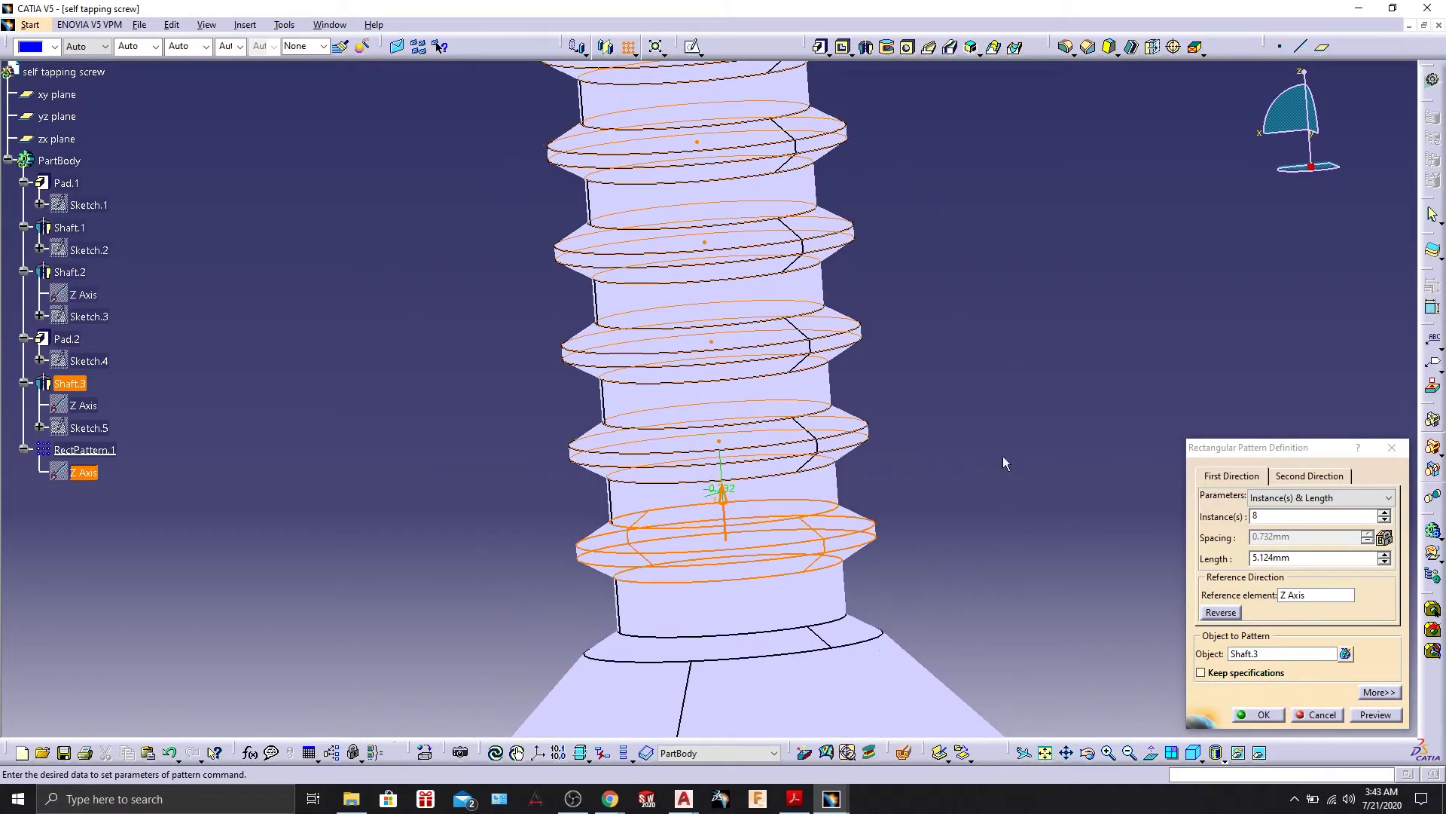
{"action": "left_click", "coordinate": [1258, 714]}
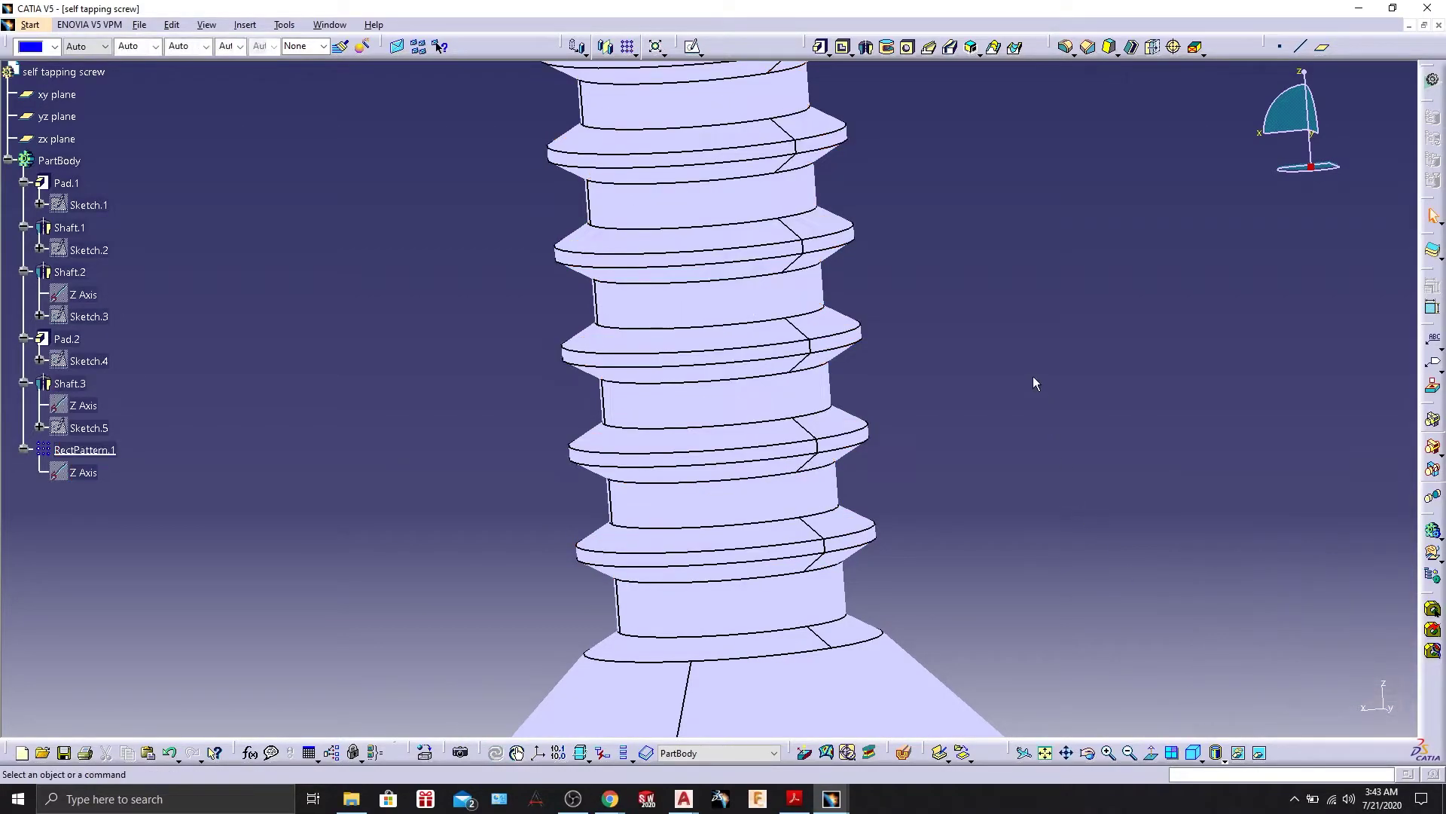
Open a new sketch on the yz plane for the screw's pointed tip.
{"action": "scroll", "coordinate": [924, 374], "scroll_direction": "down", "scroll_amount": 3}
{"action": "middle_click_drag", "start_coordinate": [923, 374], "coordinate": [958, 476]}
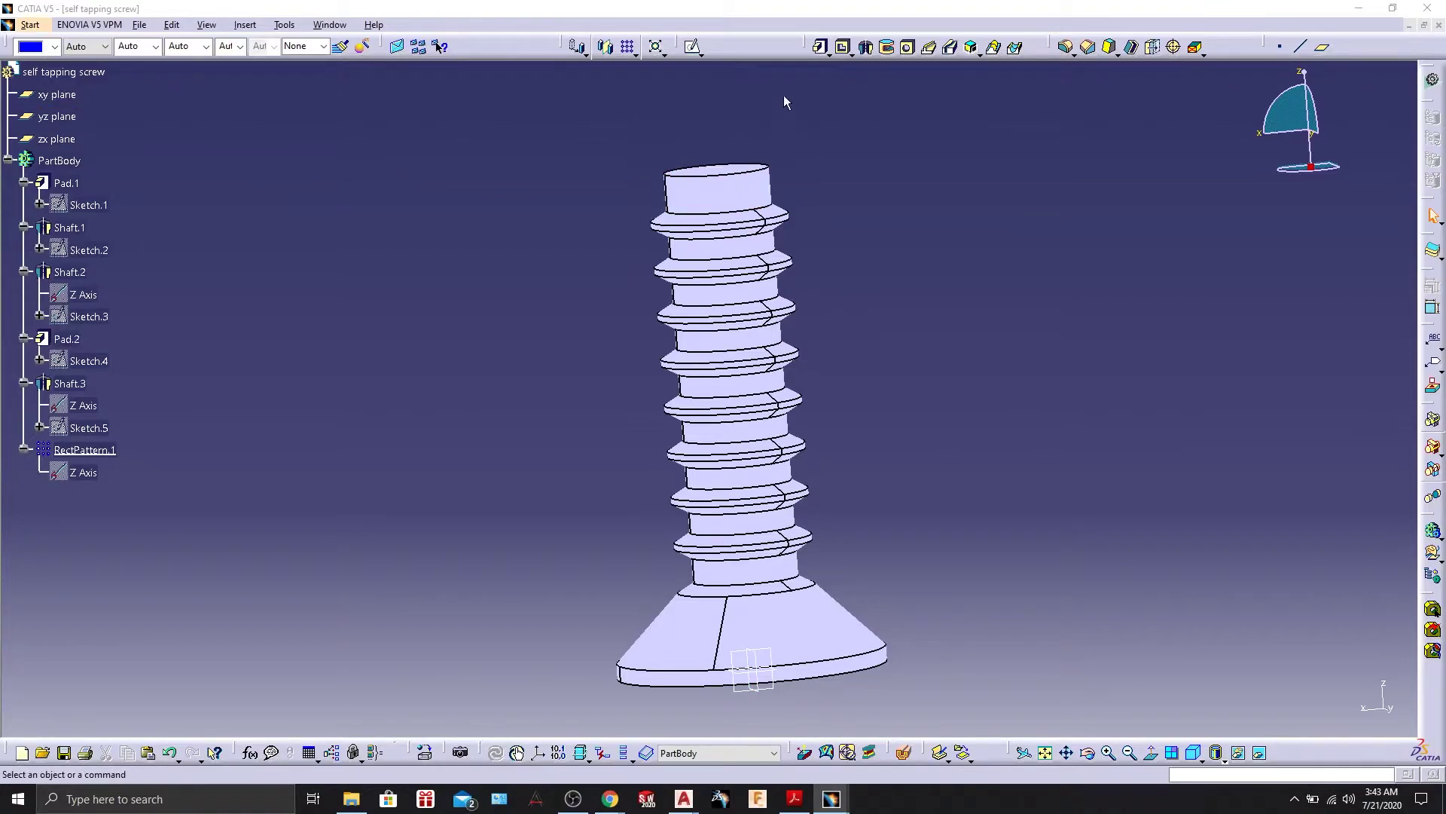
{"action": "left_click", "coordinate": [55, 117]}
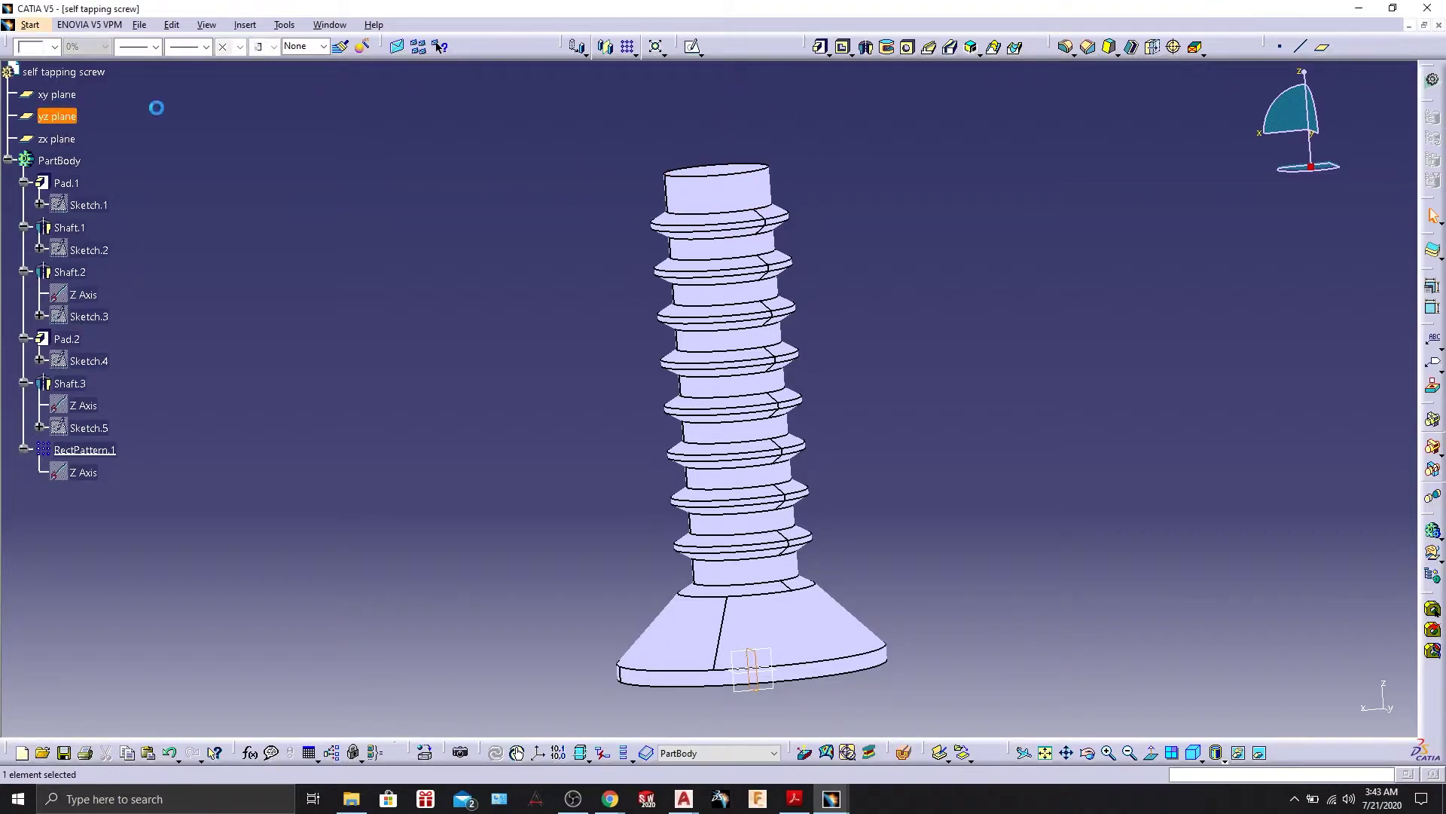
{"action": "left_click", "coordinate": [691, 46]}
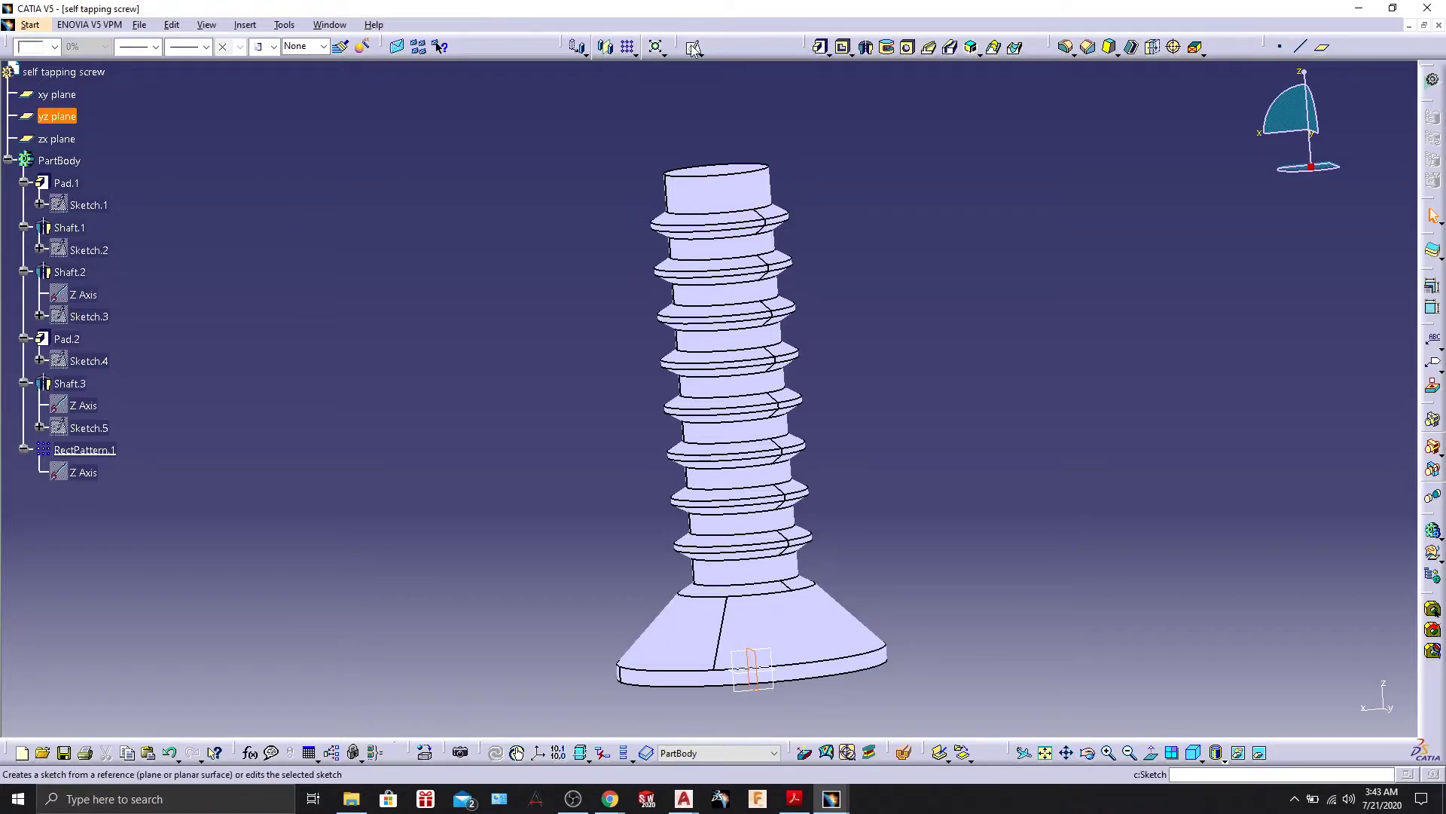
{"action": "mouse_move", "coordinate": [900, 291]}
{"action": "middle_mouse_down"}
{"action": "mouse_move", "coordinate": [894, 264]}
{"action": "mouse_move", "coordinate": [946, 226]}
{"action": "mouse_move", "coordinate": [823, 265]}
{"action": "mouse_move", "coordinate": [832, 235]}
{"action": "middle_mouse_up"}
Draw a closed right triangle just above the shank's end, about 1.06 mm wide and 1.48 mm high, with its vertical side on the axis.
{"action": "left_click", "coordinate": [1122, 46]}
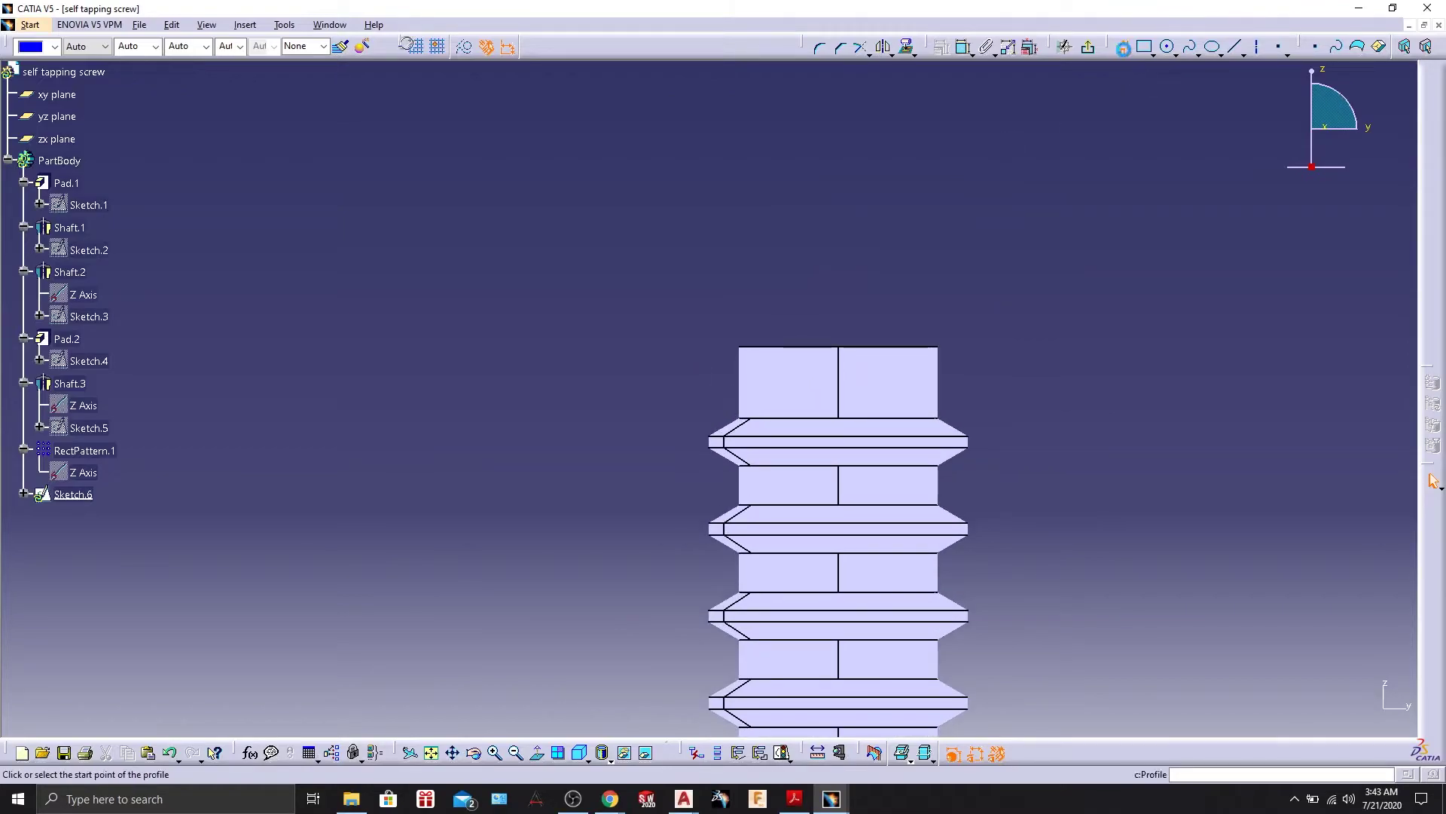
{"action": "left_click", "coordinate": [839, 337]}
{"action": "left_click", "coordinate": [837, 164]}
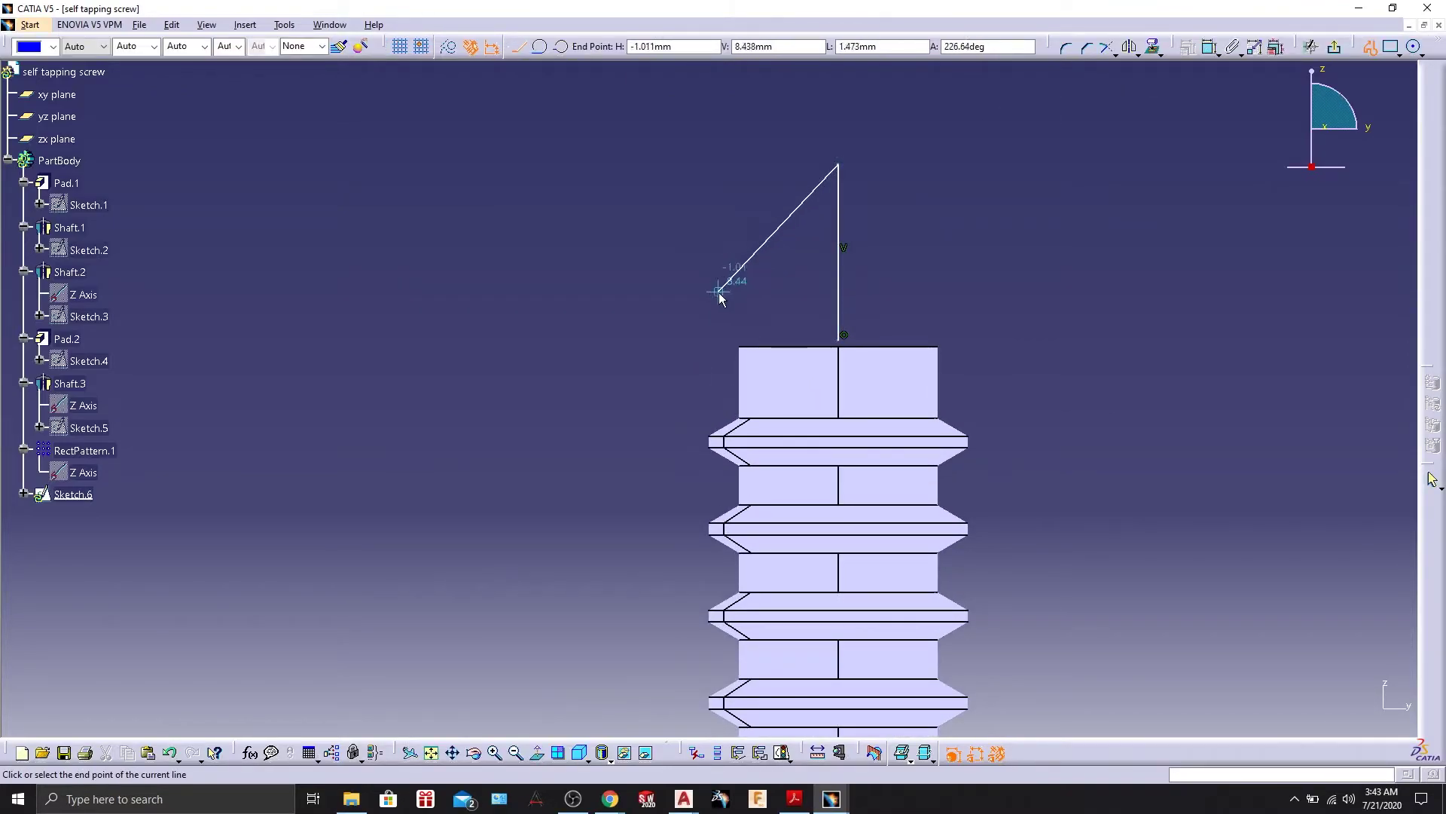
{"action": "left_click", "coordinate": [714, 339]}
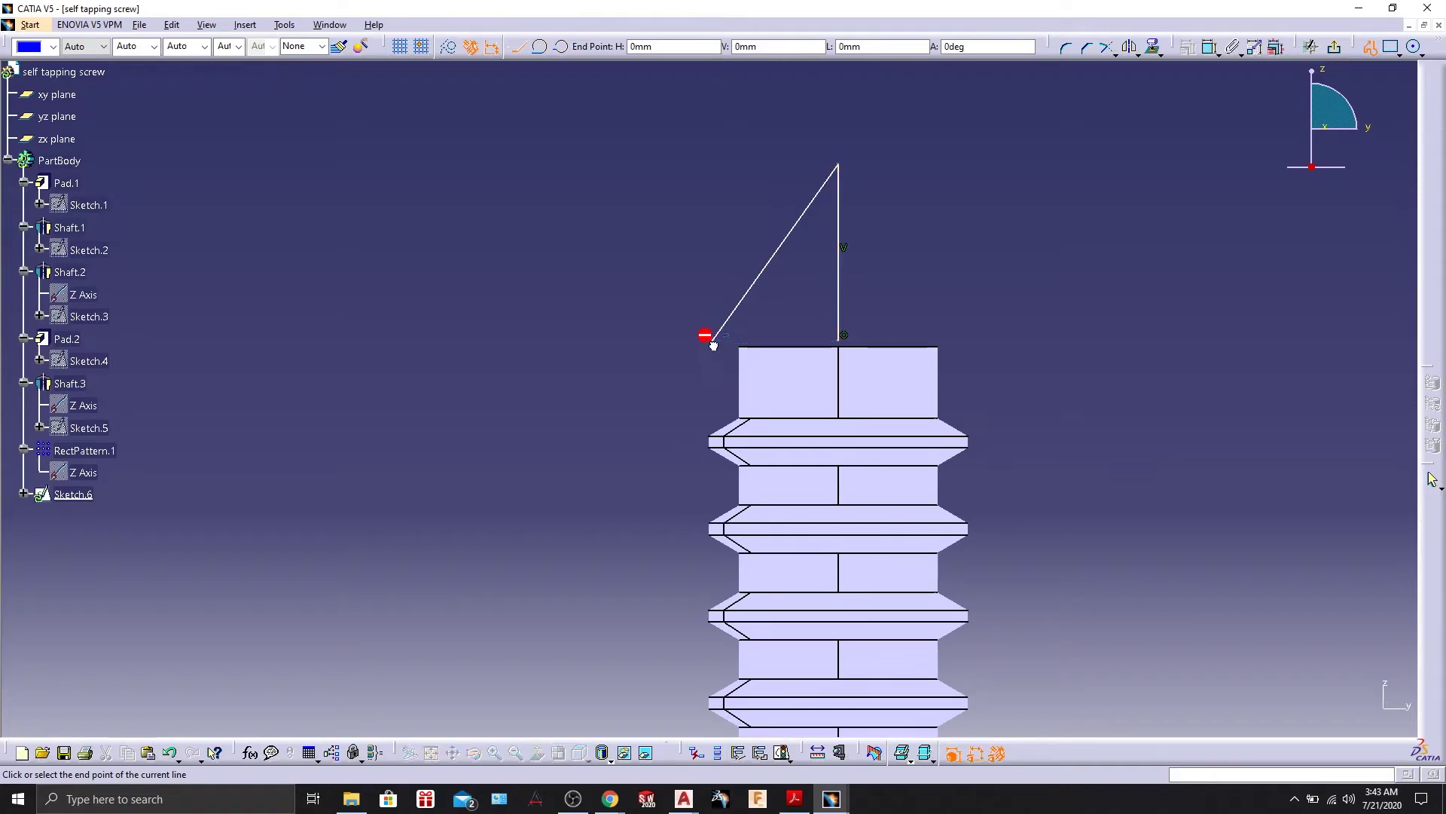
{"action": "left_click", "coordinate": [843, 339]}
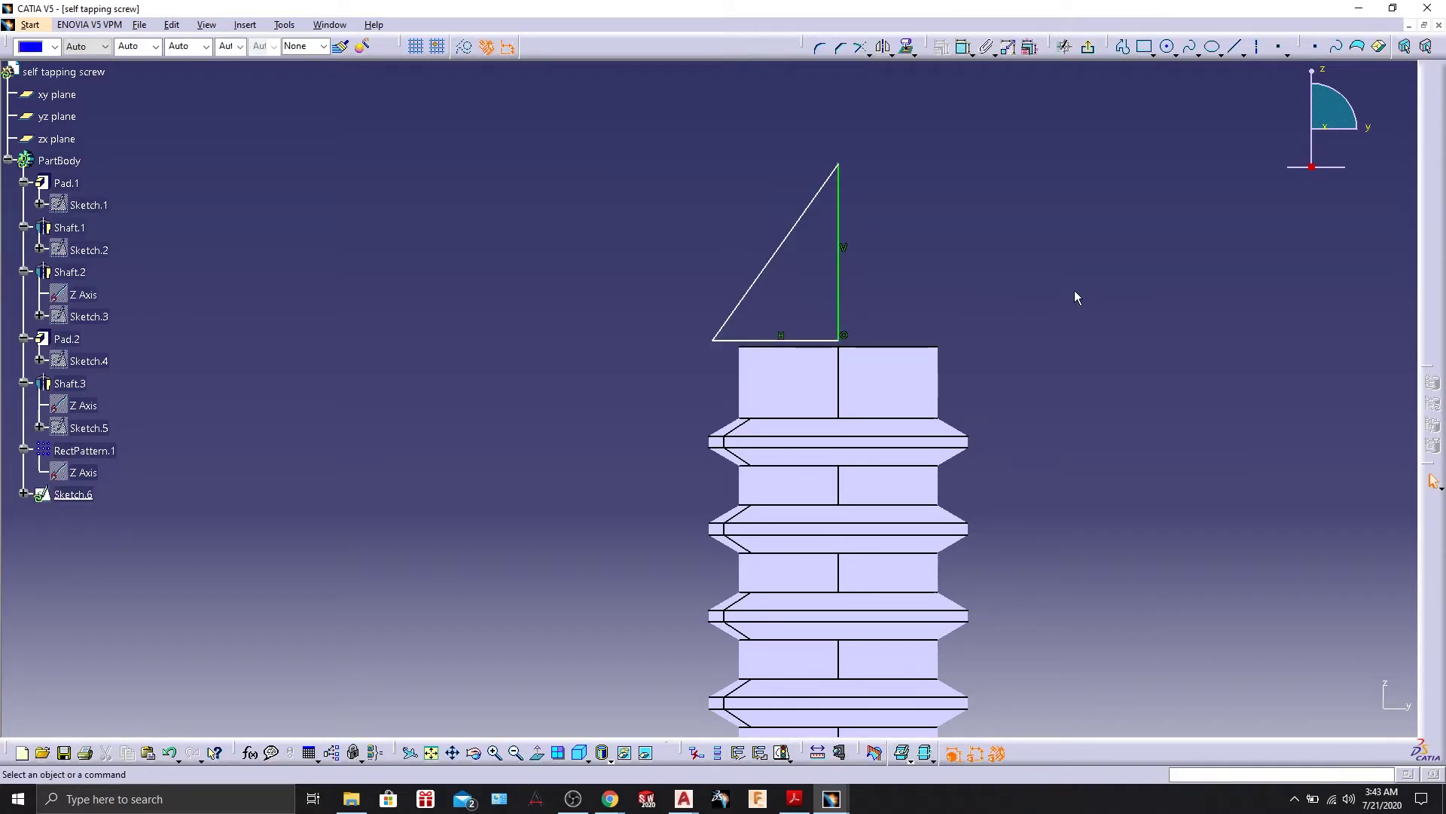
Dimension the triangle's base to 0.84 mm and its vertical side to 1.25 mm.
{"action": "left_click", "coordinate": [963, 47]}
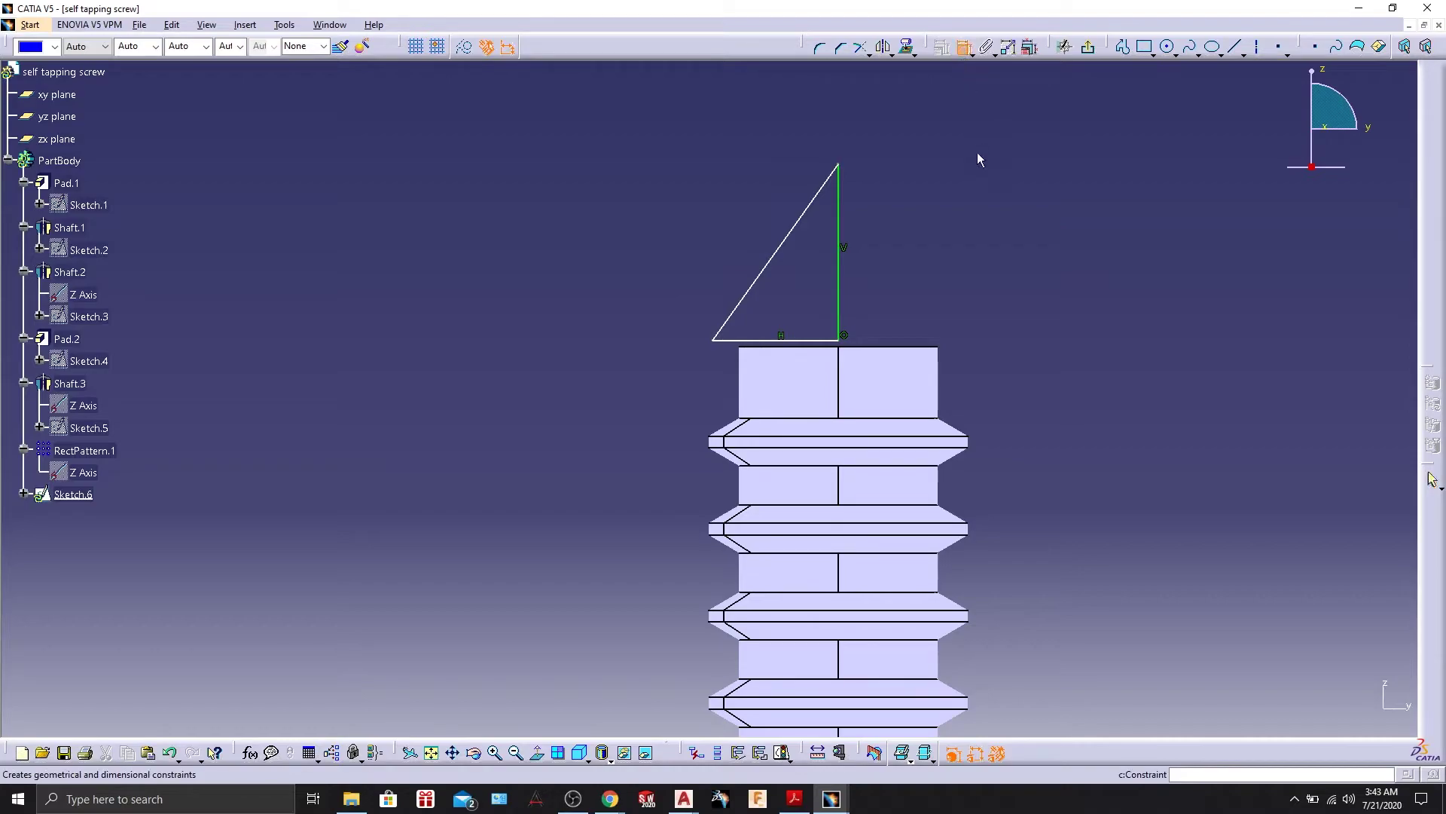
{"action": "left_click", "coordinate": [785, 339]}
{"action": "double_click", "coordinate": [1083, 378]}
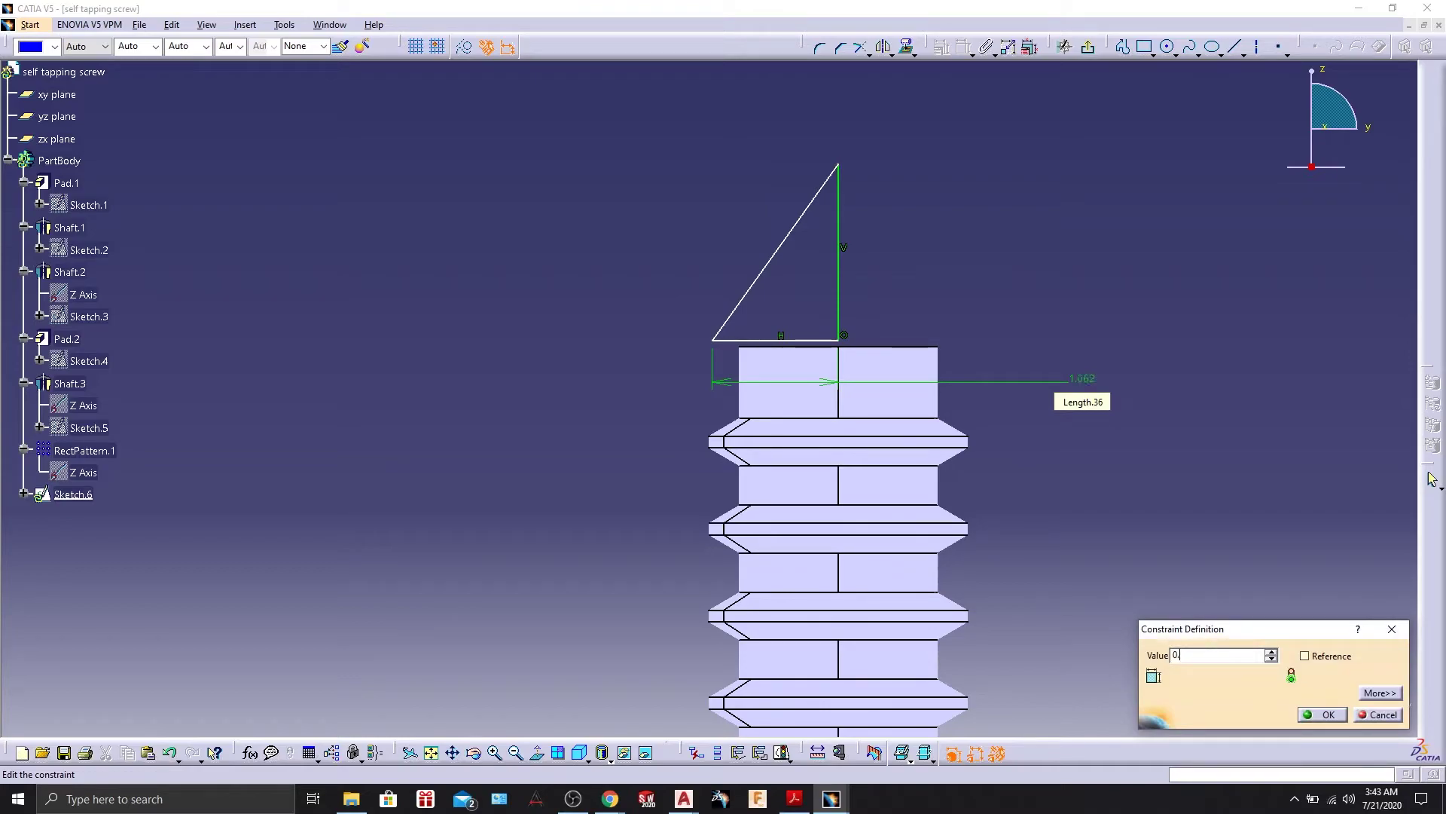
{"action": "key", "text": "Return"}
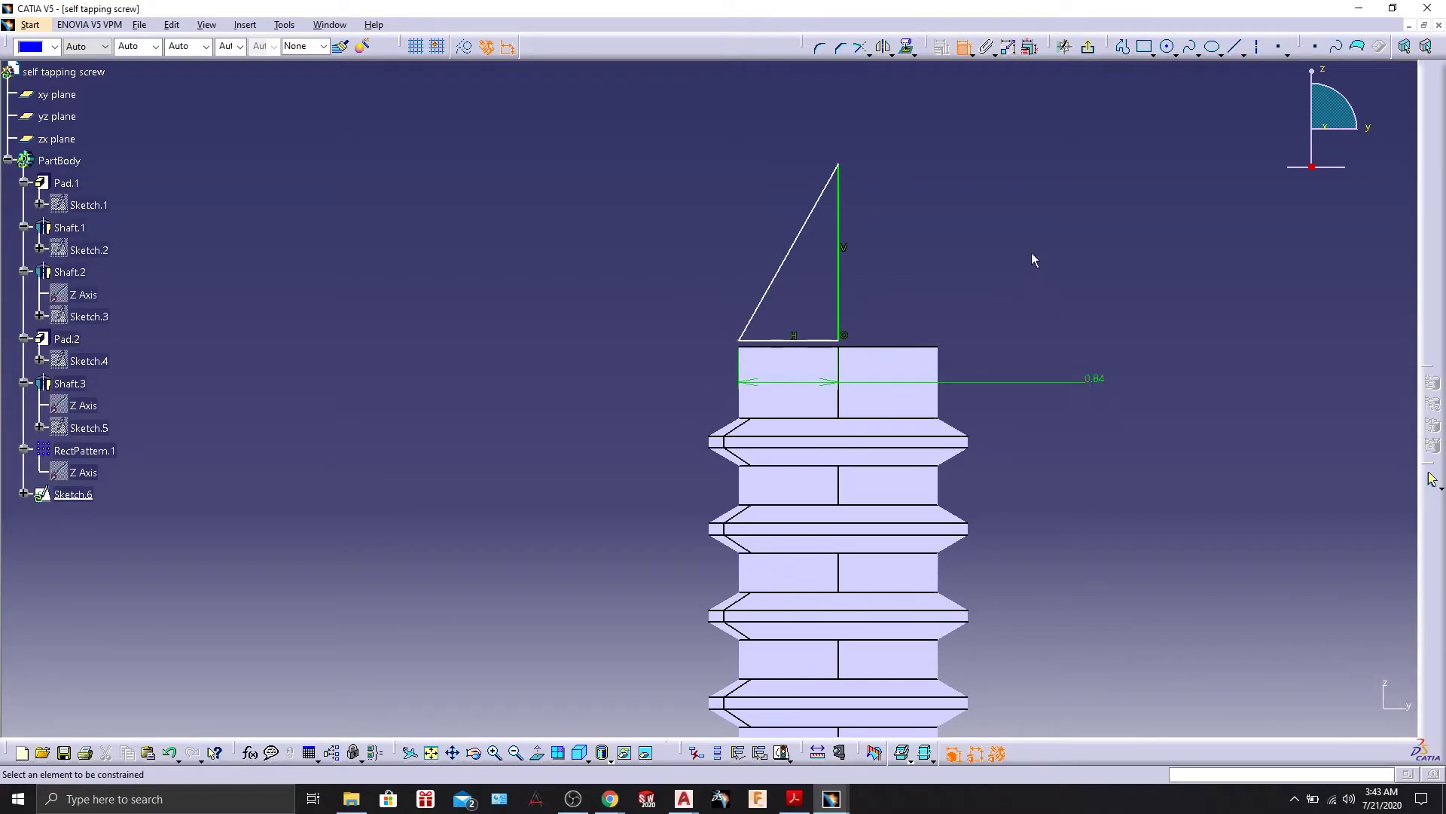
{"action": "left_click", "coordinate": [840, 242]}
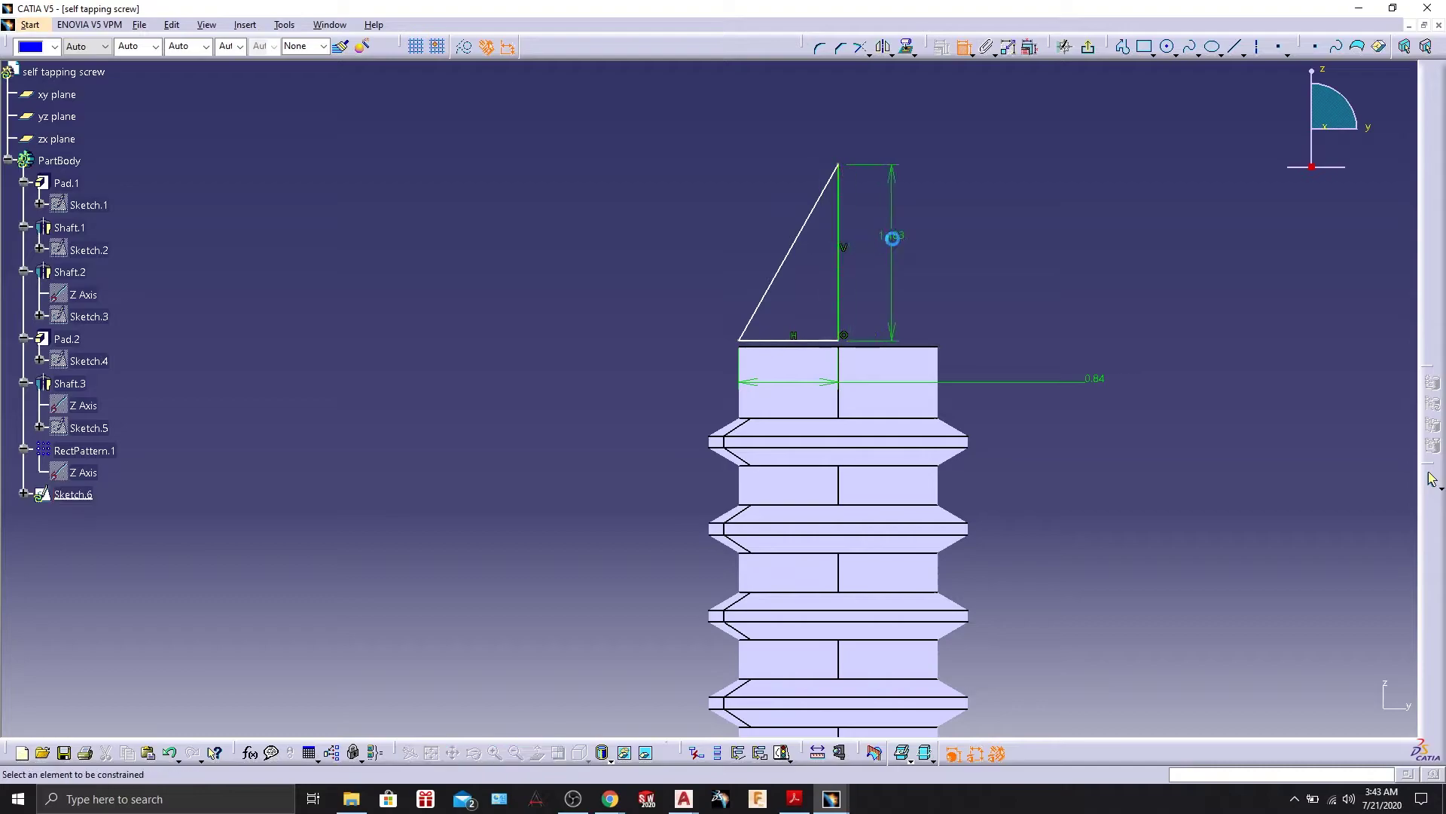
{"action": "double_click", "coordinate": [895, 247]}
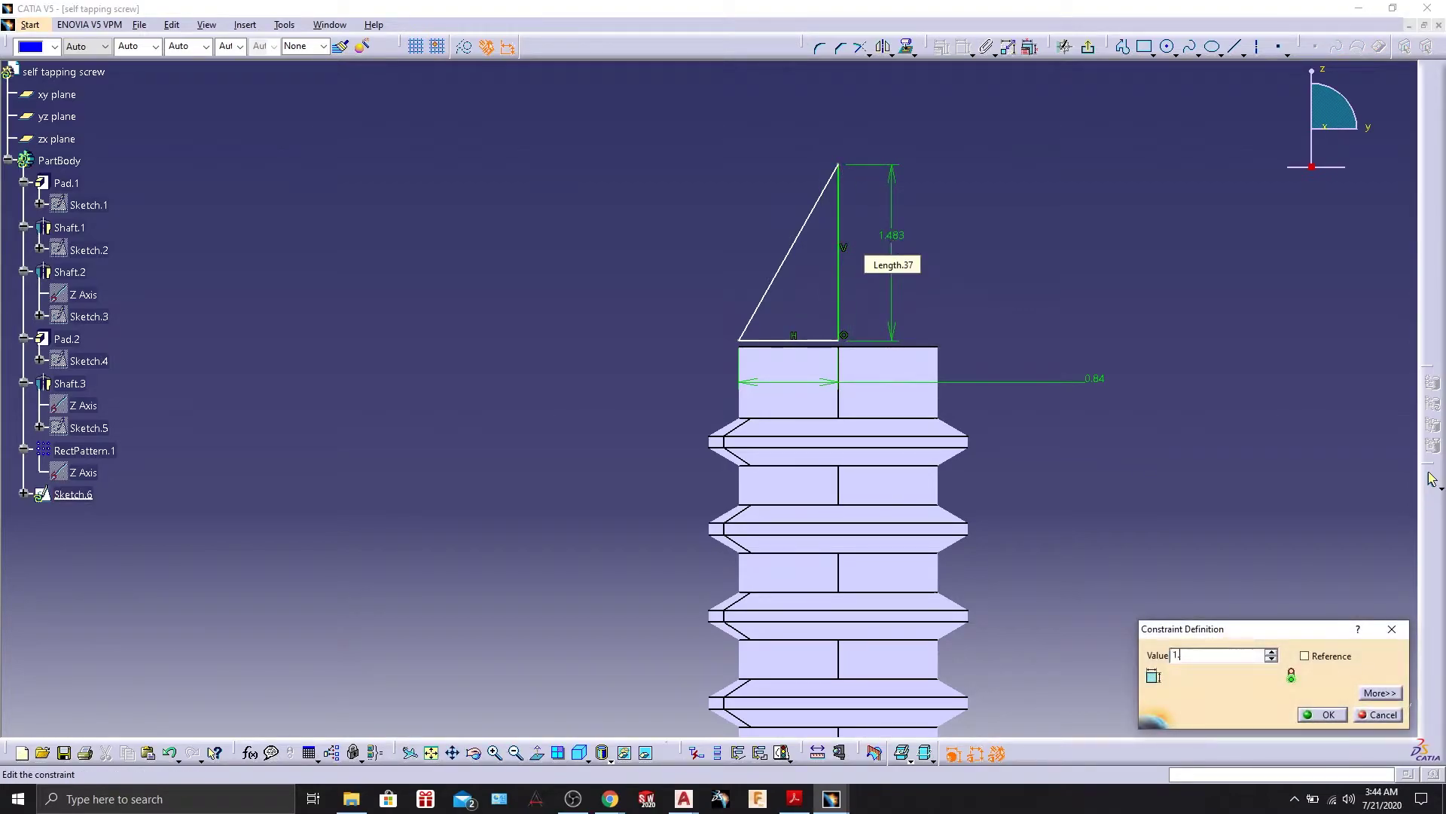
{"action": "key", "text": "Return"}
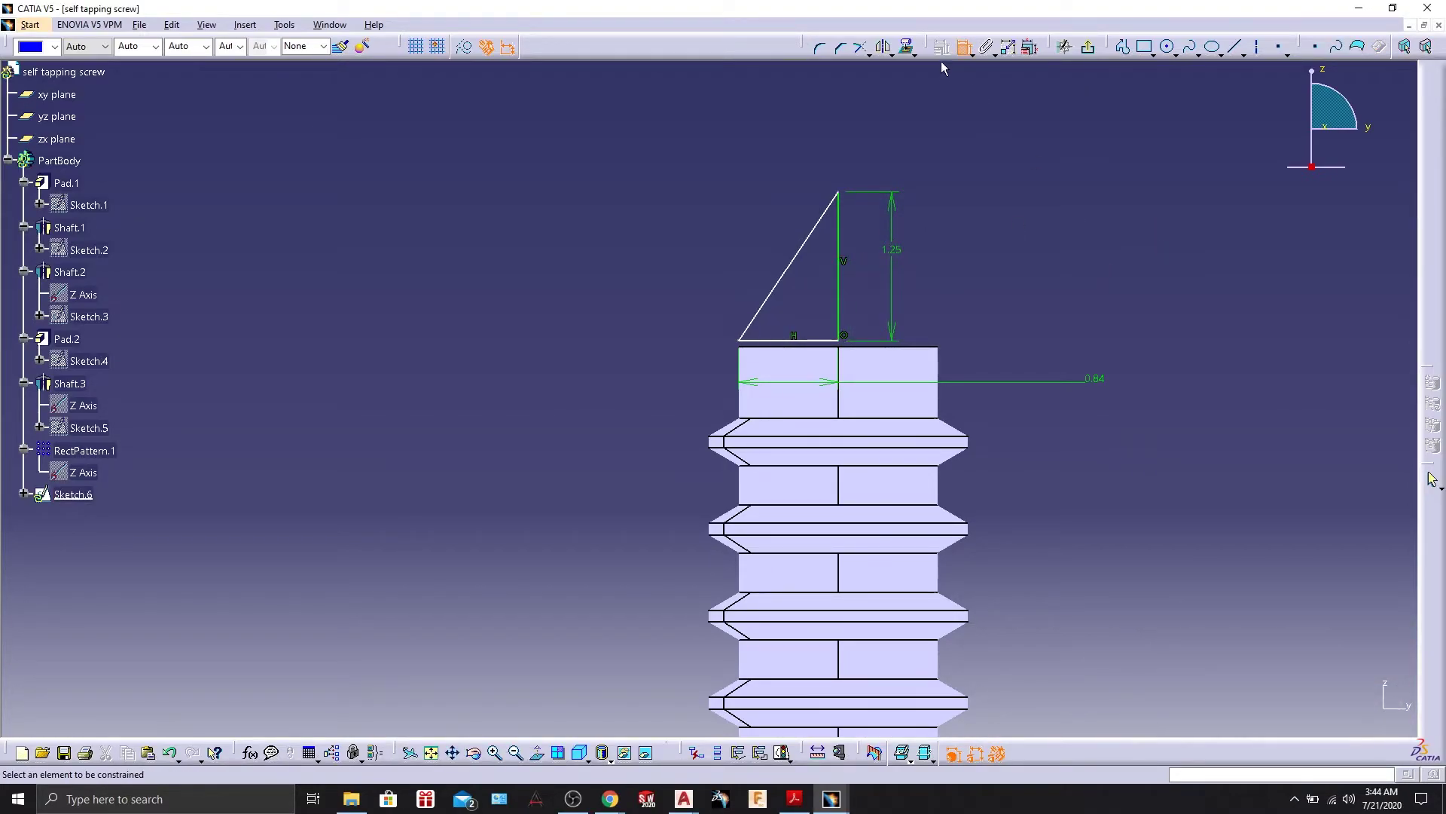
Make the triangle's base coincident with the shank's end edge and exit the sketch.
{"action": "left_click", "coordinate": [824, 340]}
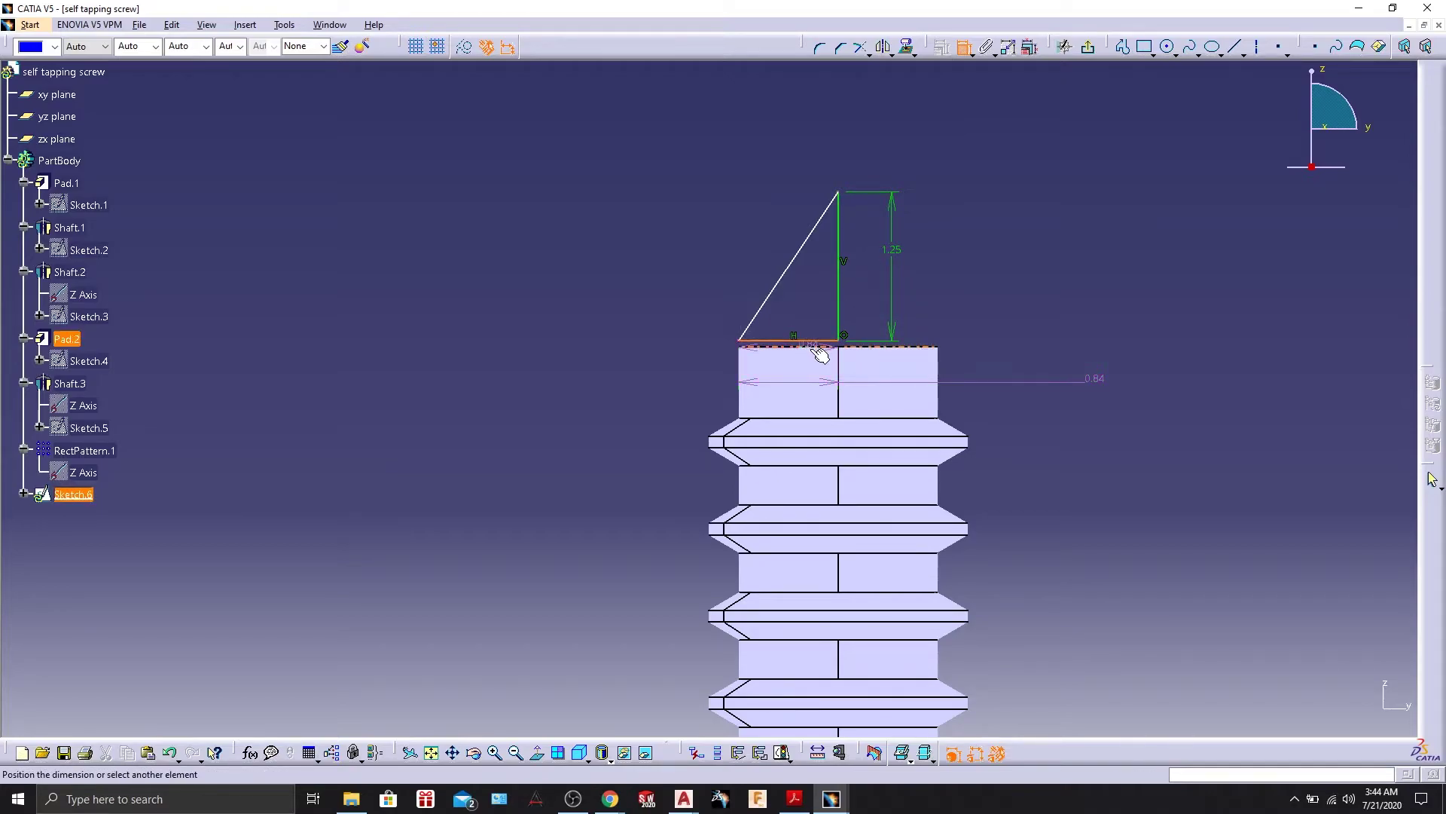
{"action": "left_click", "coordinate": [821, 348]}
{"action": "right_click", "coordinate": [684, 326]}
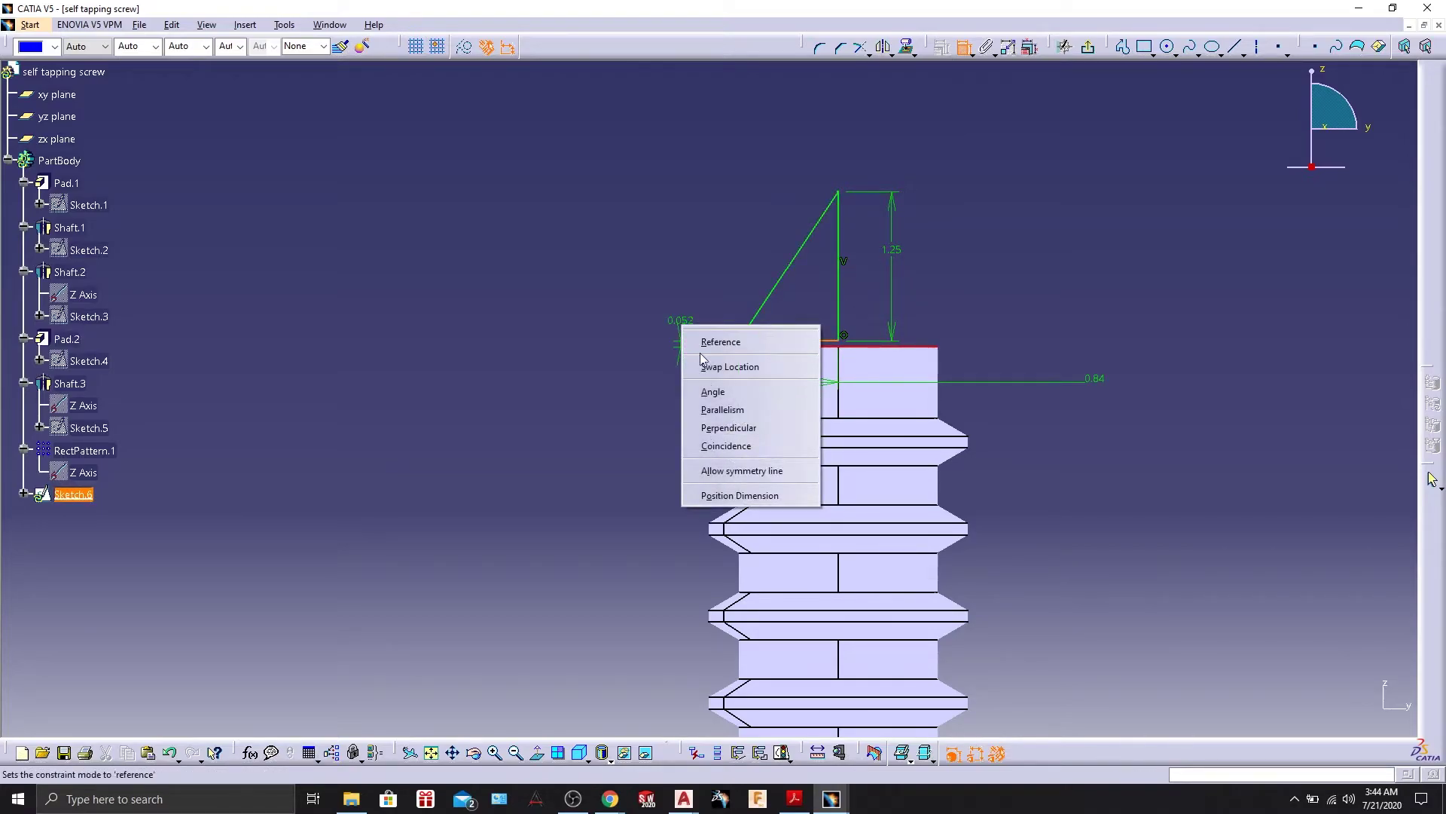
{"action": "left_click", "coordinate": [712, 446]}
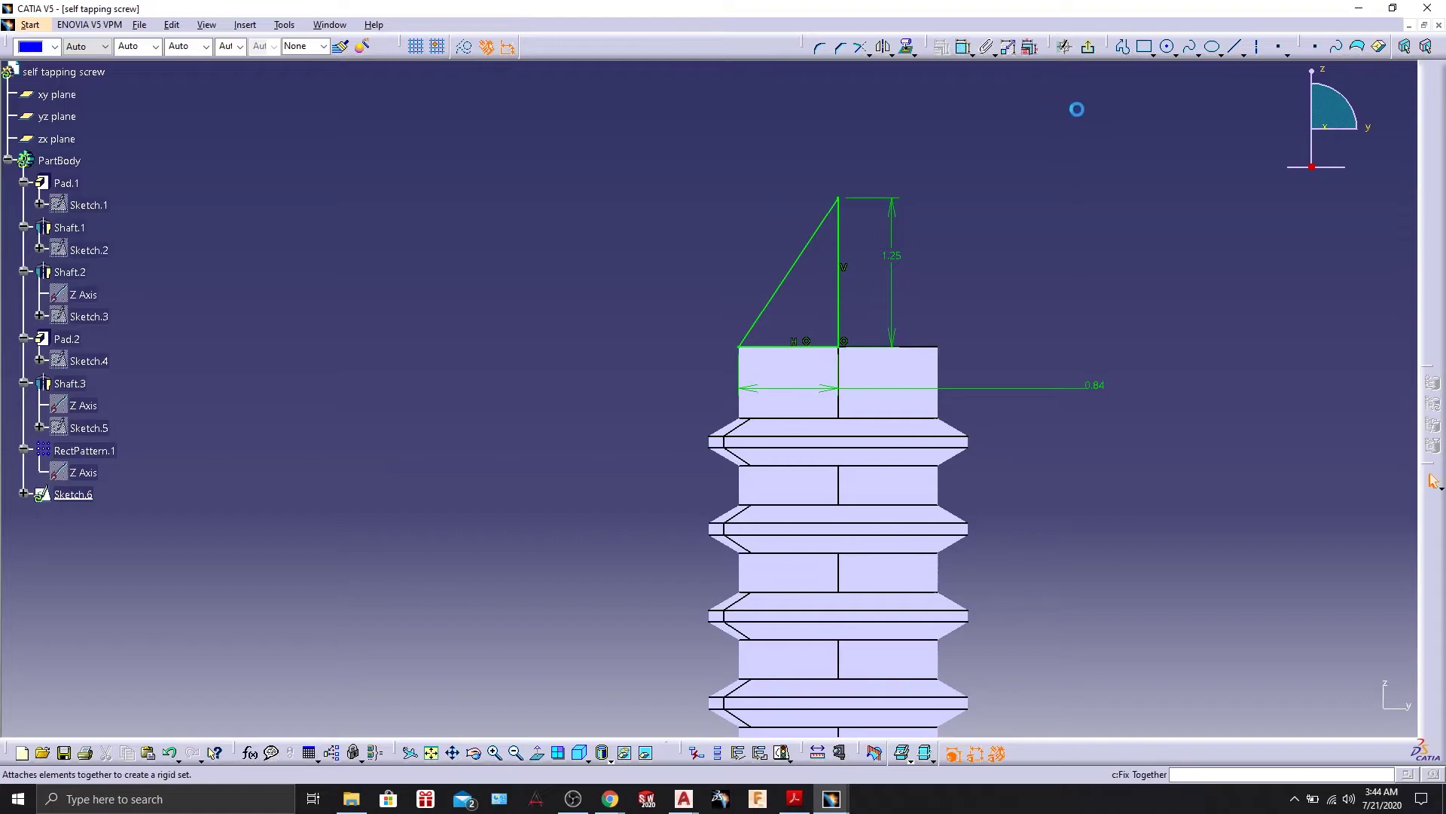
{"action": "left_click", "coordinate": [1089, 49]}
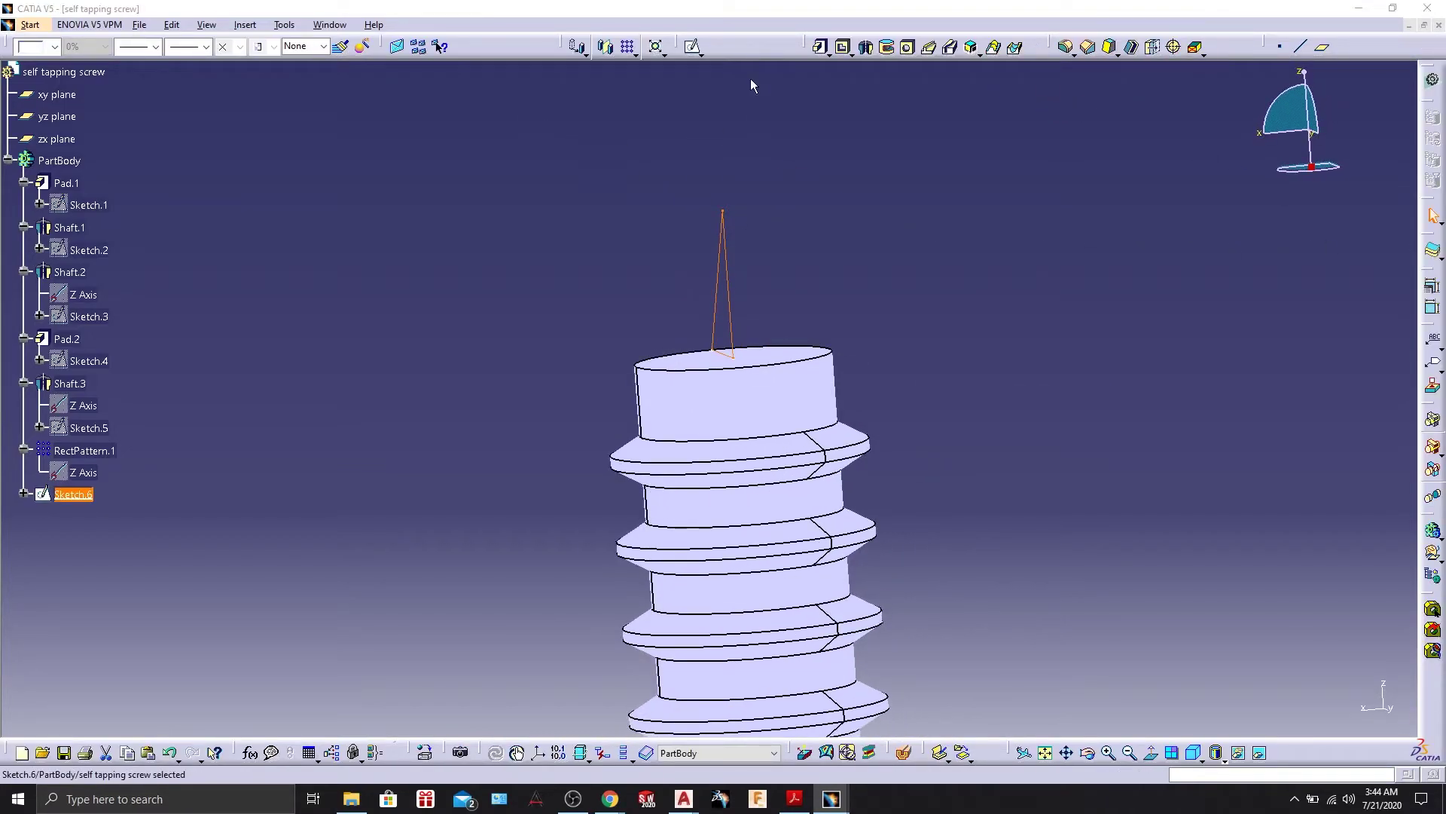
Revolve the triangle 360 degrees about its vertical side with a Shaft to form the conical tip.
{"action": "left_click", "coordinate": [863, 49]}
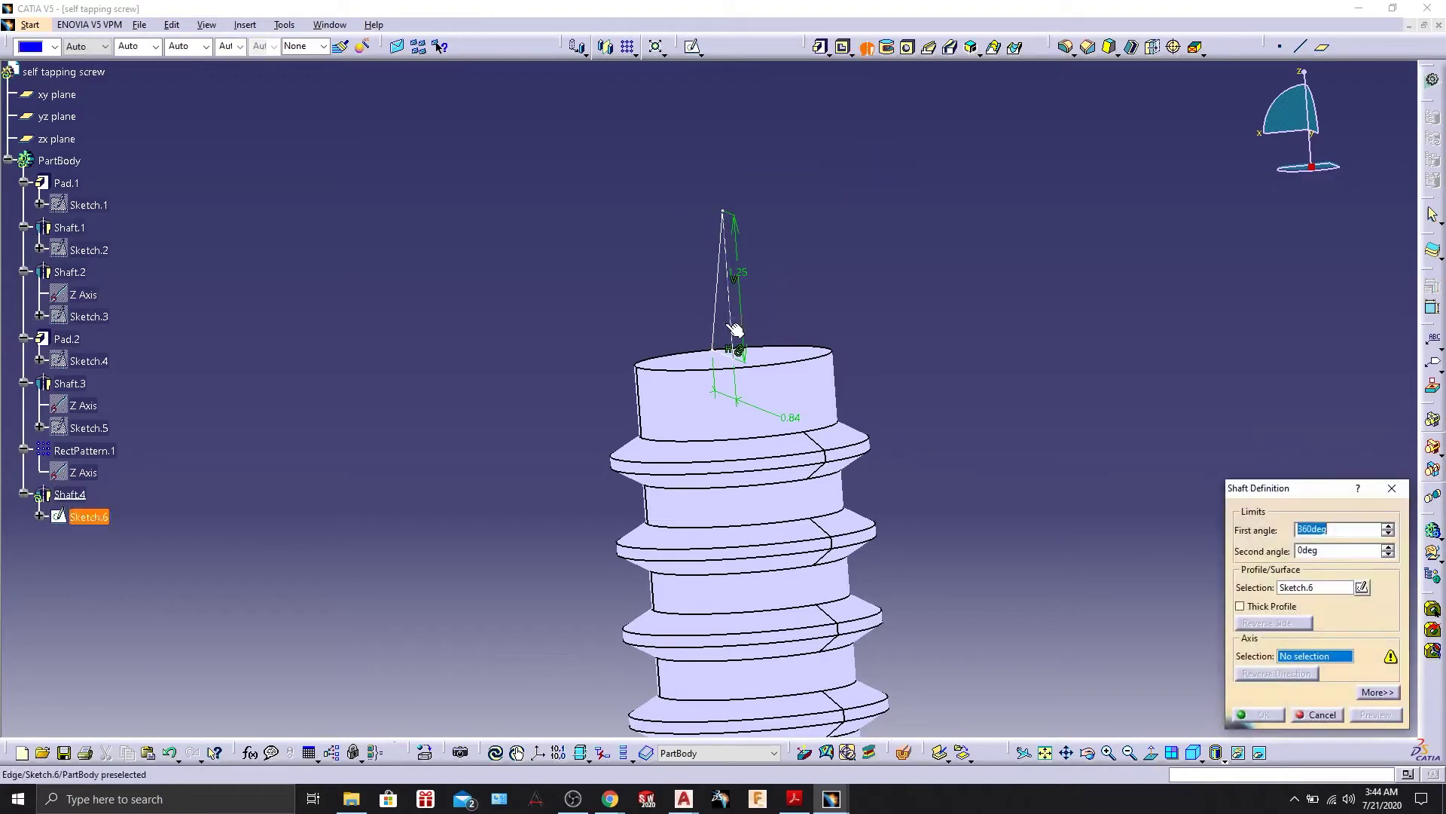
{"action": "middle_click_drag", "start_coordinate": [617, 293], "coordinate": [819, 315]}
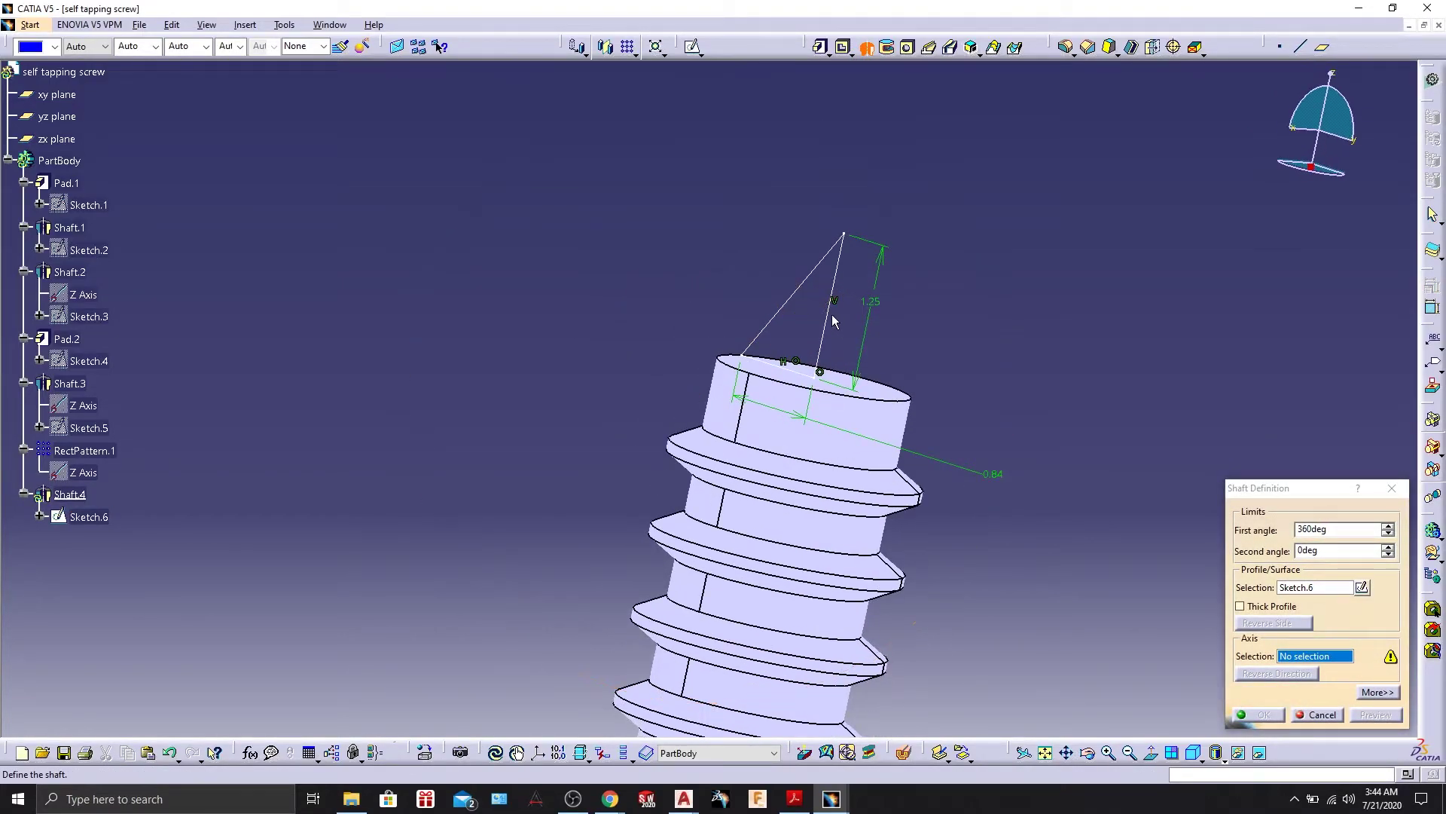
{"action": "left_click", "coordinate": [831, 319]}
{"action": "left_click", "coordinate": [1259, 715]}
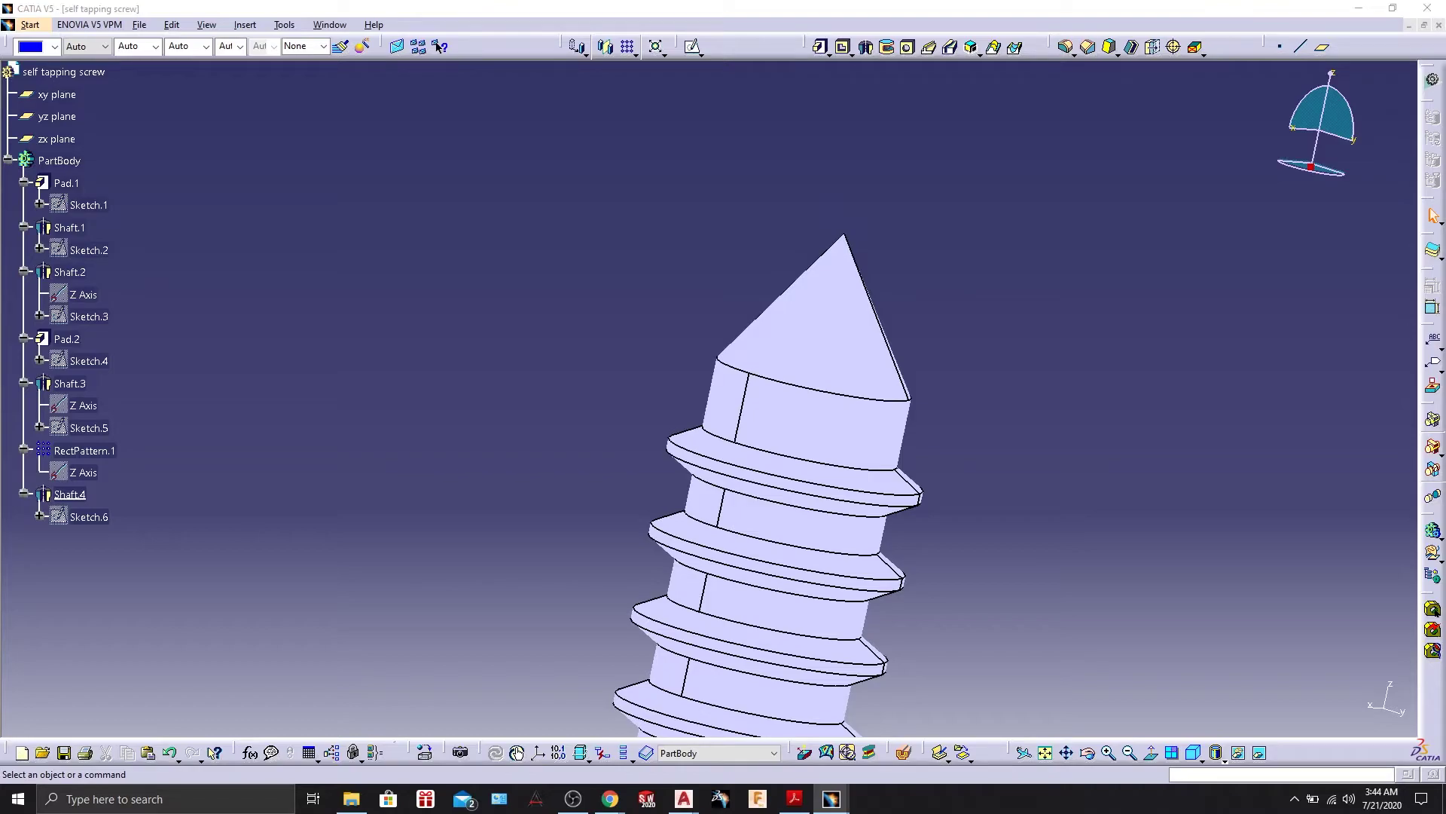
Open a new sketch on the flat outer face of the screw head.
{"action": "middle_click_drag", "start_coordinate": [617, 435], "coordinate": [862, 97]}
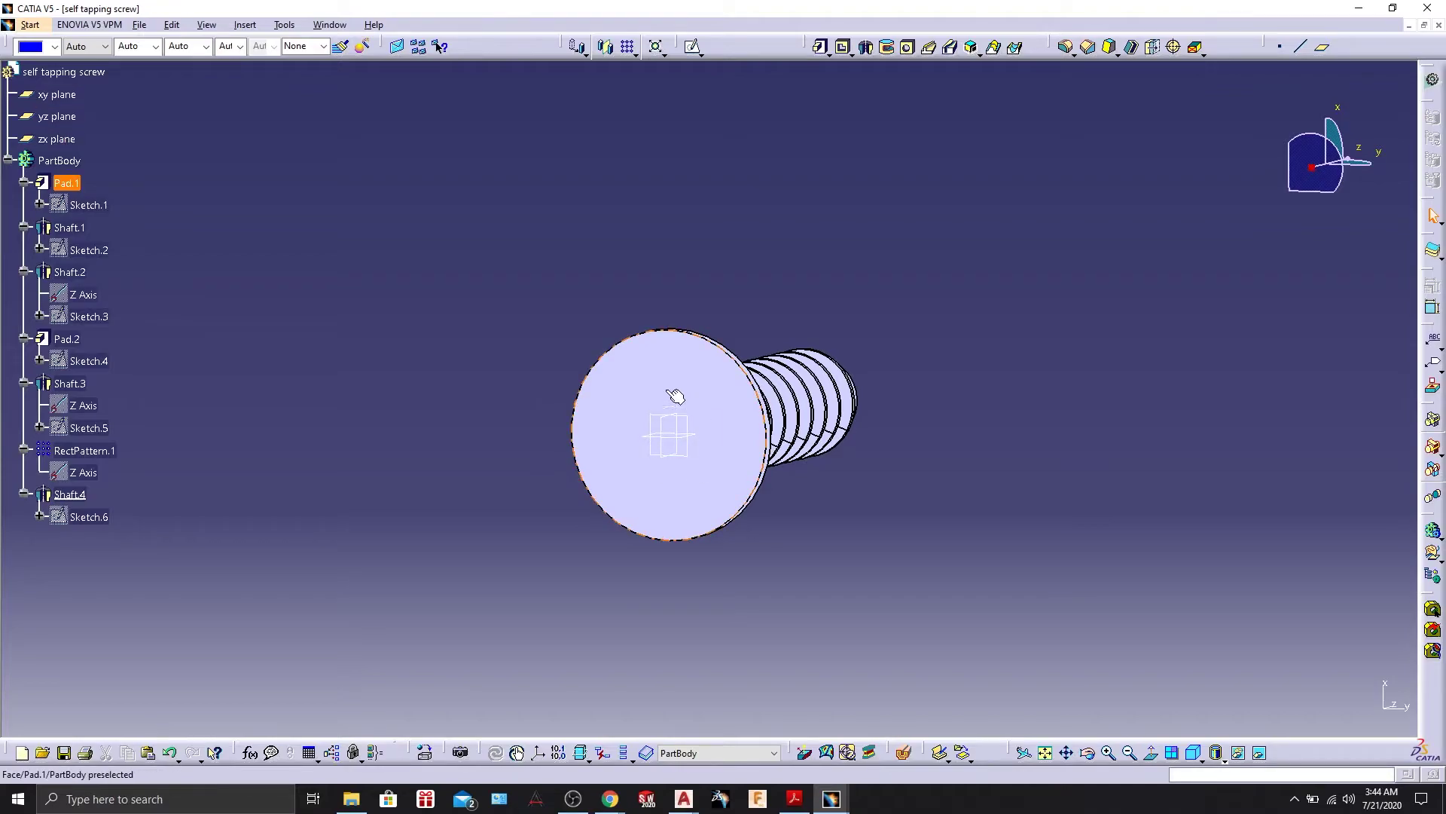
{"action": "left_click", "coordinate": [687, 369]}
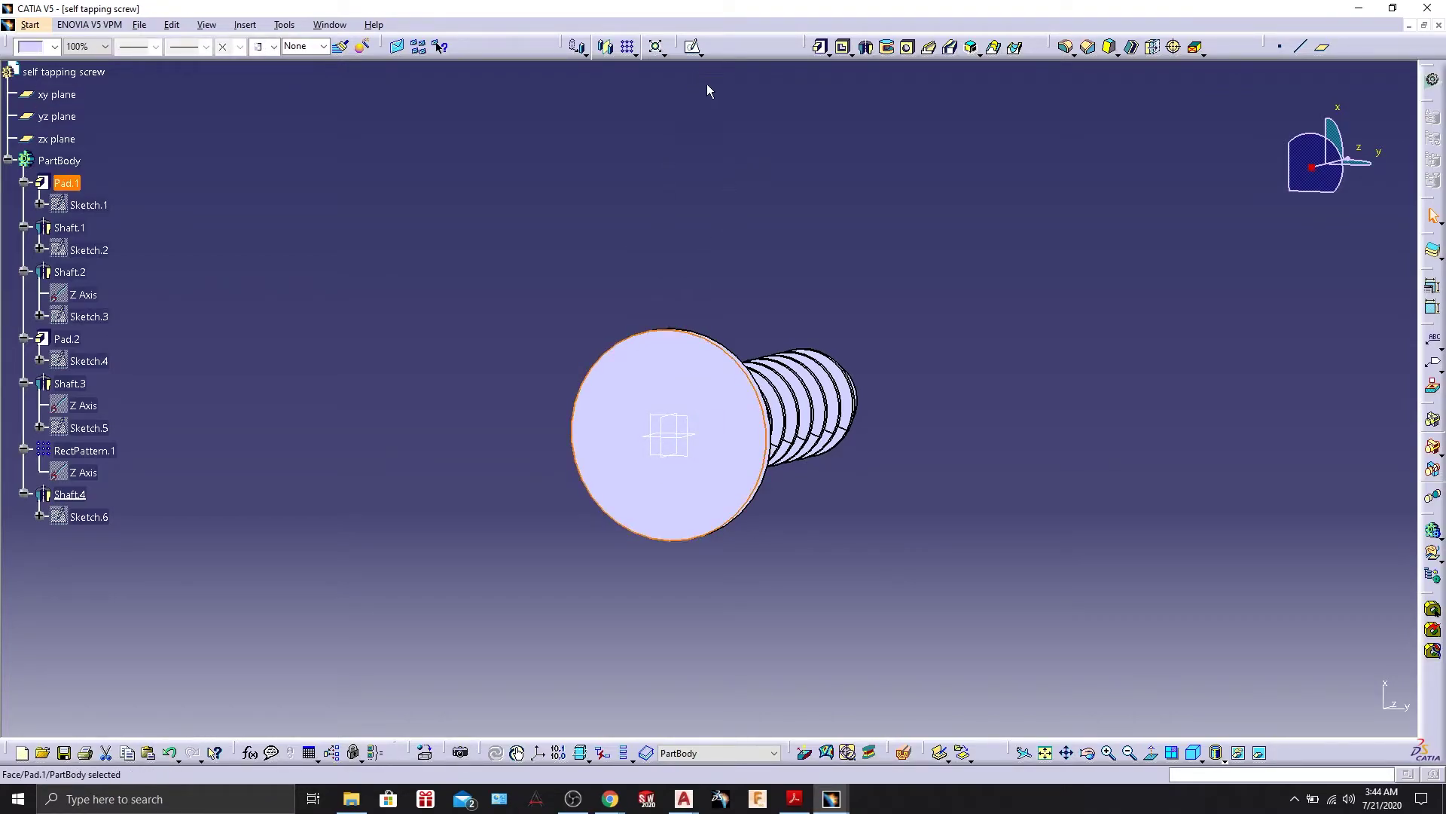
{"action": "left_click", "coordinate": [692, 46]}
{"action": "mouse_move", "coordinate": [888, 392]}
{"action": "middle_mouse_down"}
{"action": "mouse_move", "coordinate": [1033, 494]}
{"action": "mouse_move", "coordinate": [1175, 549]}
{"action": "mouse_move", "coordinate": [1008, 329]}
{"action": "mouse_move", "coordinate": [1043, 404]}
{"action": "middle_mouse_up"}
{"action": "middle_click_drag", "start_coordinate": [784, 84], "coordinate": [800, 108]}
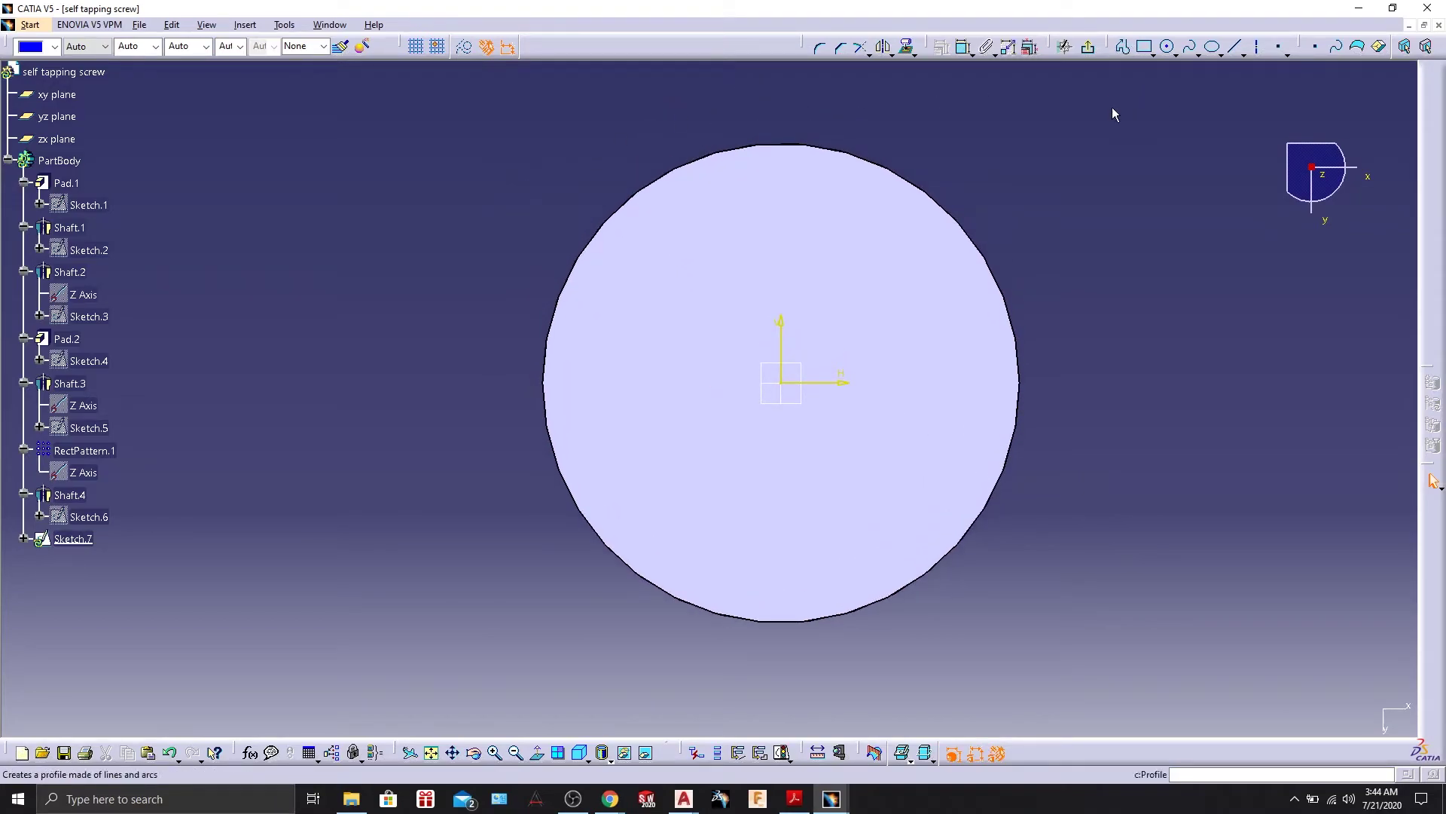
Draw two crossing centered rectangles at the origin, a horizontal one about 3 by 0.94 mm and a vertical one about 0.82 by 3 mm.
{"action": "left_click", "coordinate": [1149, 54]}
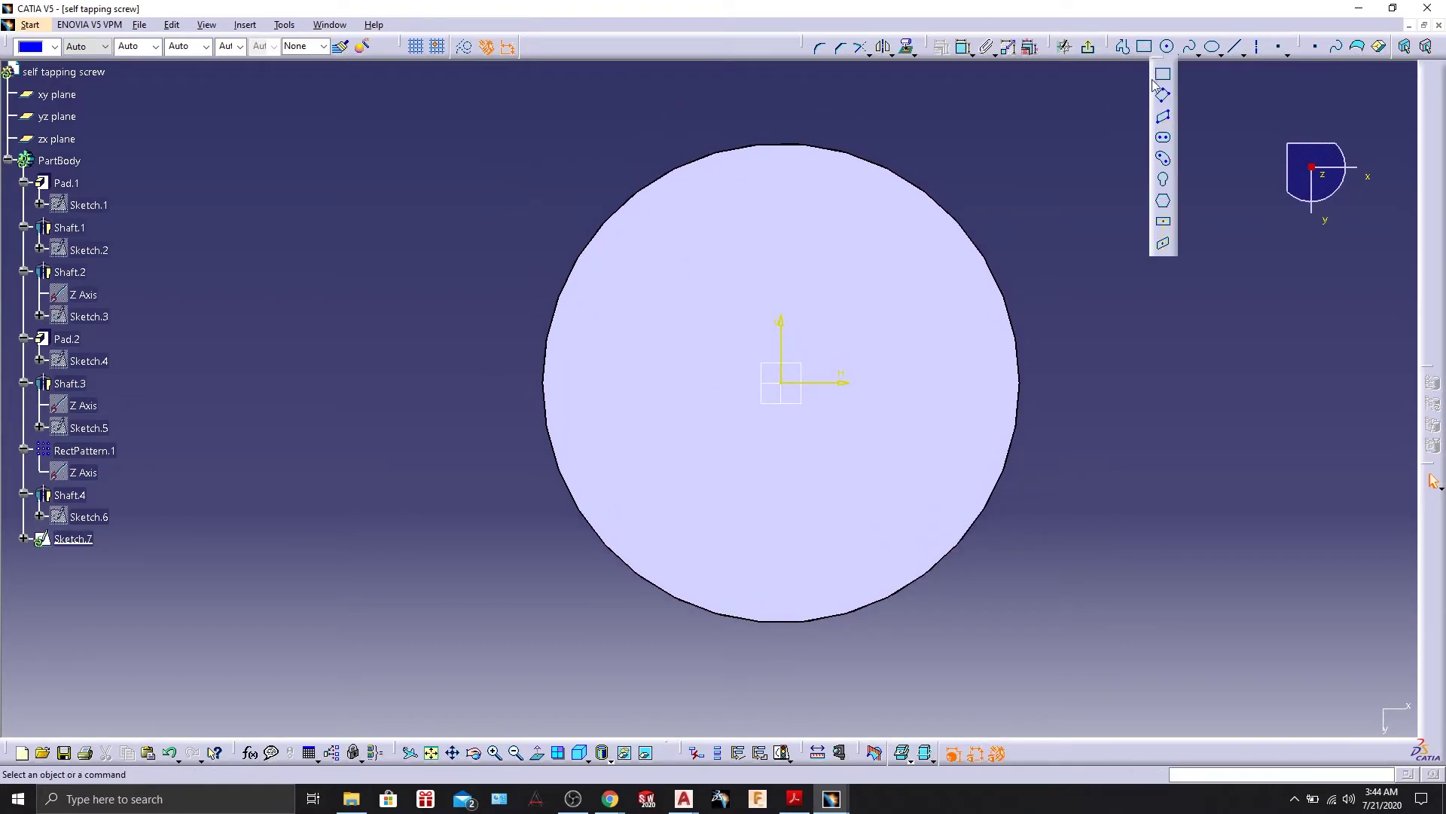
{"action": "left_click", "coordinate": [1164, 225]}
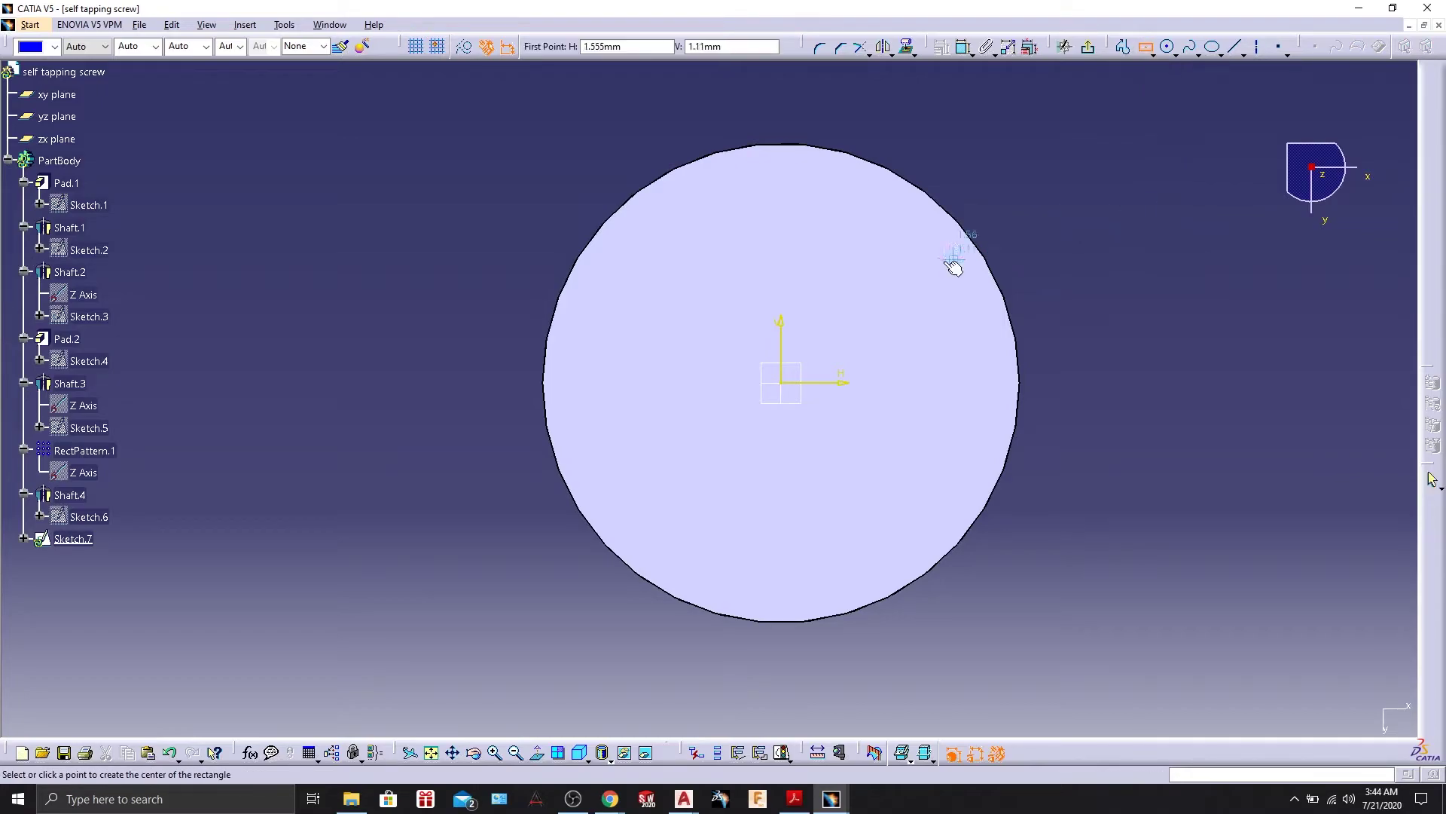
{"action": "left_click", "coordinate": [791, 387]}
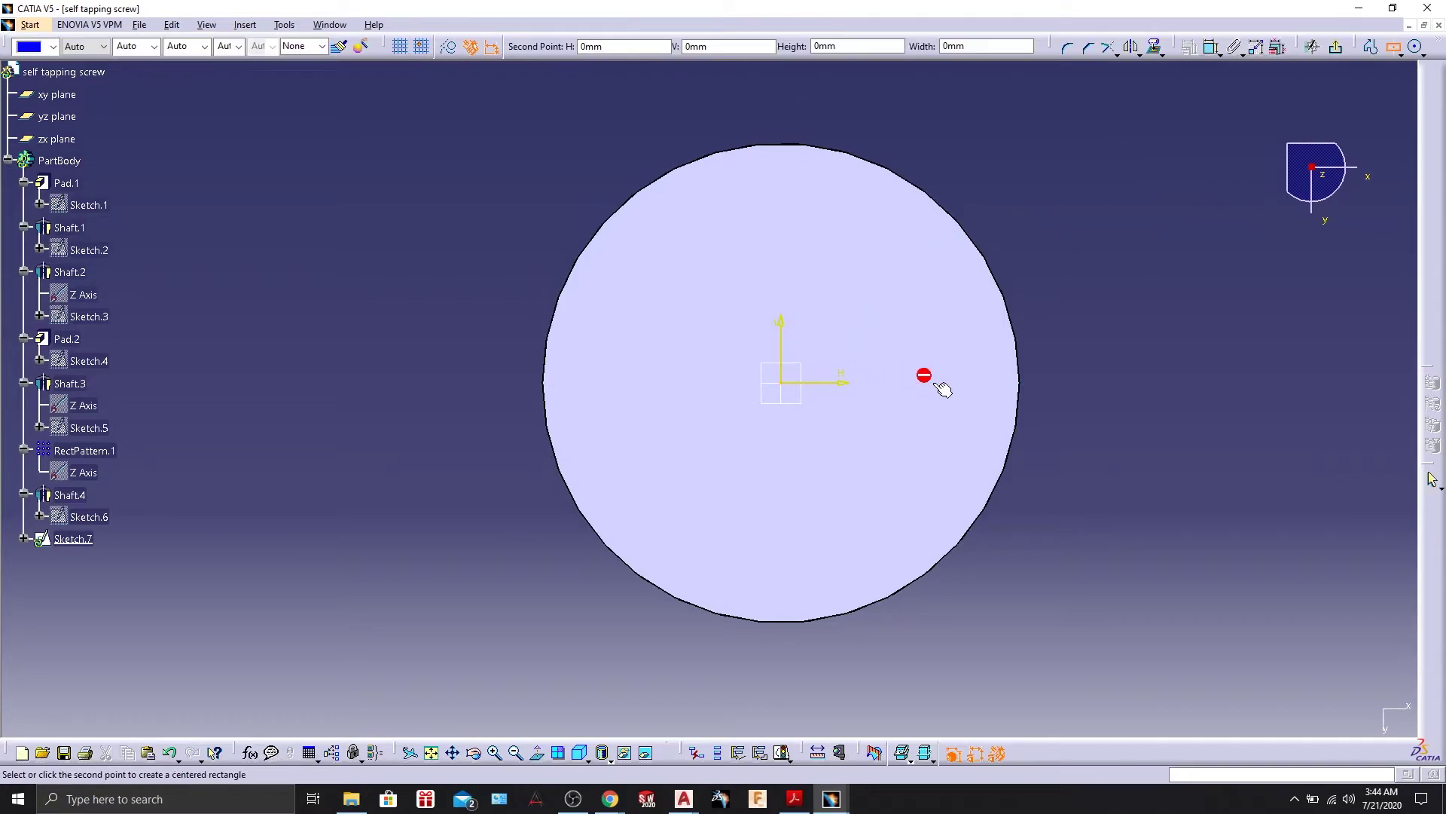
{"action": "left_click", "coordinate": [951, 330]}
{"action": "left_click", "coordinate": [1146, 47]}
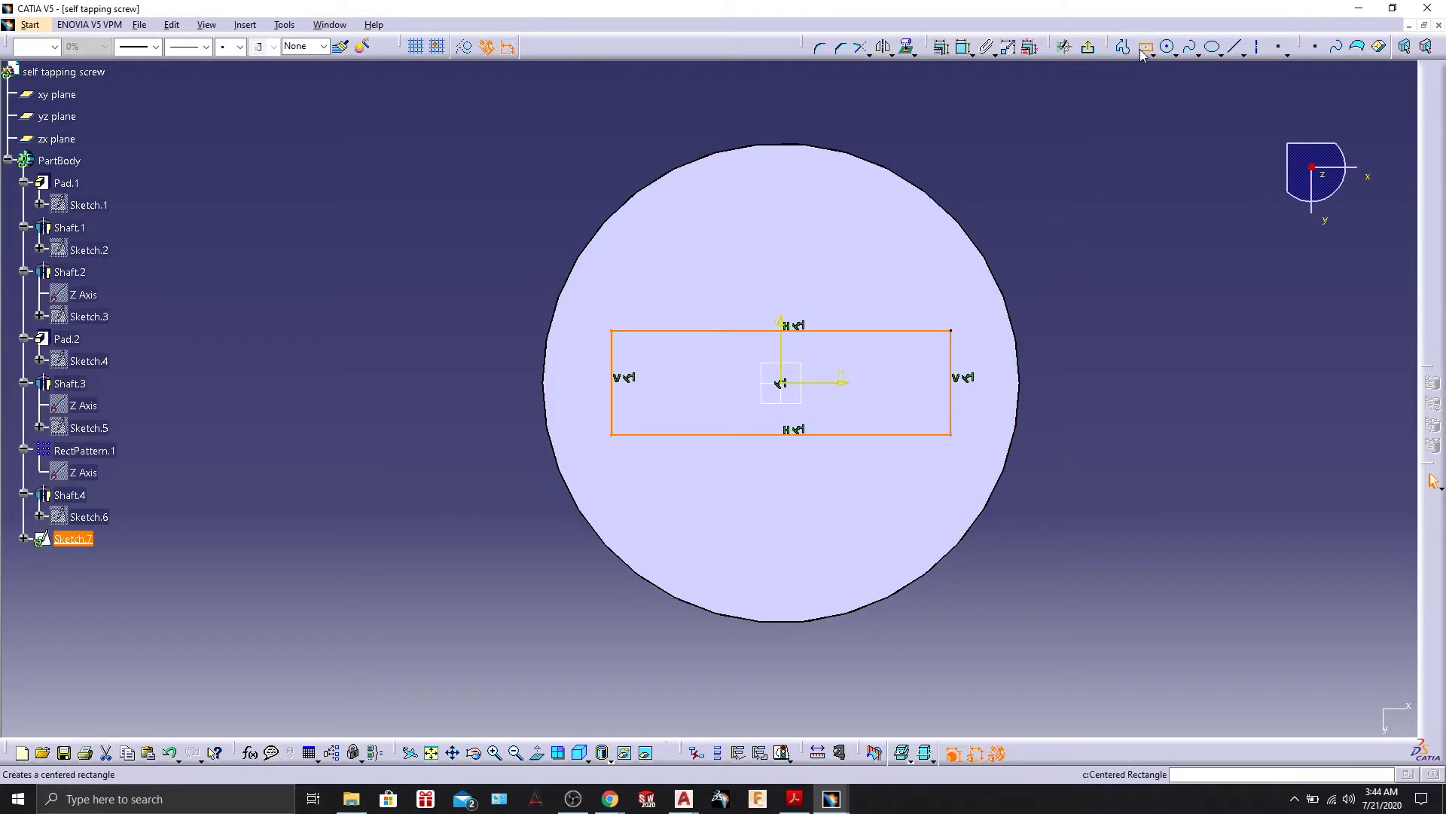
{"action": "left_click", "coordinate": [782, 383]}
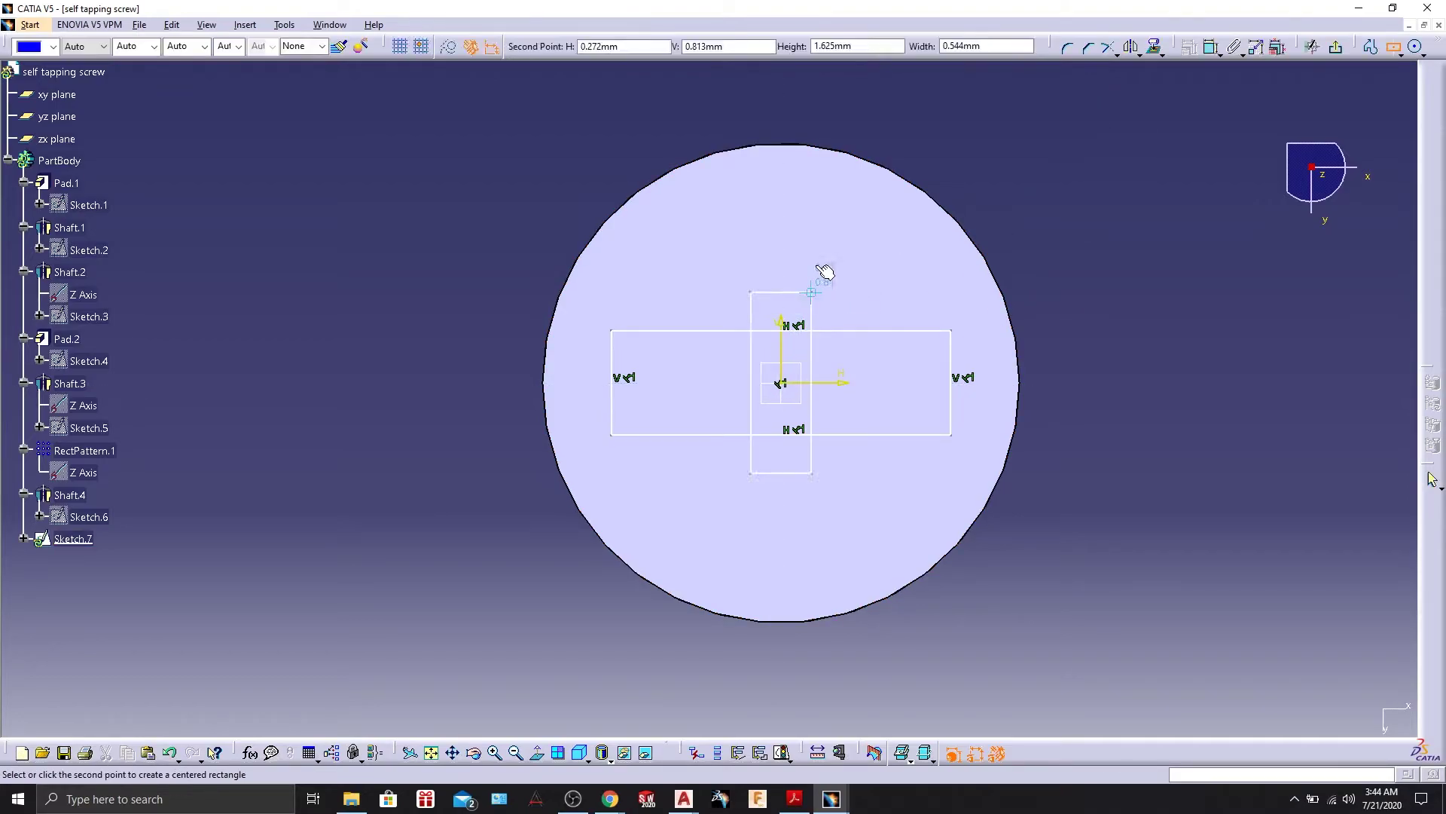
{"action": "left_click", "coordinate": [827, 214]}
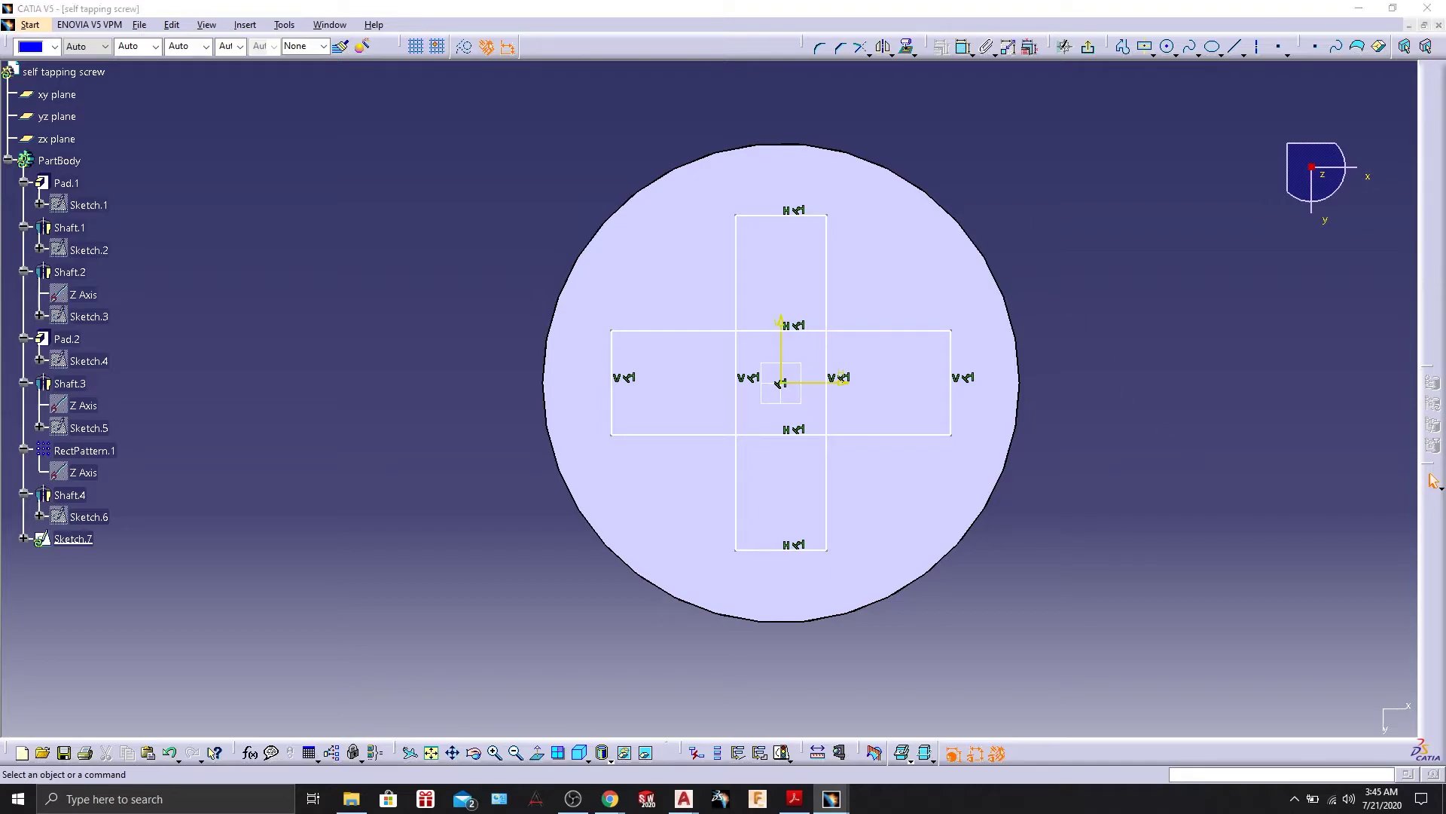
Dimension the distance between the vertical rectangle's long sides to 0.6 mm.
{"action": "left_click", "coordinate": [963, 47]}
{"action": "left_click", "coordinate": [735, 231]}
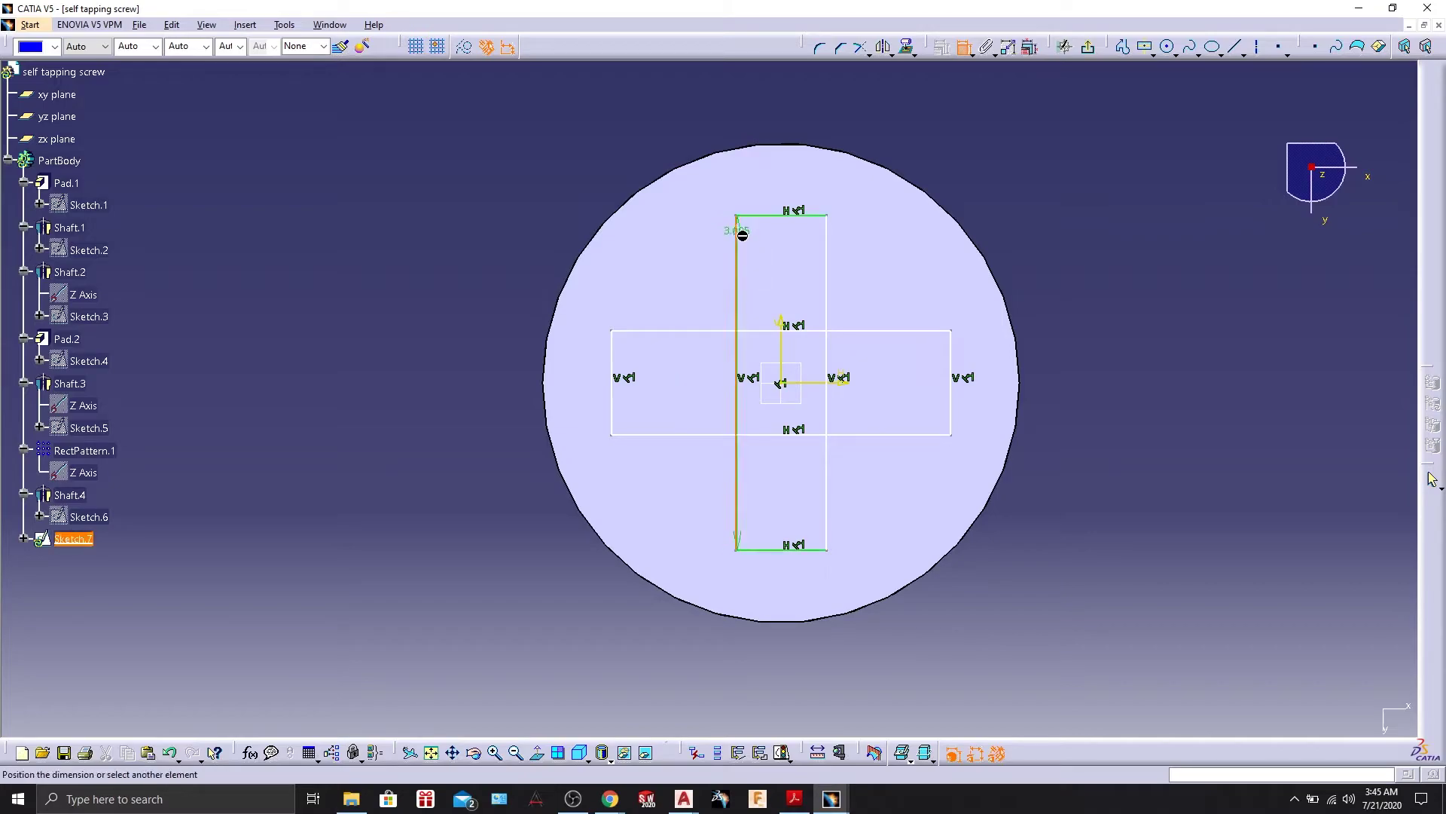
{"action": "left_click", "coordinate": [829, 231]}
{"action": "left_click", "coordinate": [776, 113]}
{"action": "double_click", "coordinate": [774, 113]}
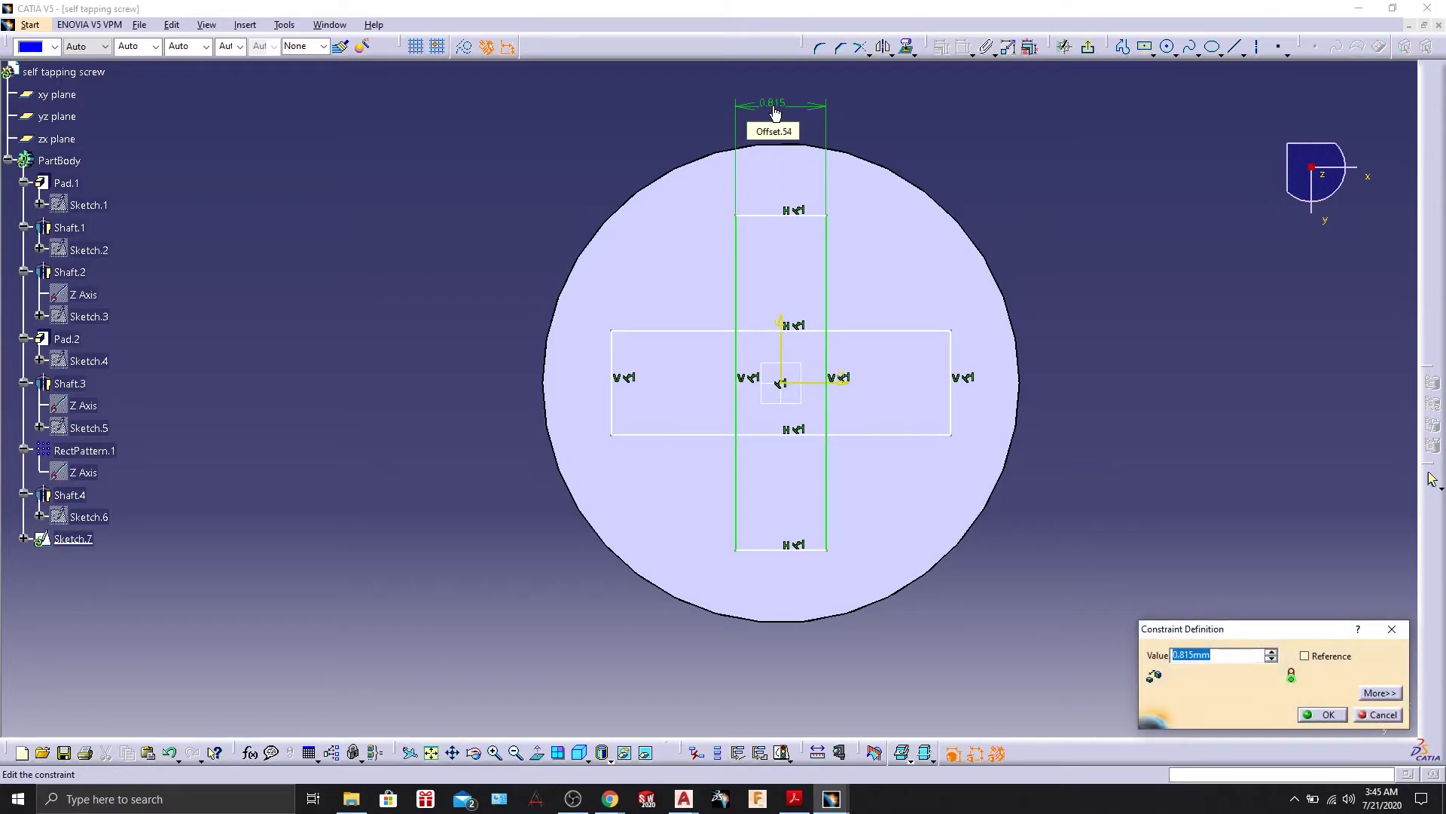
{"action": "key", "text": "Return"}
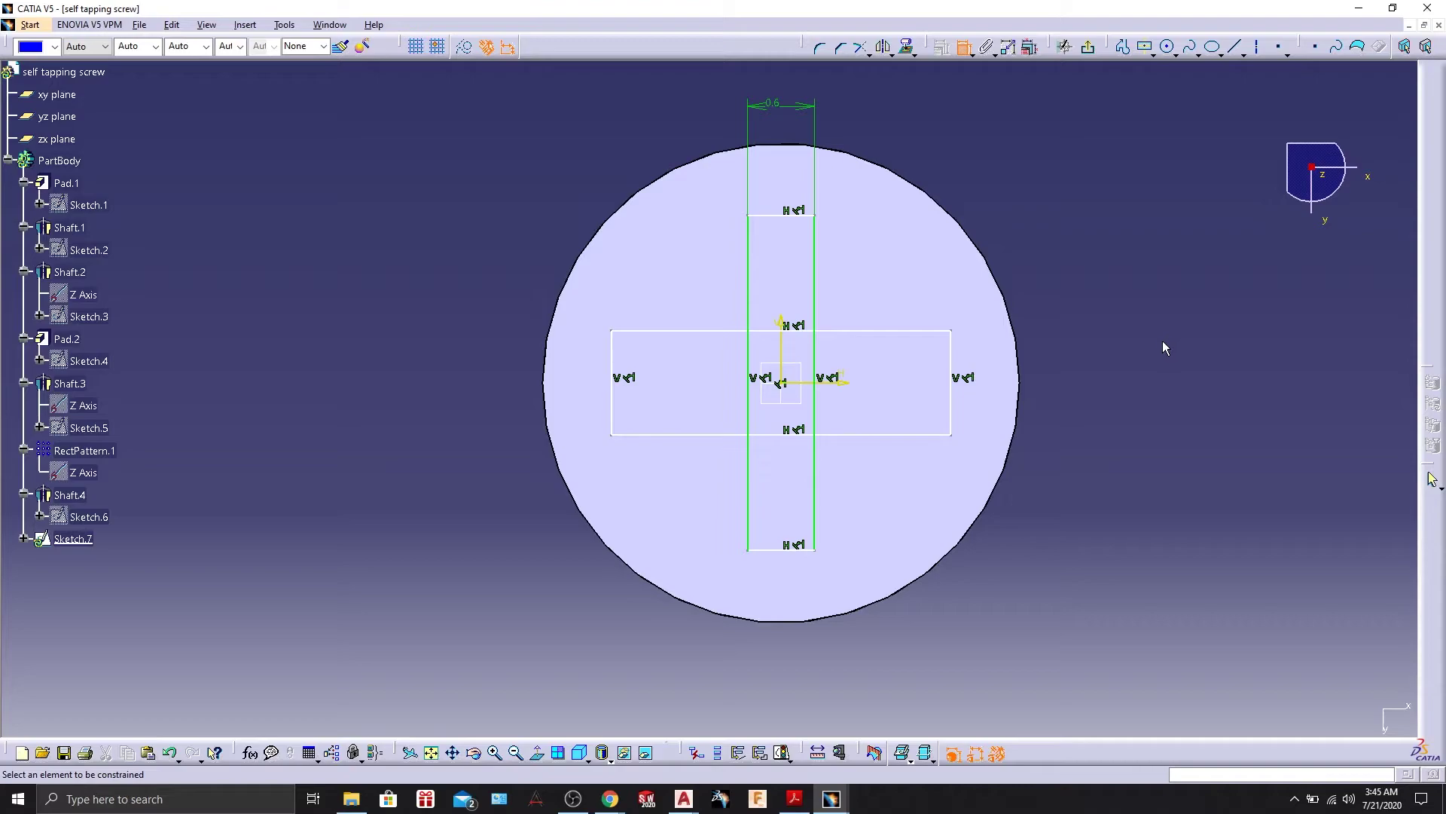
Dimension the distance between the horizontal rectangle's long sides to 0.6 mm.
{"action": "left_click", "coordinate": [932, 329]}
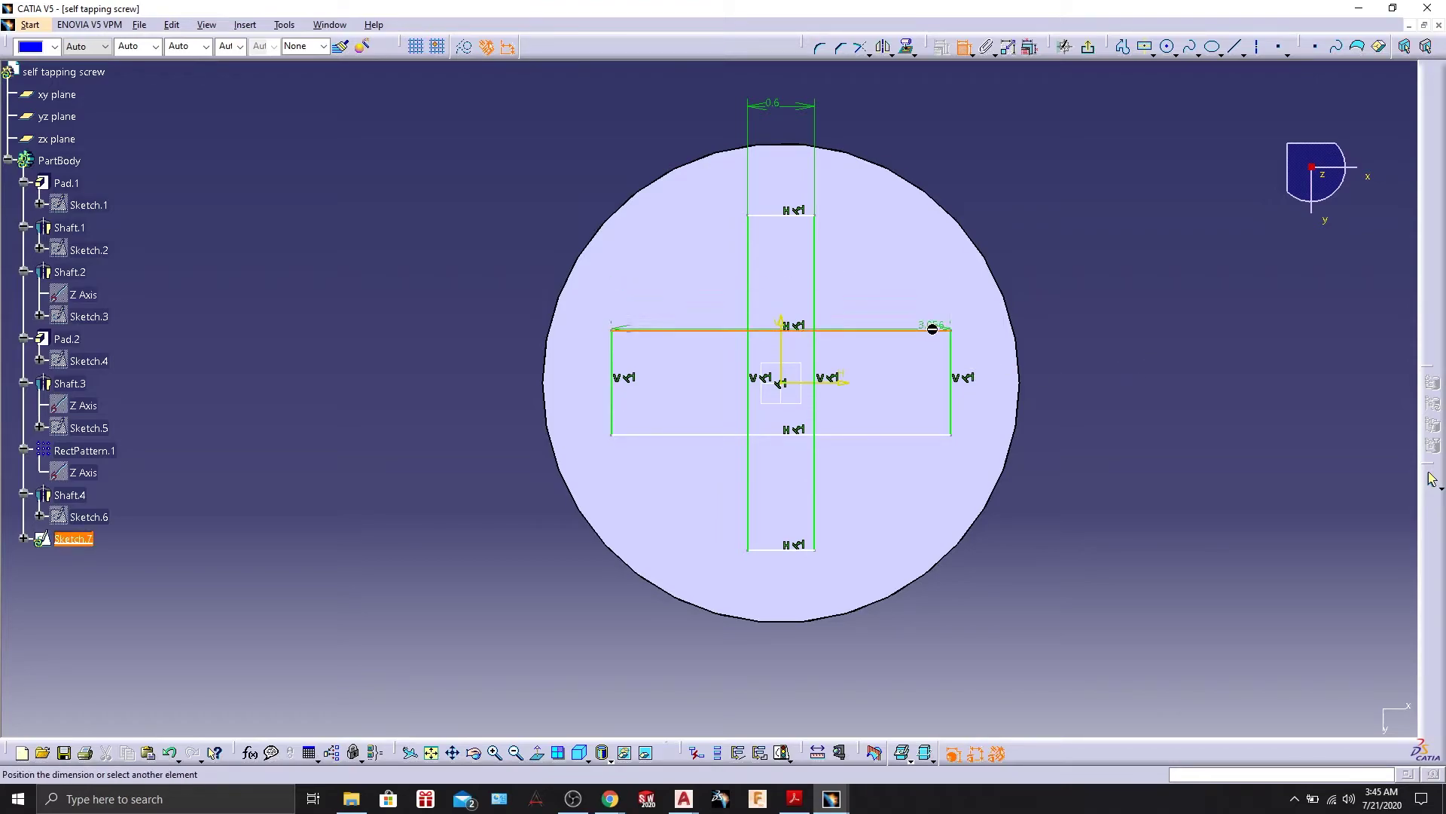
{"action": "left_click", "coordinate": [937, 434]}
{"action": "left_click", "coordinate": [1063, 378]}
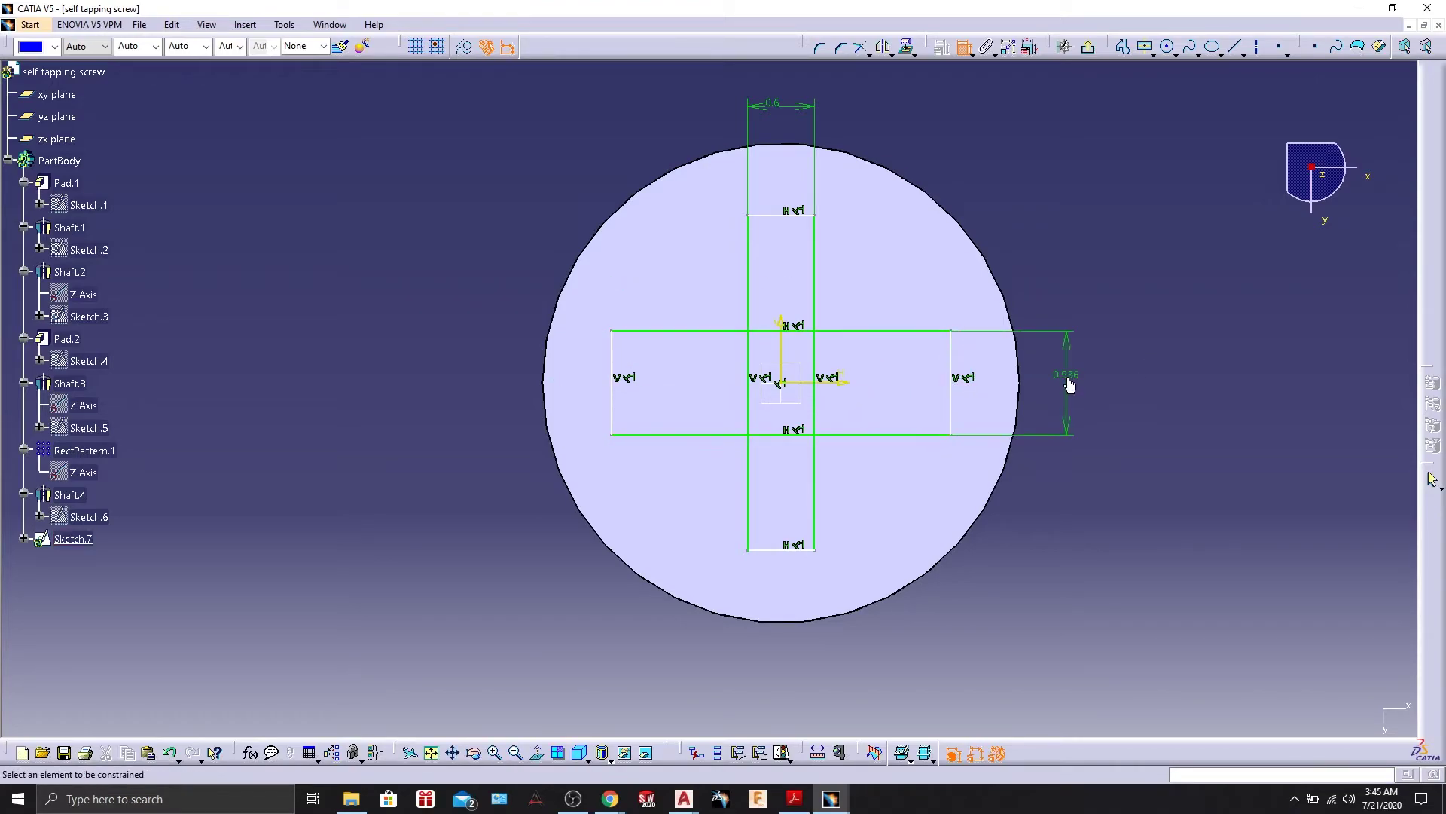
{"action": "double_click", "coordinate": [1068, 381]}
{"action": "type", "text": ".6"}
{"action": "key", "text": "Return"}
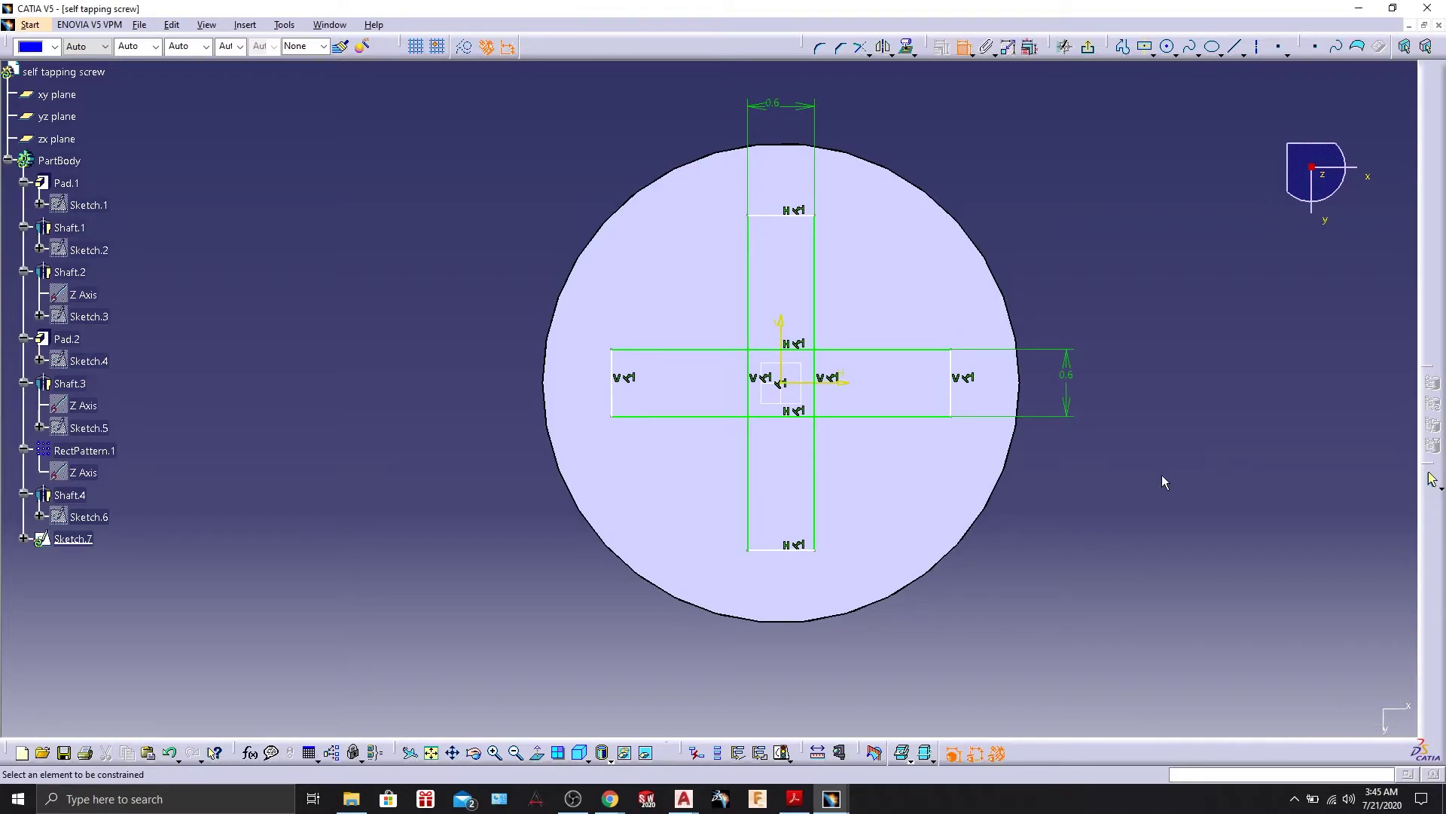
Dimension the distance from the horizontal axis to the vertical rectangle's upper short side to 1 mm.
{"action": "left_click", "coordinate": [836, 384]}
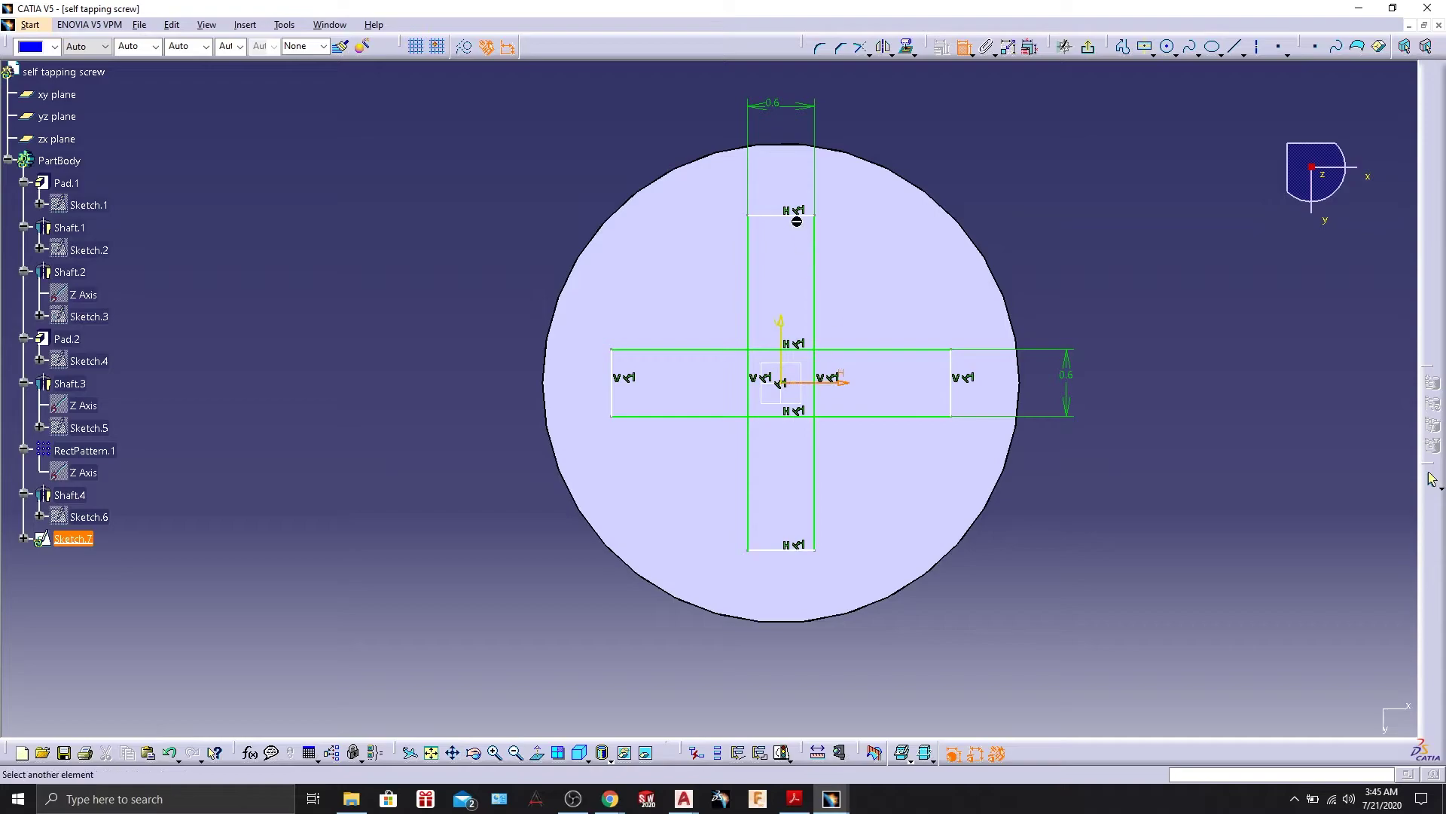
{"action": "left_click", "coordinate": [793, 216]}
{"action": "left_click", "coordinate": [1099, 250]}
{"action": "double_click", "coordinate": [1098, 240]}
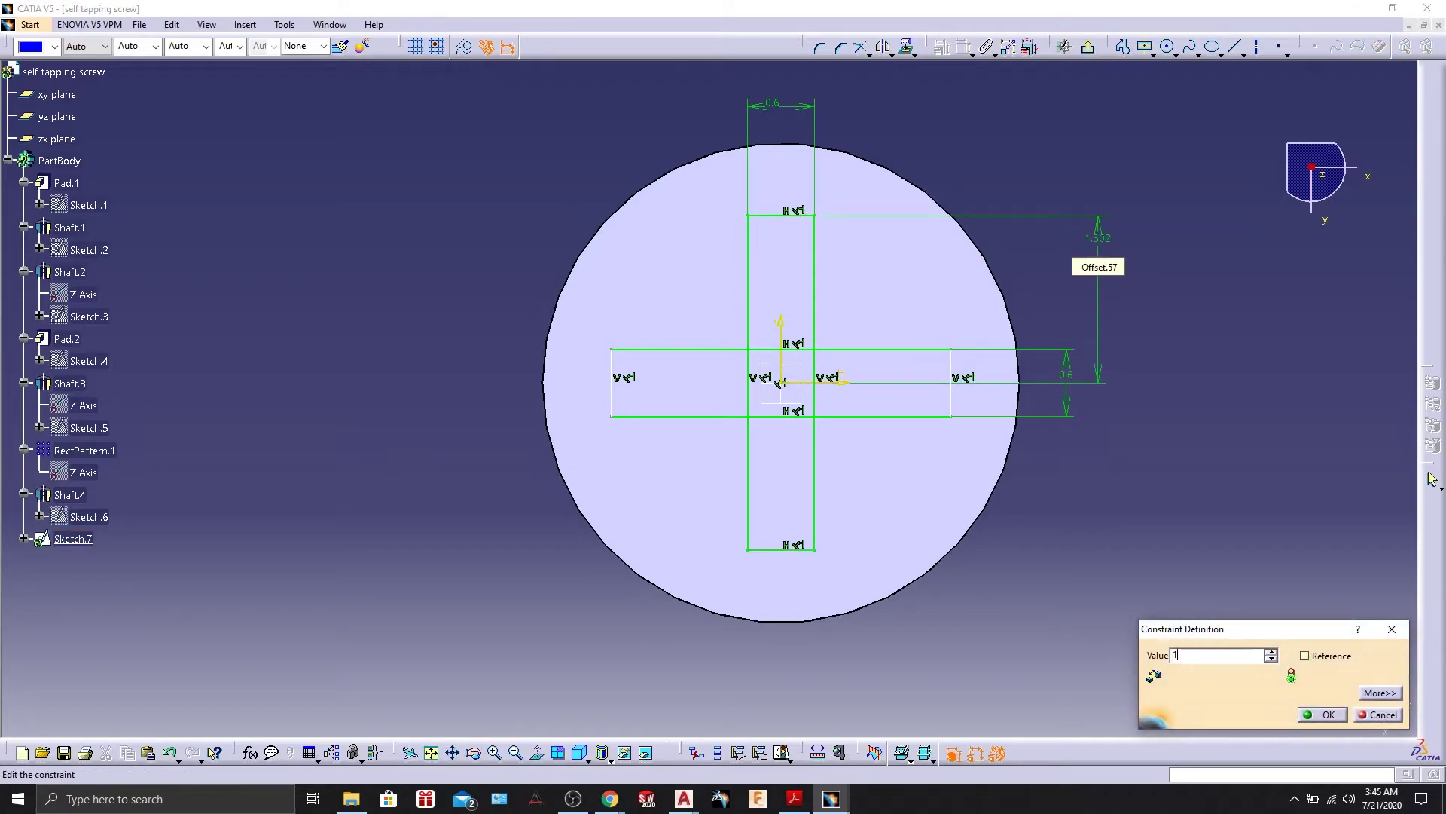
{"action": "type", "text": "1"}
{"action": "key", "text": "Return"}
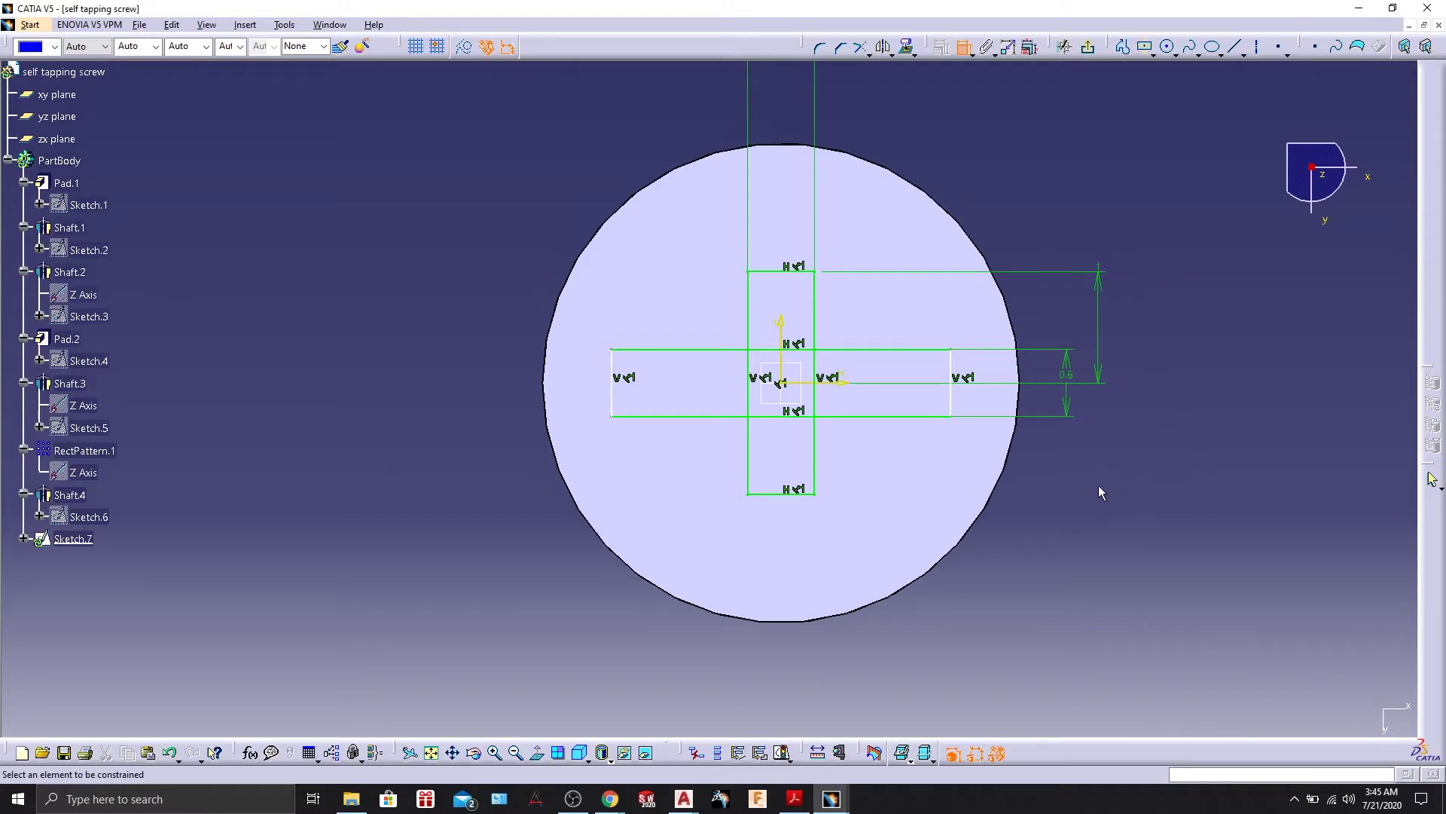
Dimension the distance from the vertical axis to the horizontal rectangle's right short side to 1 mm.
{"action": "left_click", "coordinate": [781, 354]}
{"action": "left_click", "coordinate": [960, 375]}
{"action": "double_click", "coordinate": [1057, 512]}
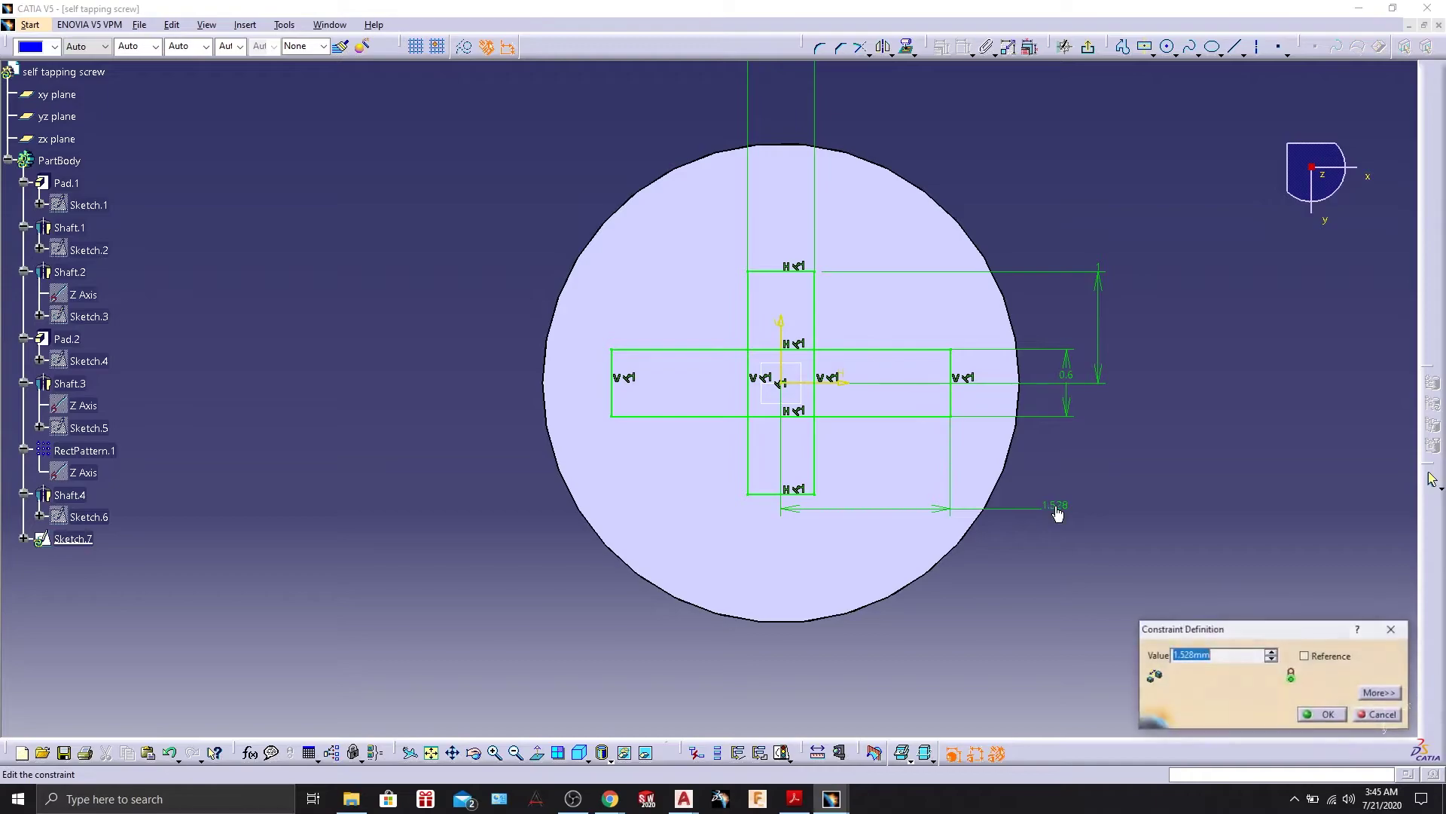
{"action": "type", "text": "1"}
{"action": "key", "text": "Return"}
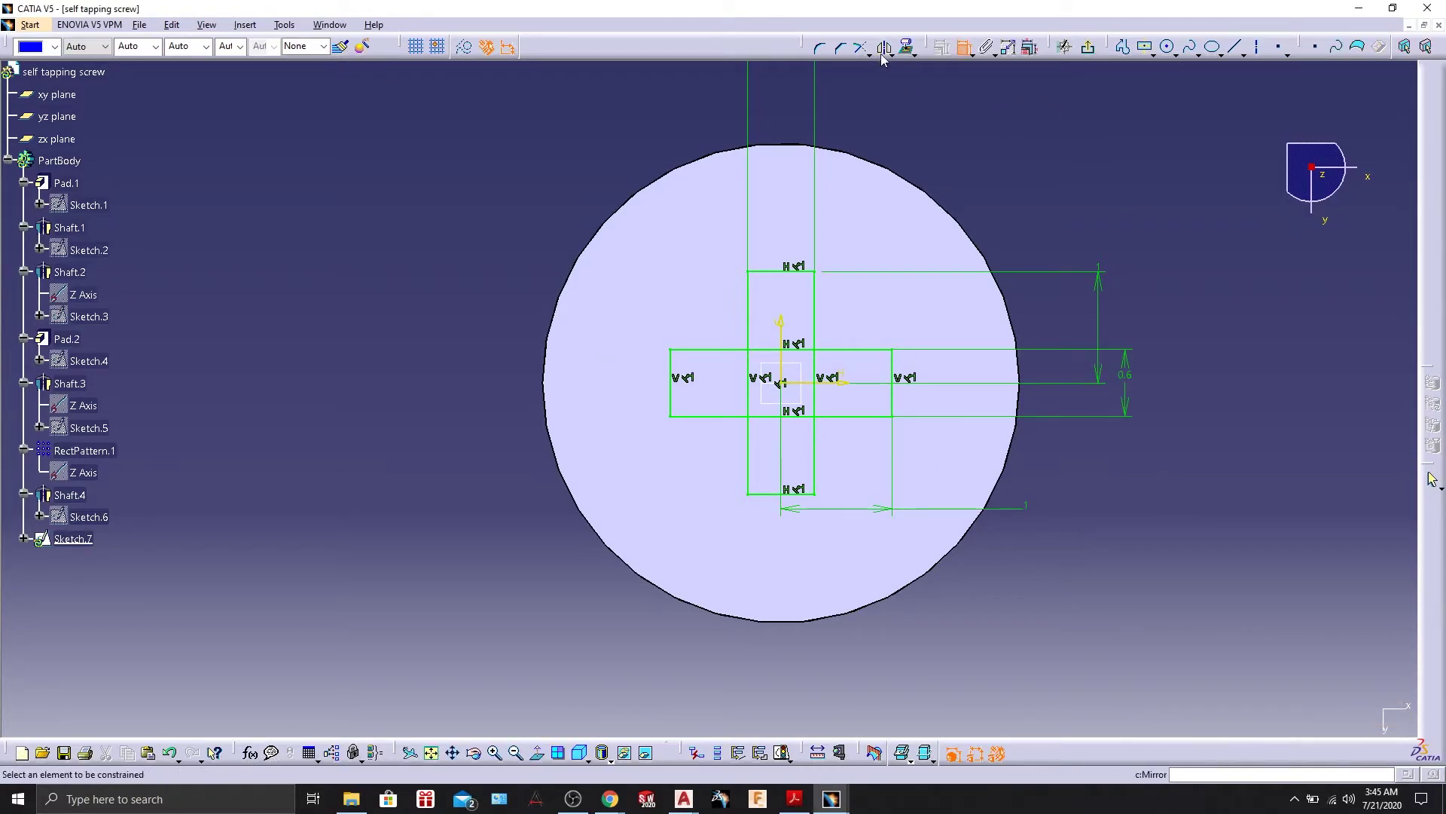
Quick Trim the inner segments where the rectangles overlap to leave a single cross outline, and exit the sketch.
{"action": "left_click", "coordinate": [886, 52]}
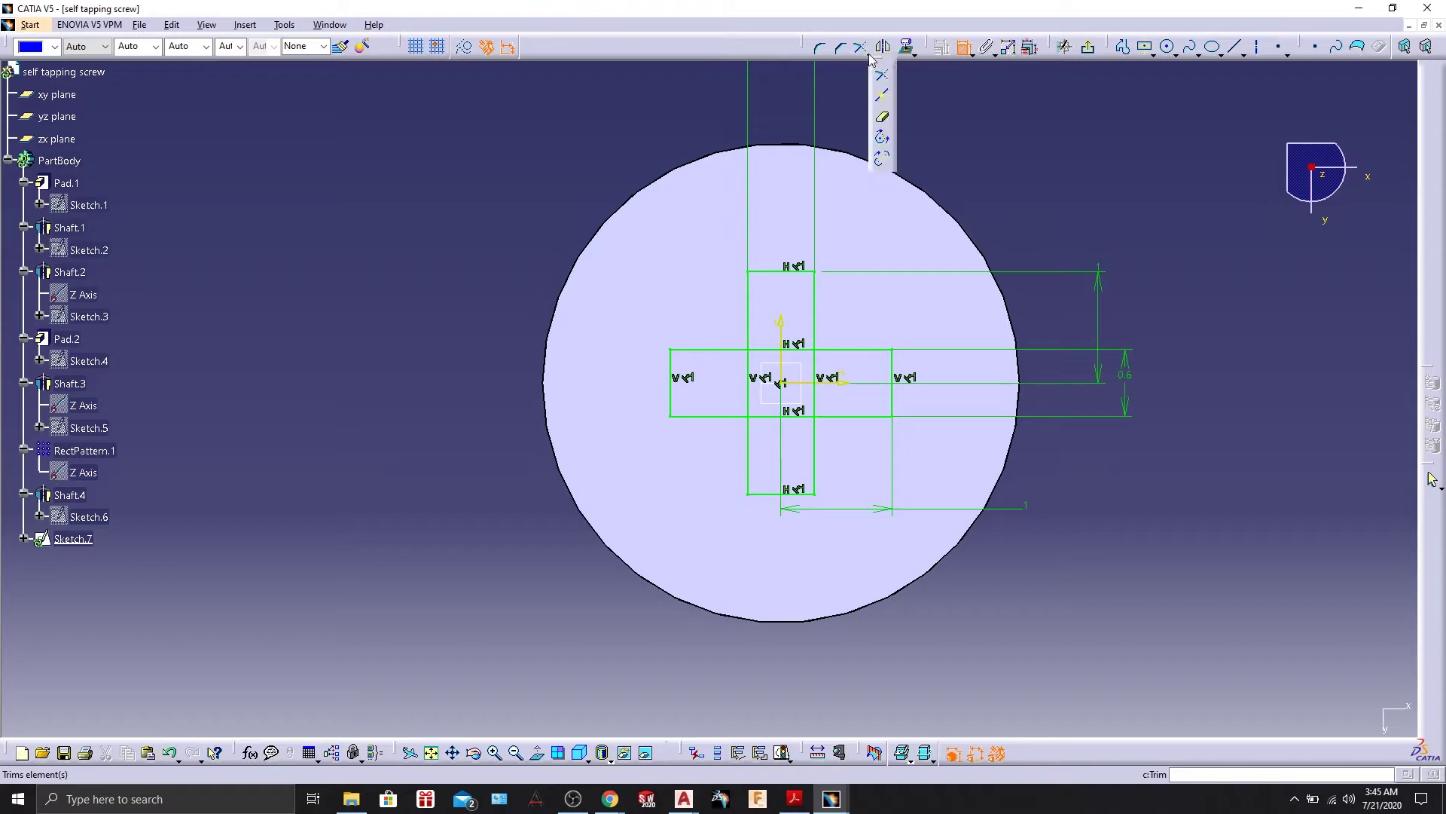
{"action": "left_click", "coordinate": [884, 119]}
{"action": "left_click", "coordinate": [762, 349]}
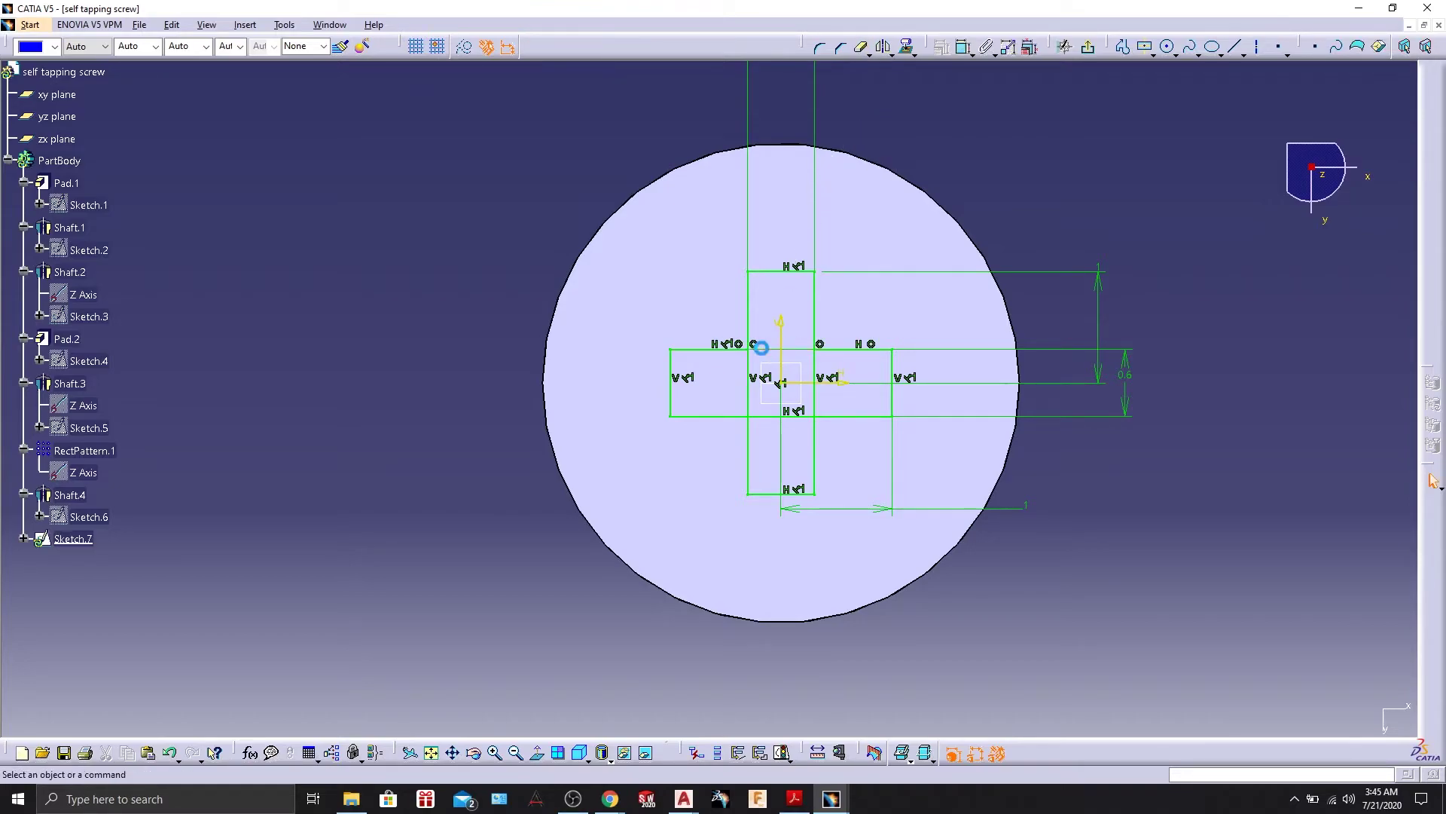
{"action": "left_click", "coordinate": [863, 50]}
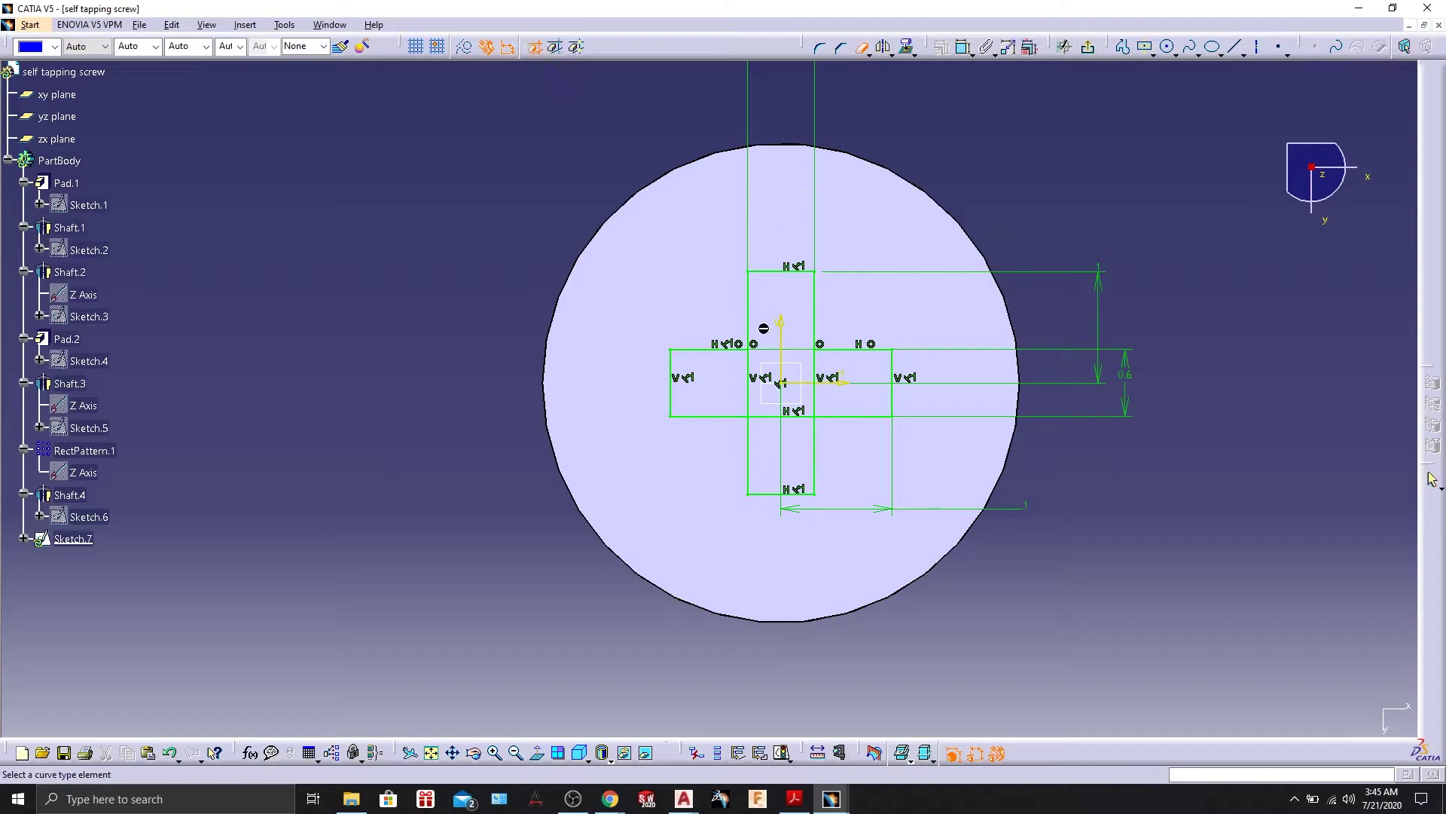
{"action": "left_click", "coordinate": [747, 374]}
{"action": "left_click", "coordinate": [815, 377]}
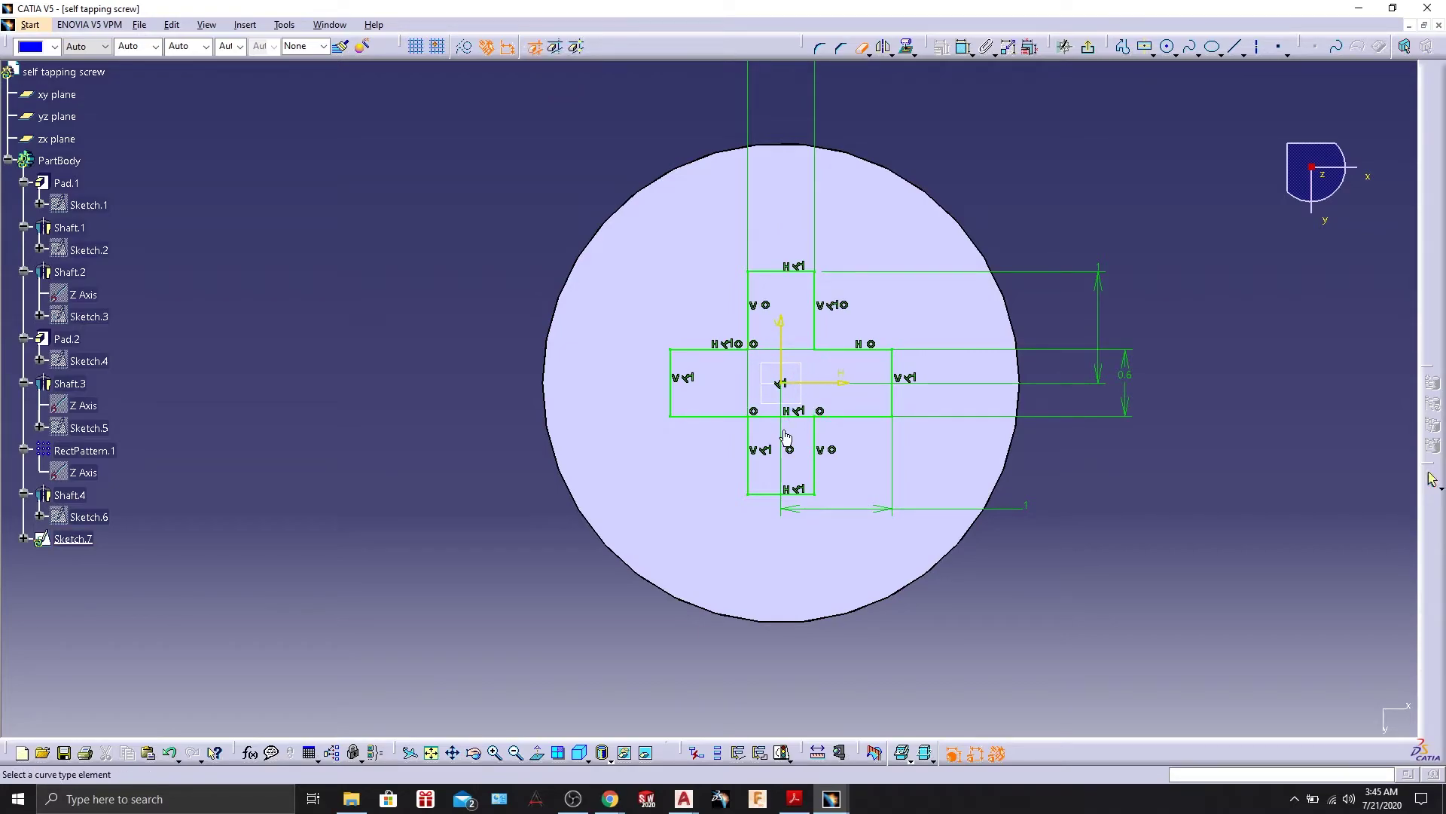
{"action": "left_click", "coordinate": [785, 416]}
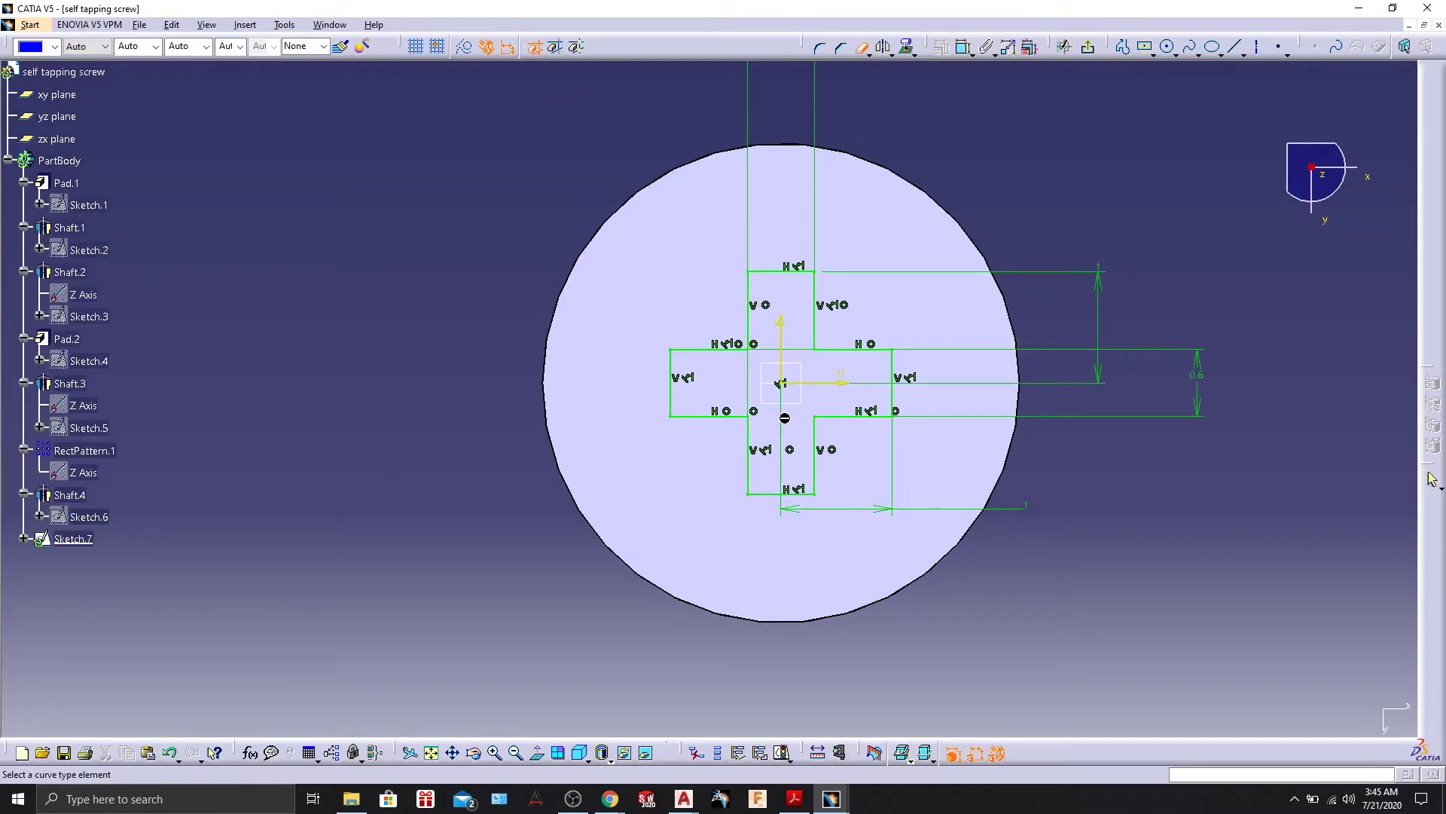
{"action": "left_click", "coordinate": [1088, 47]}
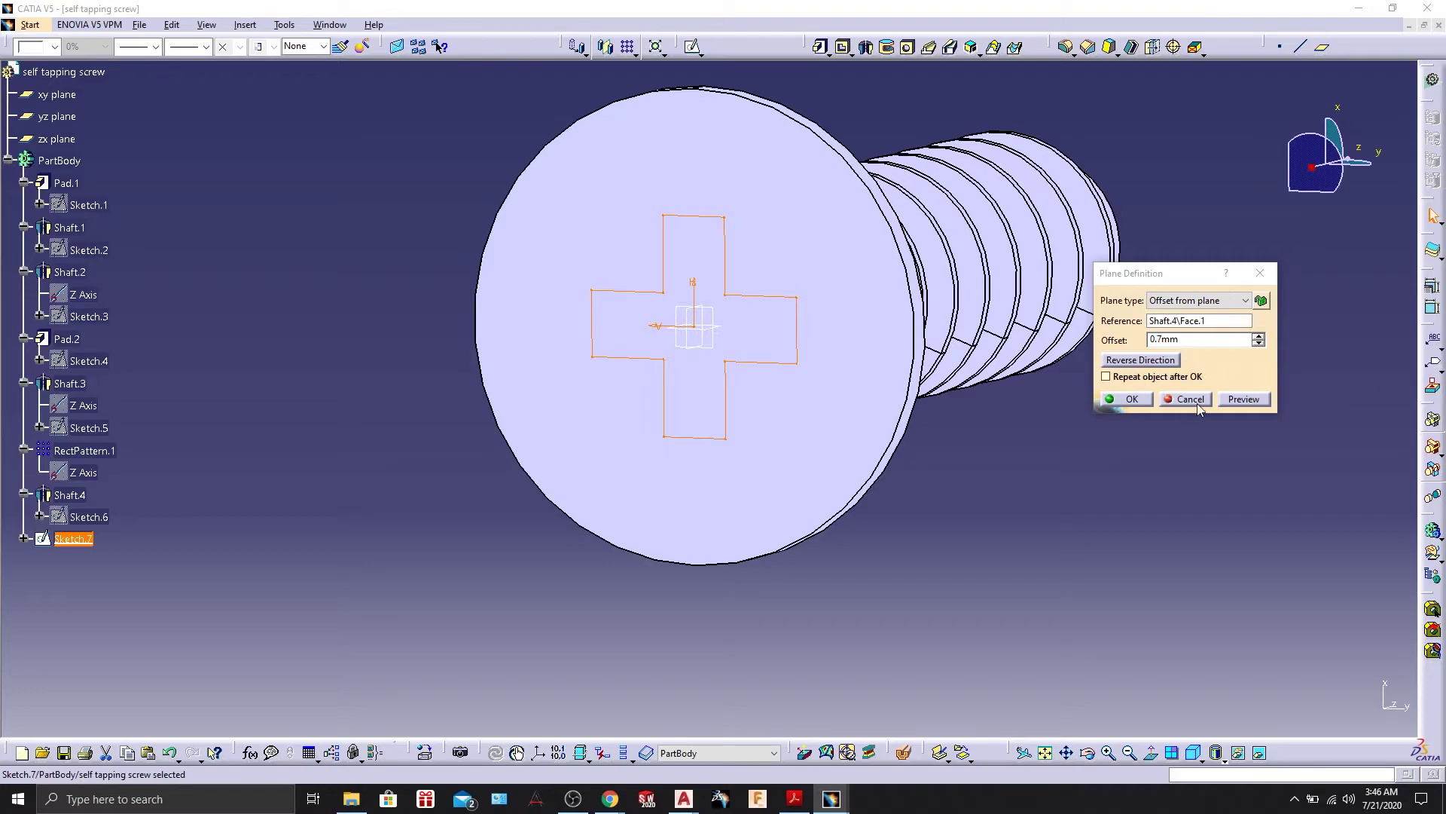
{"action": "left_click", "coordinate": [1188, 399]}
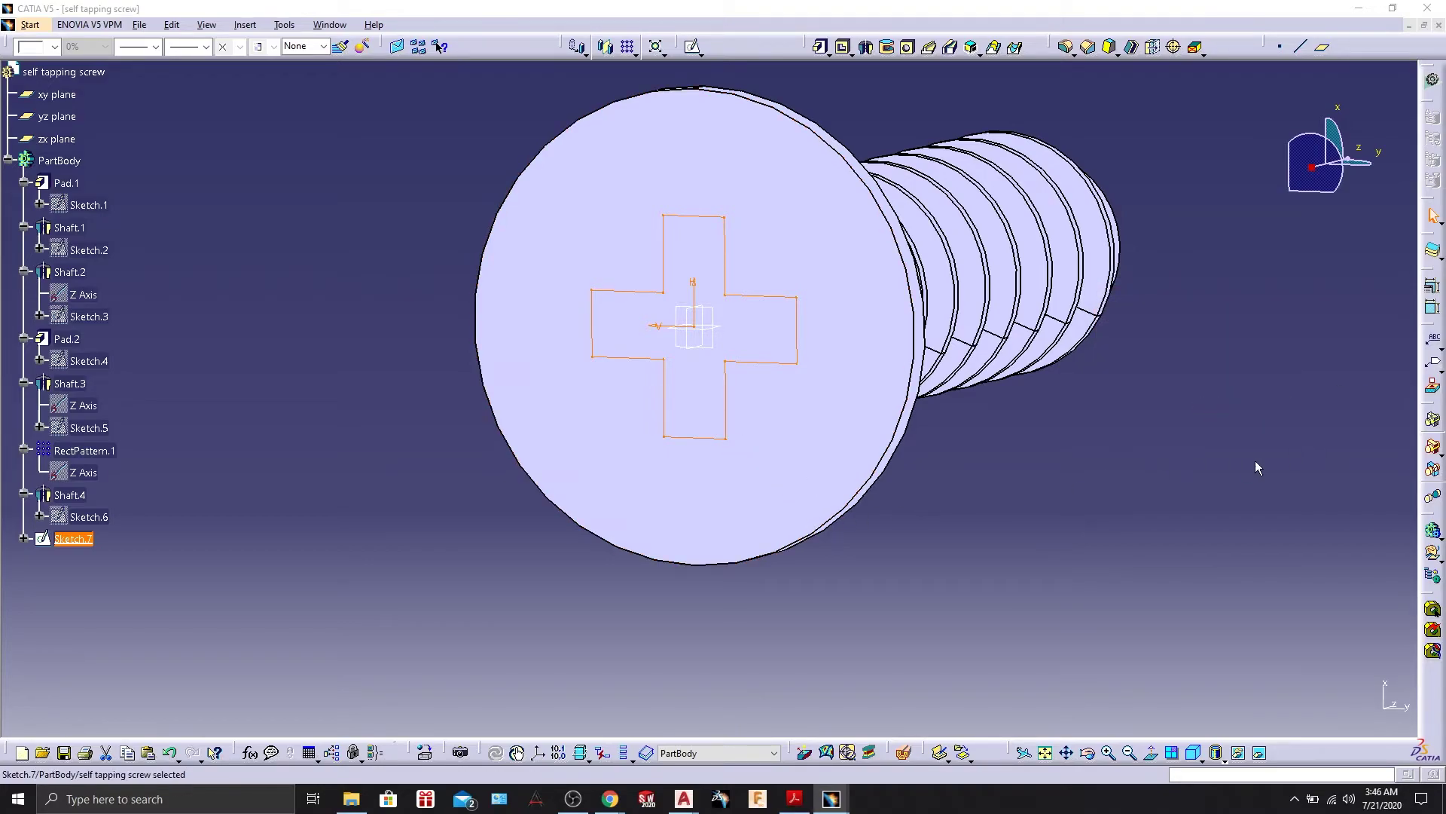
{"action": "middle_click_drag", "start_coordinate": [776, 259], "coordinate": [684, 316]}
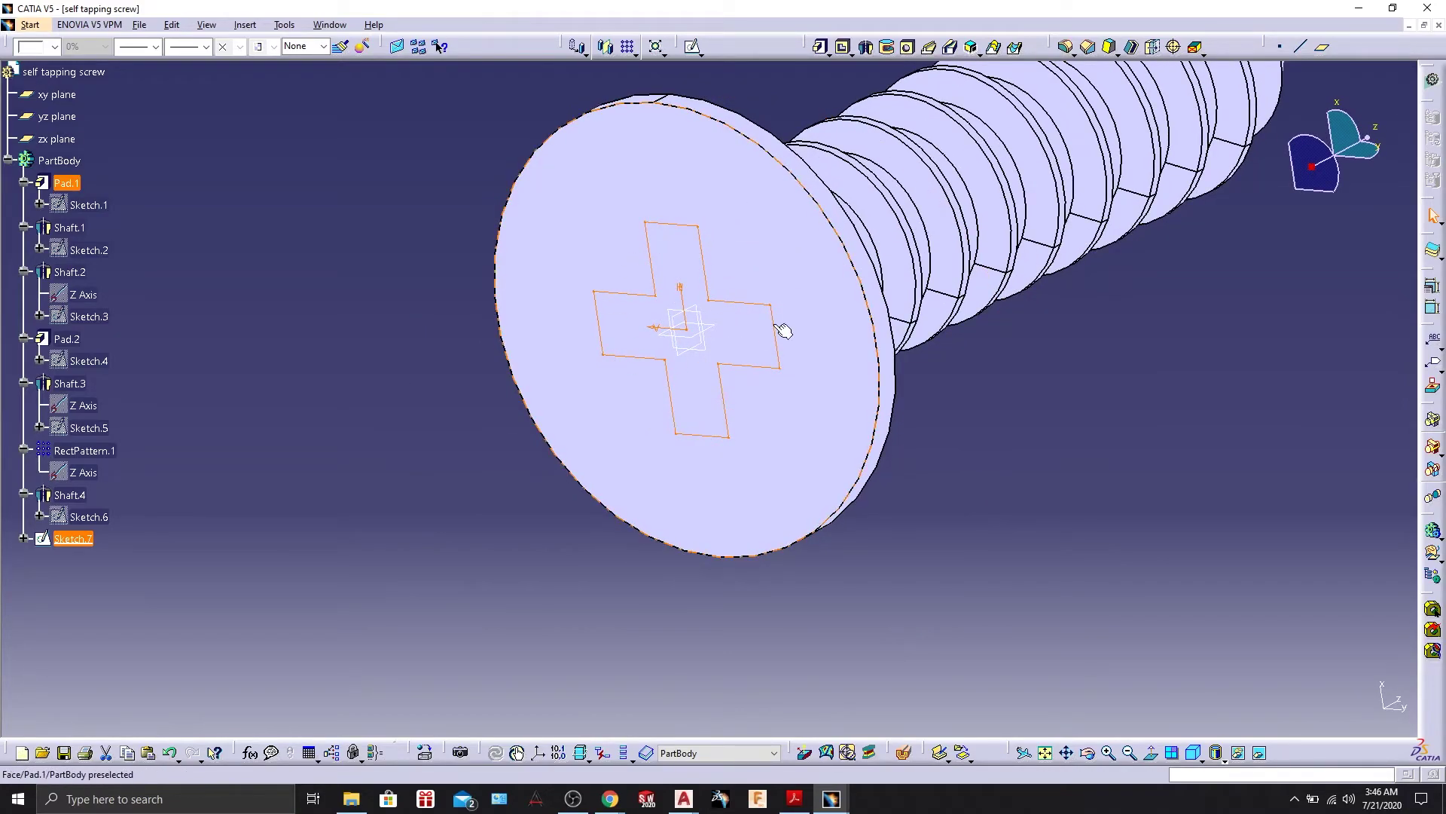
{"action": "middle_click_drag", "start_coordinate": [910, 309], "coordinate": [807, 355]}
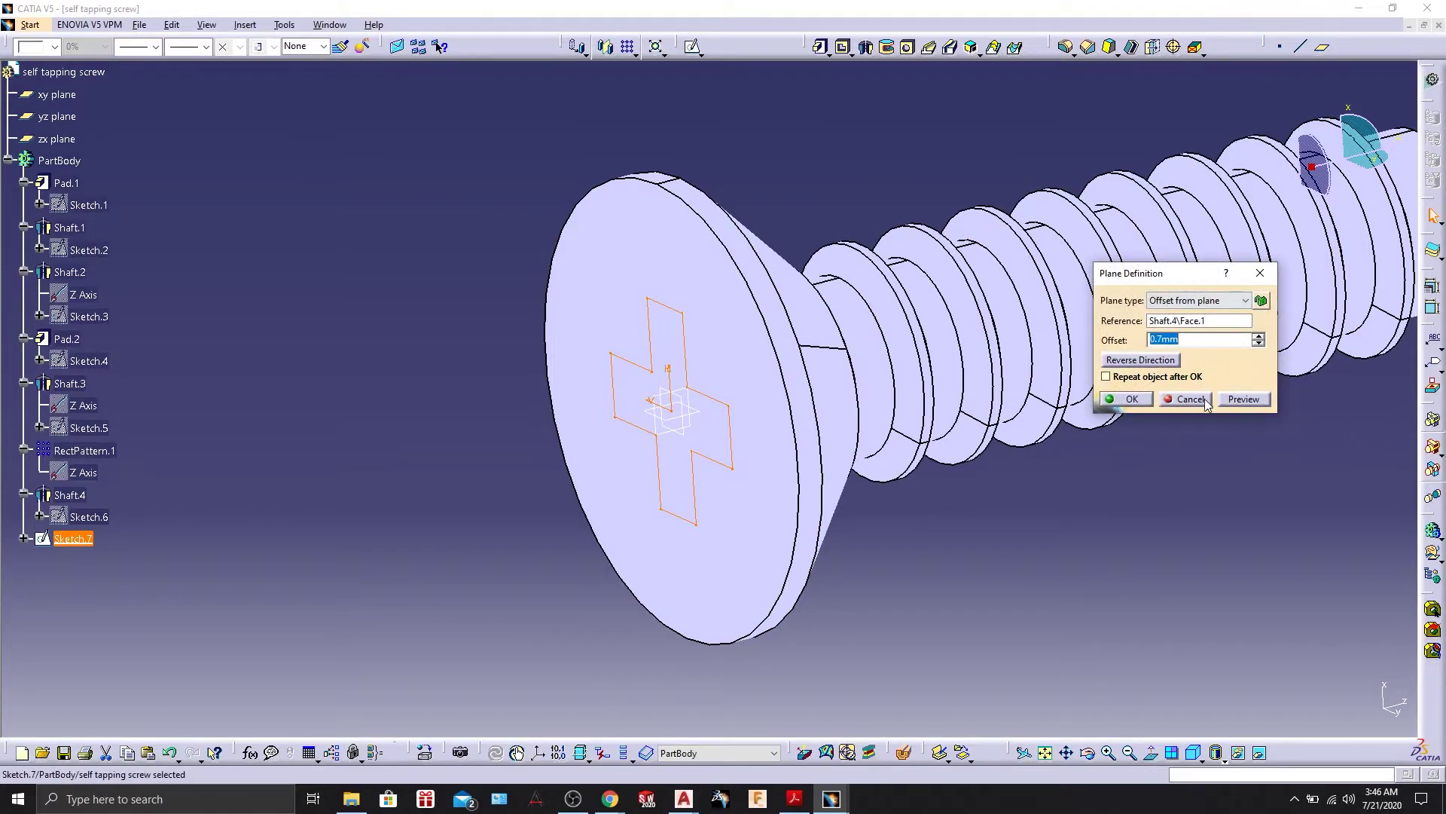
{"action": "left_click", "coordinate": [1204, 400]}
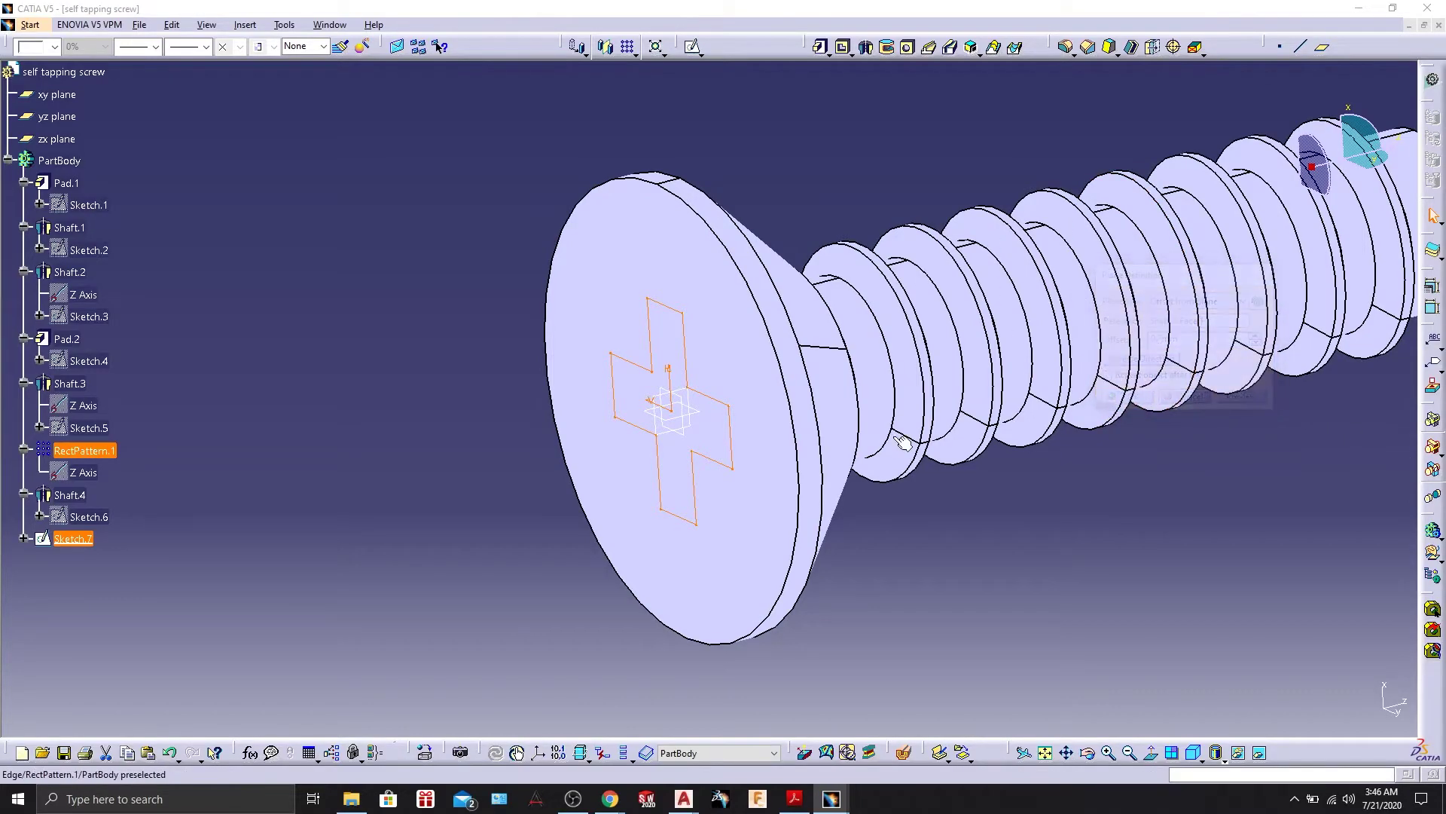
Create a reference plane offset from the xy plane, inside the screw head toward the shank.
{"action": "left_click", "coordinate": [639, 93]}
{"action": "left_click", "coordinate": [1300, 46]}
{"action": "left_click", "coordinate": [1325, 47]}
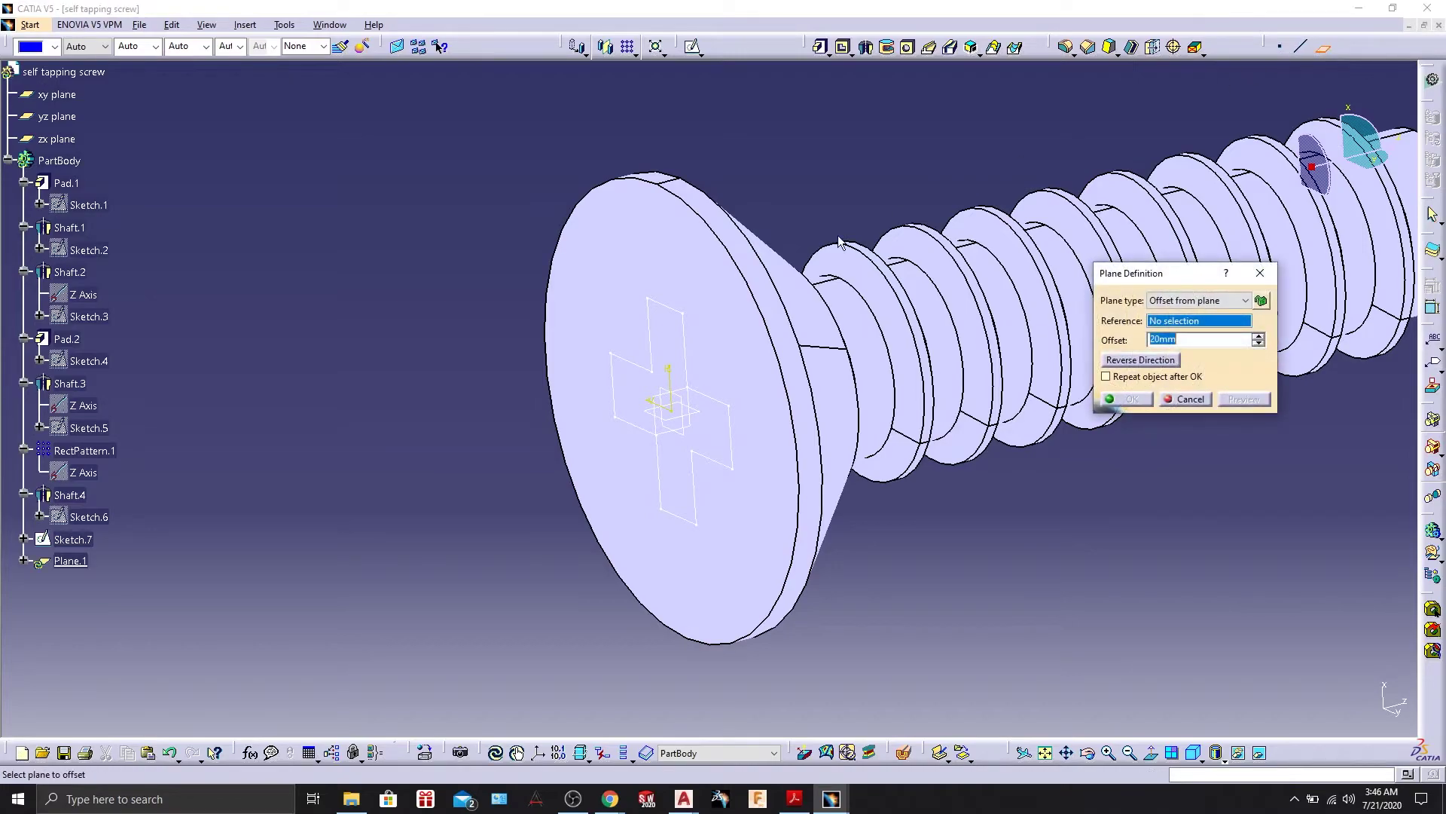
{"action": "left_click", "coordinate": [686, 402]}
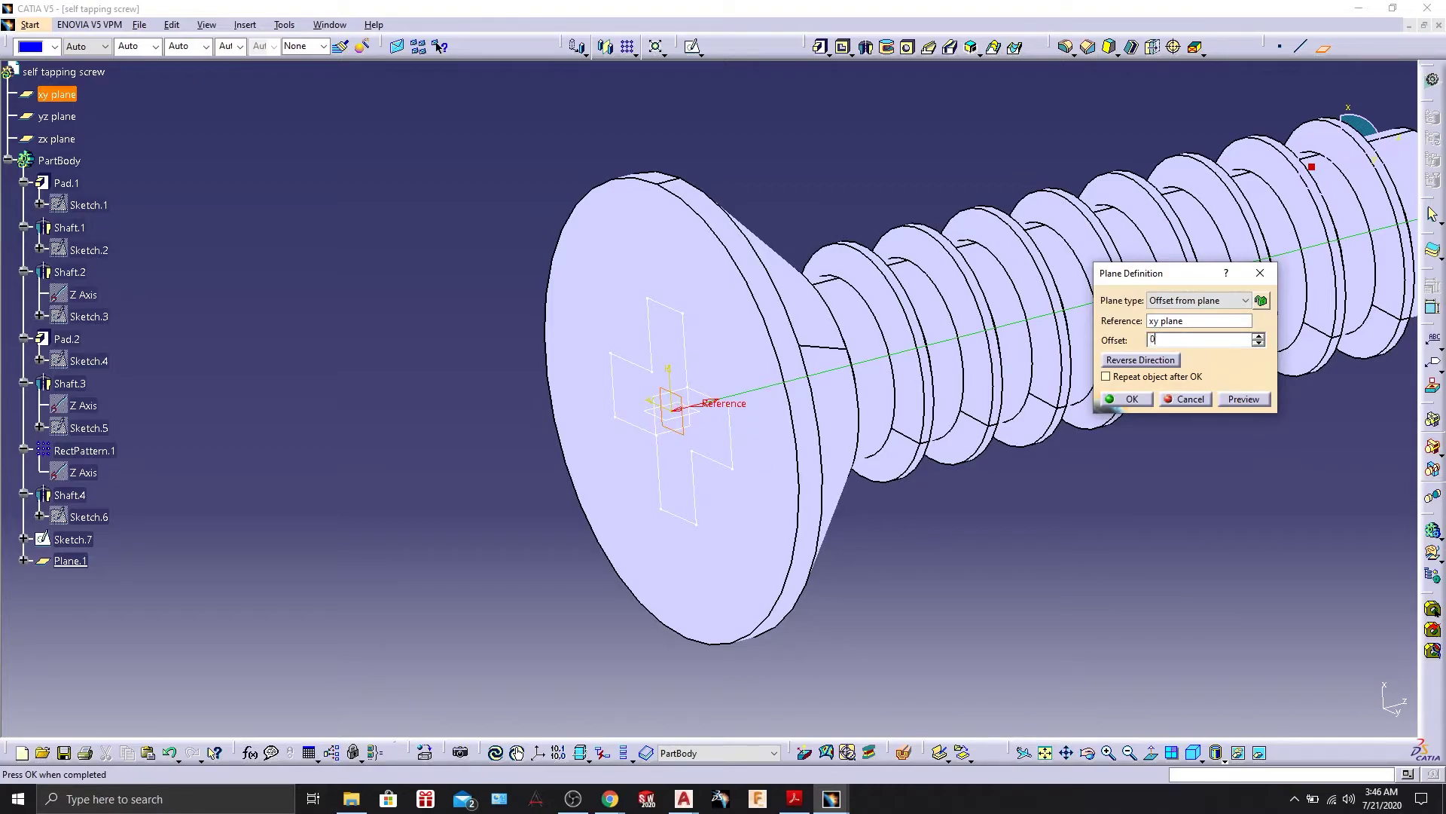
{"action": "key", "text": "Return"}
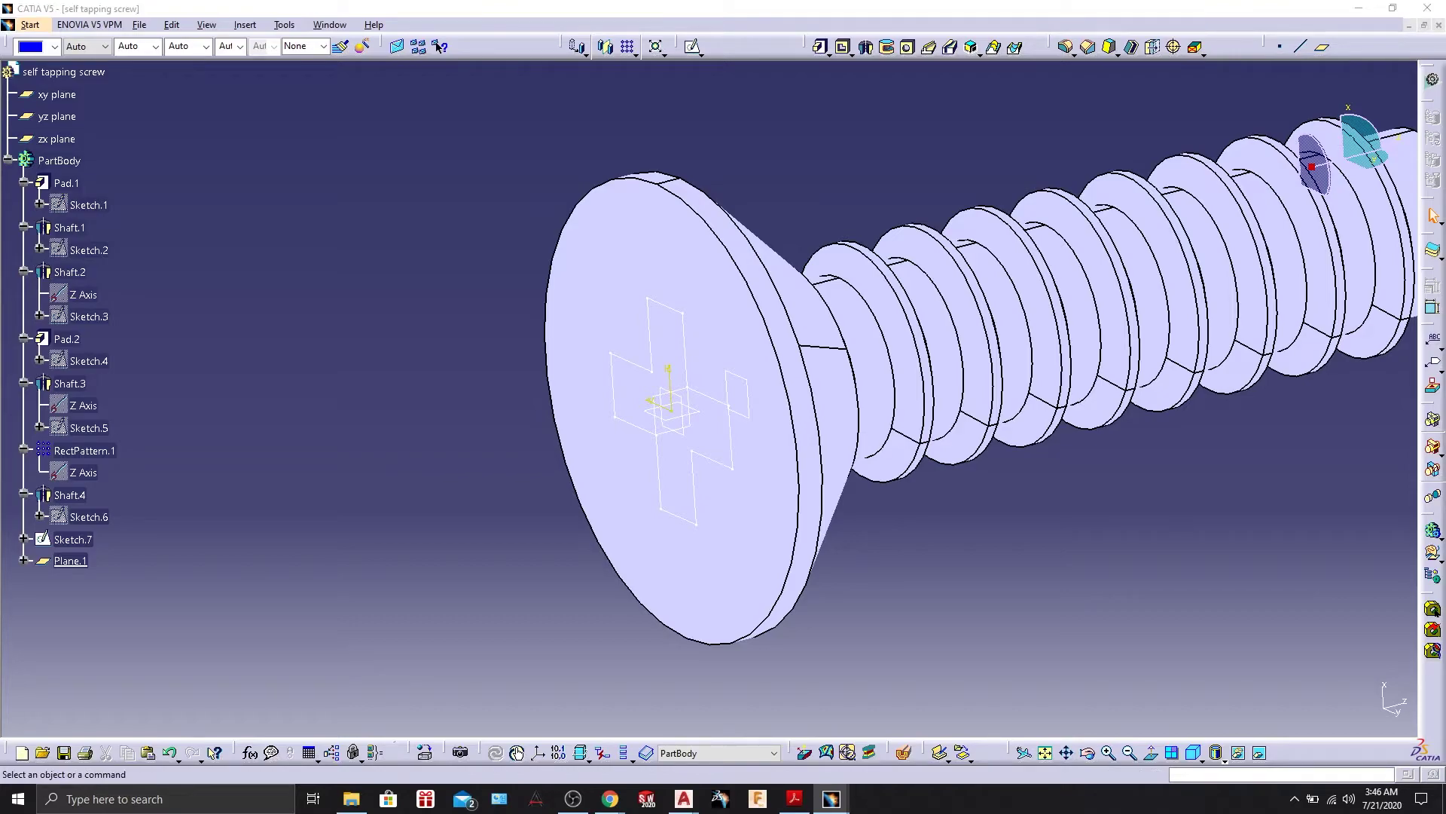
Open a new sketch on the offset plane inside the screw head.
{"action": "left_click", "coordinate": [739, 383]}
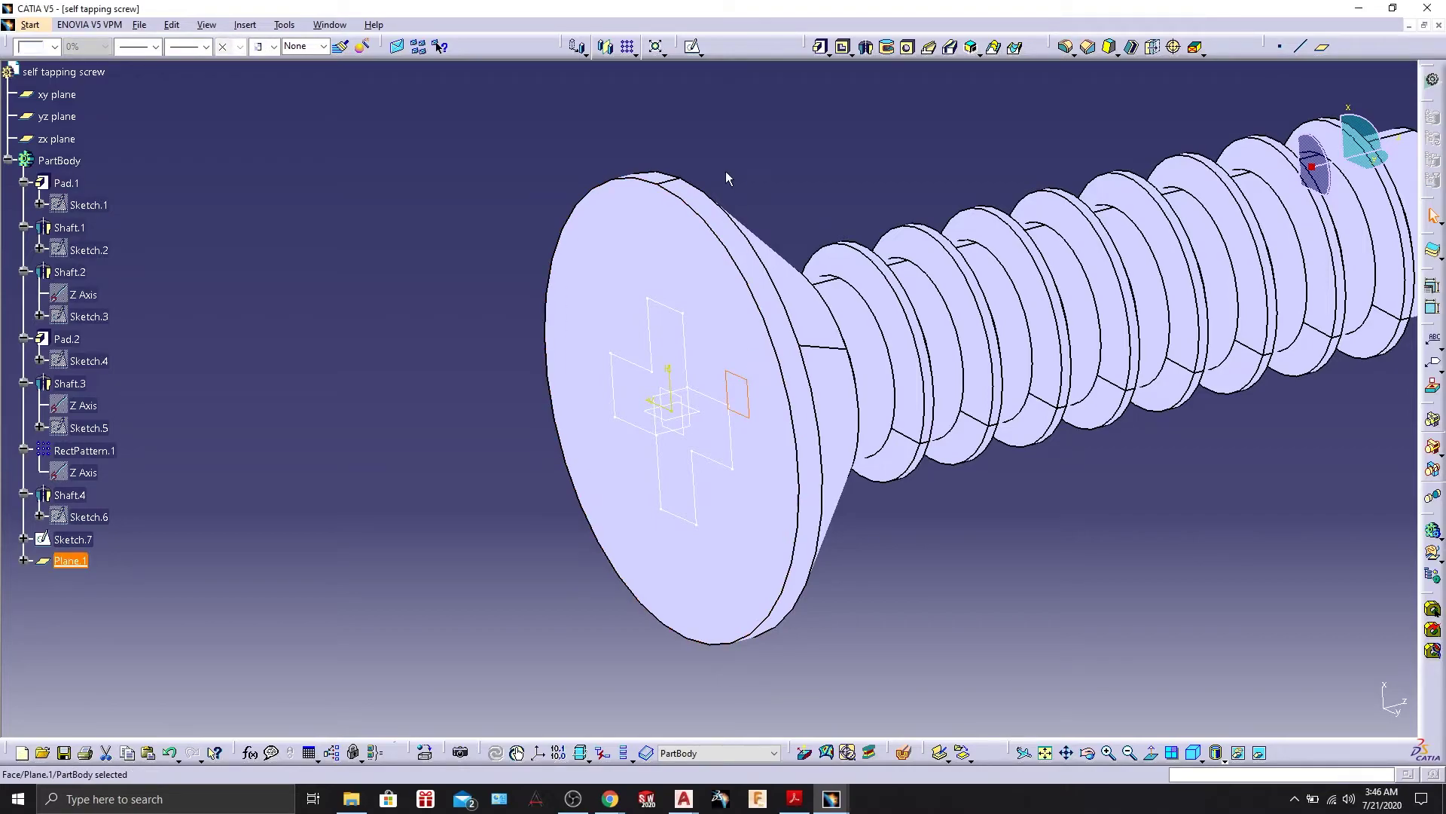
{"action": "left_click", "coordinate": [691, 48]}
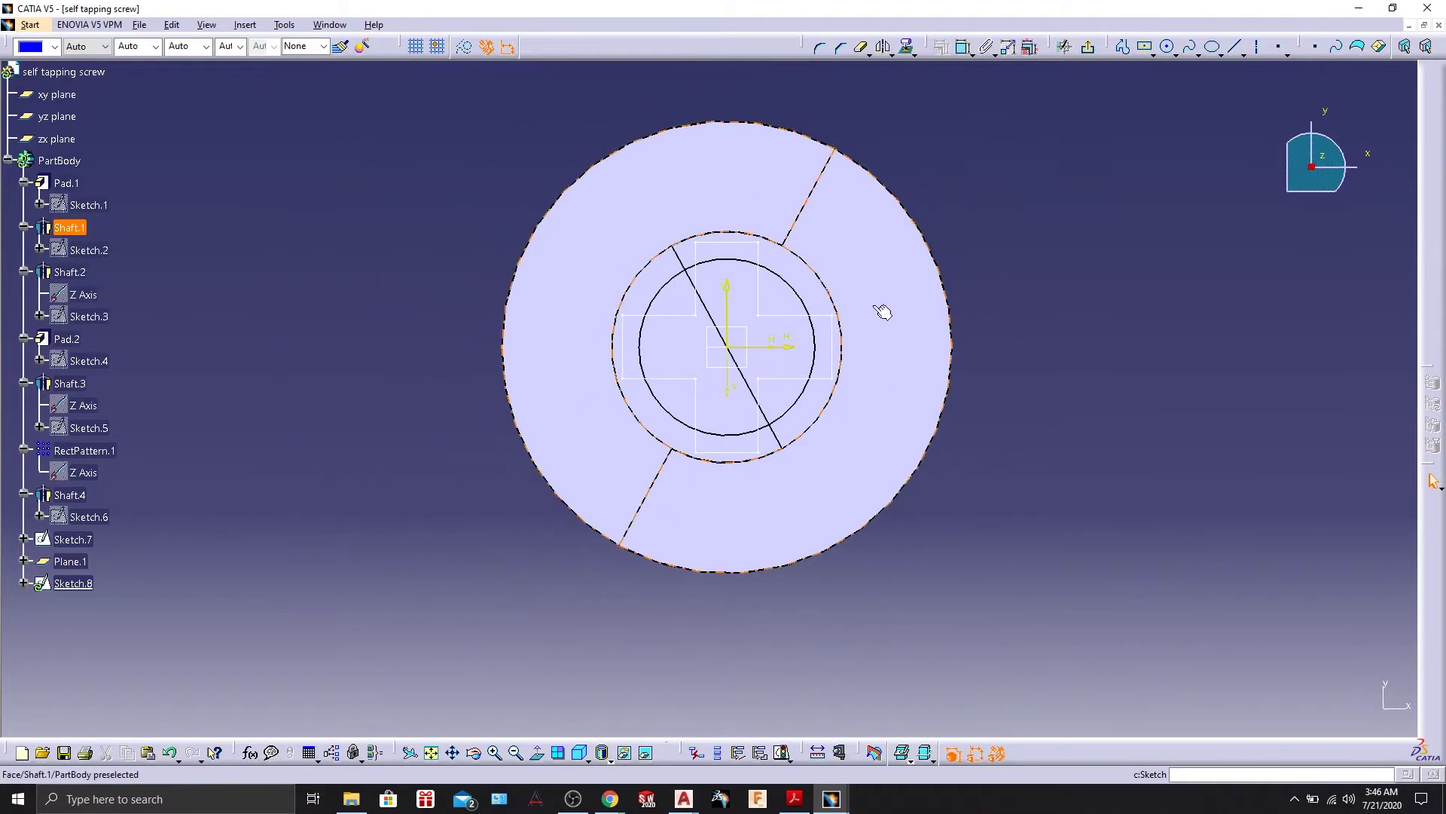
{"action": "mouse_move", "coordinate": [1000, 453]}
{"action": "middle_mouse_down"}
{"action": "mouse_move", "coordinate": [1021, 411]}
{"action": "mouse_move", "coordinate": [1078, 436]}
{"action": "middle_mouse_up"}
{"action": "scroll", "coordinate": [1027, 427], "scroll_direction": "up", "scroll_amount": 2}
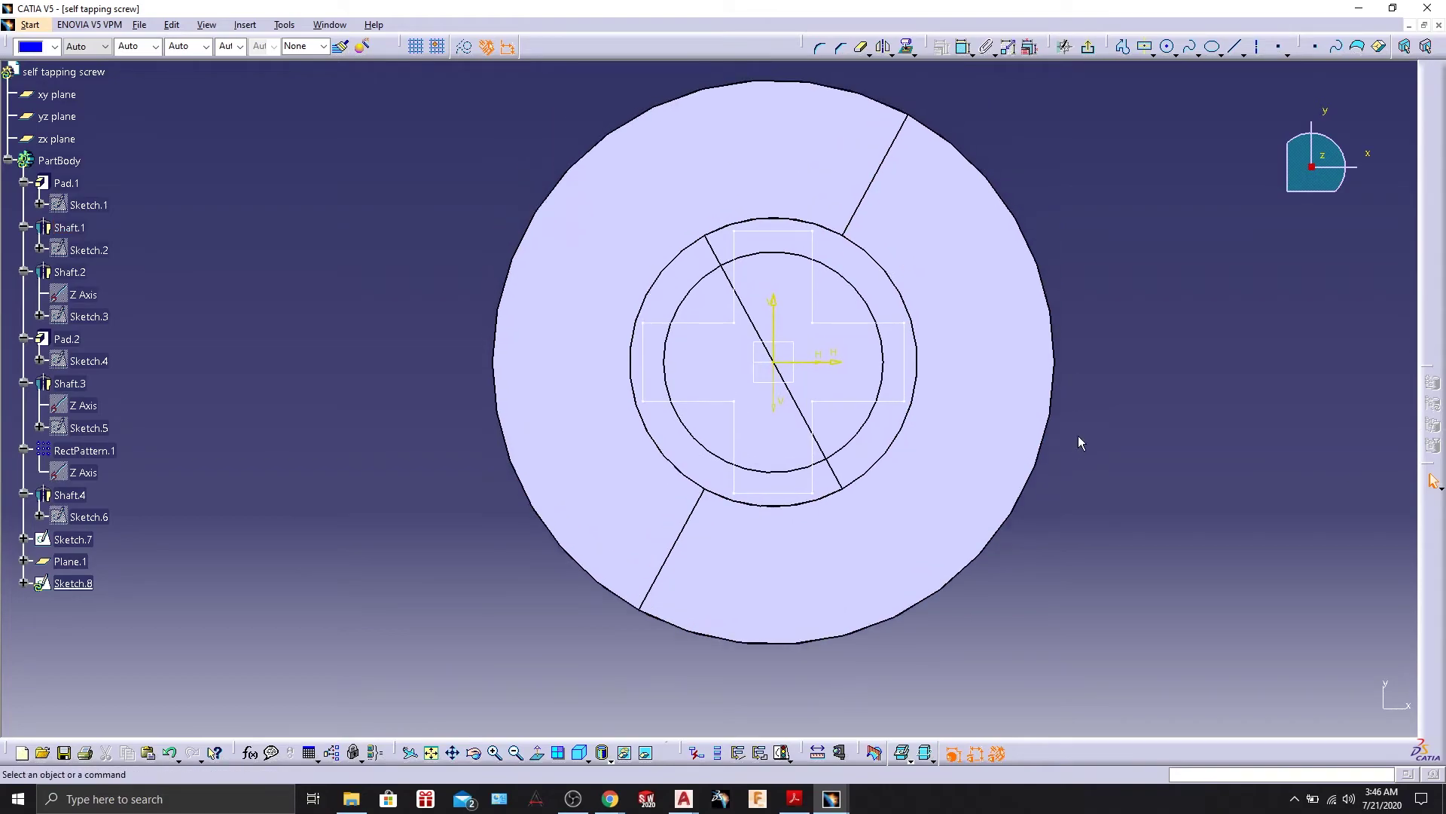
Draw two crossing centered rectangles at the origin inside the first cross outline, a vertical one about 0.45 mm wide and a horizontal one.
{"action": "left_click", "coordinate": [1123, 47]}
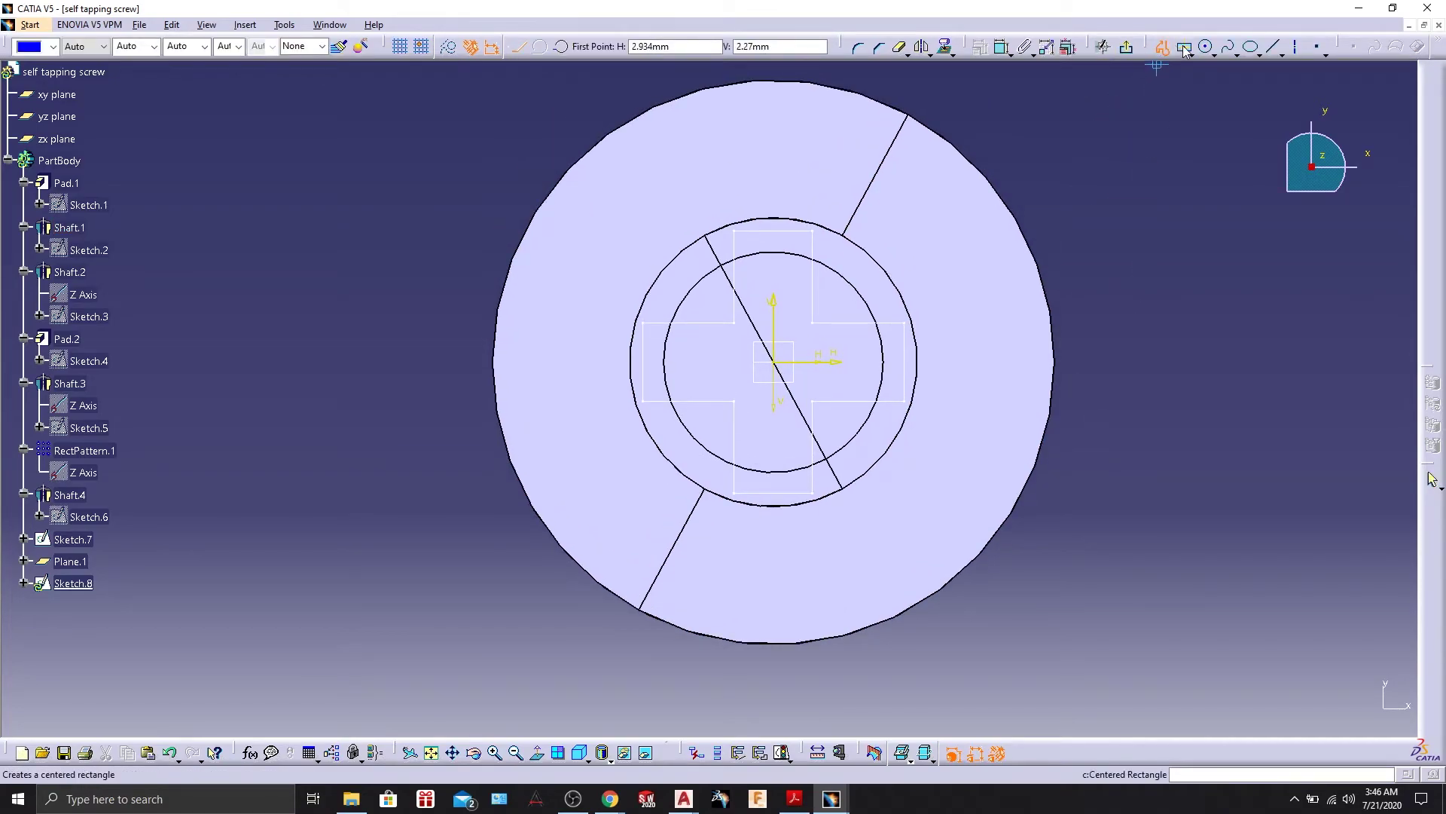
{"action": "left_click", "coordinate": [1228, 47]}
{"action": "left_click", "coordinate": [774, 362]}
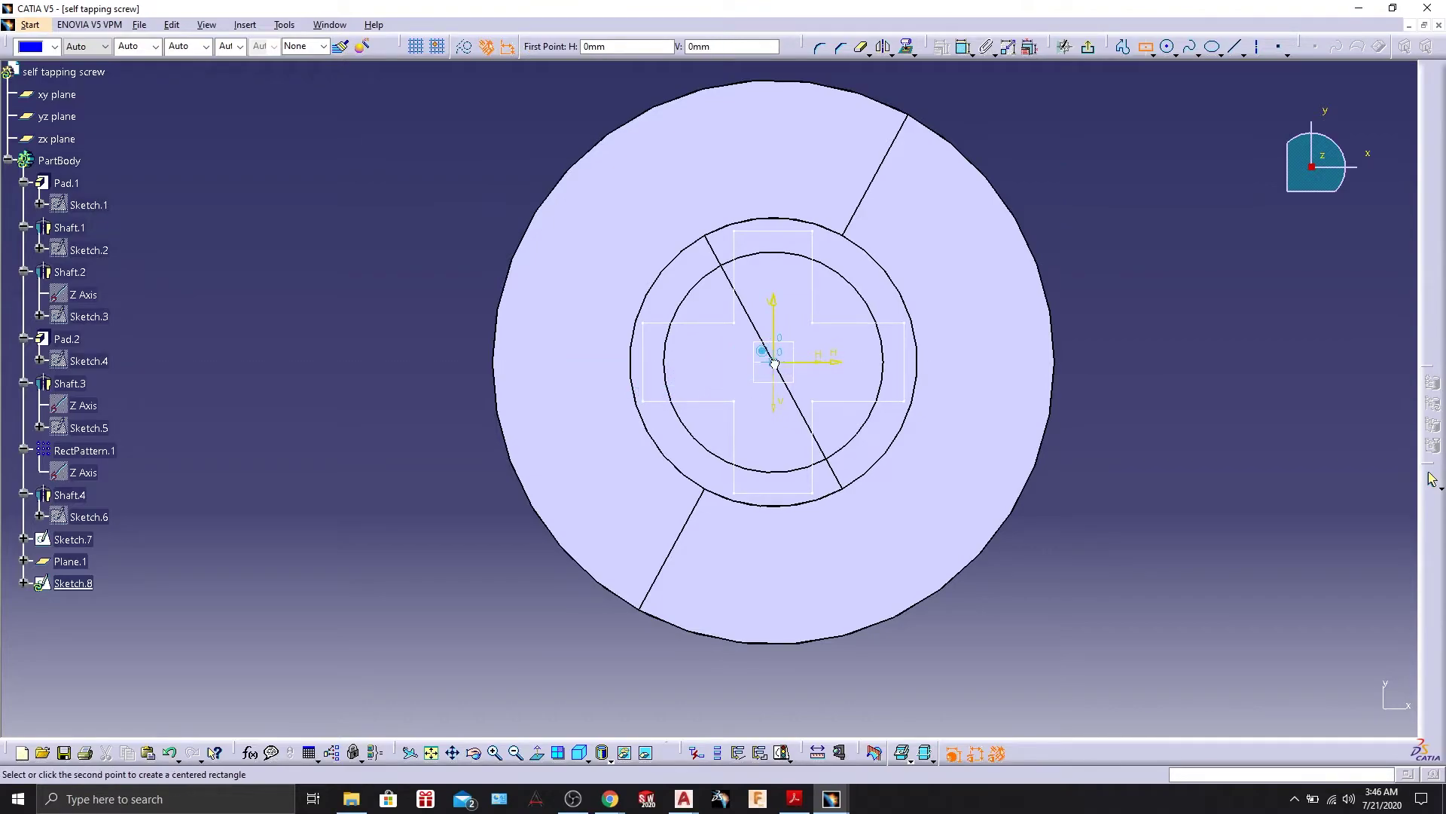
{"action": "left_click", "coordinate": [803, 257]}
{"action": "left_click", "coordinate": [1168, 47]}
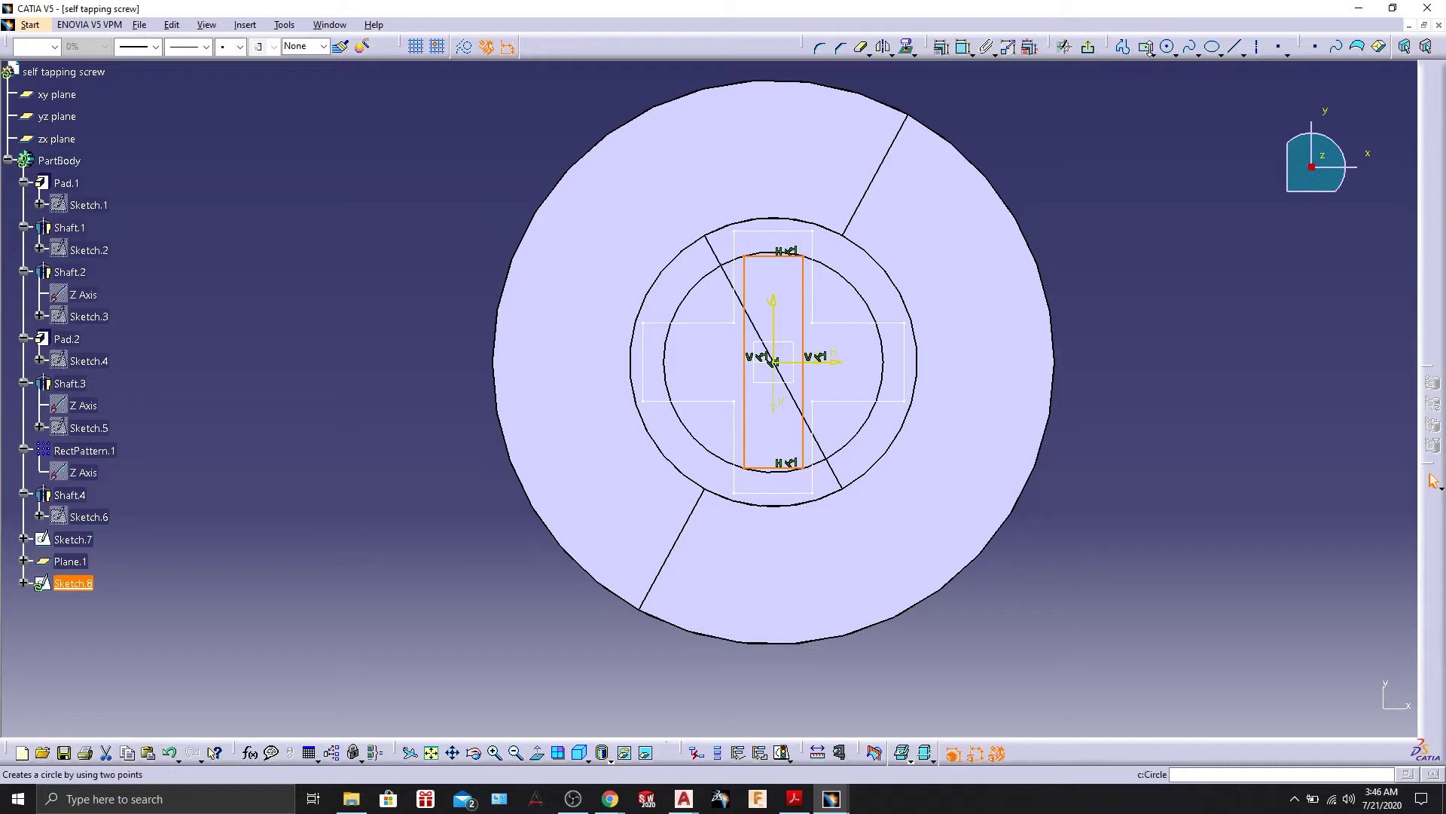
{"action": "left_click", "coordinate": [1146, 48]}
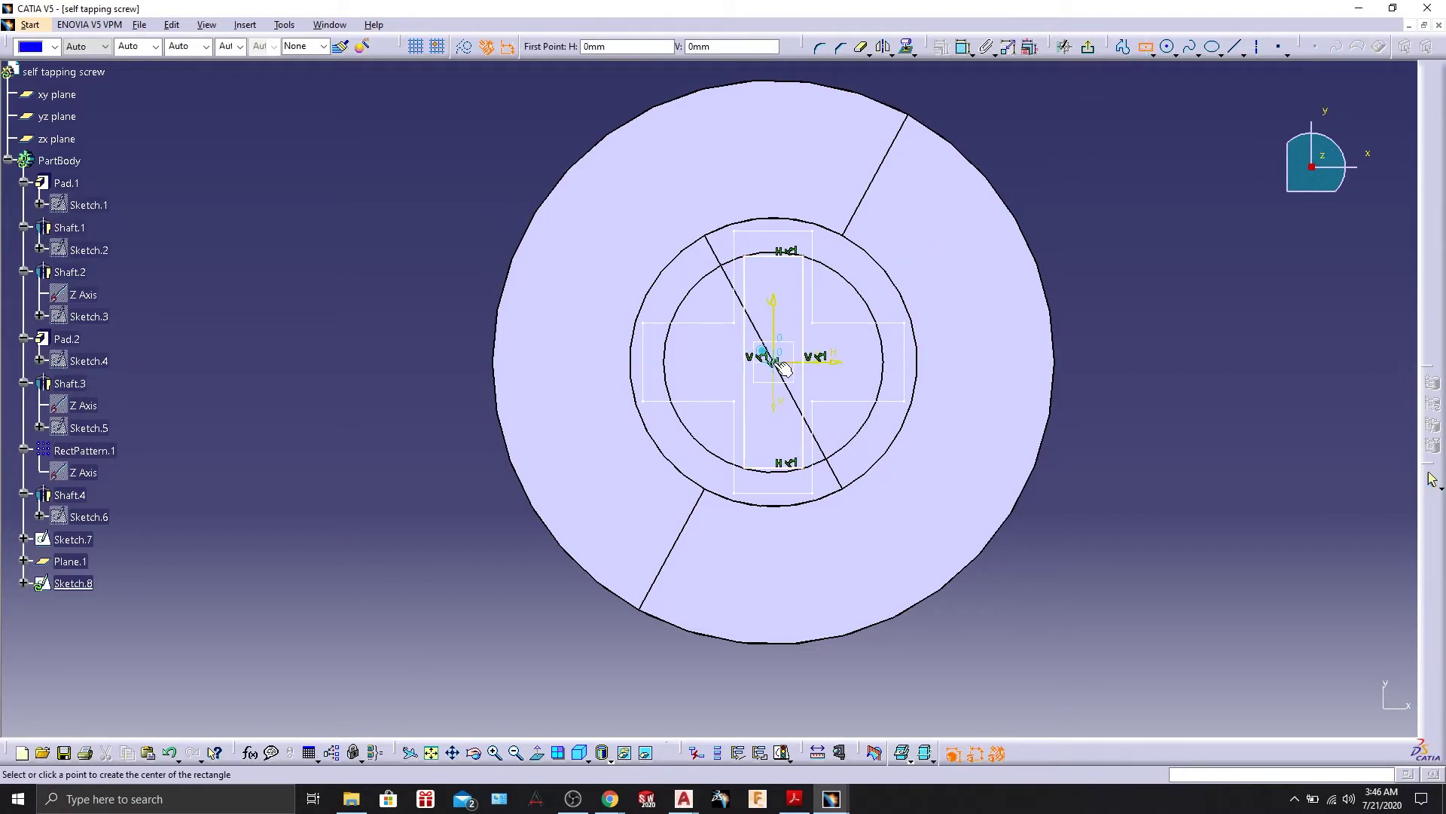
{"action": "left_click", "coordinate": [775, 362]}
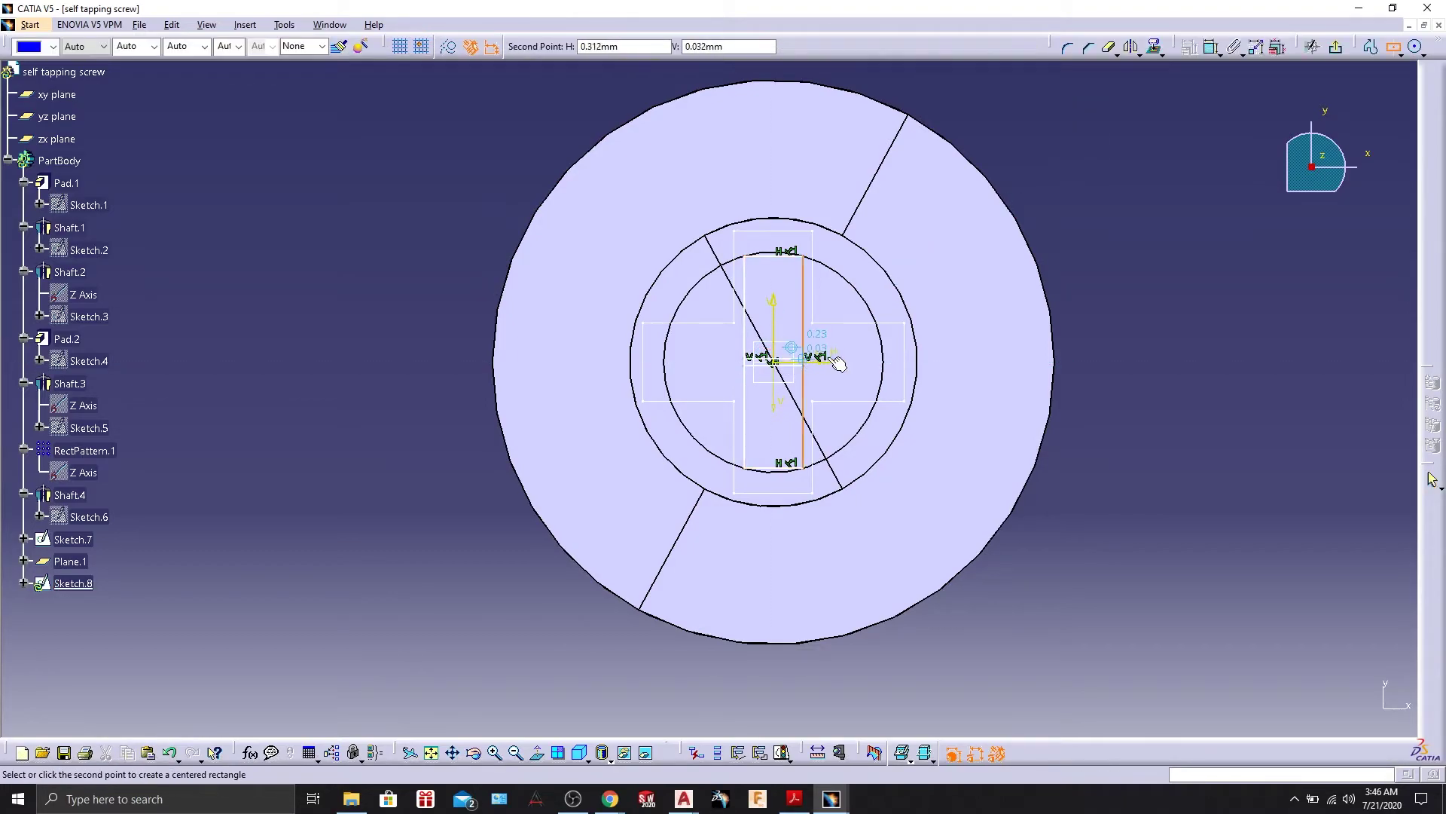
{"action": "left_click", "coordinate": [874, 335]}
{"action": "left_click", "coordinate": [1141, 330]}
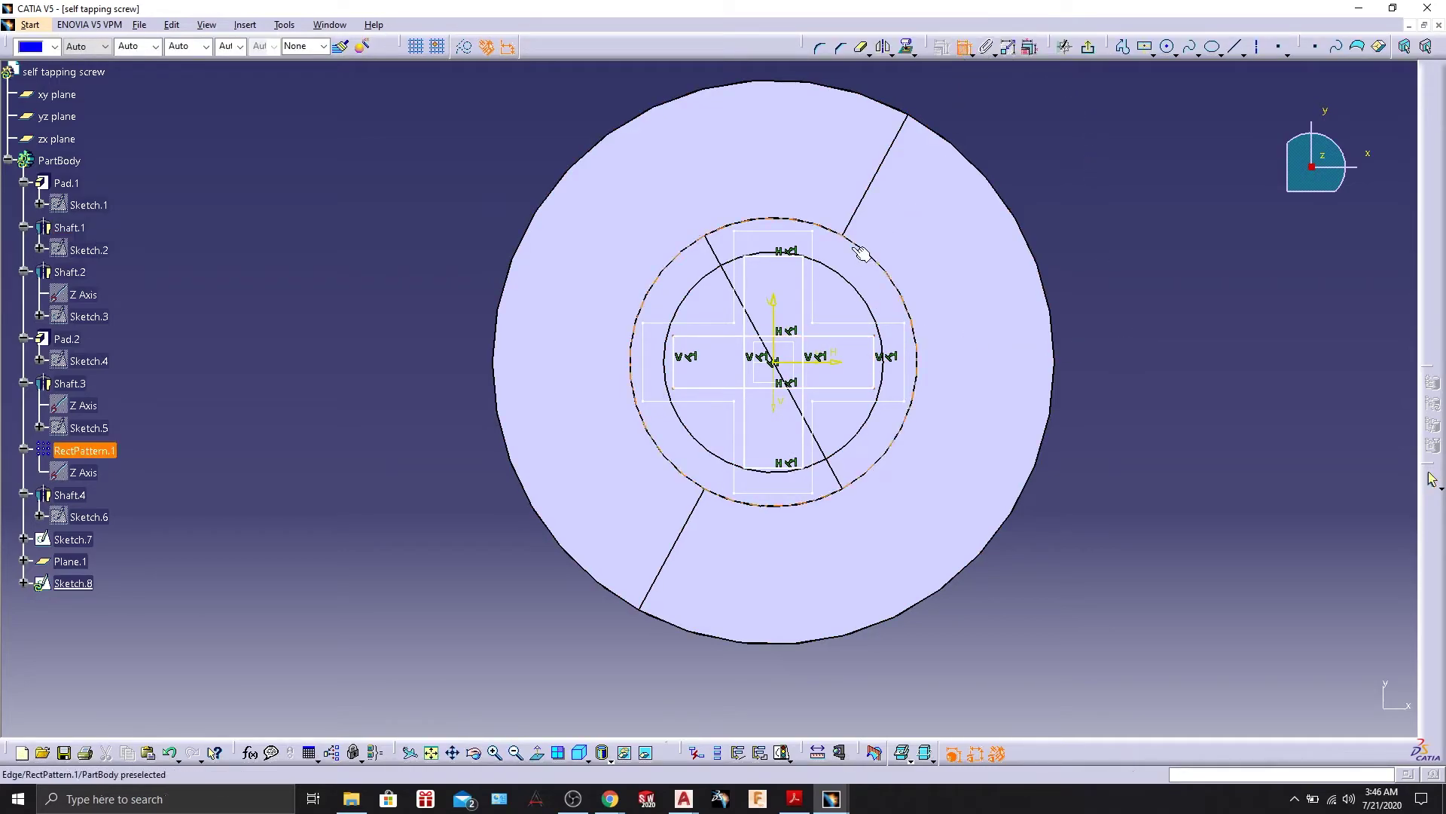
Dimension the distance between the smaller vertical rectangle's long sides to 0.4 mm.
{"action": "left_click", "coordinate": [746, 274]}
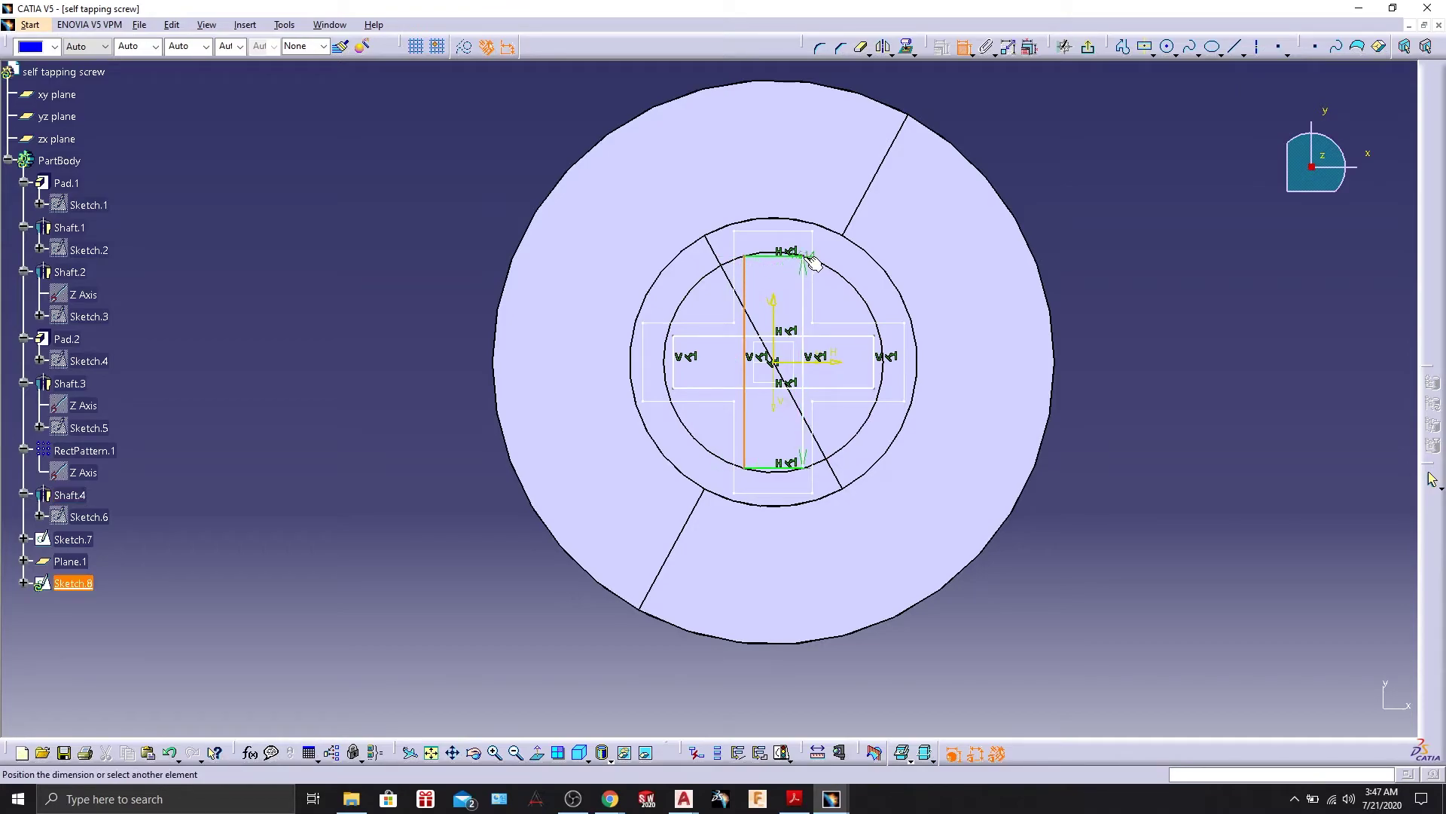
{"action": "left_click", "coordinate": [805, 271]}
{"action": "left_click", "coordinate": [1065, 163]}
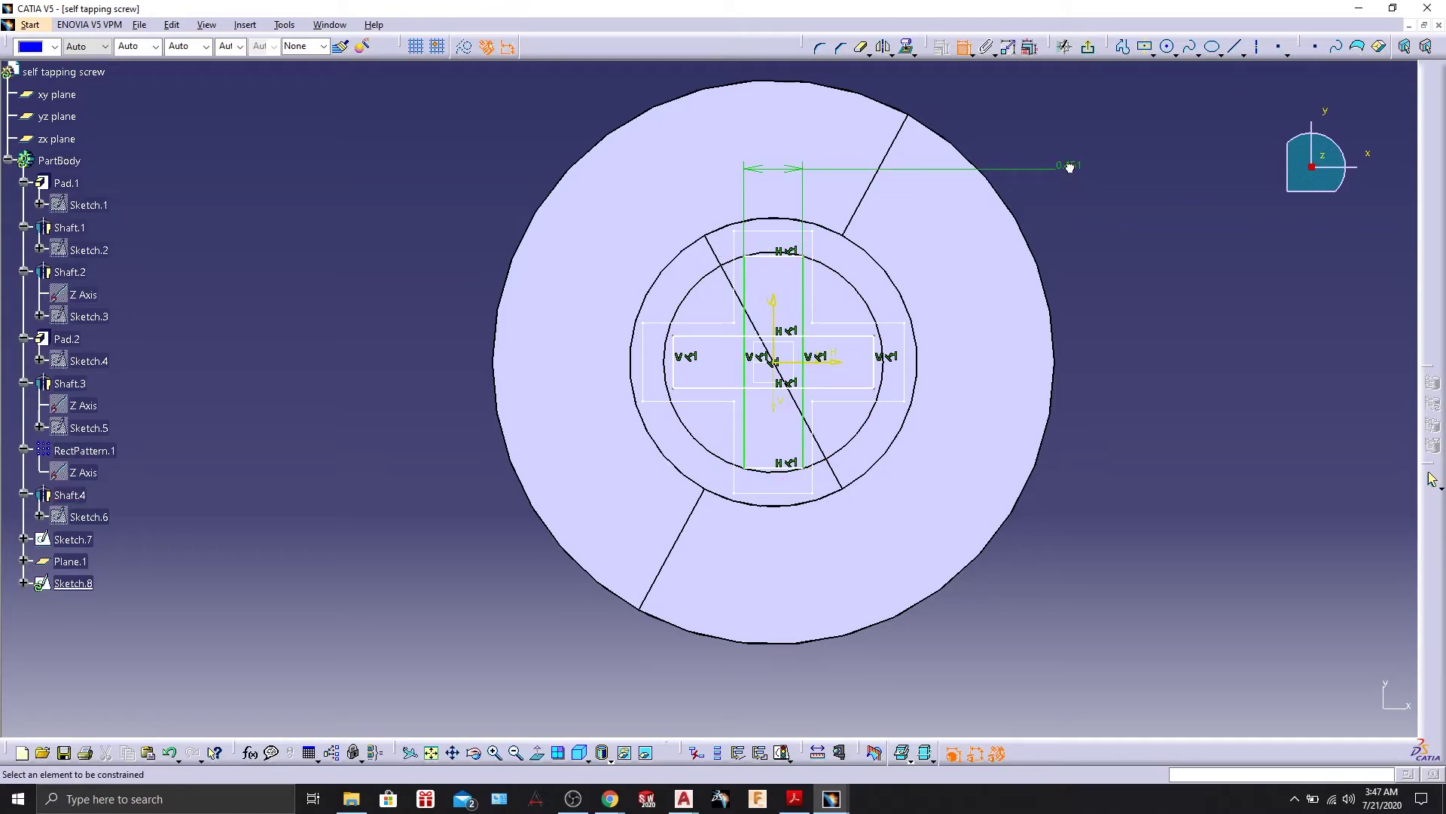
{"action": "double_click", "coordinate": [1069, 168]}
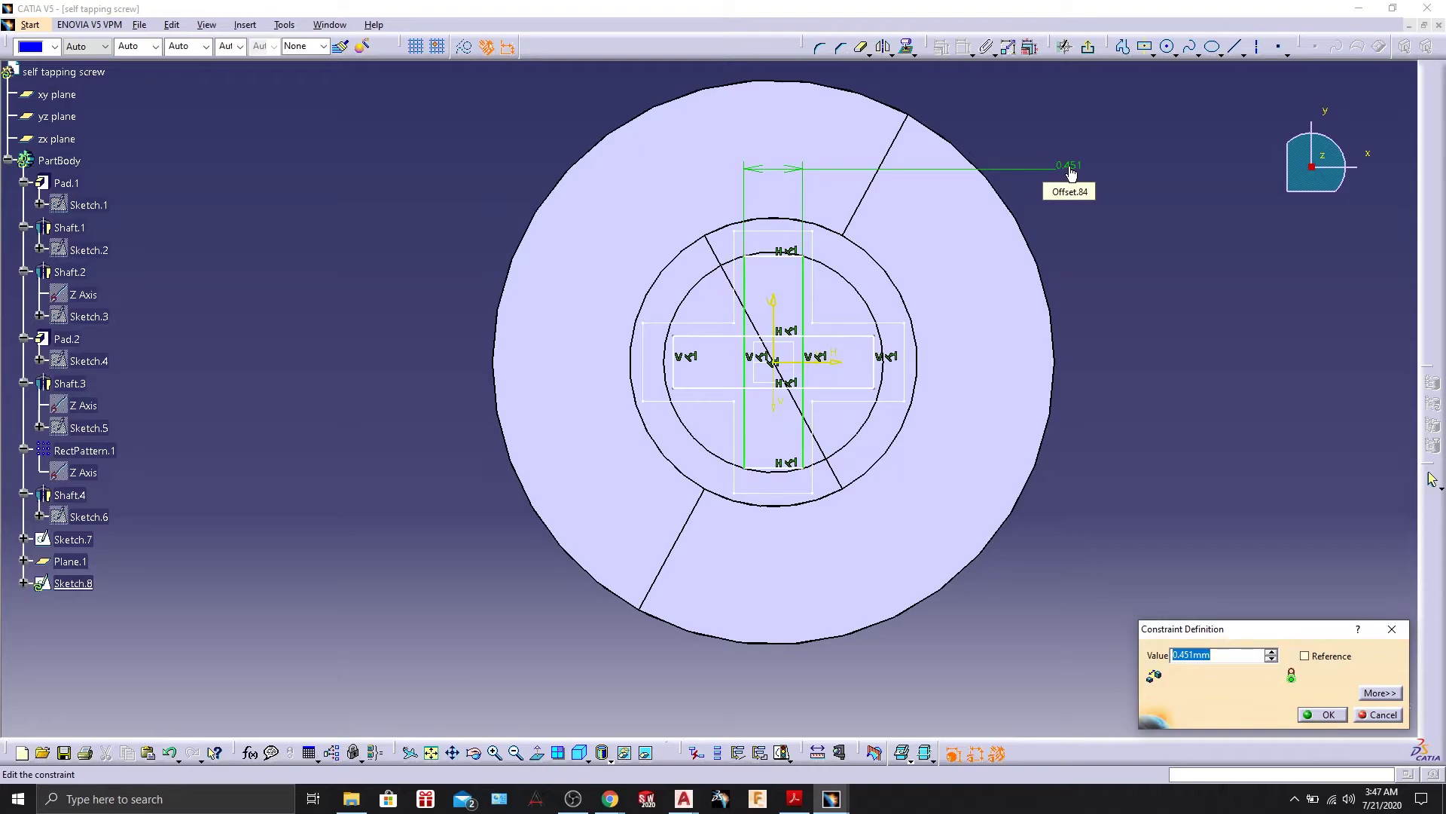
{"action": "key", "text": "Return"}
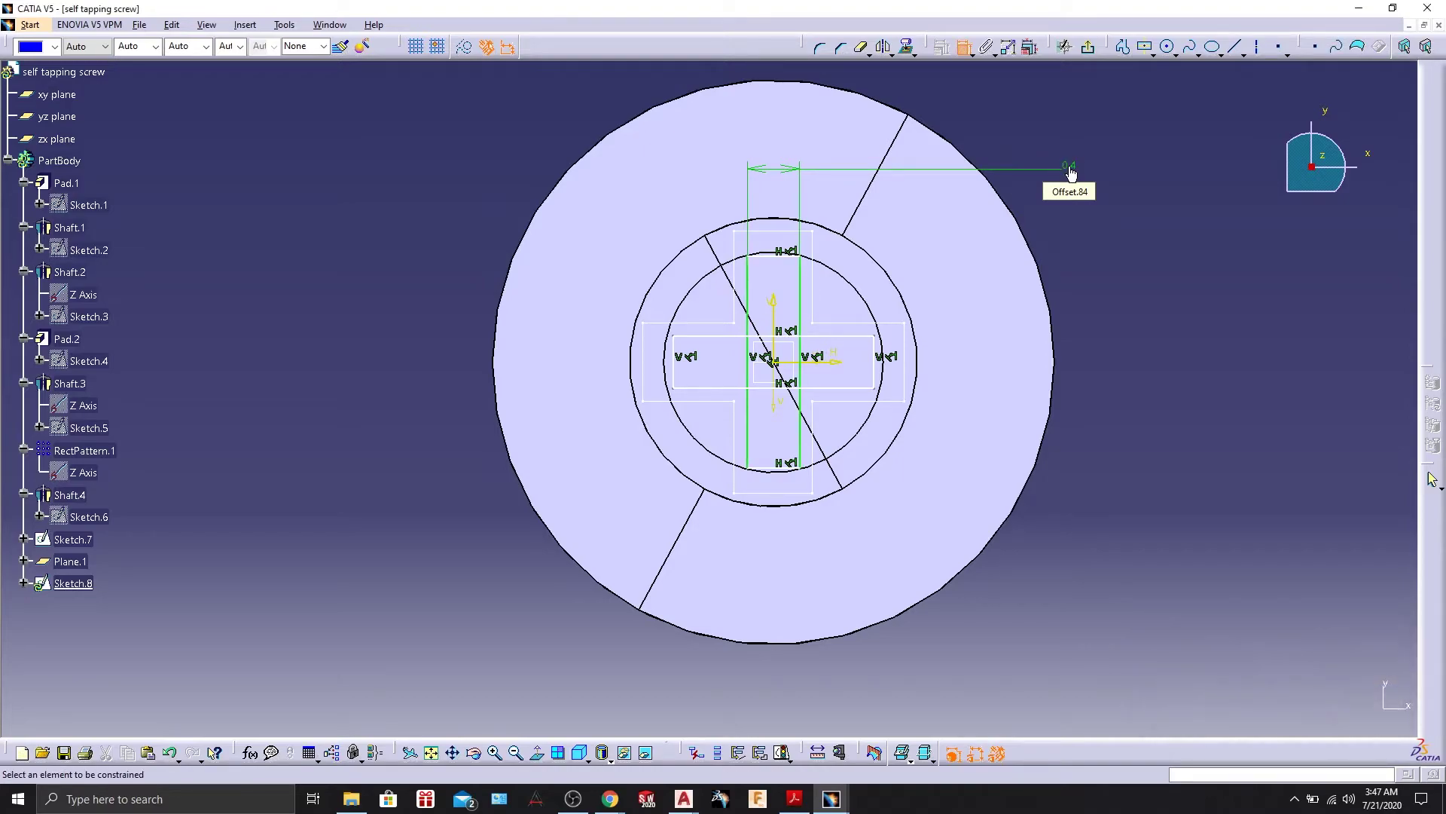
Dimension the distance between the smaller horizontal rectangle's long sides to 0.4 mm.
{"action": "left_click", "coordinate": [848, 388]}
{"action": "left_click", "coordinate": [1139, 361]}
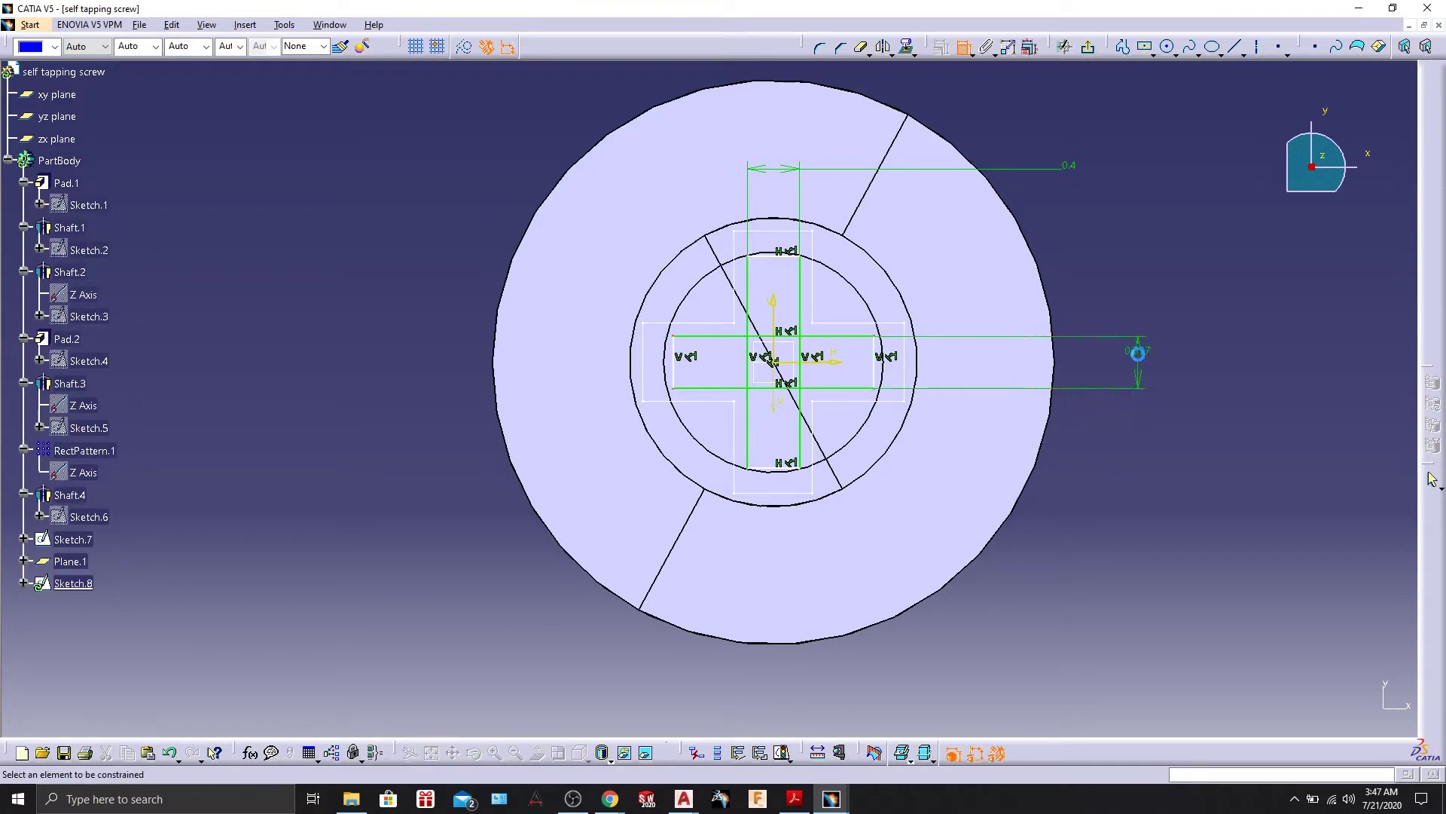
{"action": "double_click", "coordinate": [1140, 362]}
{"action": "type", "text": "0.4"}
{"action": "key", "text": "Return"}
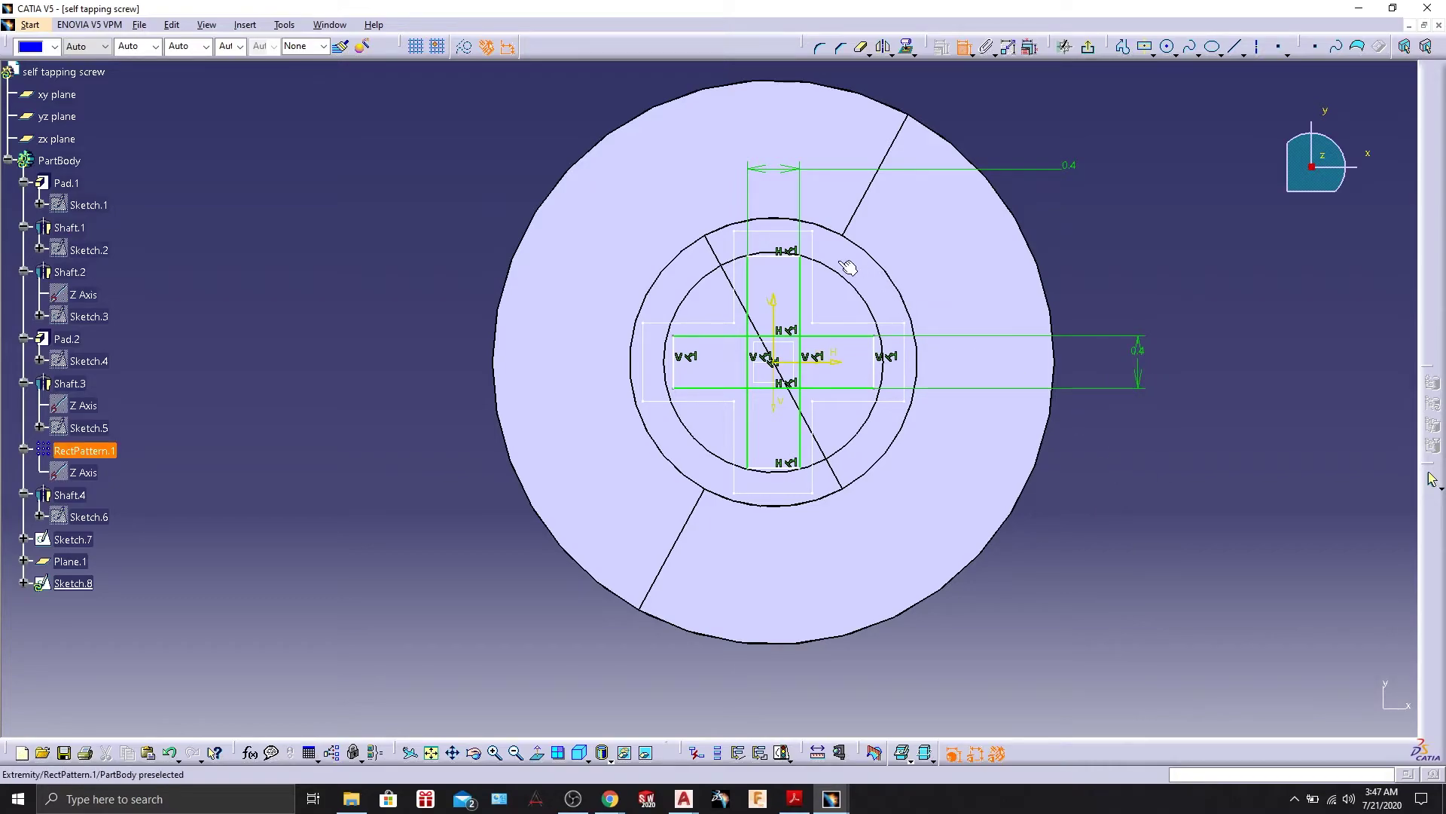
Dimension the smaller vertical rectangle's upper short side to the horizontal axis at 0.75 mm.
{"action": "left_click", "coordinate": [828, 386]}
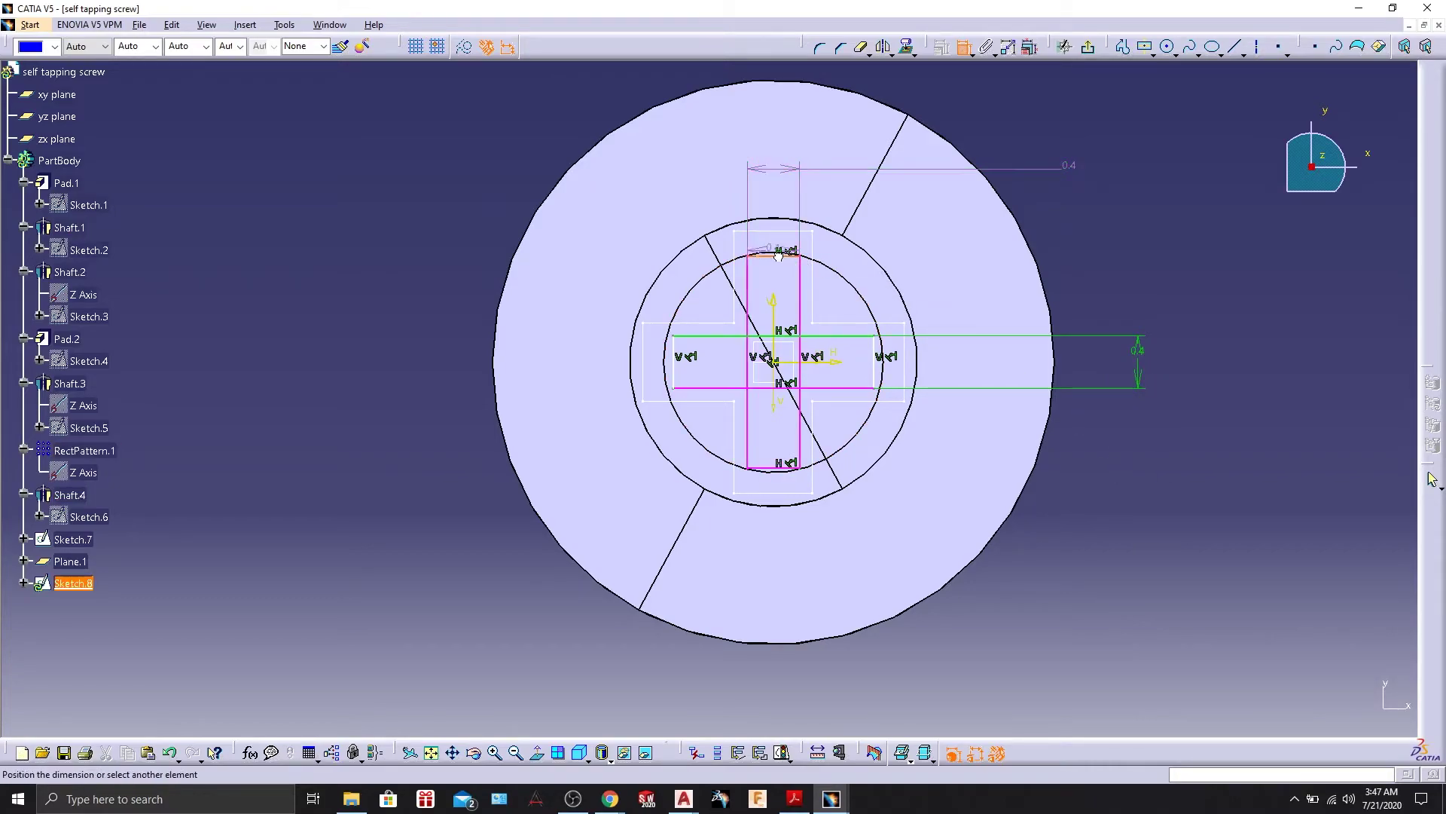
{"action": "left_click", "coordinate": [836, 362]}
{"action": "left_click", "coordinate": [1192, 291]}
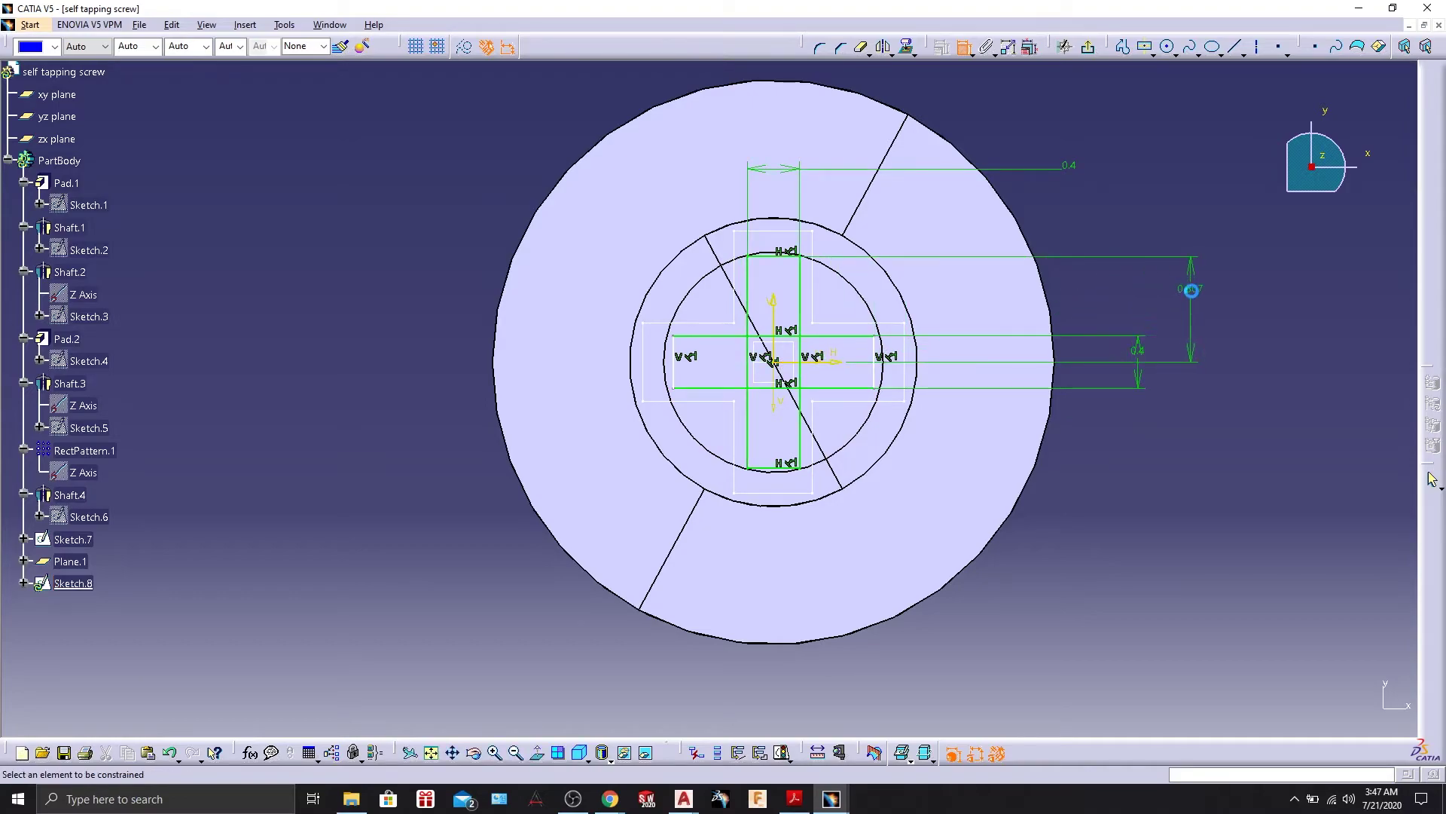
{"action": "double_click", "coordinate": [1191, 293]}
{"action": "type", "text": ".75"}
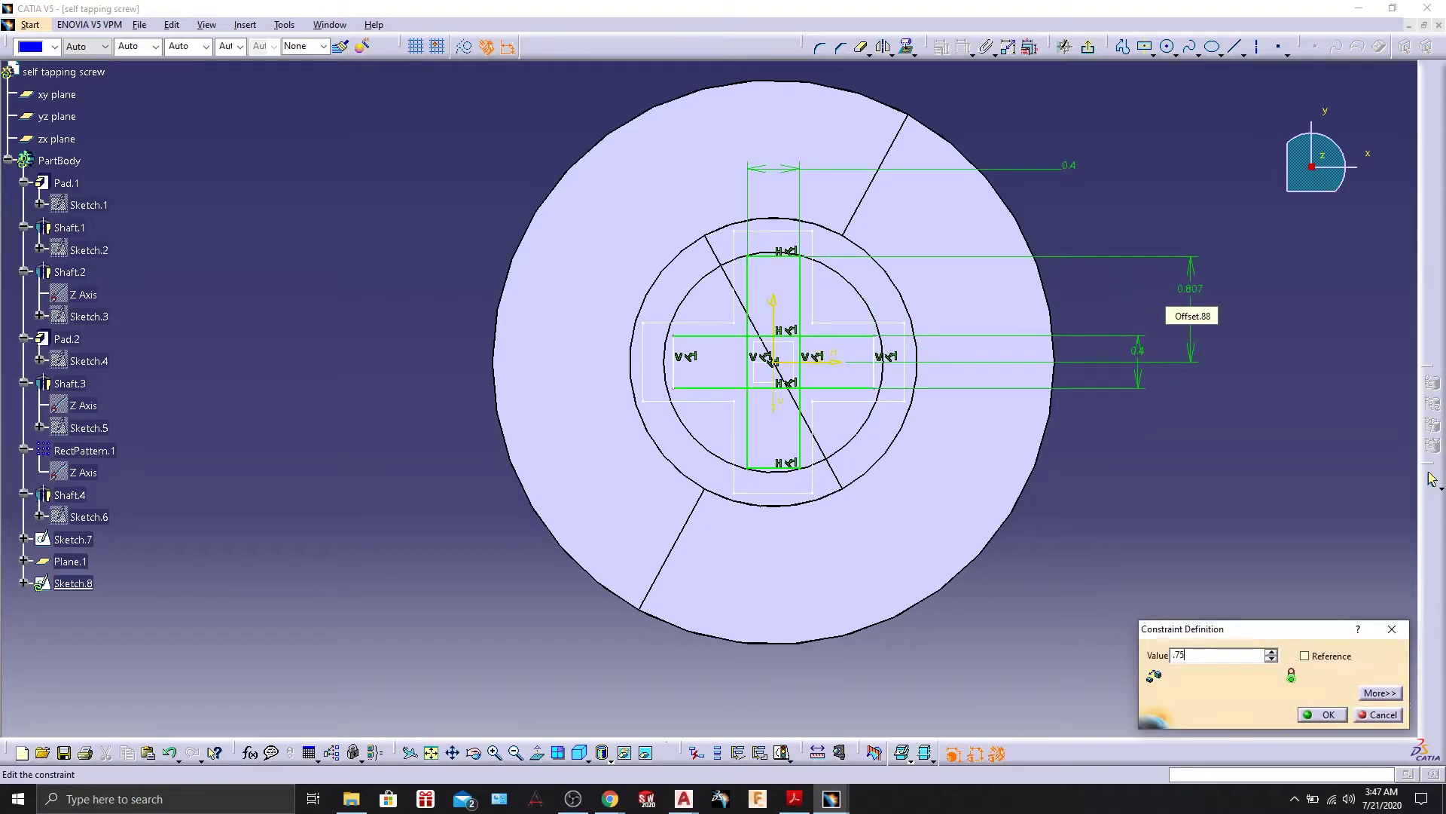
{"action": "key", "text": "Return"}
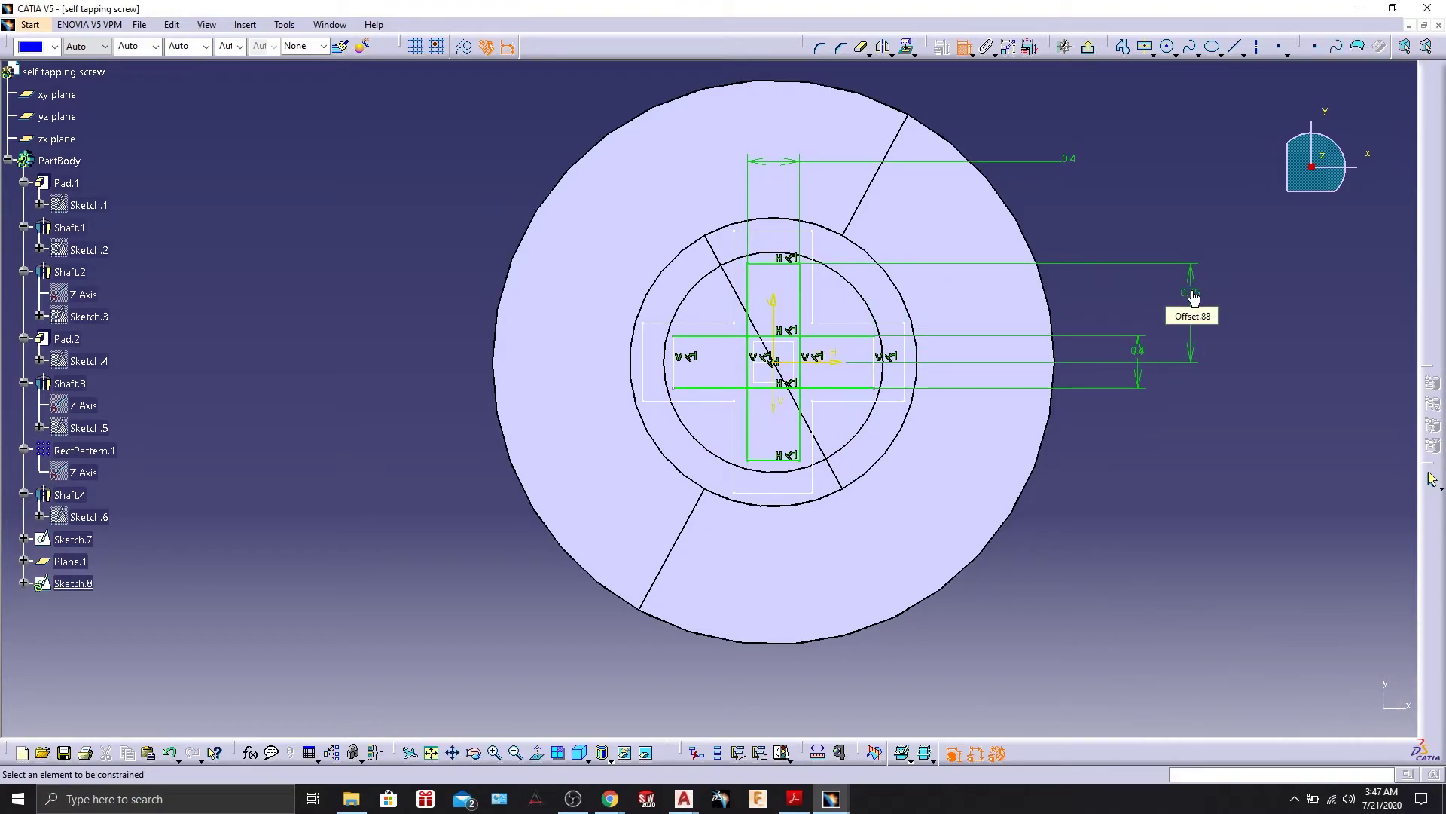
Dimension the smaller horizontal rectangle's right short side to the vertical axis at 0.75 mm and exit the sketch.
{"action": "left_click", "coordinate": [775, 305]}
{"action": "left_click", "coordinate": [875, 358]}
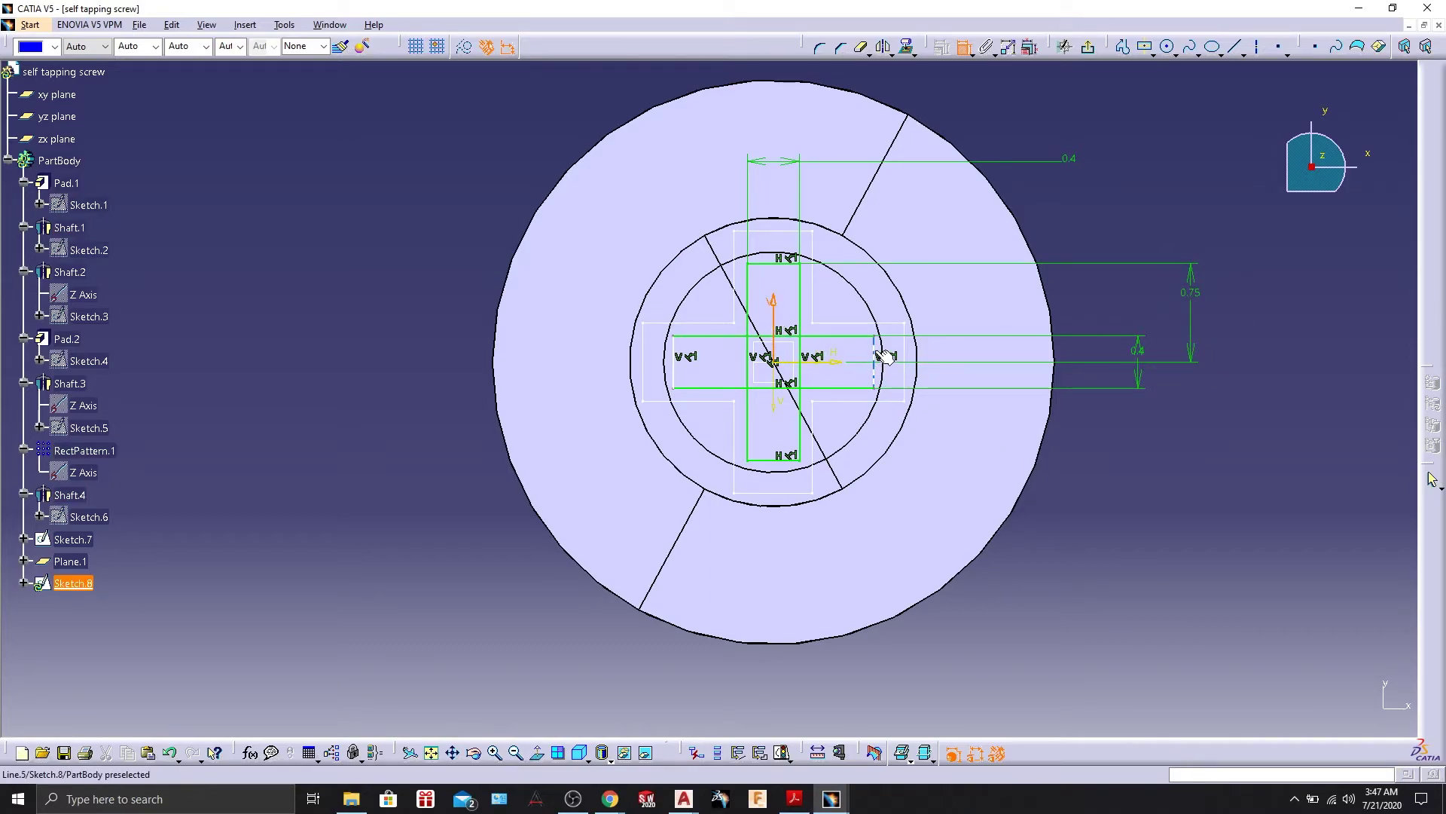
{"action": "left_click", "coordinate": [1133, 431]}
{"action": "double_click", "coordinate": [1130, 432]}
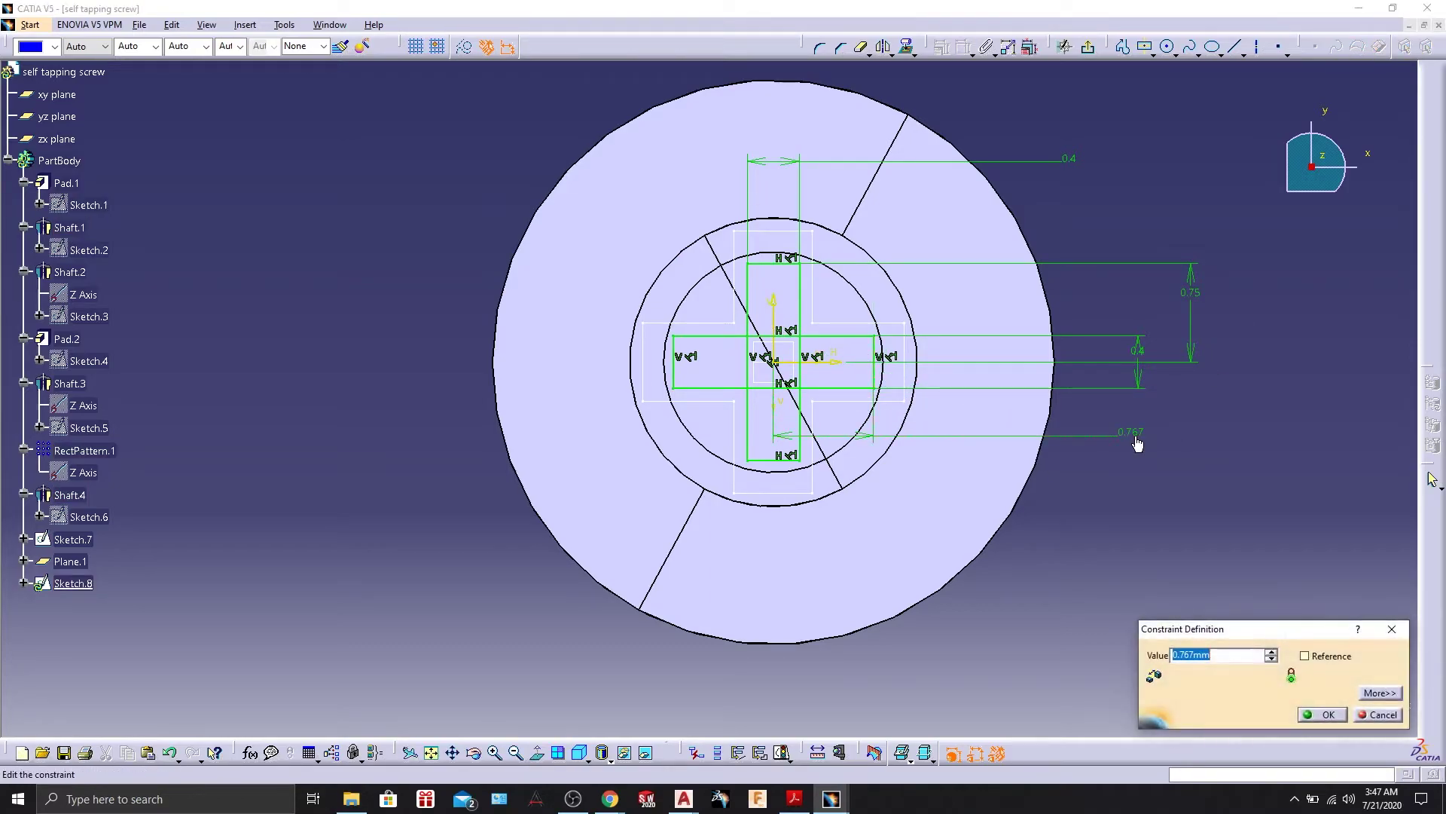
{"action": "type", "text": ".75"}
{"action": "key", "text": "Return"}
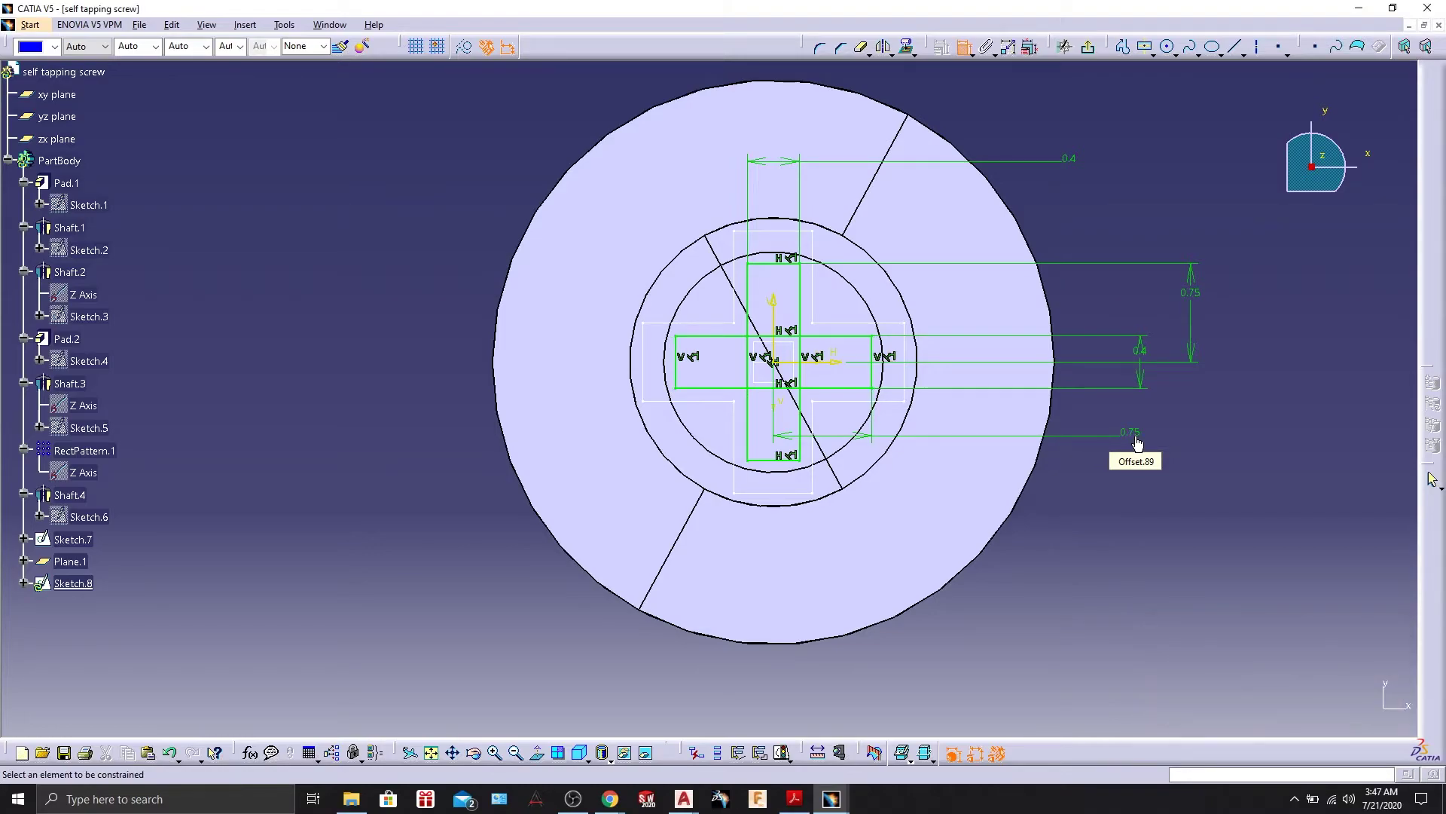
{"action": "left_click", "coordinate": [1090, 49]}
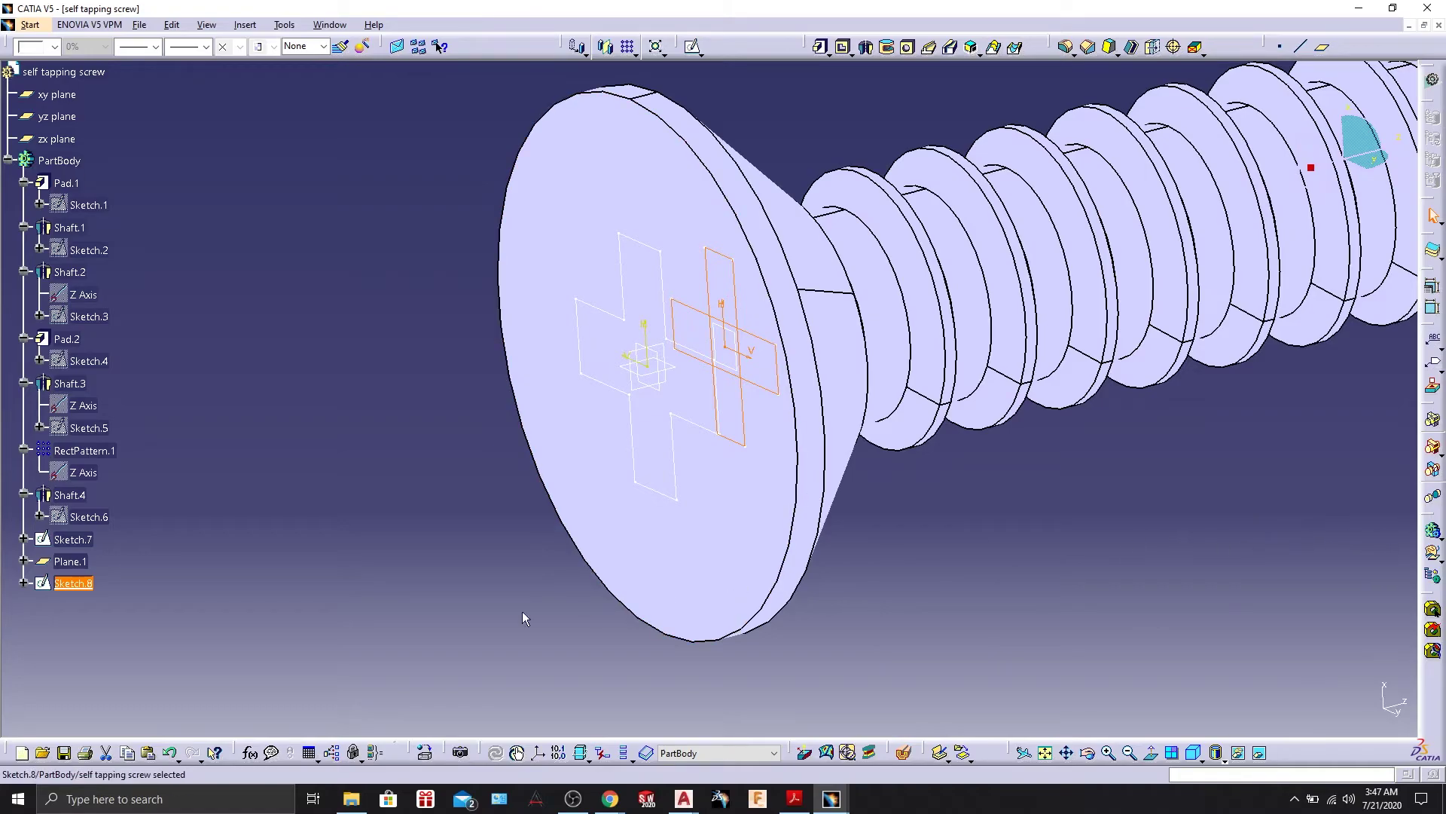
Reopen the smaller cross sketch, trim away the inner crossing segments with Quick Trim to leave one closed cross outline, and exit.
{"action": "double_click", "coordinate": [73, 584]}
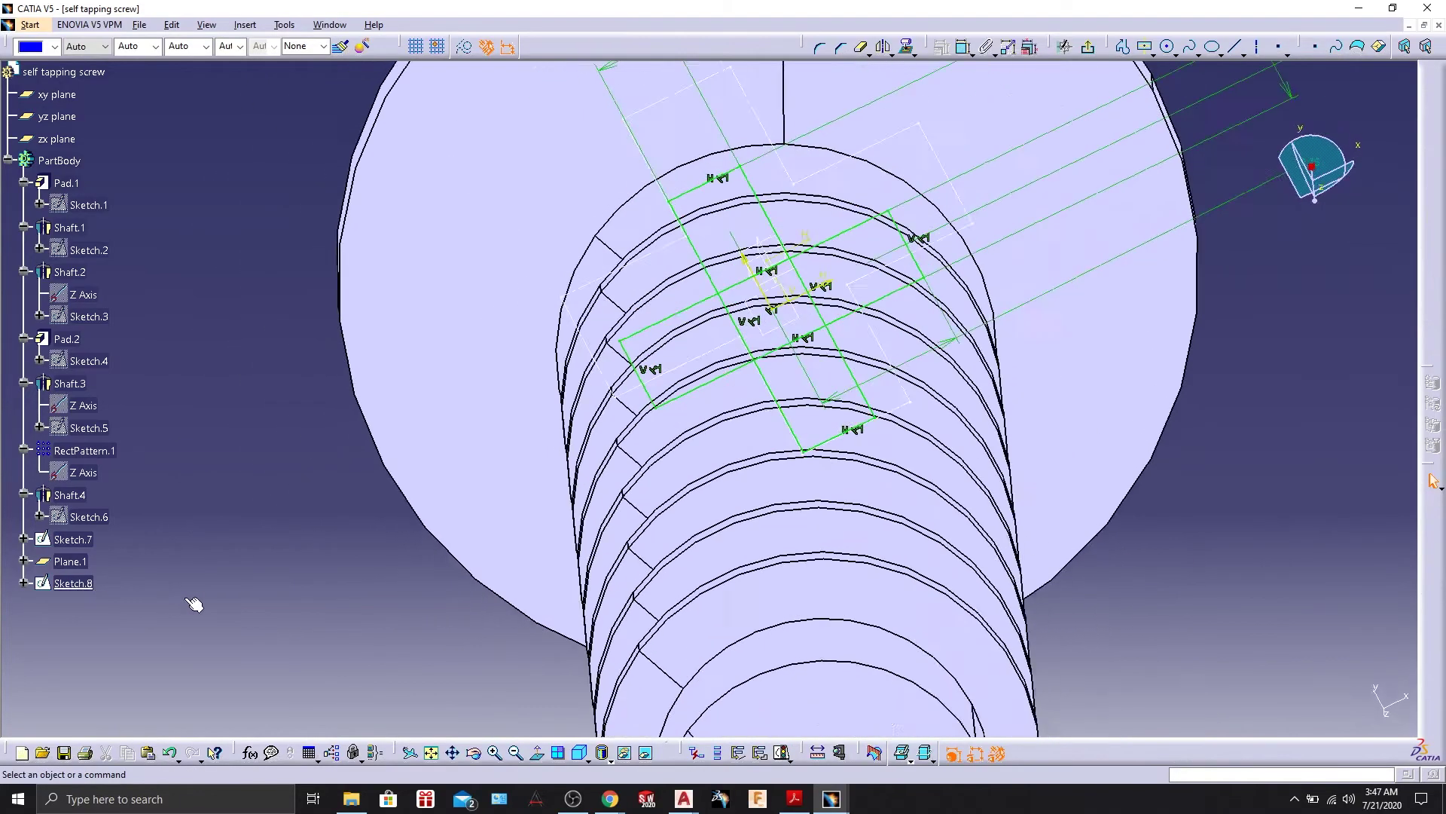
{"action": "middle_click_drag", "start_coordinate": [739, 403], "coordinate": [732, 354]}
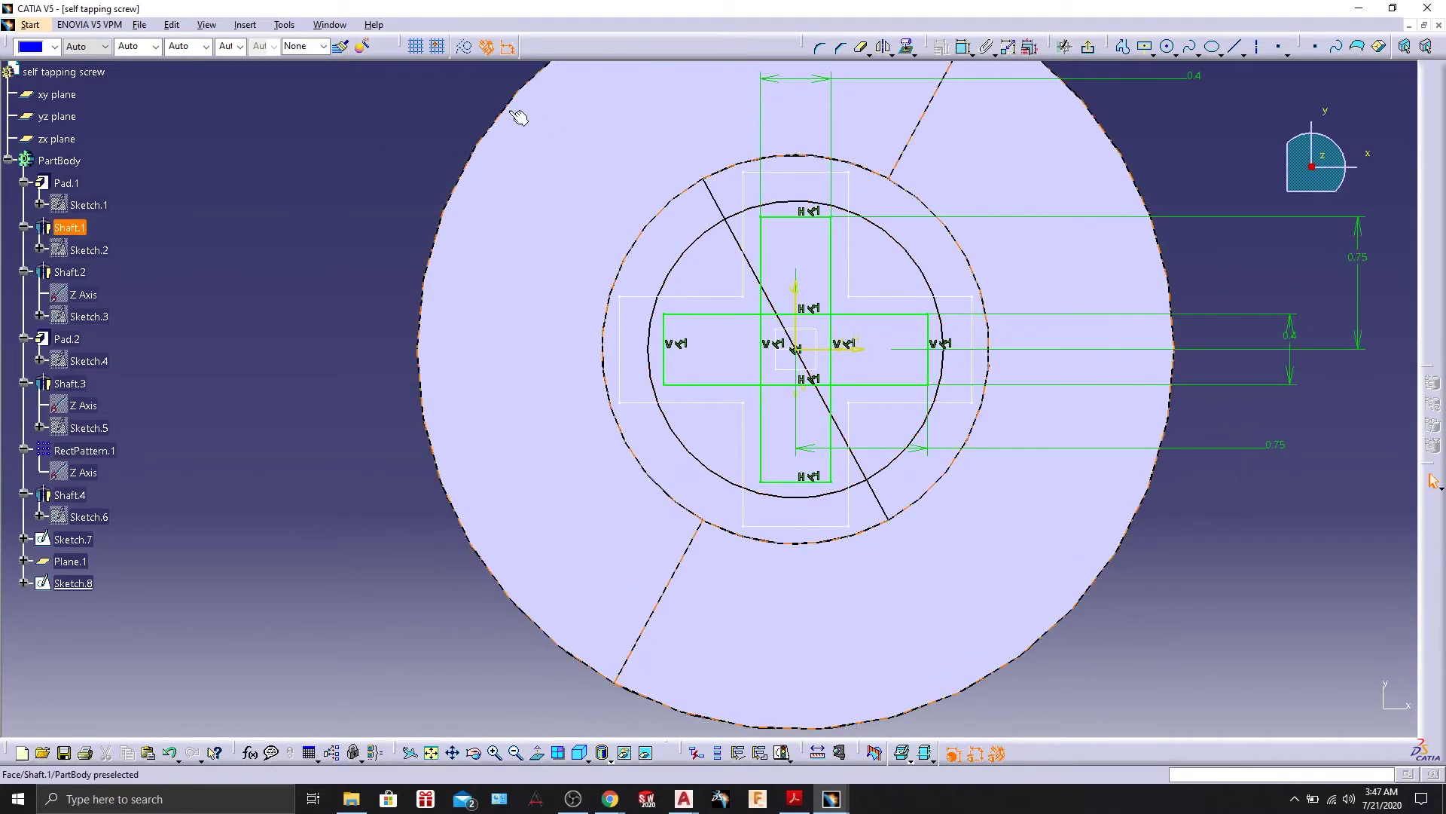
{"action": "left_click", "coordinate": [863, 47]}
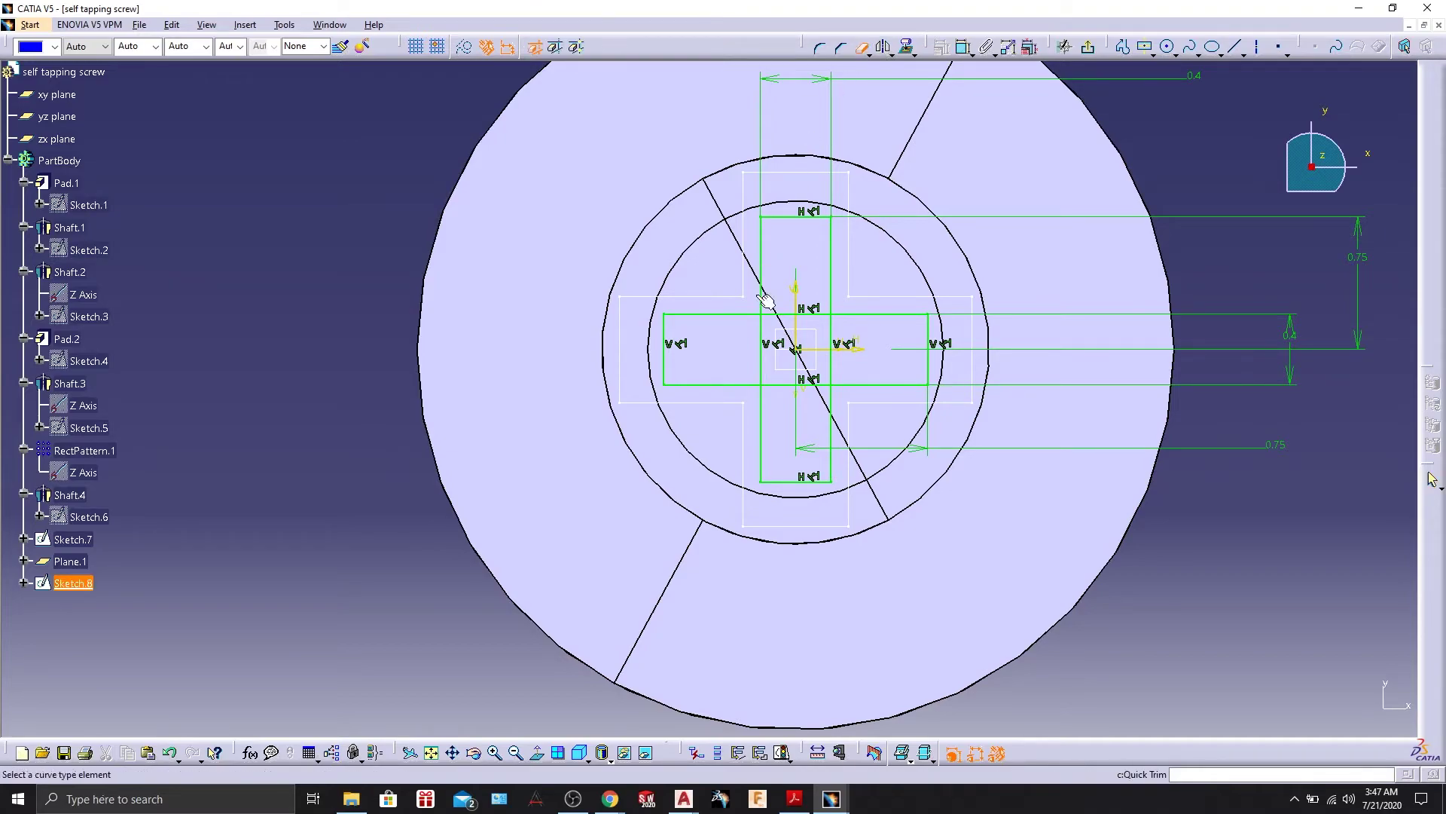
{"action": "left_click", "coordinate": [762, 336]}
{"action": "left_click", "coordinate": [785, 384]}
{"action": "left_click", "coordinate": [832, 336]}
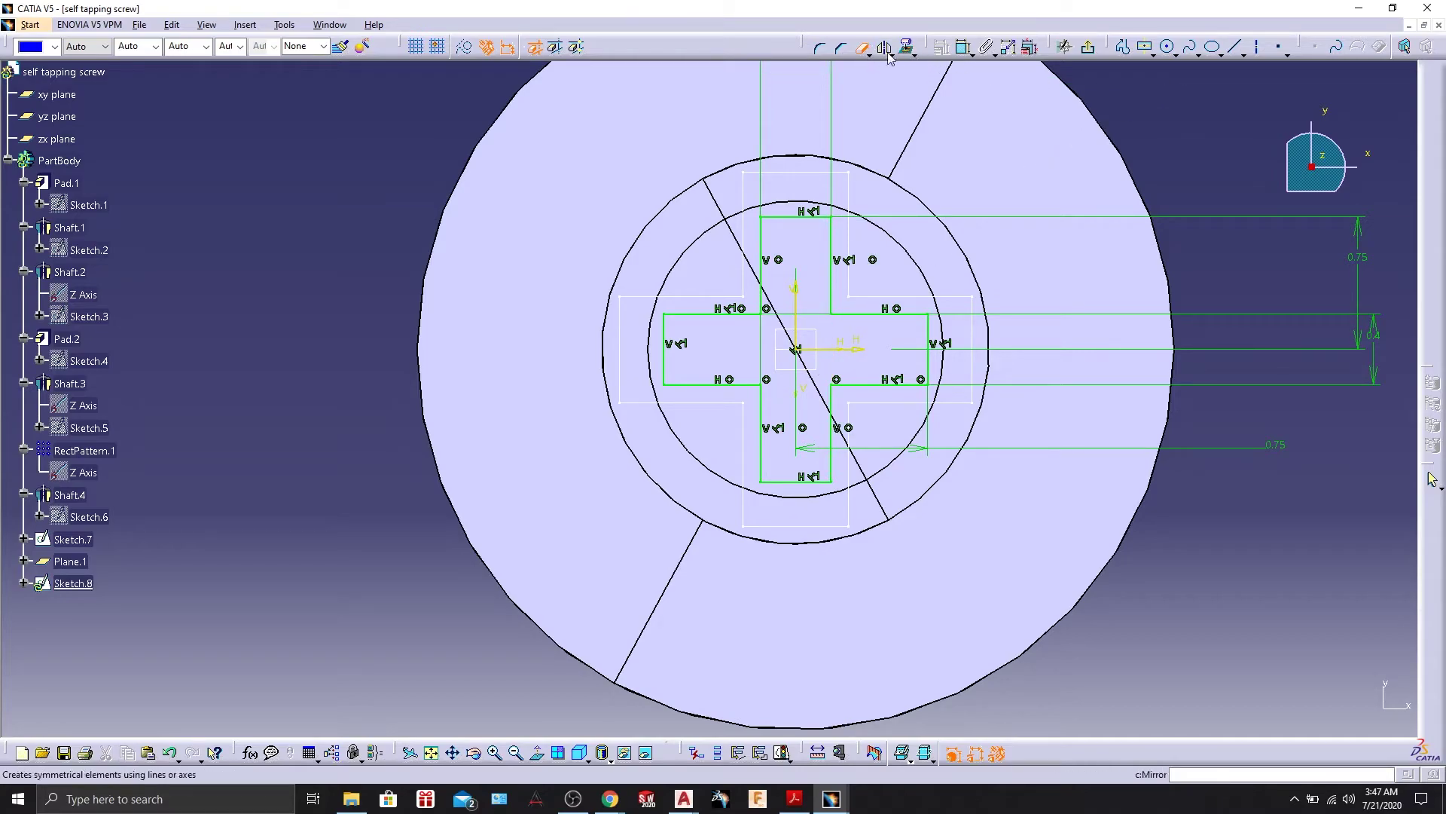
{"action": "left_click", "coordinate": [1096, 52]}
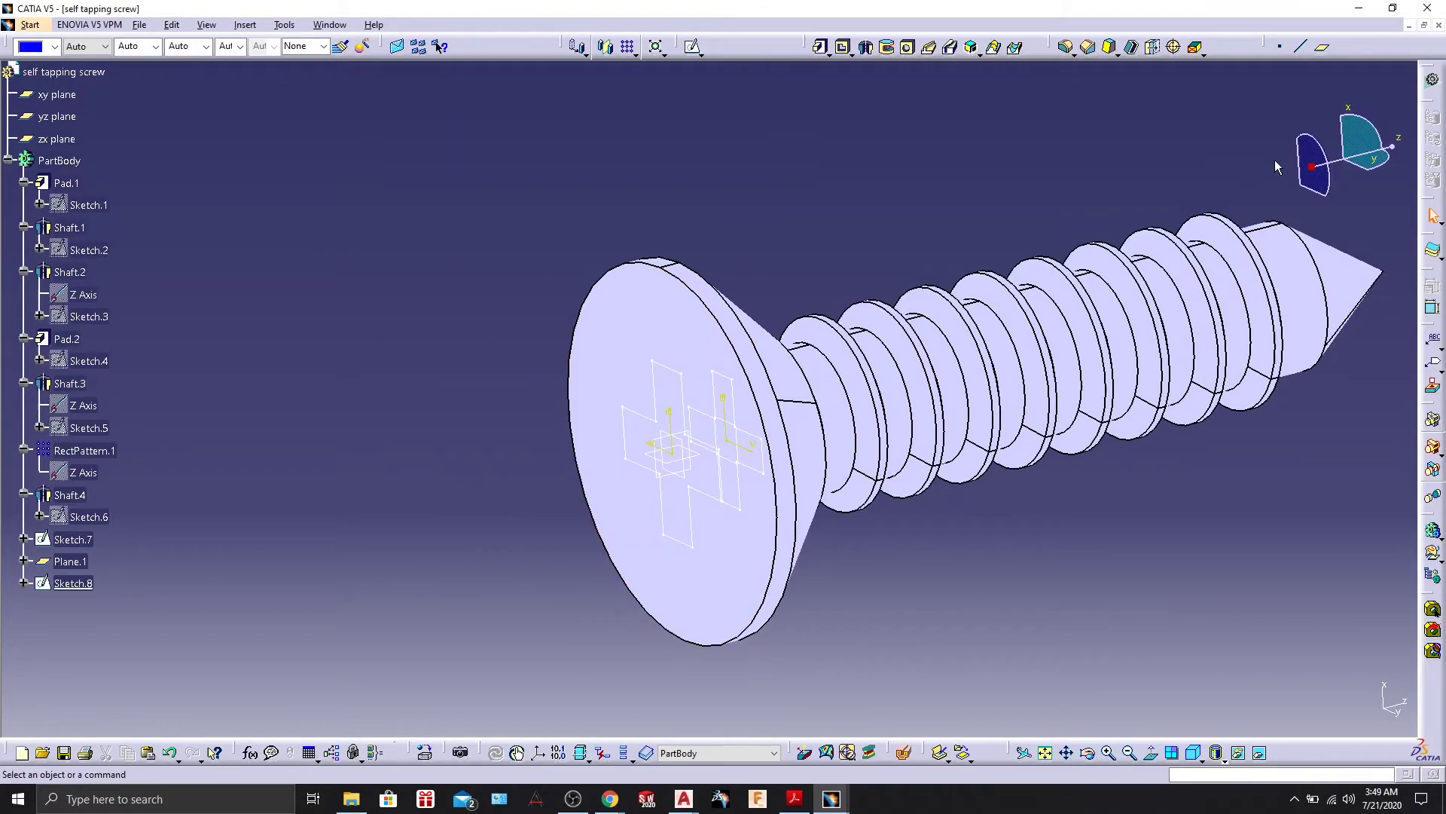
Create a Point-Point line from the right corner of the larger cross's upper arm to the matching corner of the smaller cross.
{"action": "left_click", "coordinate": [1301, 47]}
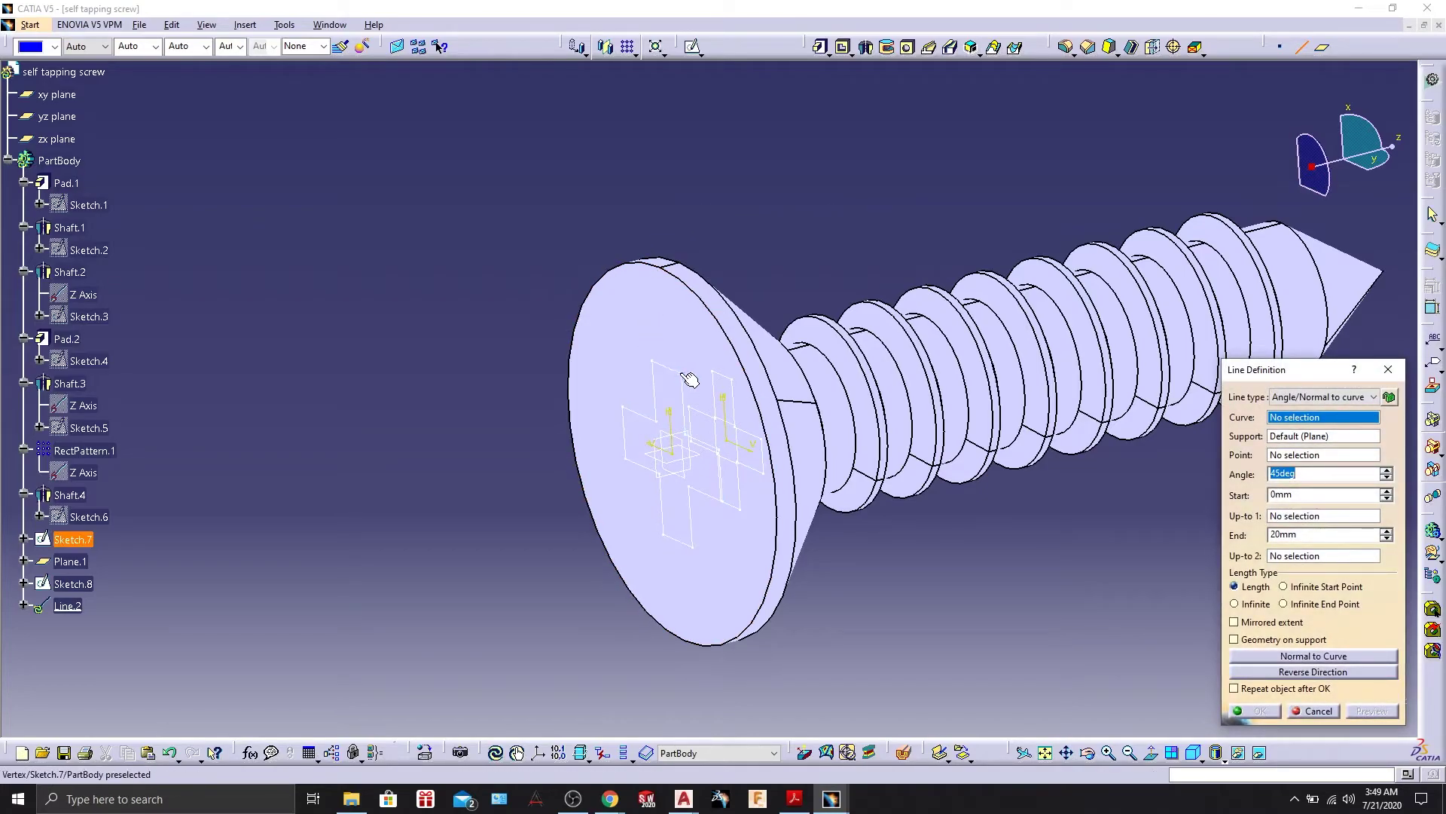
{"action": "left_click", "coordinate": [1311, 403]}
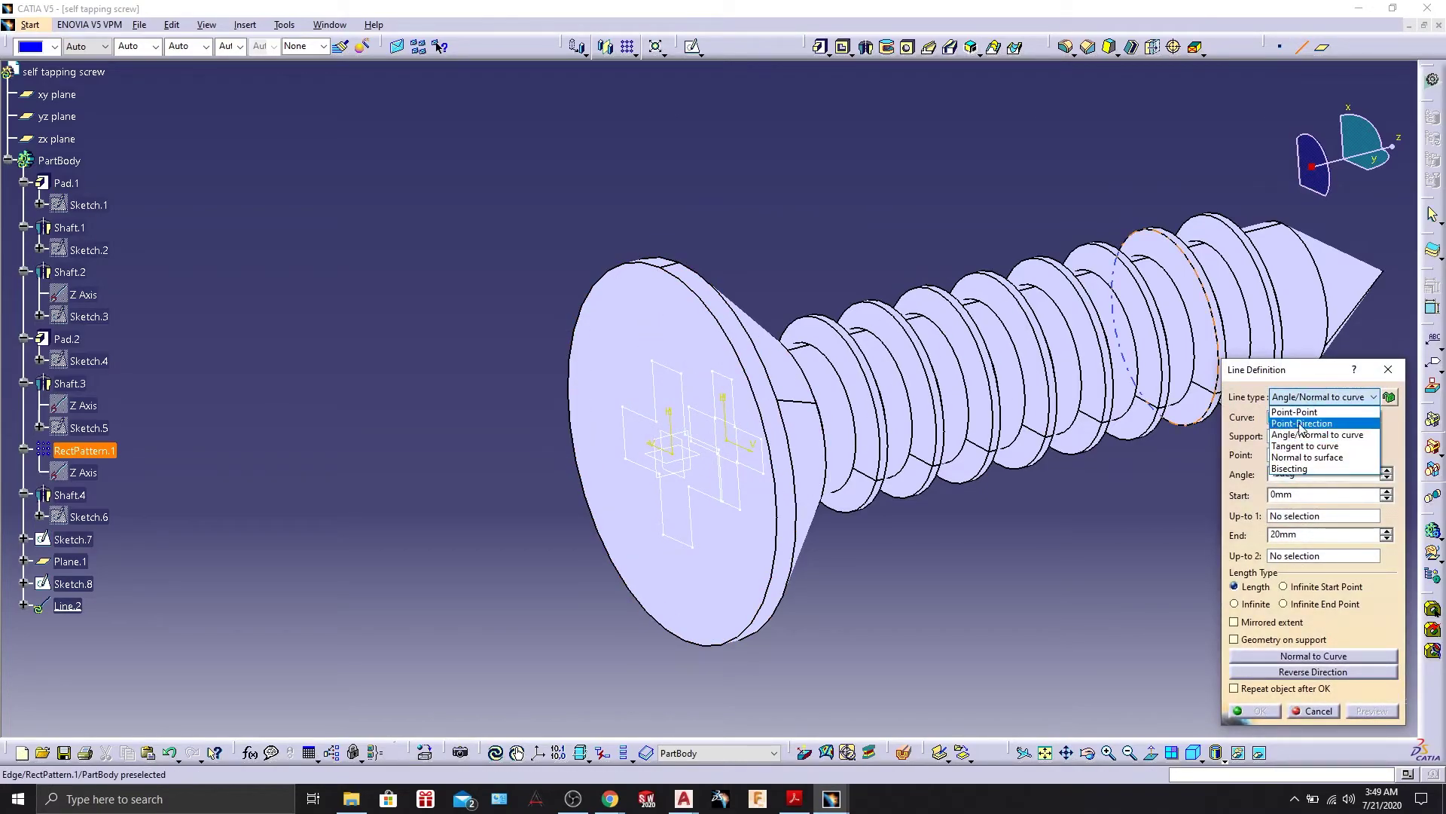
{"action": "left_click", "coordinate": [1303, 408]}
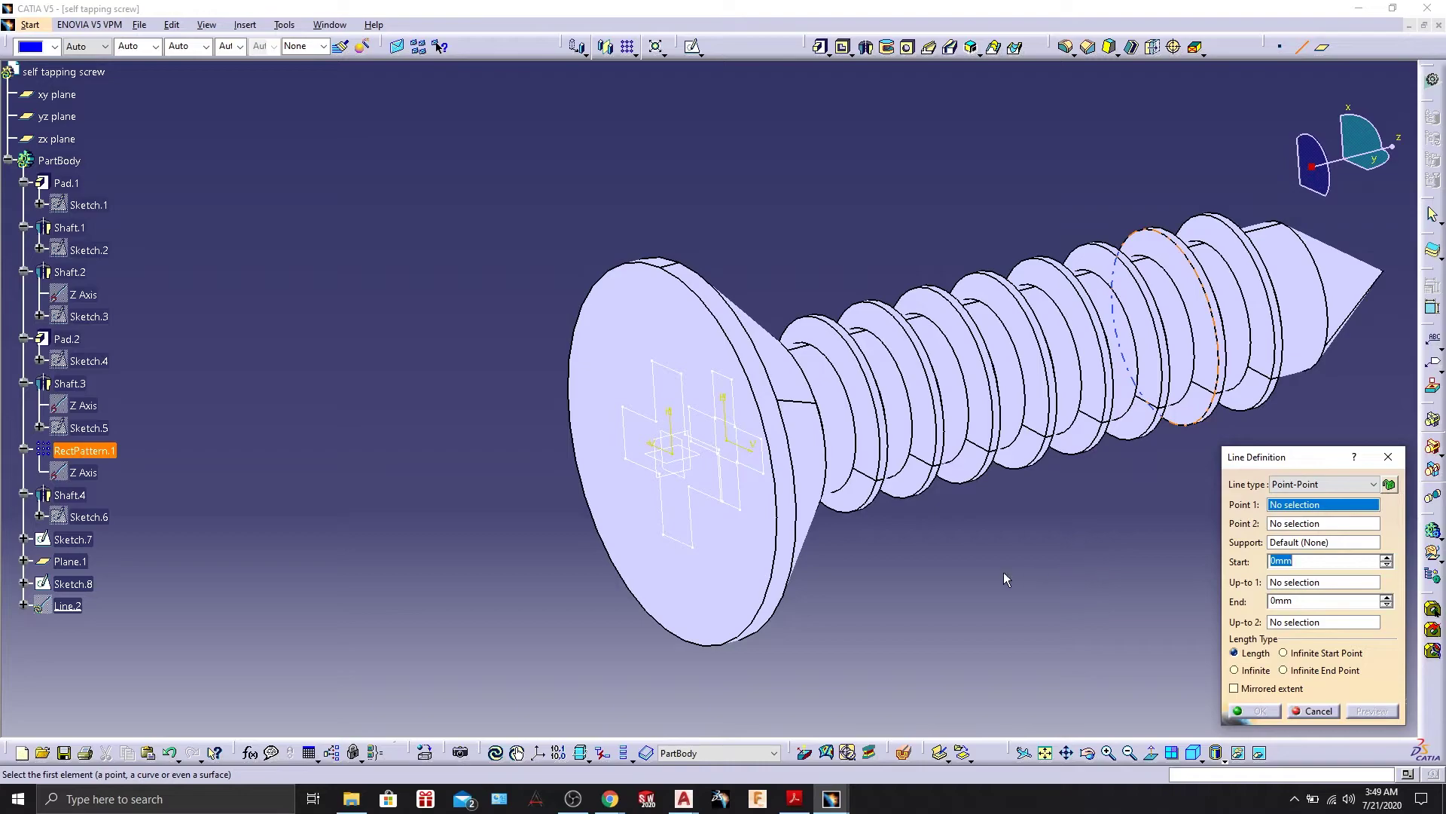
{"action": "left_click", "coordinate": [681, 374]}
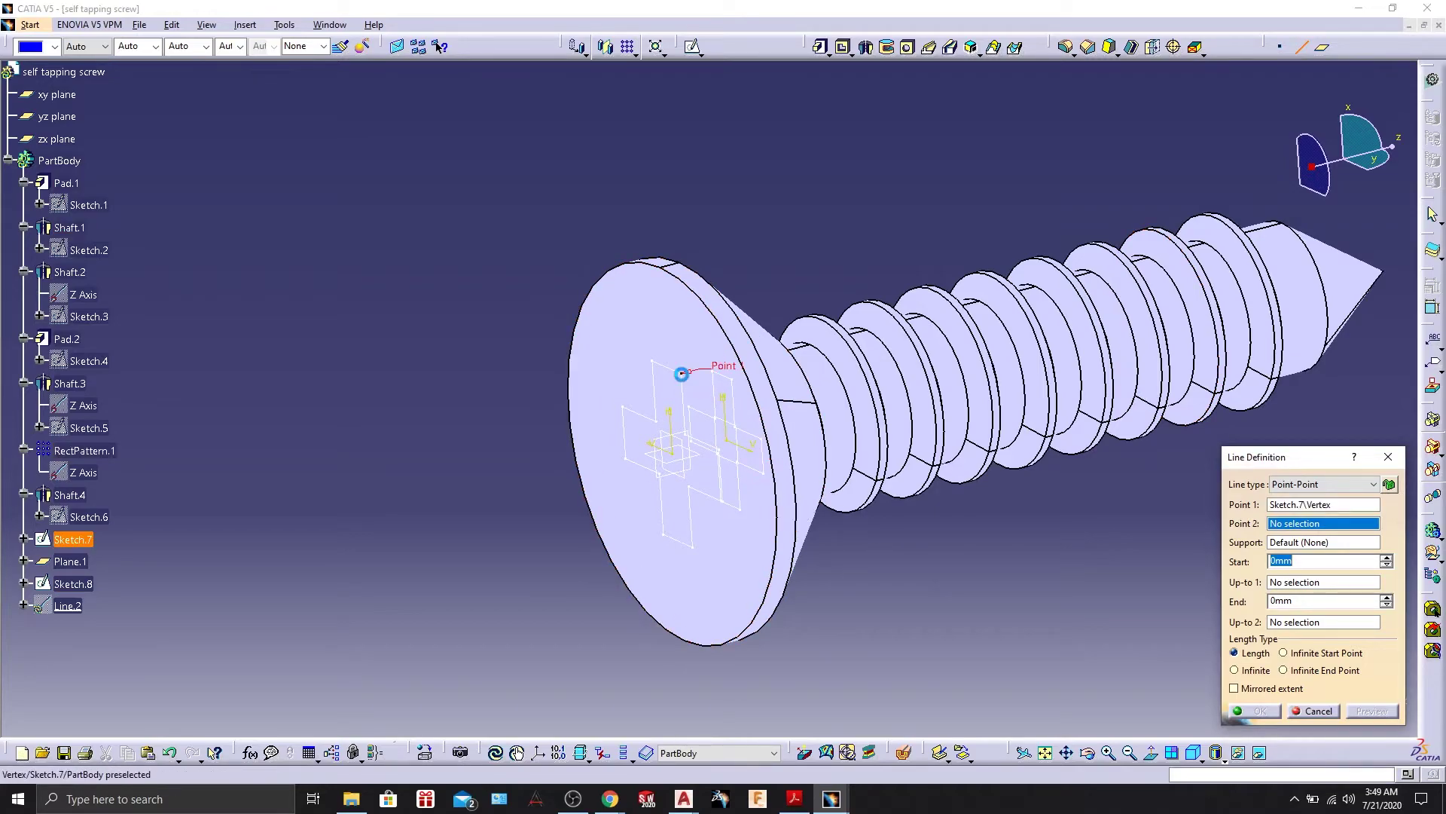
{"action": "left_click", "coordinate": [733, 379]}
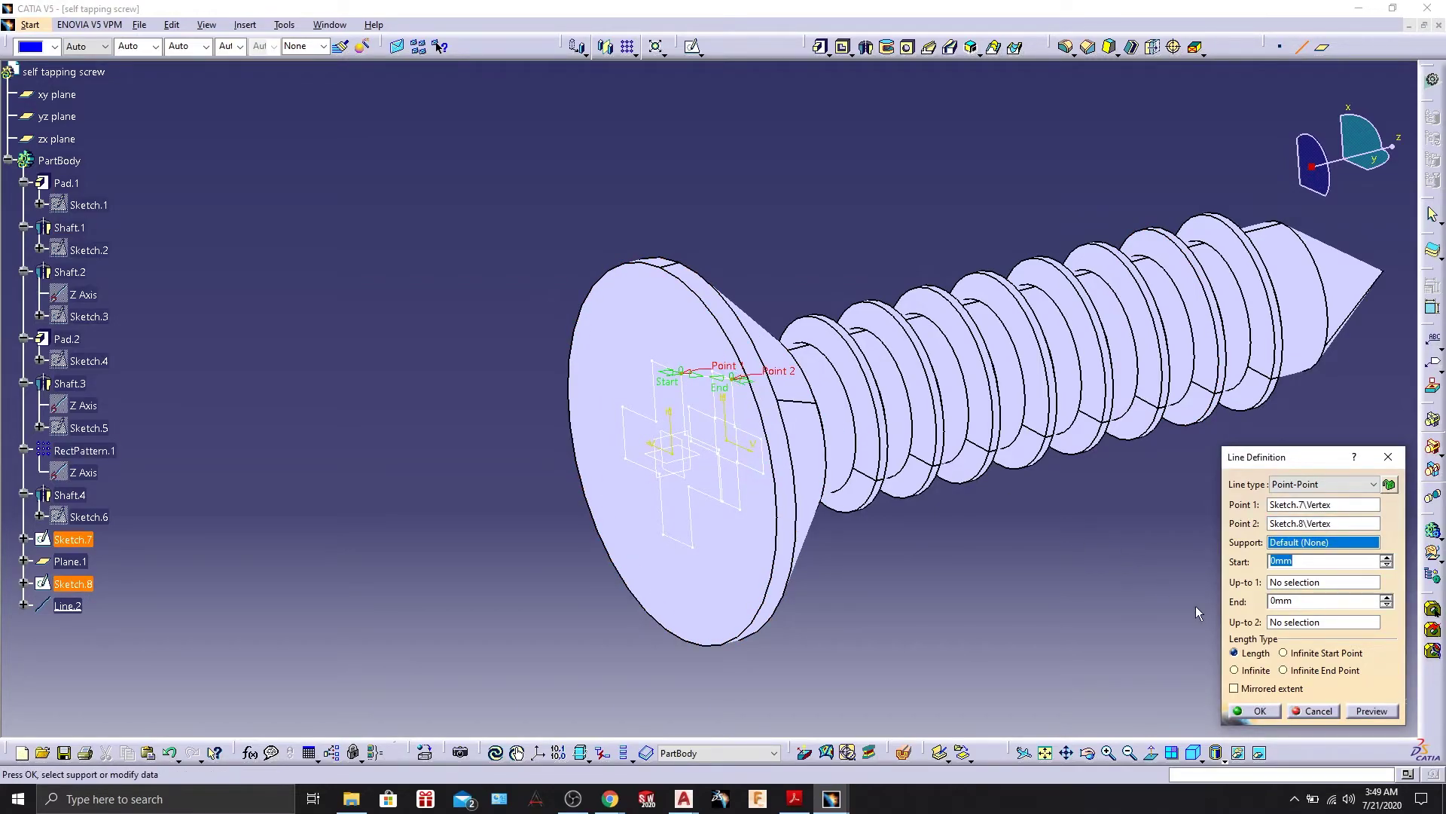
{"action": "left_click", "coordinate": [1370, 711]}
{"action": "left_click", "coordinate": [1256, 711]}
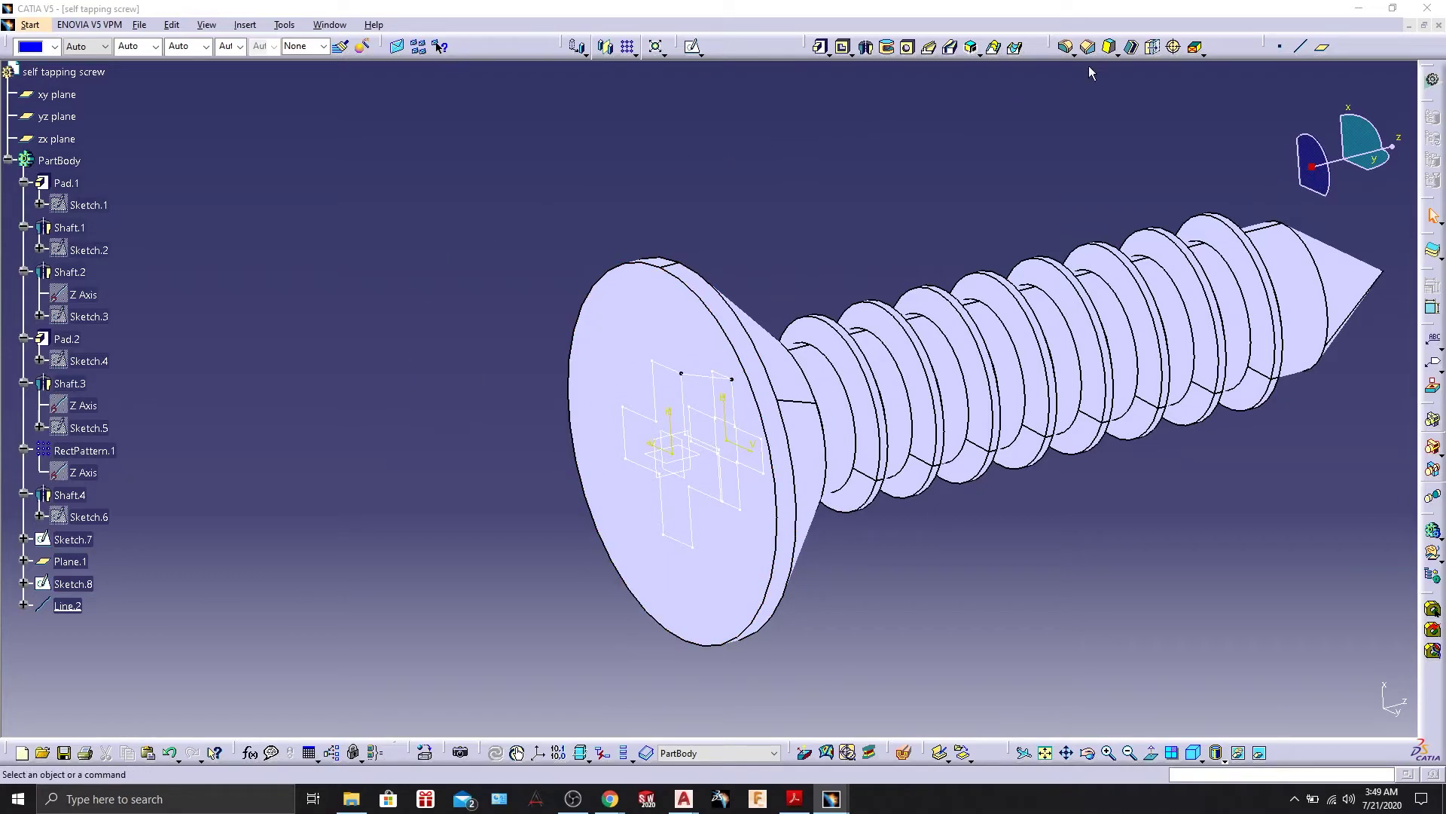
Create a Point-Point line from the left corner of the larger cross's upper arm to the matching corner of the smaller cross.
{"action": "left_click", "coordinate": [1300, 46]}
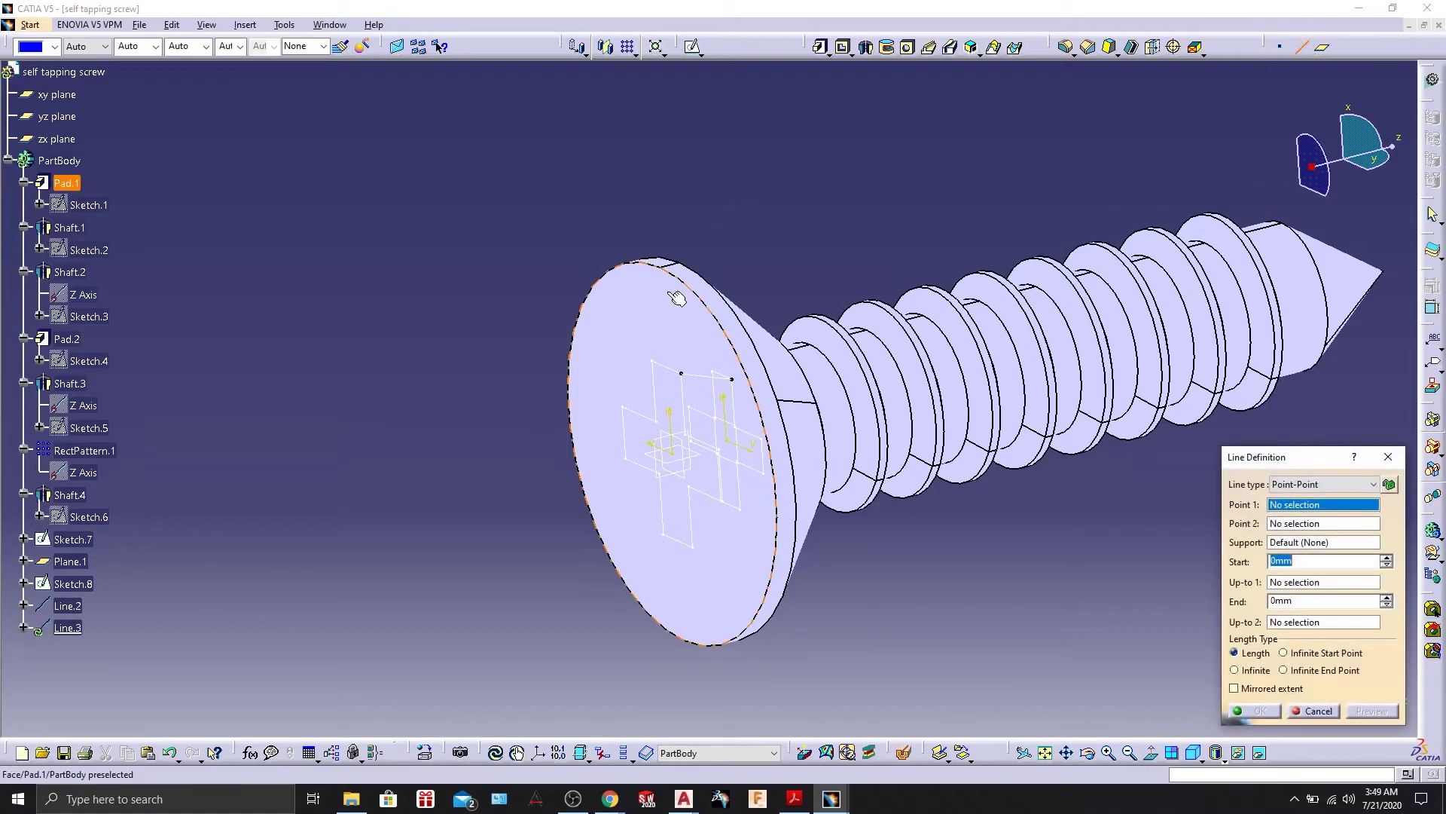
{"action": "left_click", "coordinate": [653, 360]}
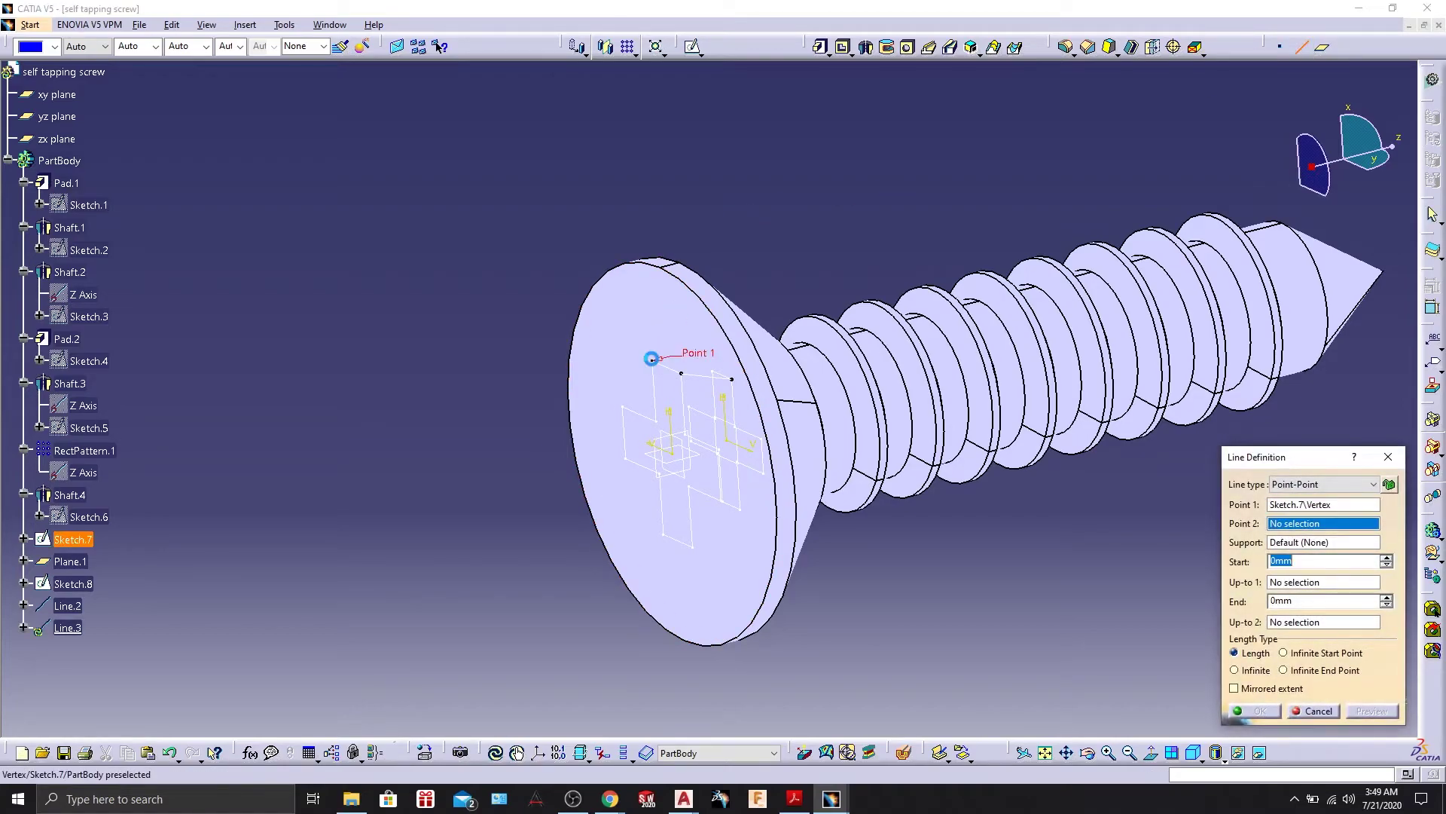
{"action": "left_click", "coordinate": [723, 375]}
{"action": "left_click", "coordinate": [1257, 710]}
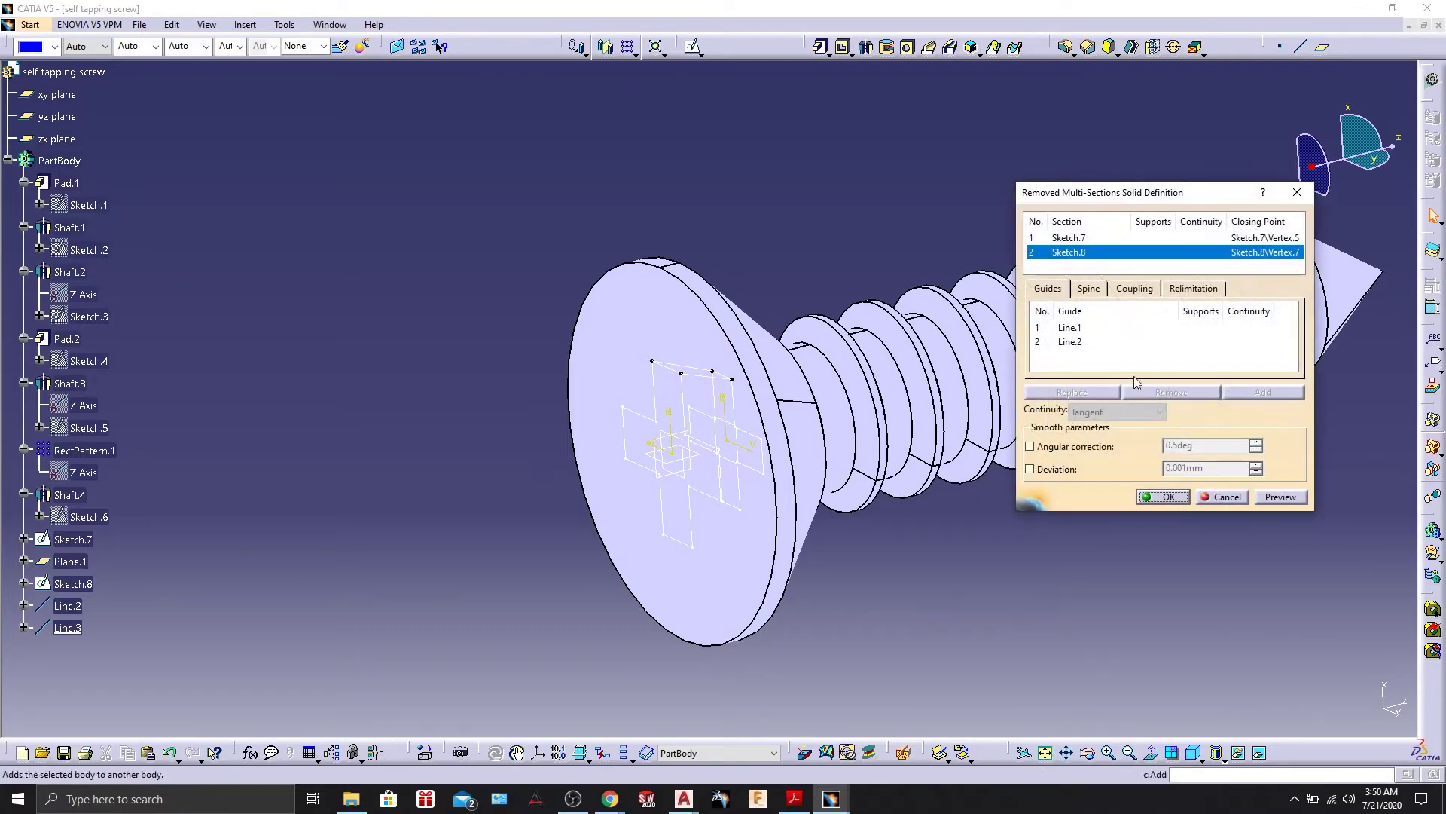
Set up a new Removed Multi-Sections Solid with Sketch.7 and Sketch.8 as sections and Line.2 and Line.3 as guides.
{"action": "left_click", "coordinate": [1222, 496]}
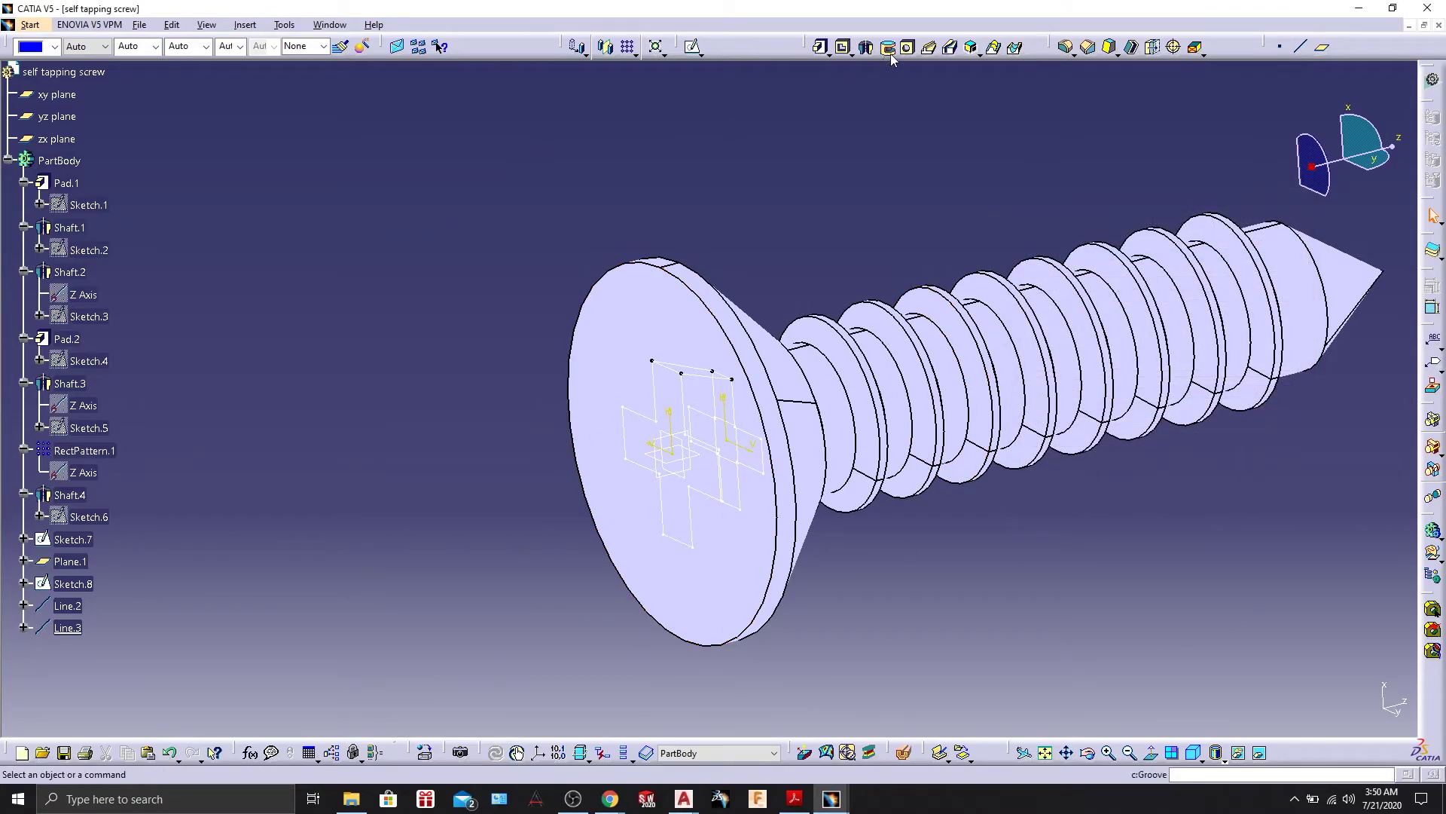
{"action": "left_click", "coordinate": [1017, 48]}
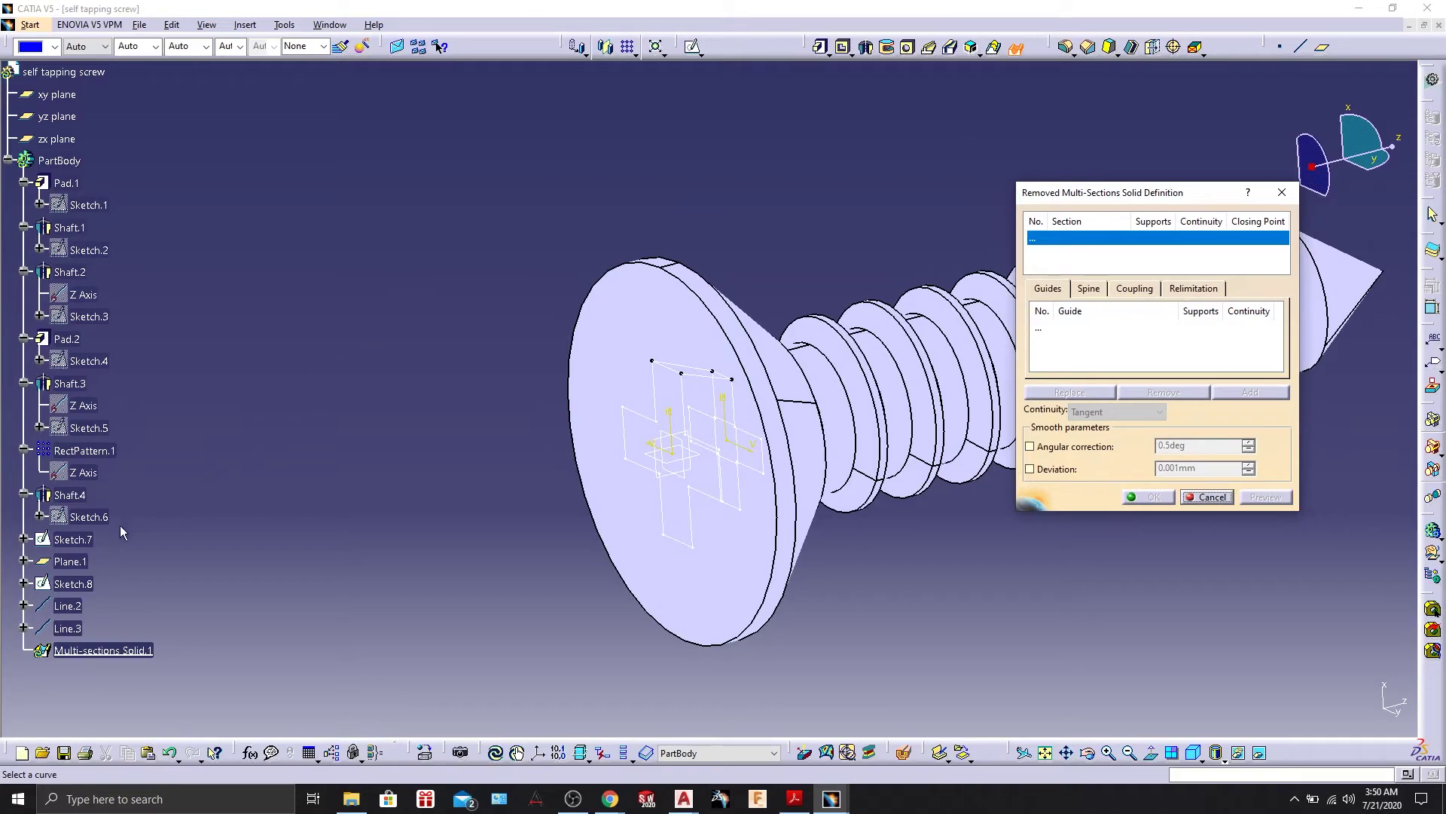
{"action": "left_click", "coordinate": [74, 539]}
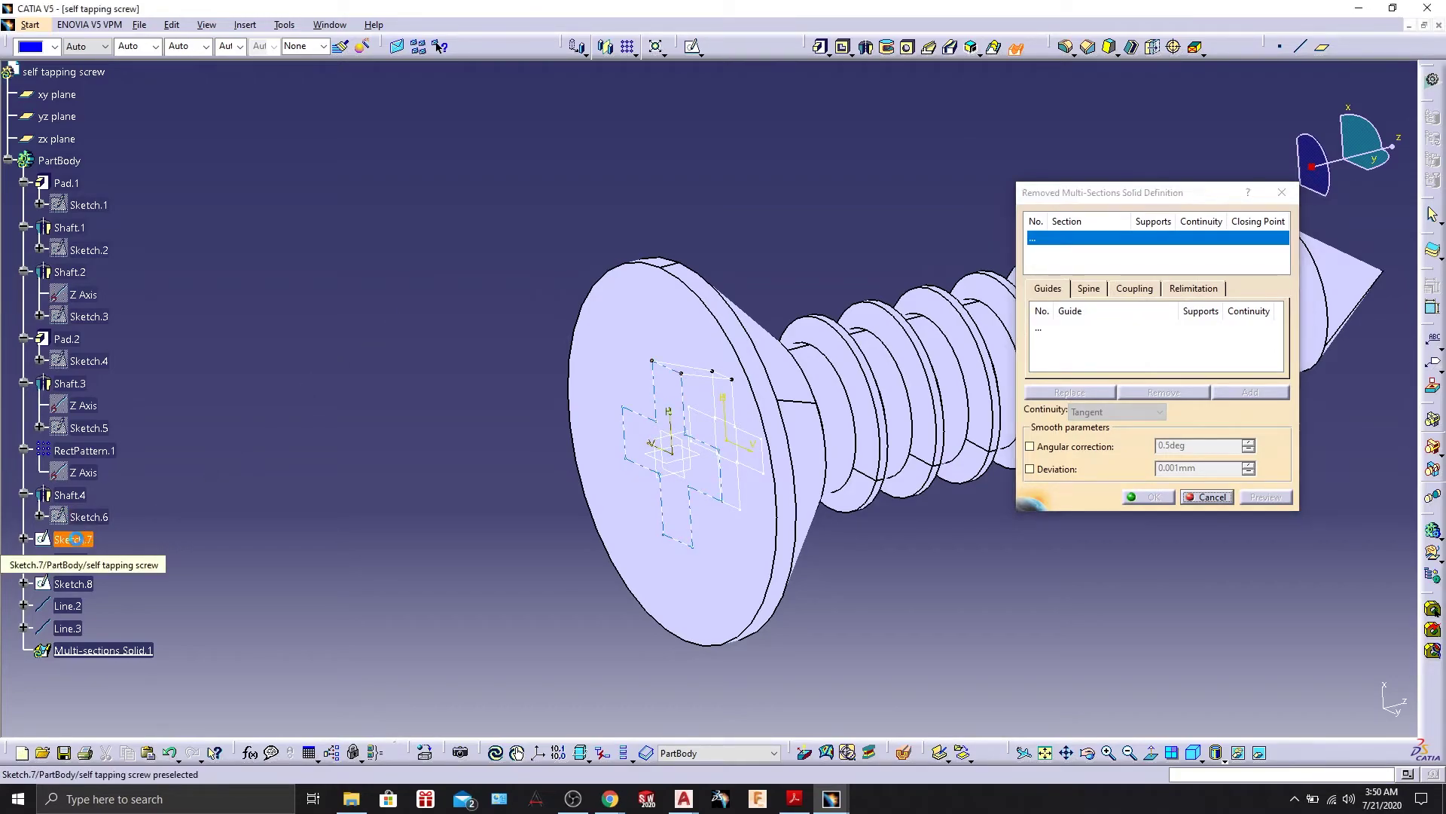
{"action": "left_click", "coordinate": [78, 584]}
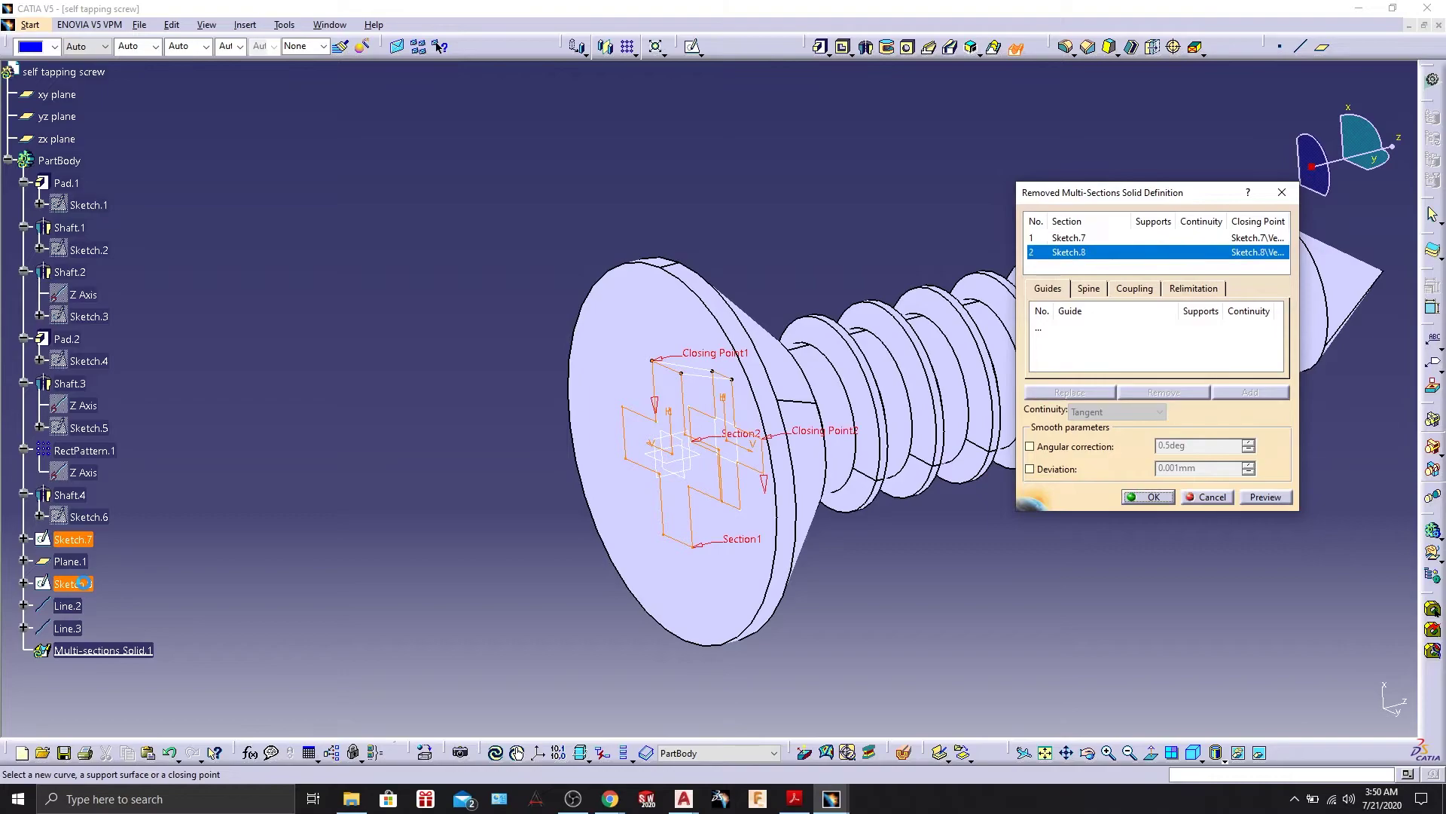
{"action": "left_click", "coordinate": [1075, 326]}
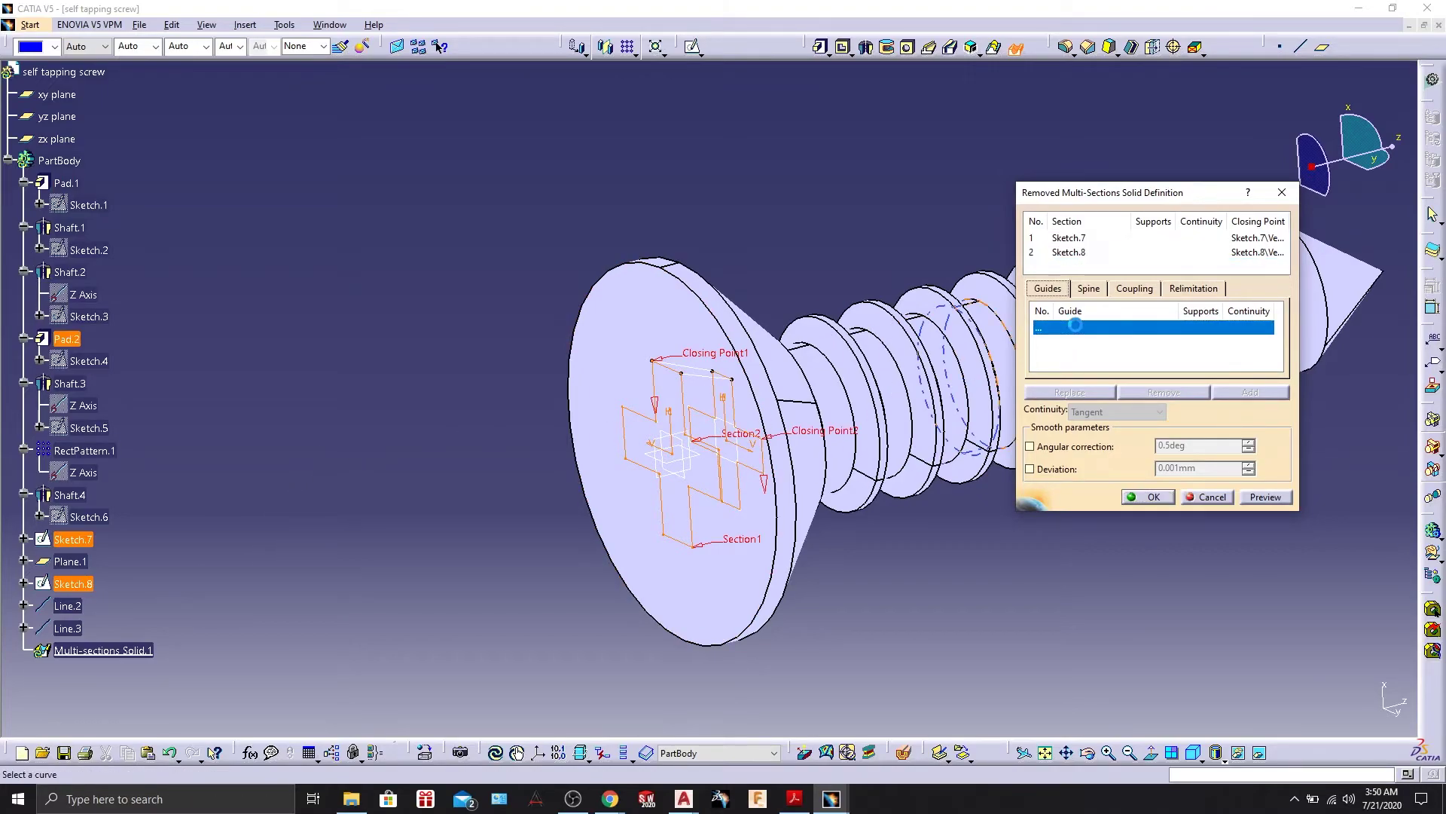
{"action": "left_click", "coordinate": [697, 374]}
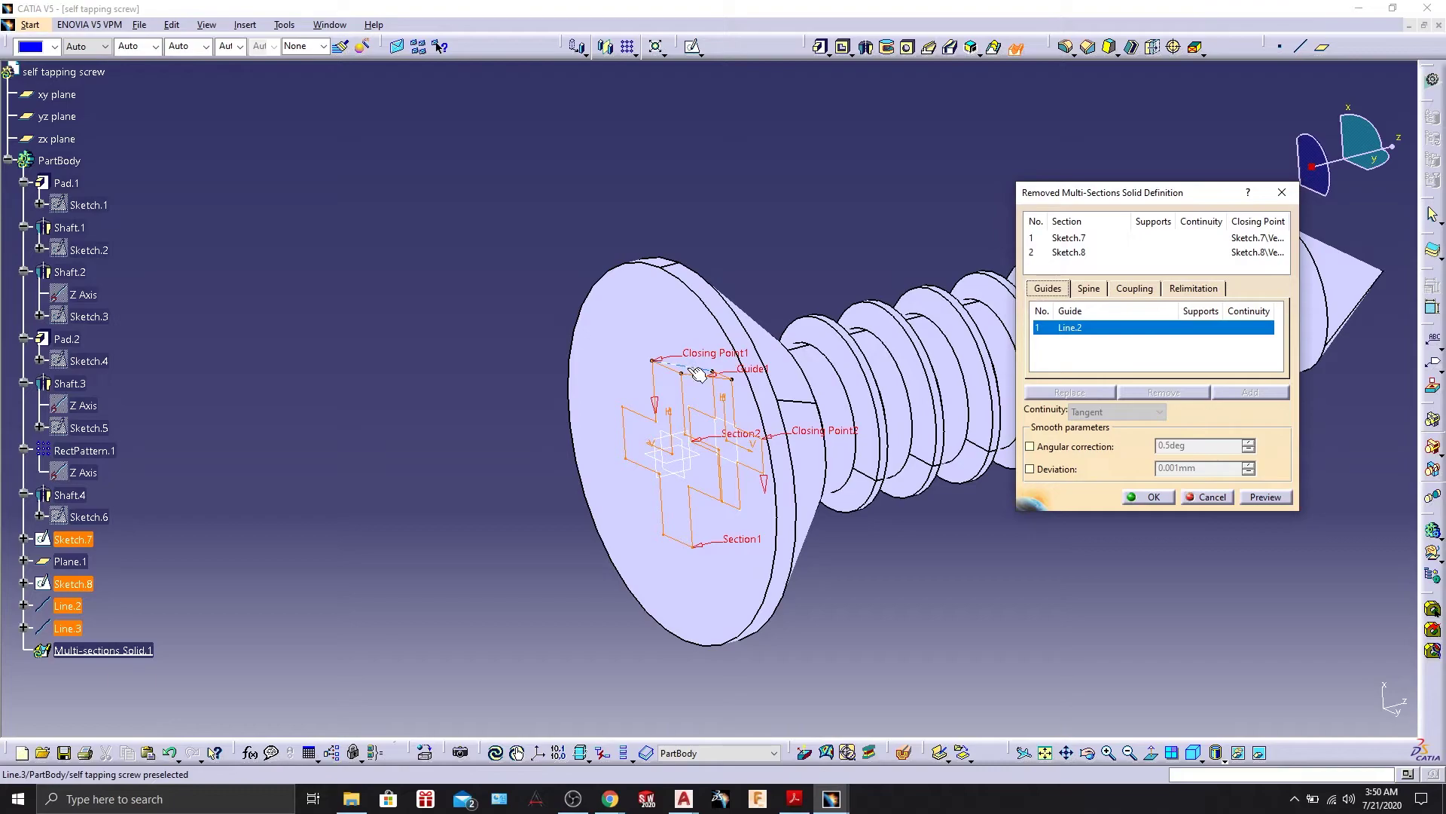
{"action": "left_click", "coordinate": [698, 374]}
Reverse the closing directions of both cross sections and try to generate the removed multi-sections solid.
{"action": "left_click", "coordinate": [1265, 497]}
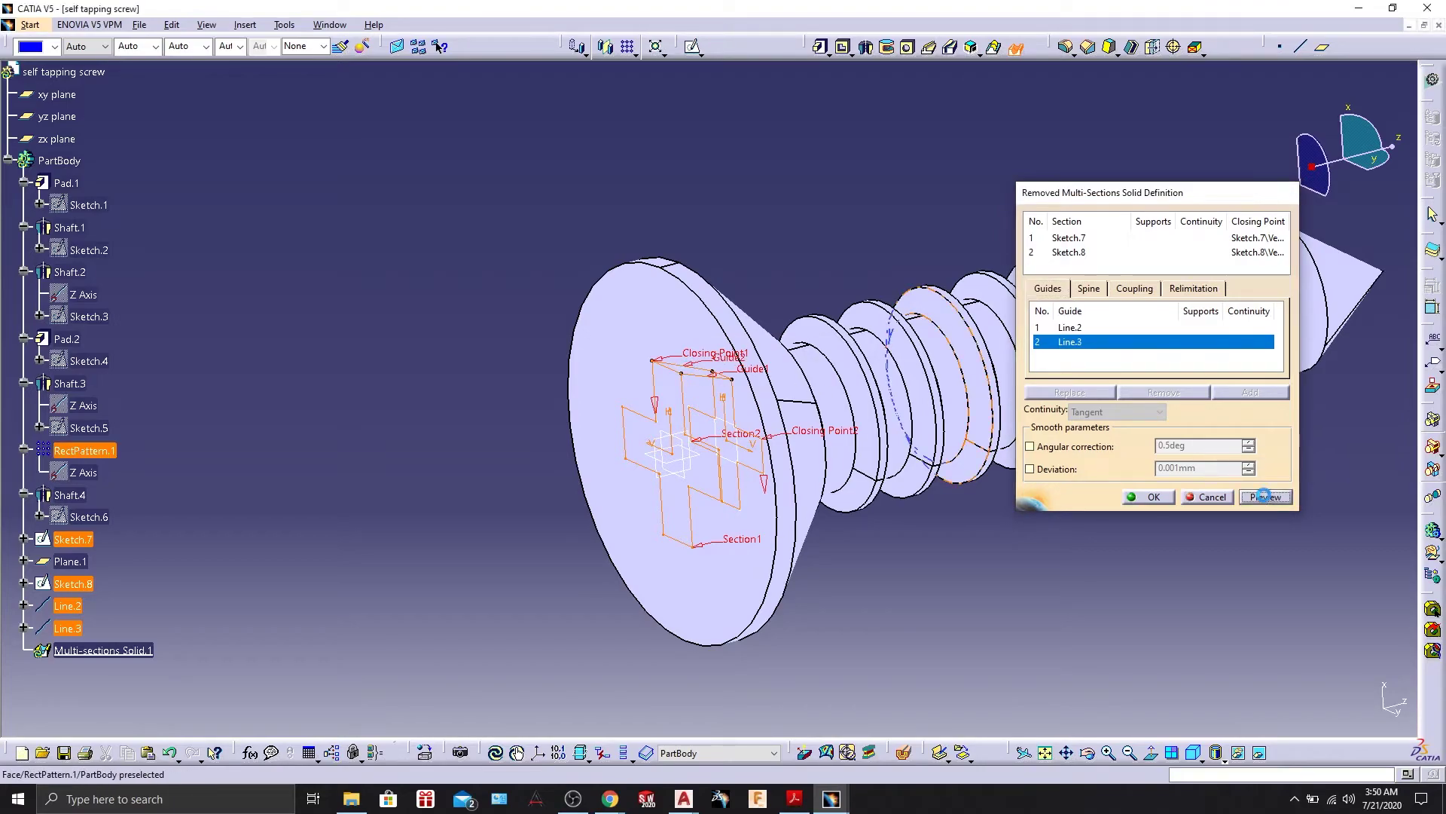
{"action": "left_click", "coordinate": [851, 429]}
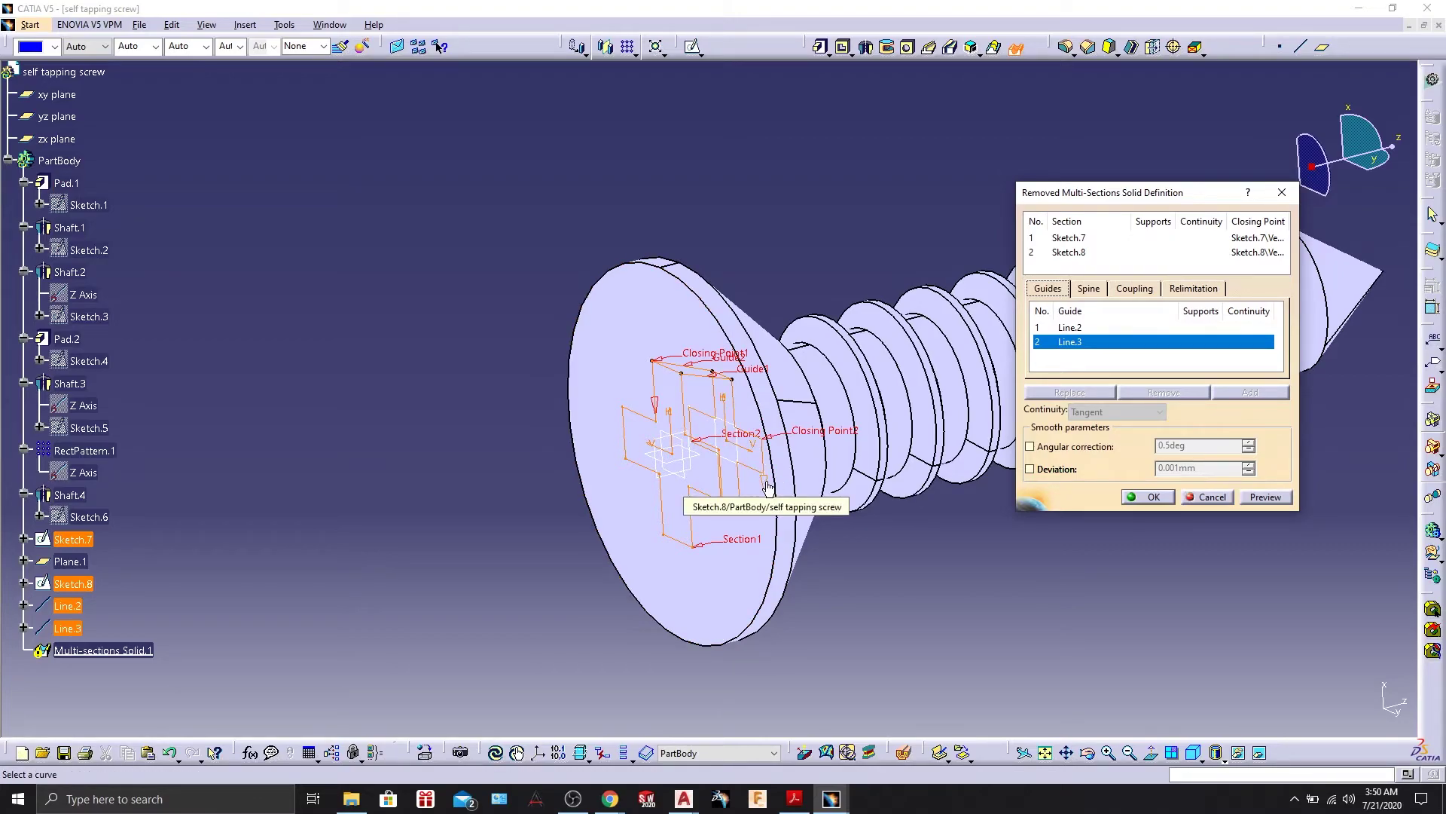
{"action": "left_click", "coordinate": [1263, 500]}
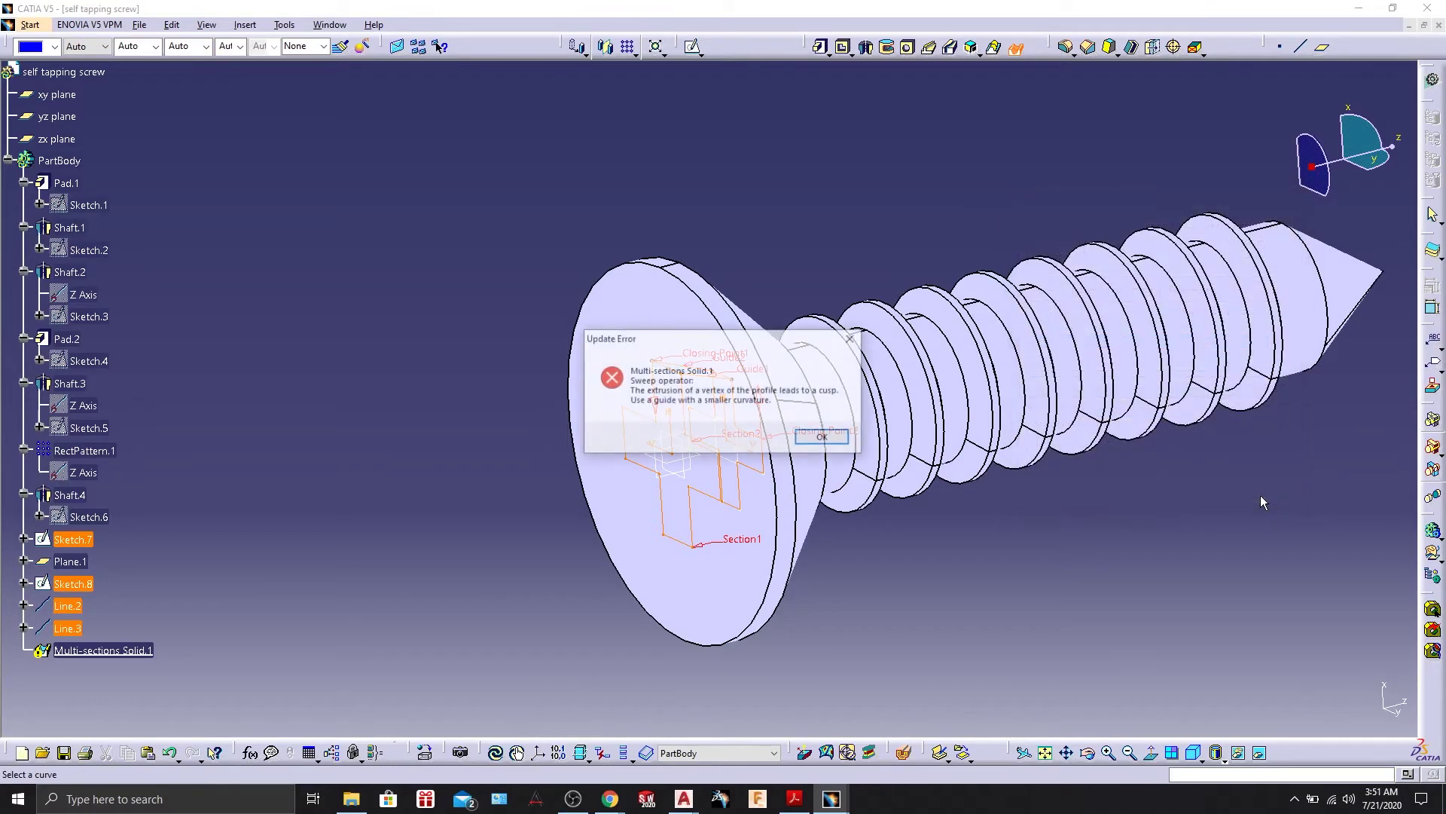
{"action": "left_click", "coordinate": [805, 440]}
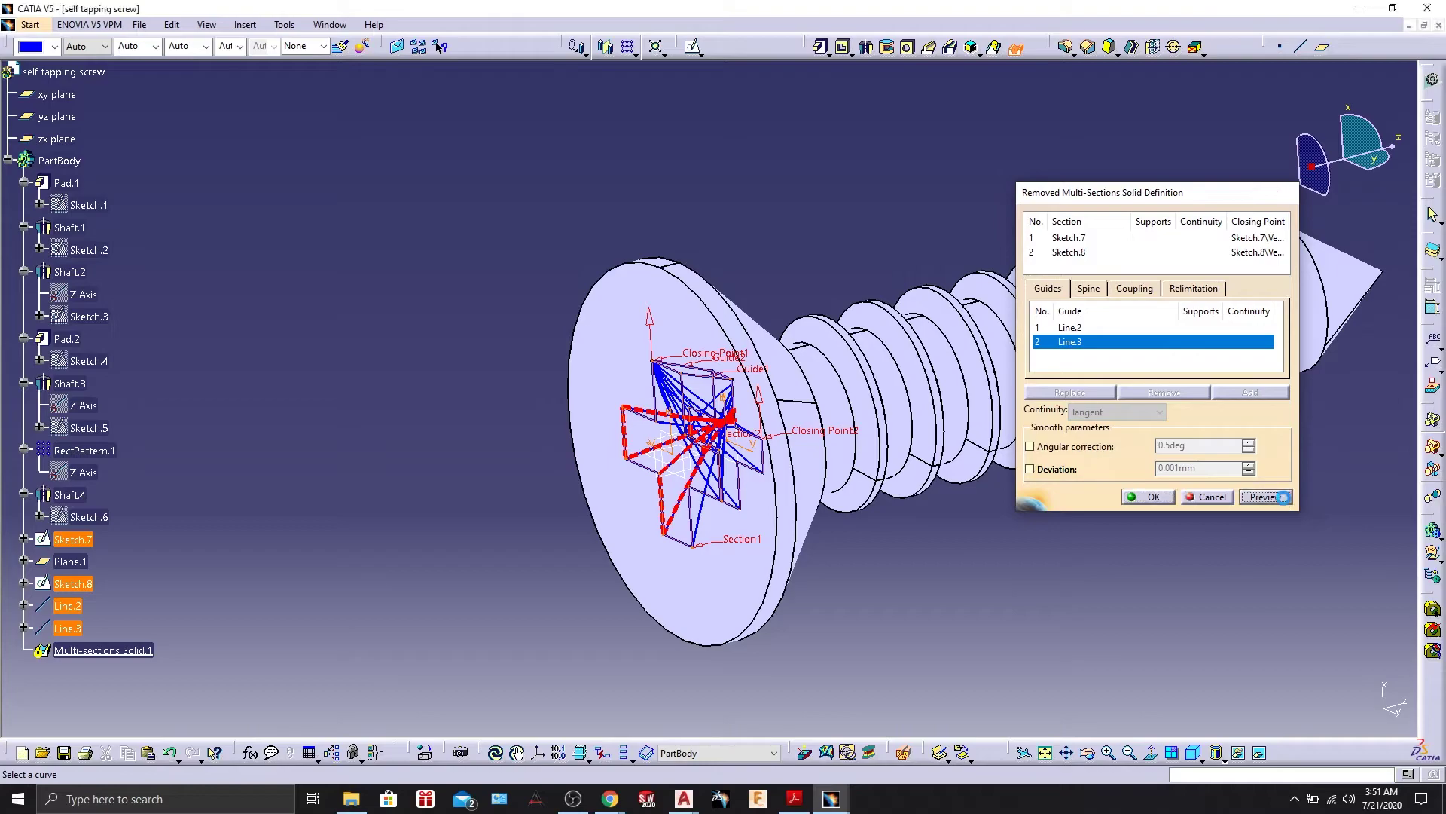
{"action": "left_click", "coordinate": [1168, 497]}
{"action": "left_click", "coordinate": [826, 446]}
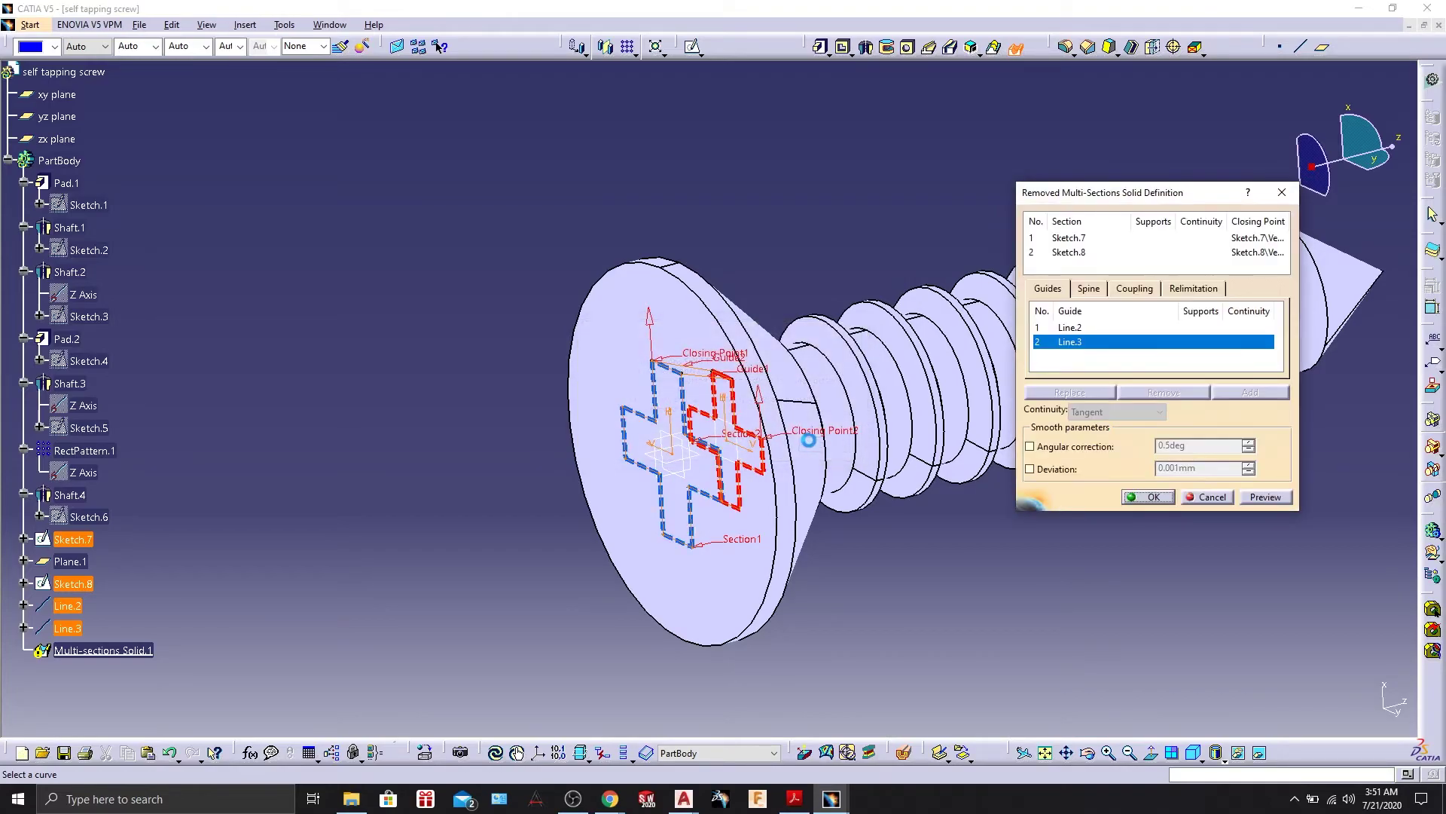
Replace Sketch.8's closing point with the left corner of the smaller cross's upper arm and preview the solid.
{"action": "left_click", "coordinate": [984, 595]}
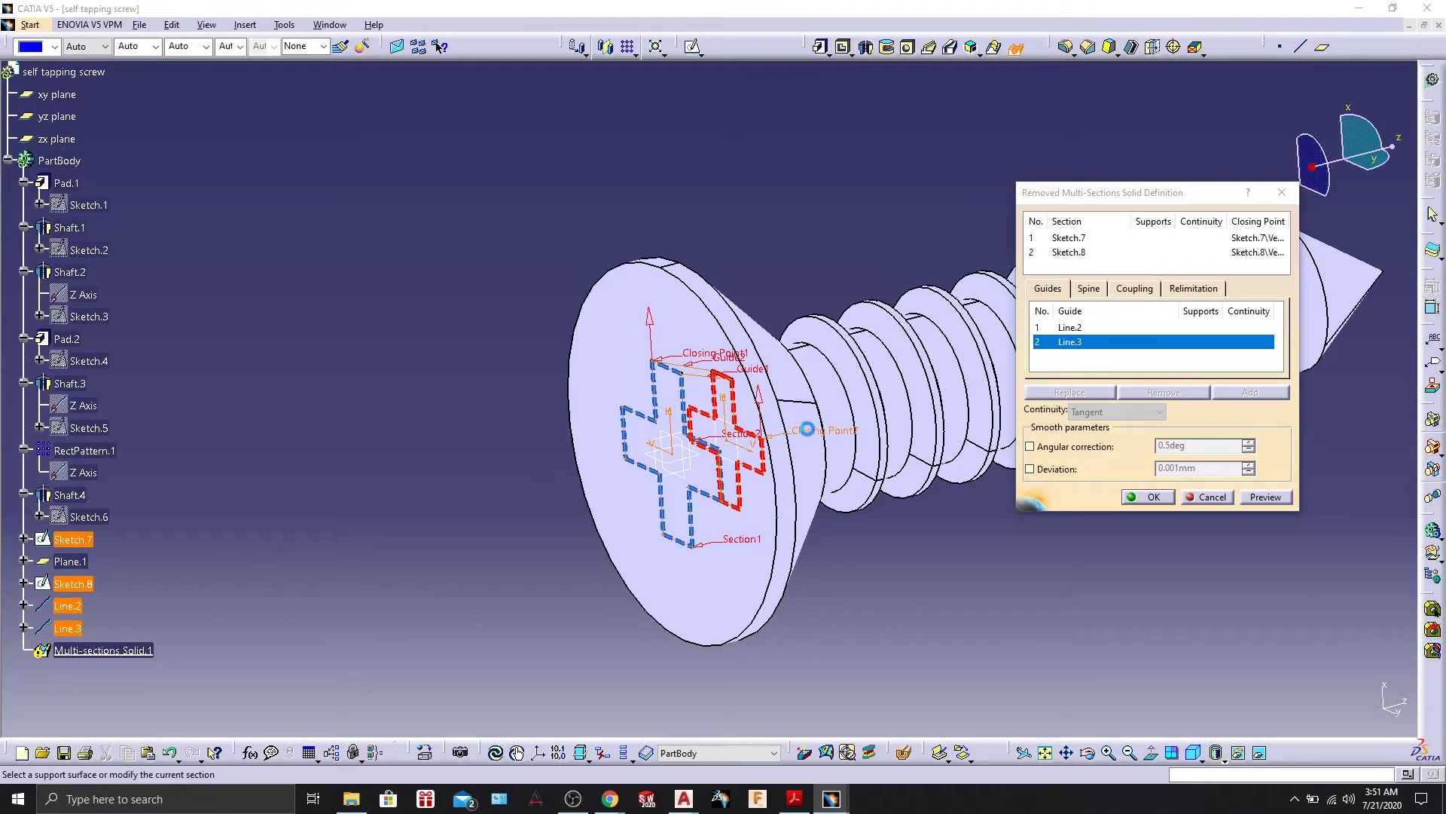
{"action": "left_click", "coordinate": [810, 437]}
{"action": "right_click", "coordinate": [809, 437]}
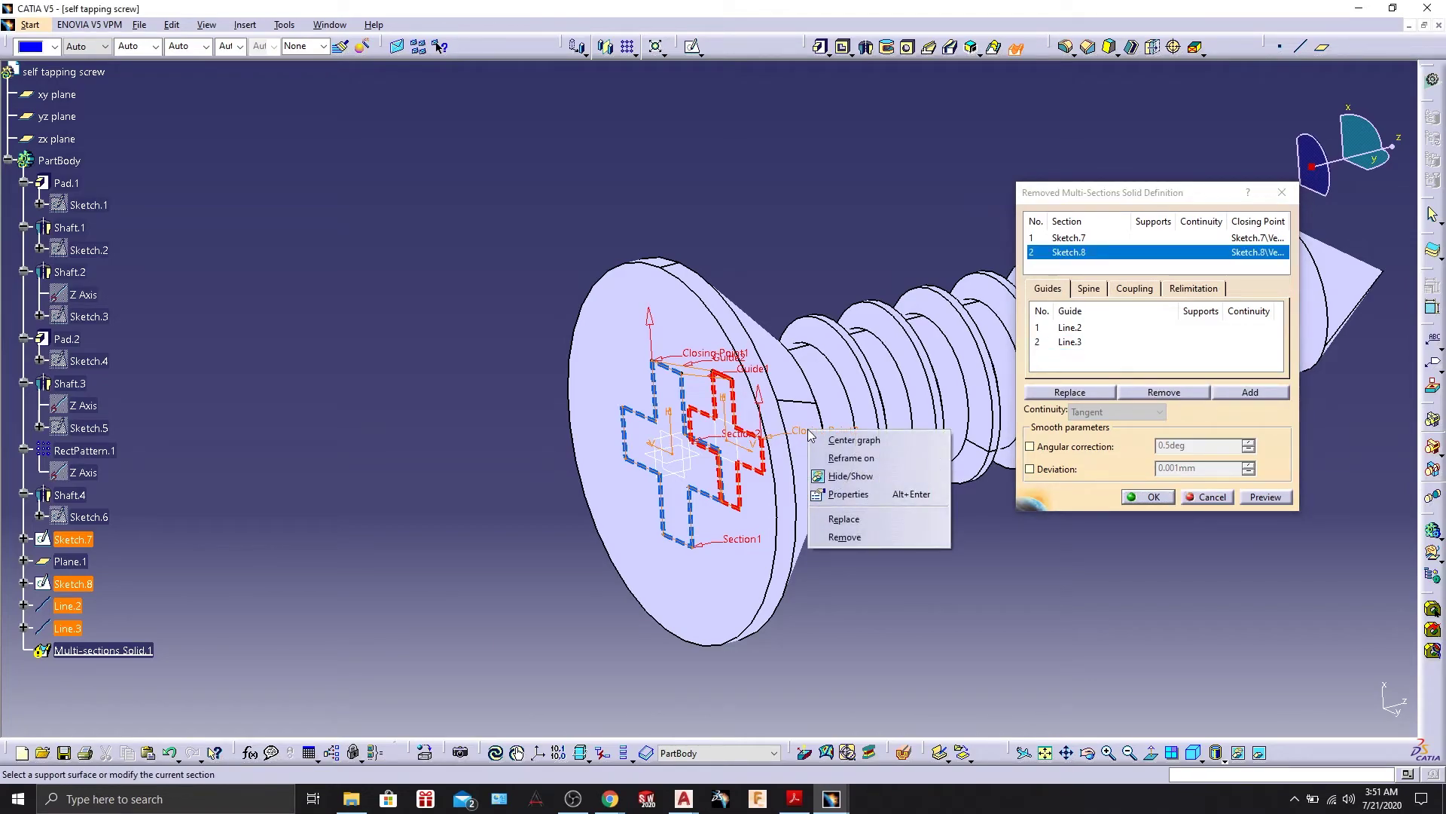
{"action": "left_click", "coordinate": [844, 519]}
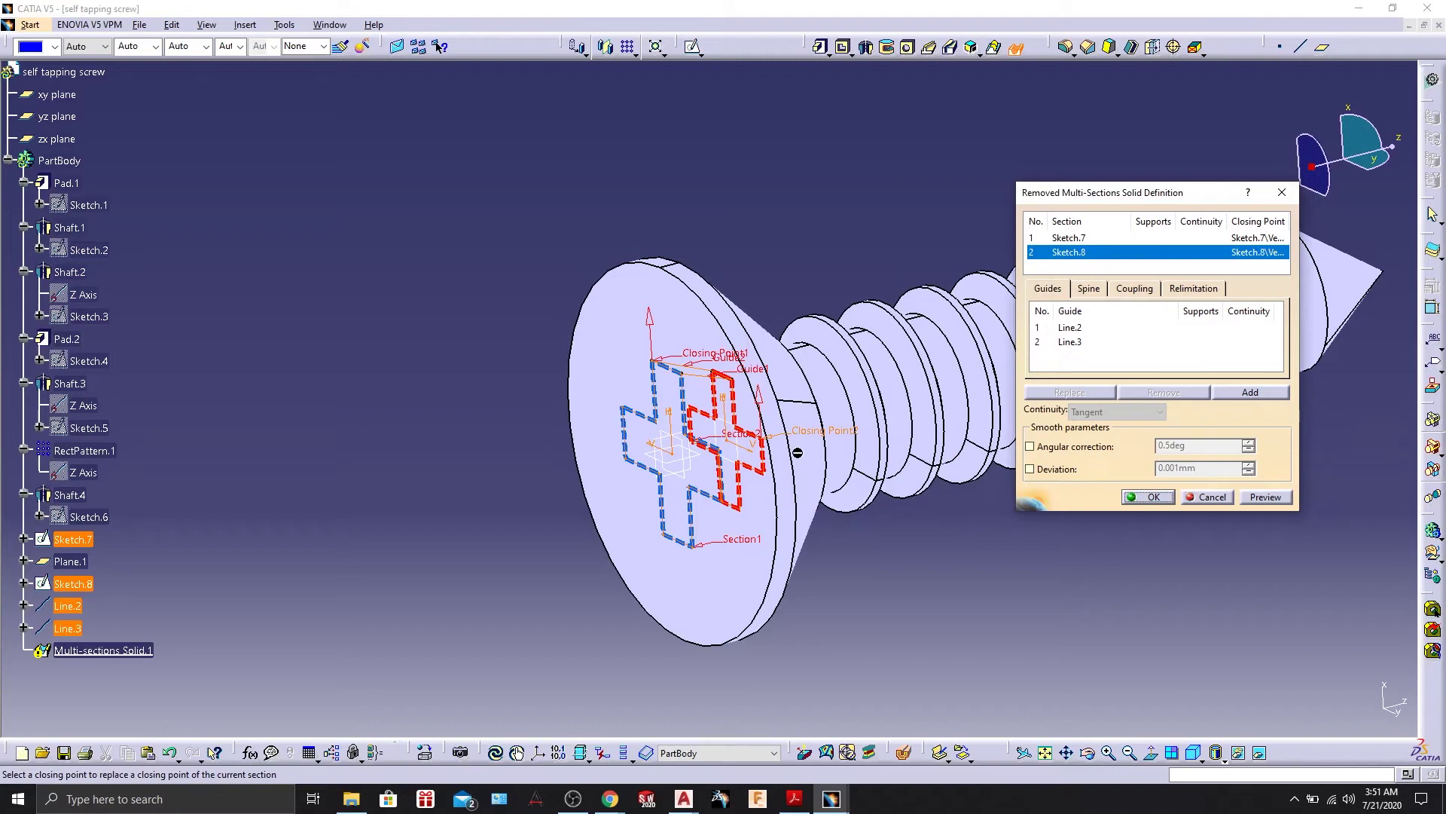
{"action": "left_click", "coordinate": [717, 371]}
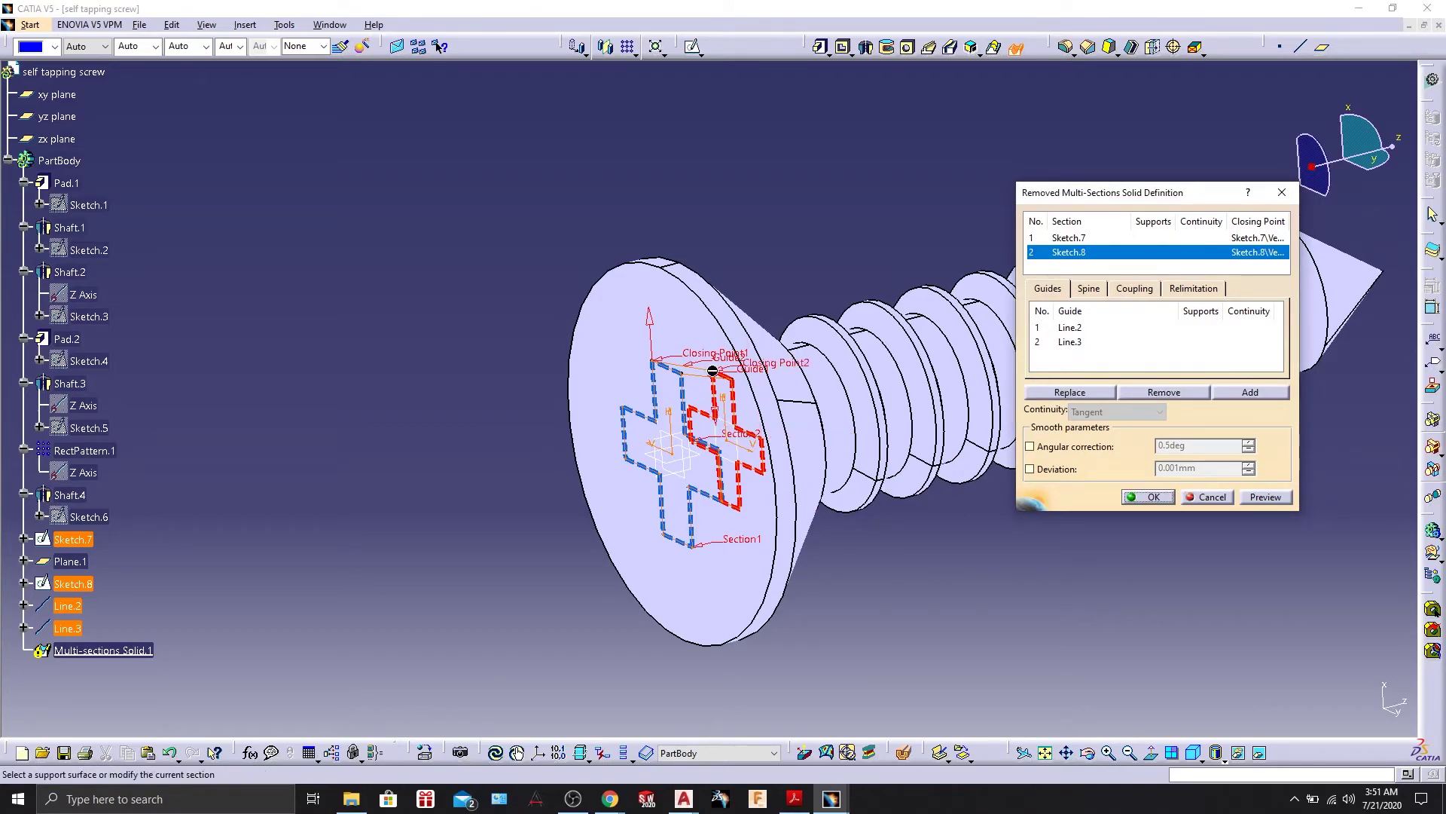
{"action": "left_click", "coordinate": [1270, 496]}
Reverse the closing direction of Sketch.7 and generate the removed multi-sections solid to cut the cross recess.
{"action": "left_click", "coordinate": [847, 446]}
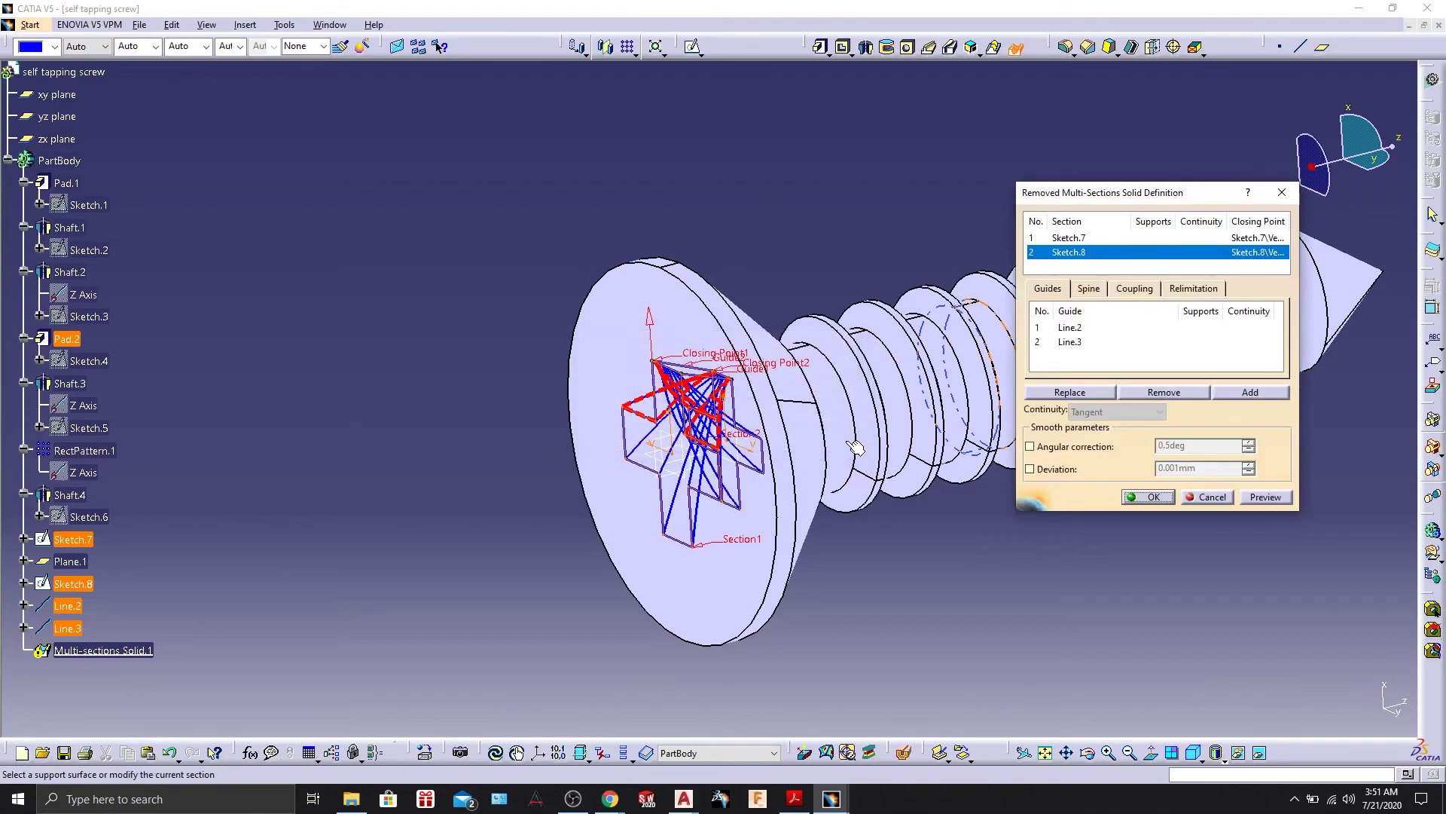
{"action": "middle_click_drag", "start_coordinate": [757, 426], "coordinate": [755, 324]}
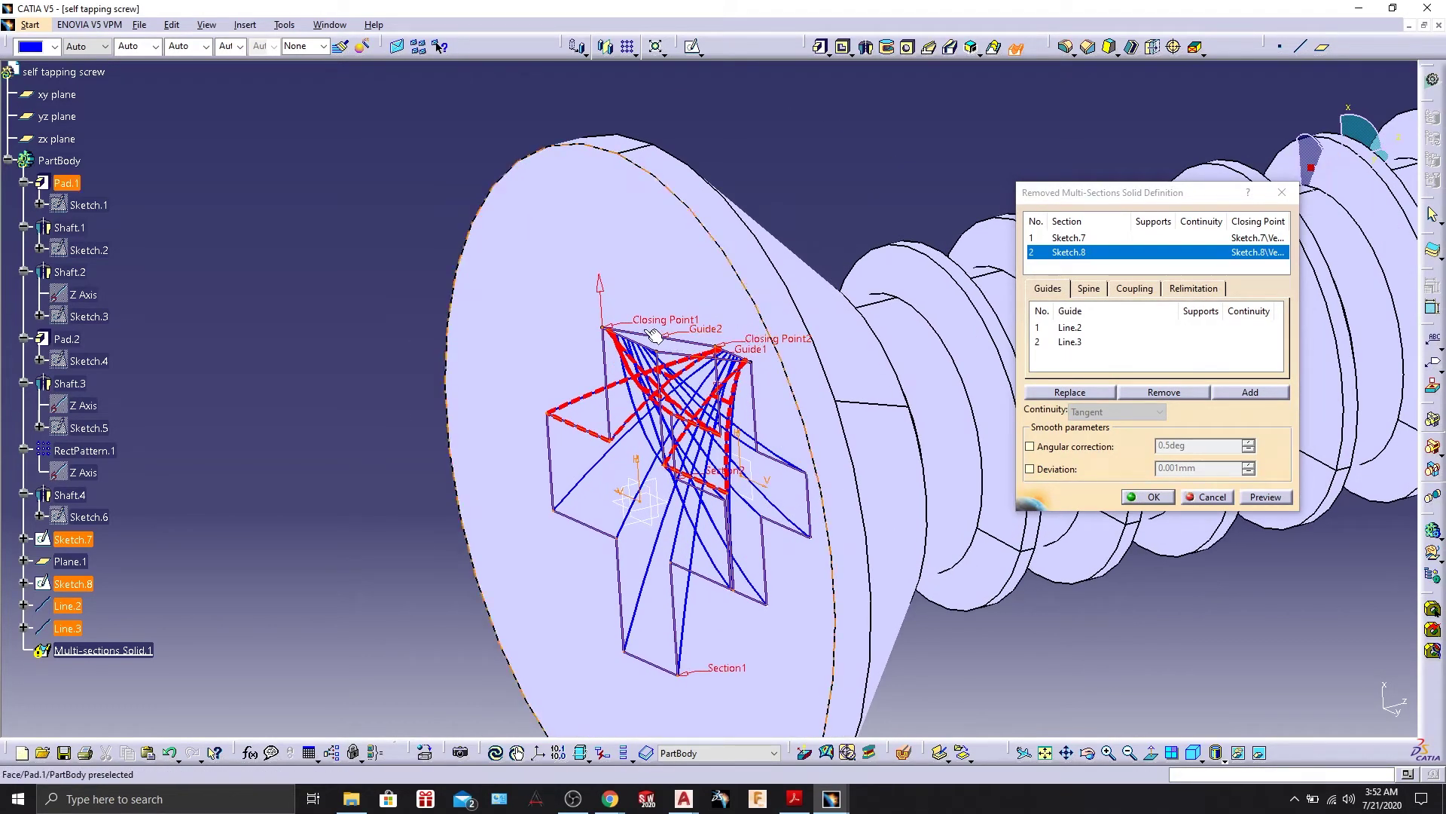
{"action": "left_click", "coordinate": [1265, 498]}
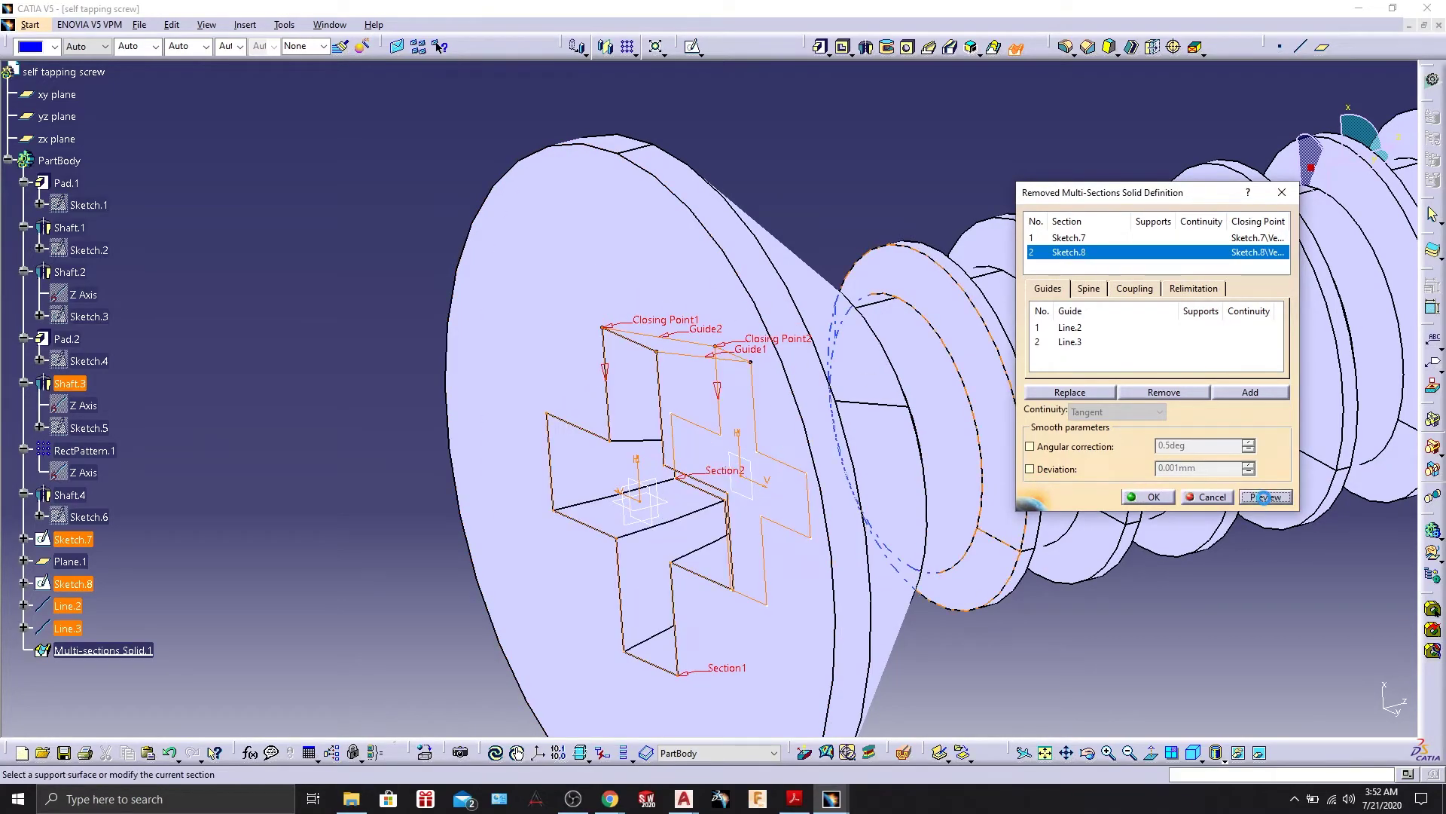
{"action": "left_click", "coordinate": [1149, 497]}
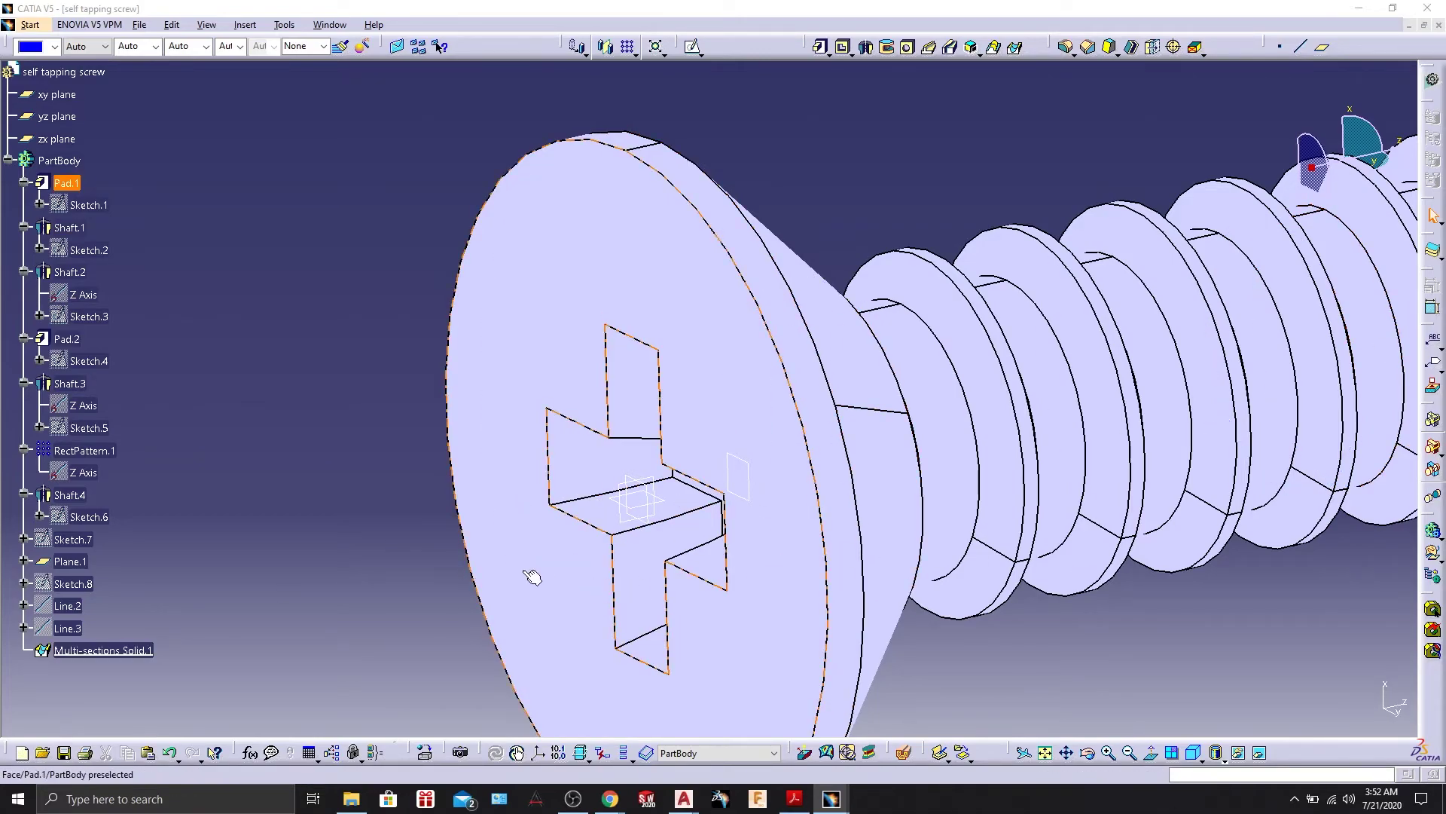
Reopen the removed multi-sections solid's definition to examine its closing points, directions and guides, and inspect the finished recess in the screw head.
{"action": "double_click", "coordinate": [113, 650]}
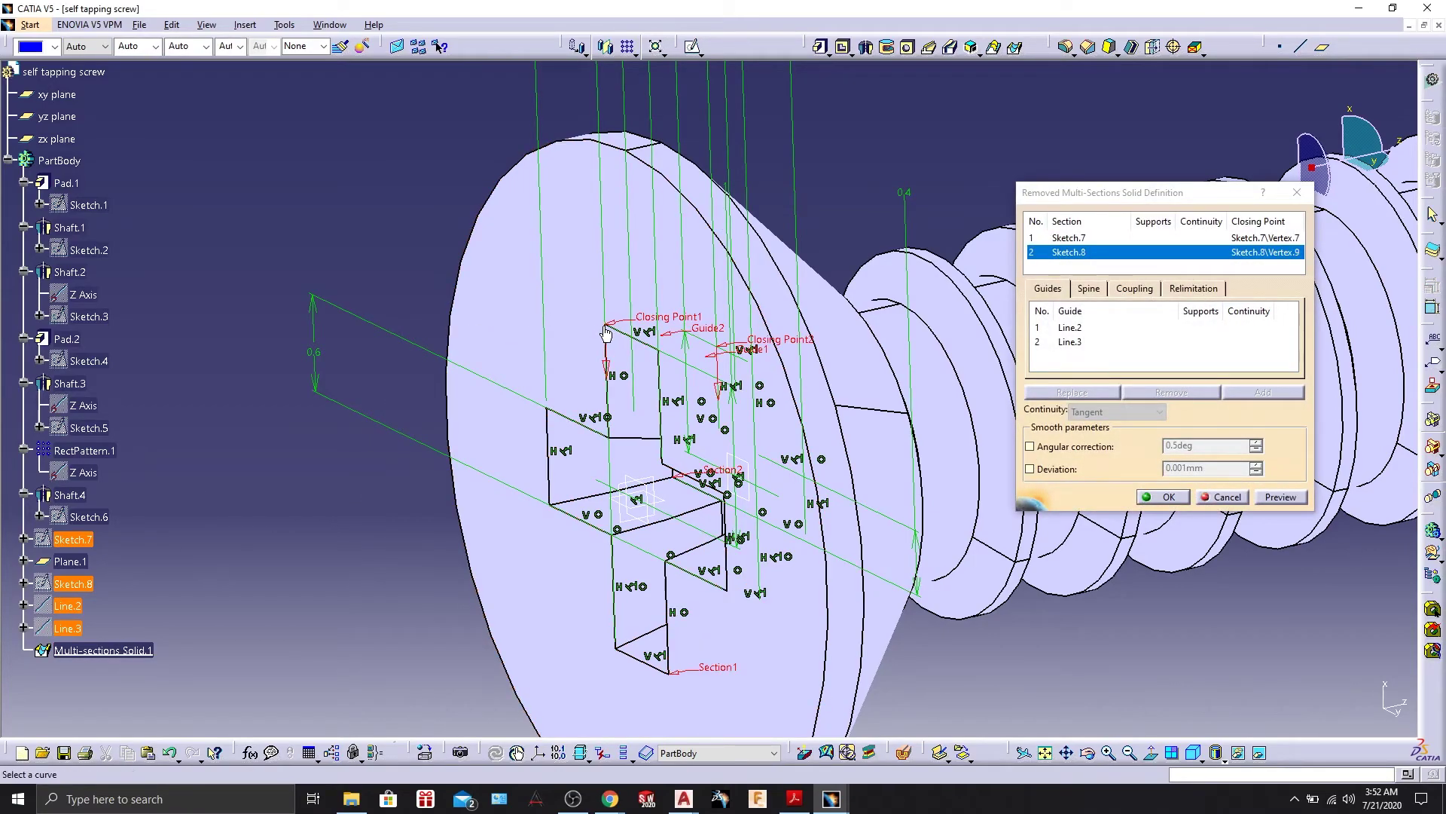
{"action": "middle_click_drag", "start_coordinate": [316, 293], "coordinate": [469, 265]}
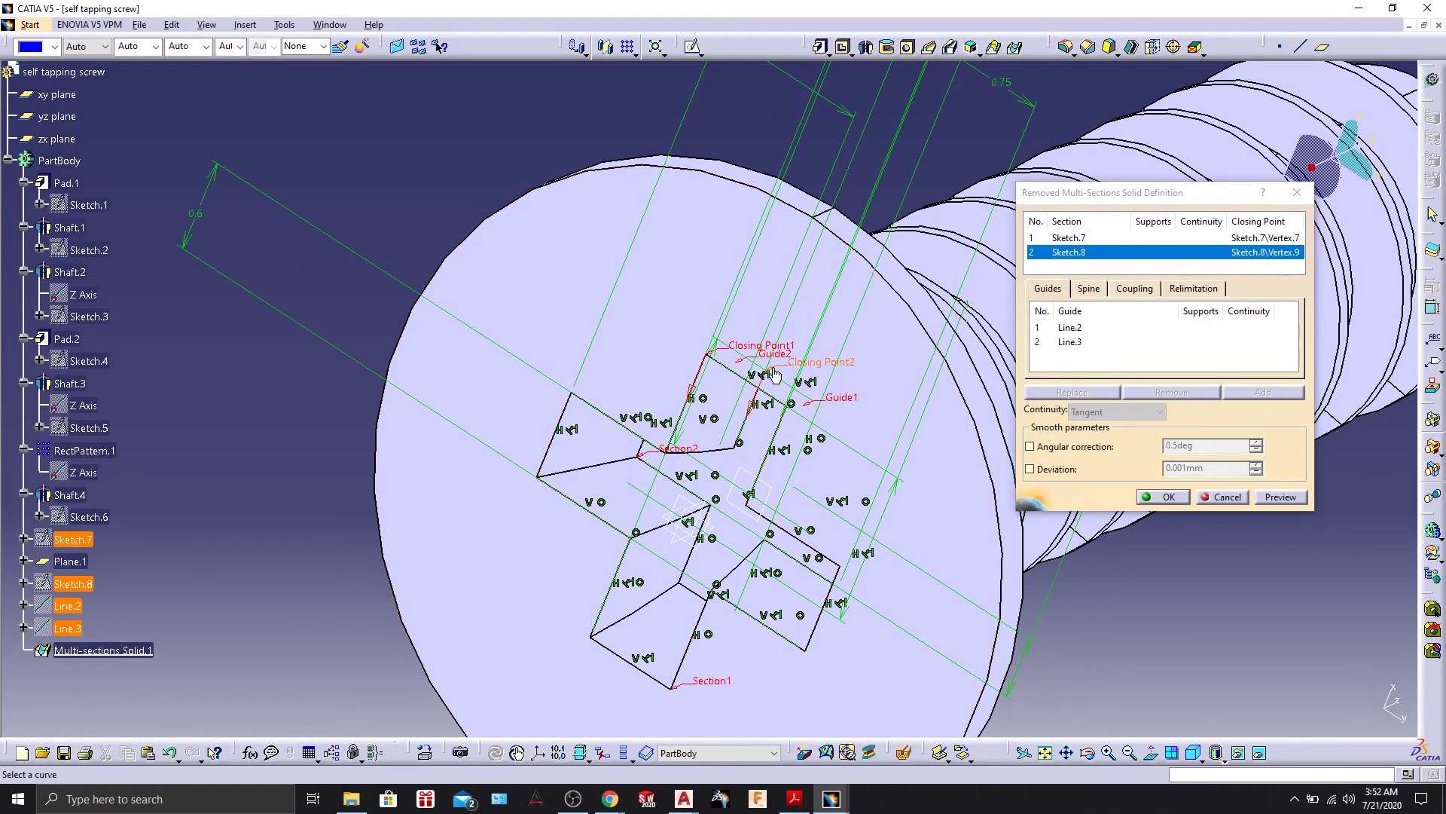
{"action": "middle_click_drag", "start_coordinate": [915, 174], "coordinate": [700, 411]}
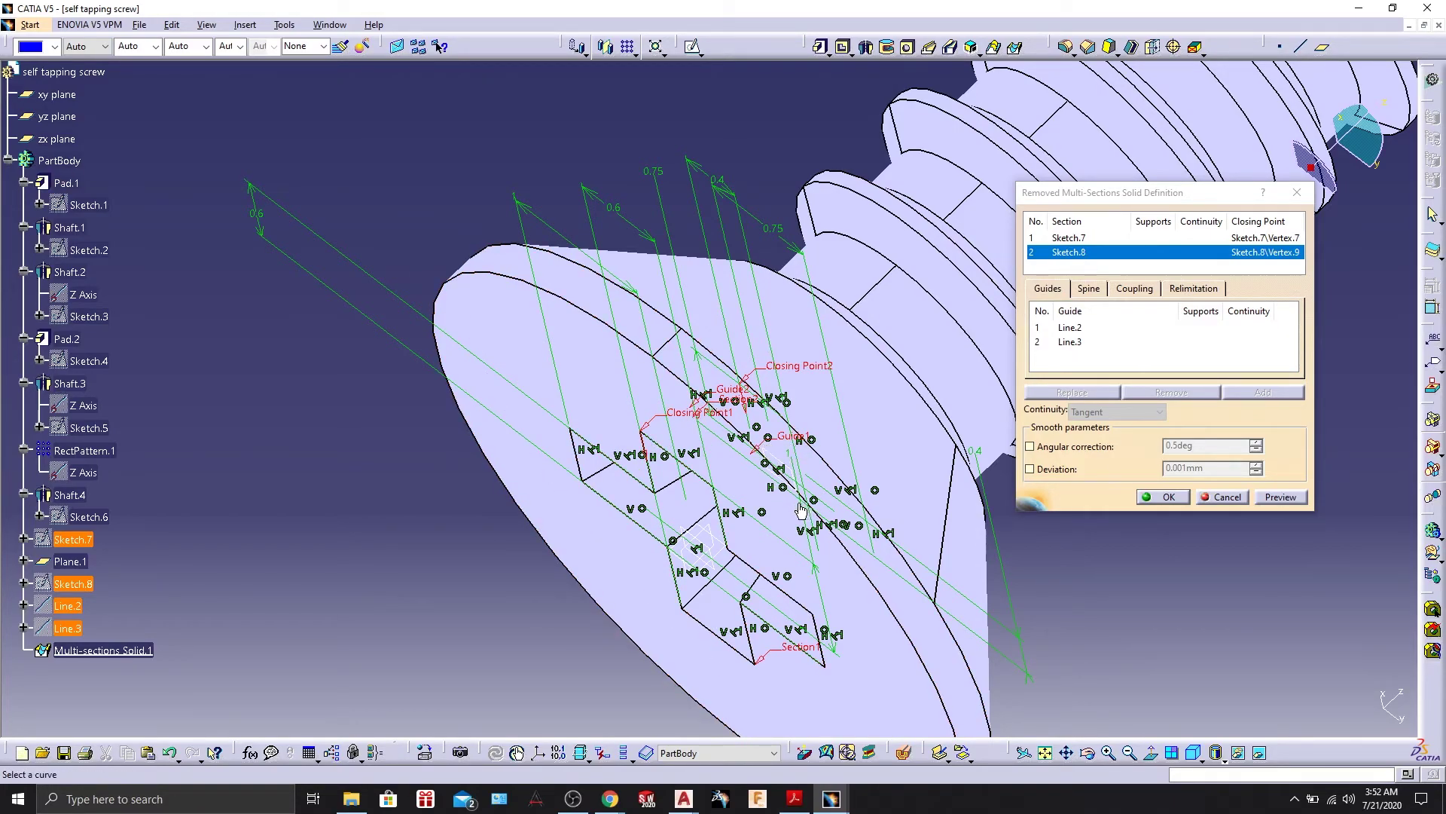
{"action": "middle_click_drag", "start_coordinate": [455, 517], "coordinate": [480, 378], "text": "ctrl"}
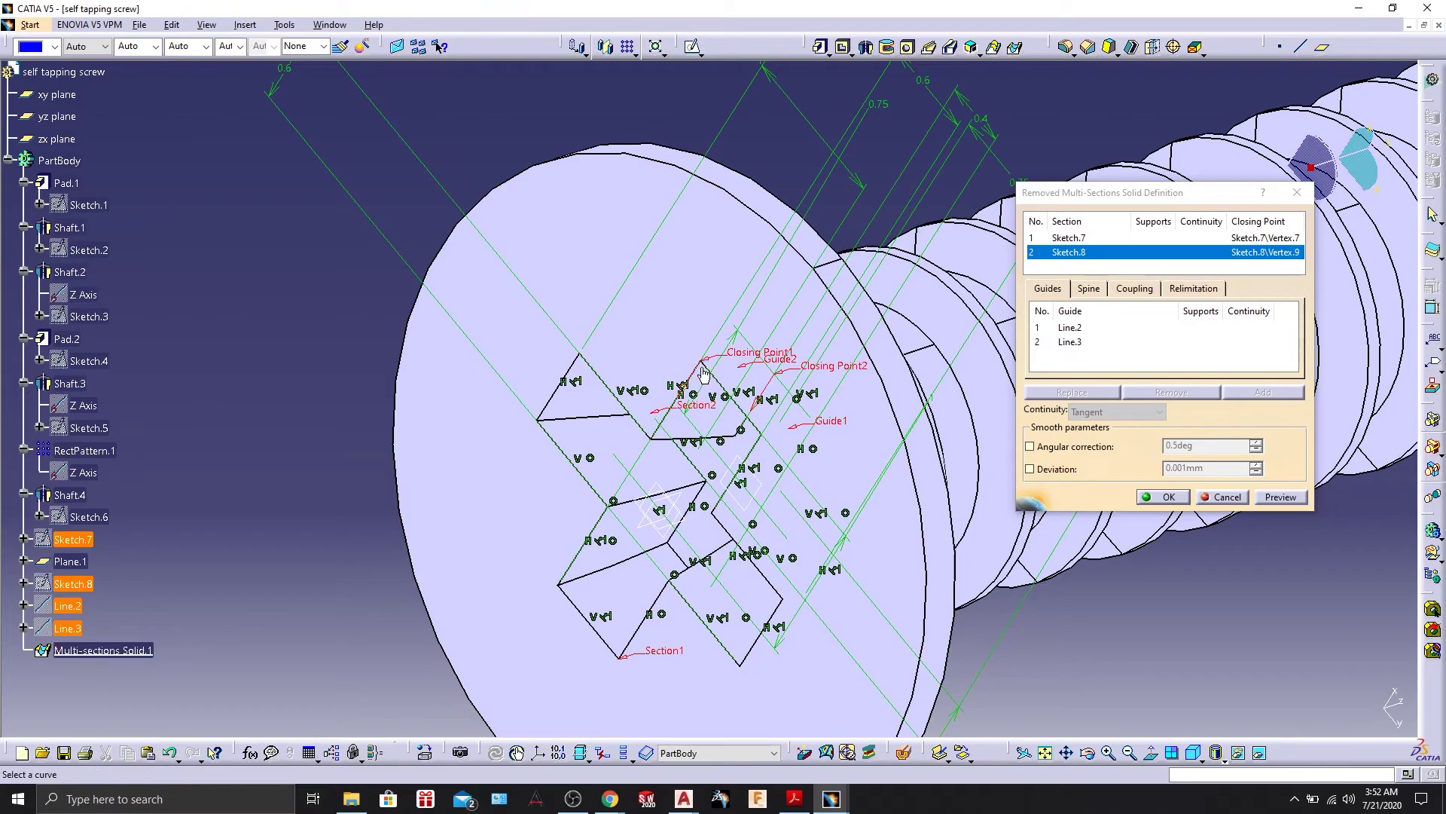
{"action": "left_click", "coordinate": [1165, 499]}
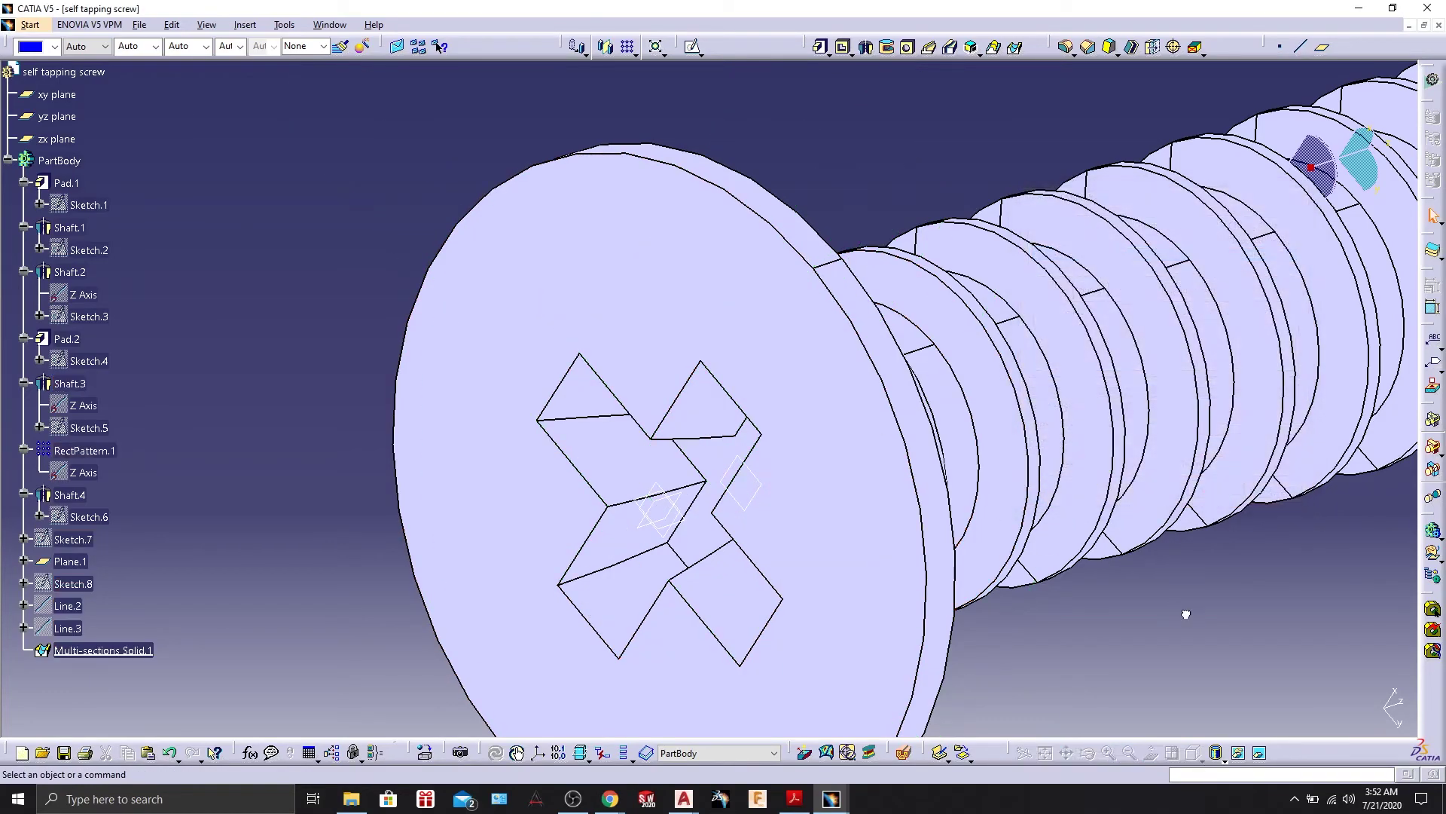
{"action": "middle_click_drag", "start_coordinate": [247, 419], "coordinate": [675, 295]}
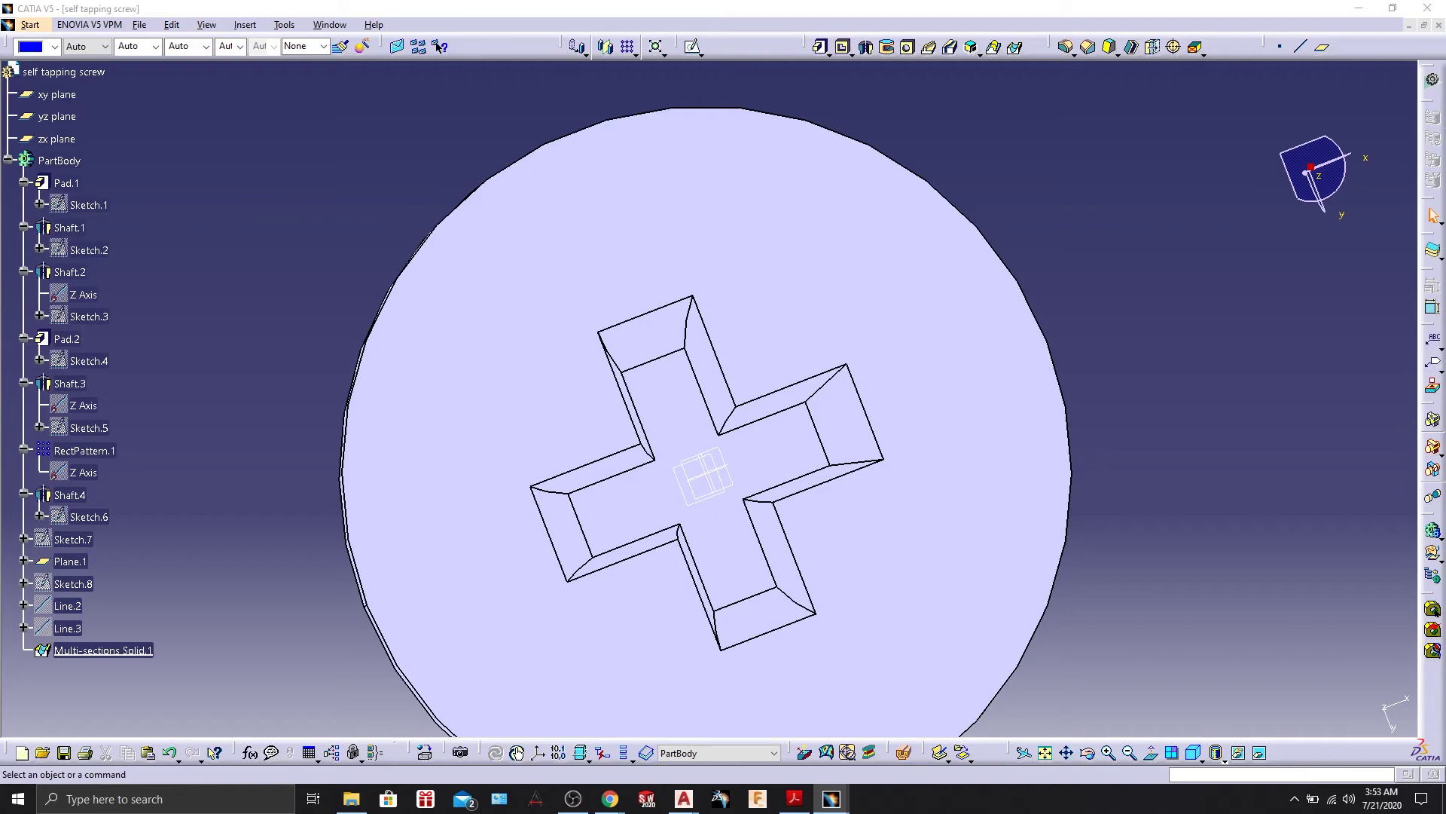
{"action": "middle_click_drag", "start_coordinate": [1136, 219], "coordinate": [516, 323]}
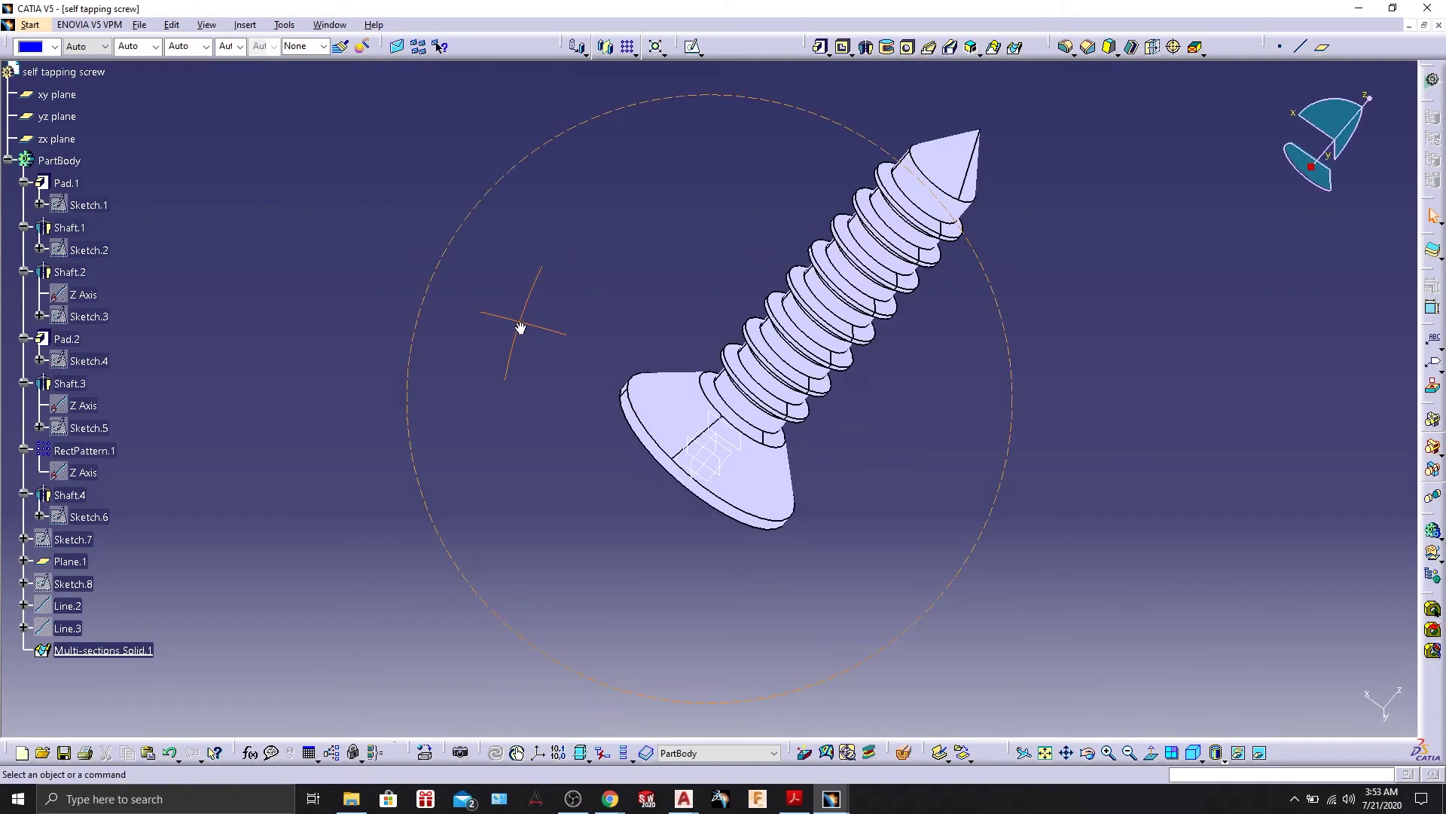
Hide Plane.1 and the xy, yz and zx reference planes.
{"action": "right_click", "coordinate": [72, 562]}
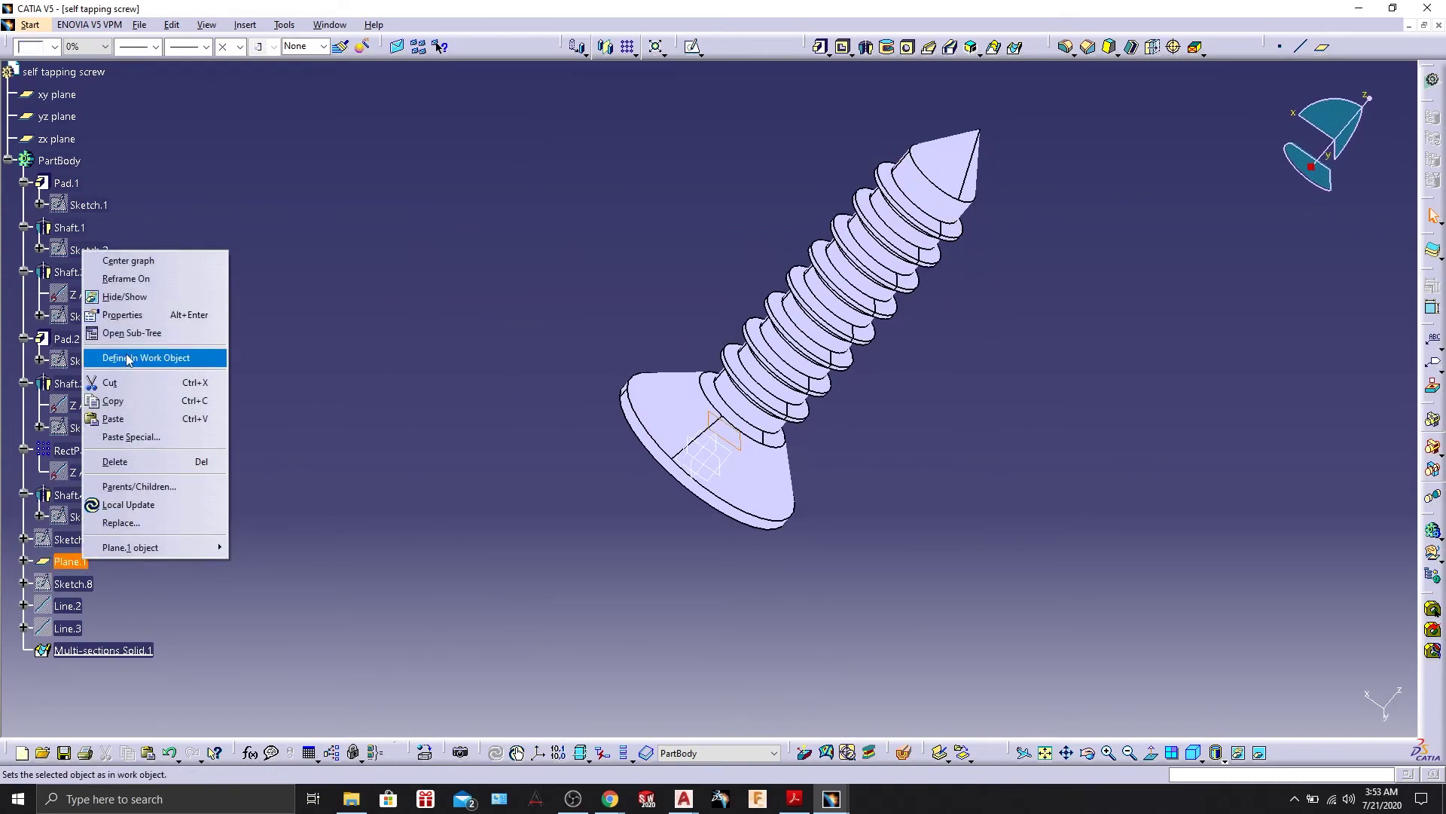
{"action": "left_click", "coordinate": [226, 292]}
{"action": "scroll", "coordinate": [119, 191], "scroll_direction": "up", "scroll_amount": 3}
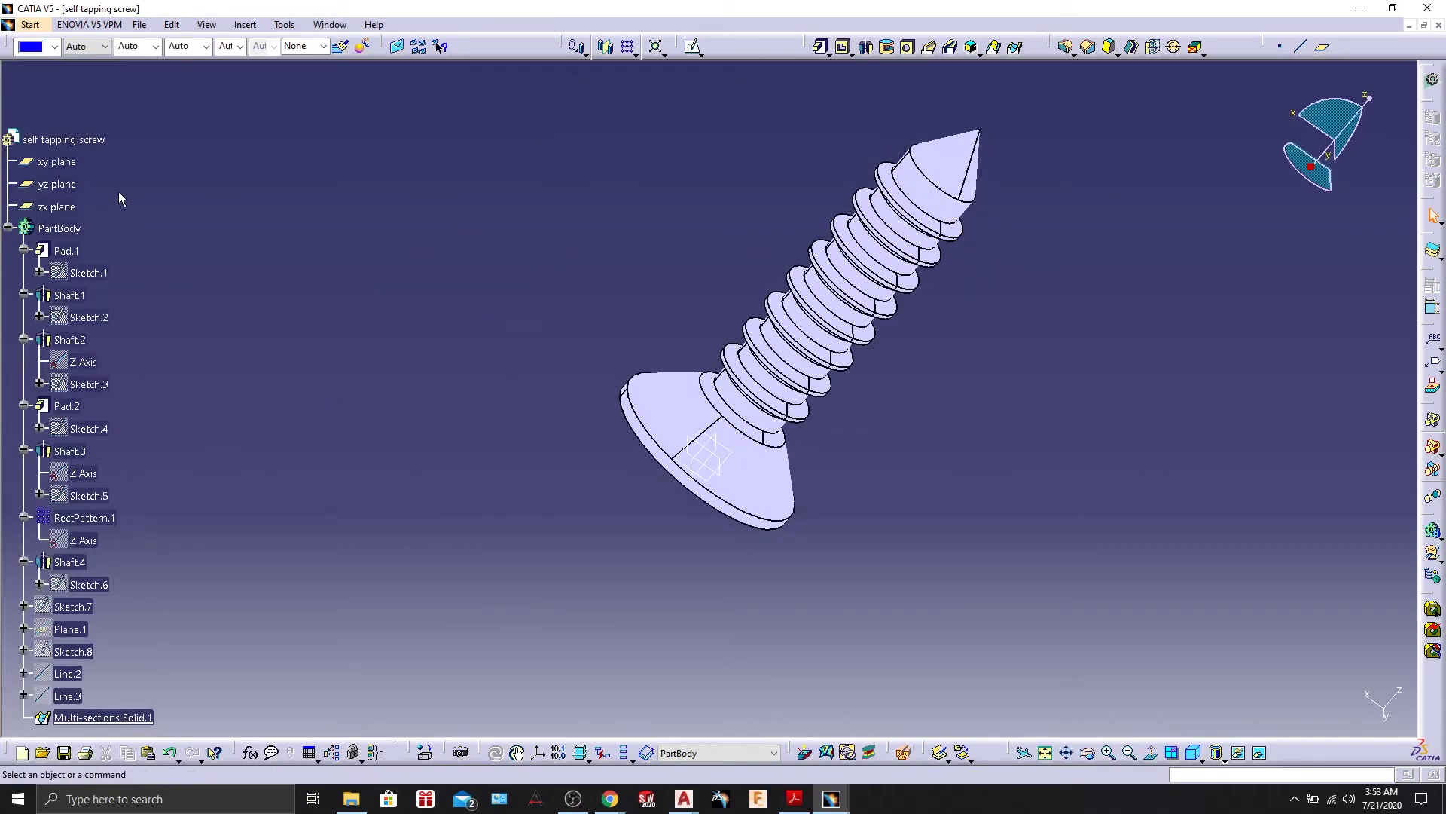
{"action": "right_click", "coordinate": [52, 165]}
{"action": "left_click", "coordinate": [92, 210]}
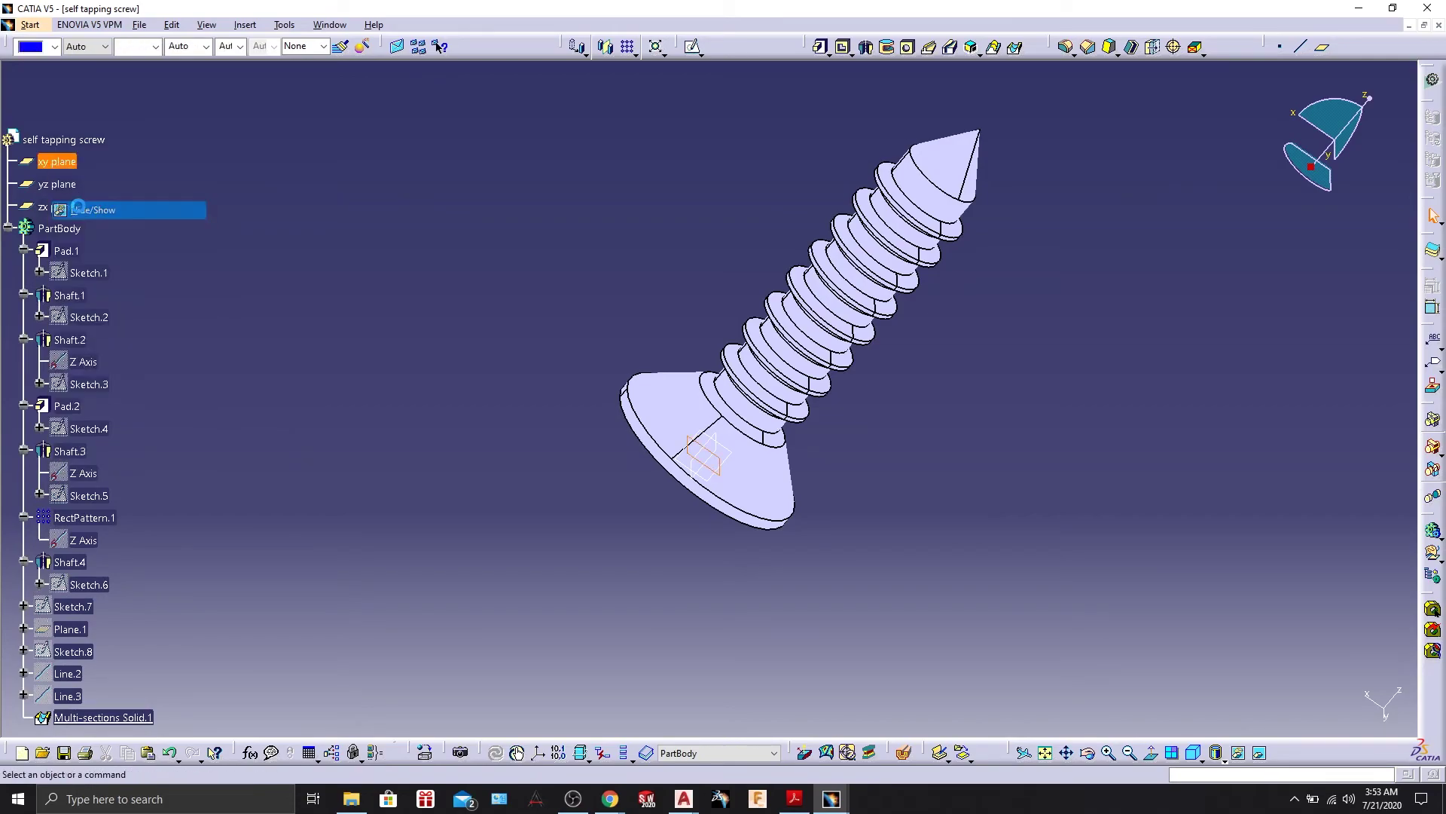
{"action": "right_click", "coordinate": [65, 185]}
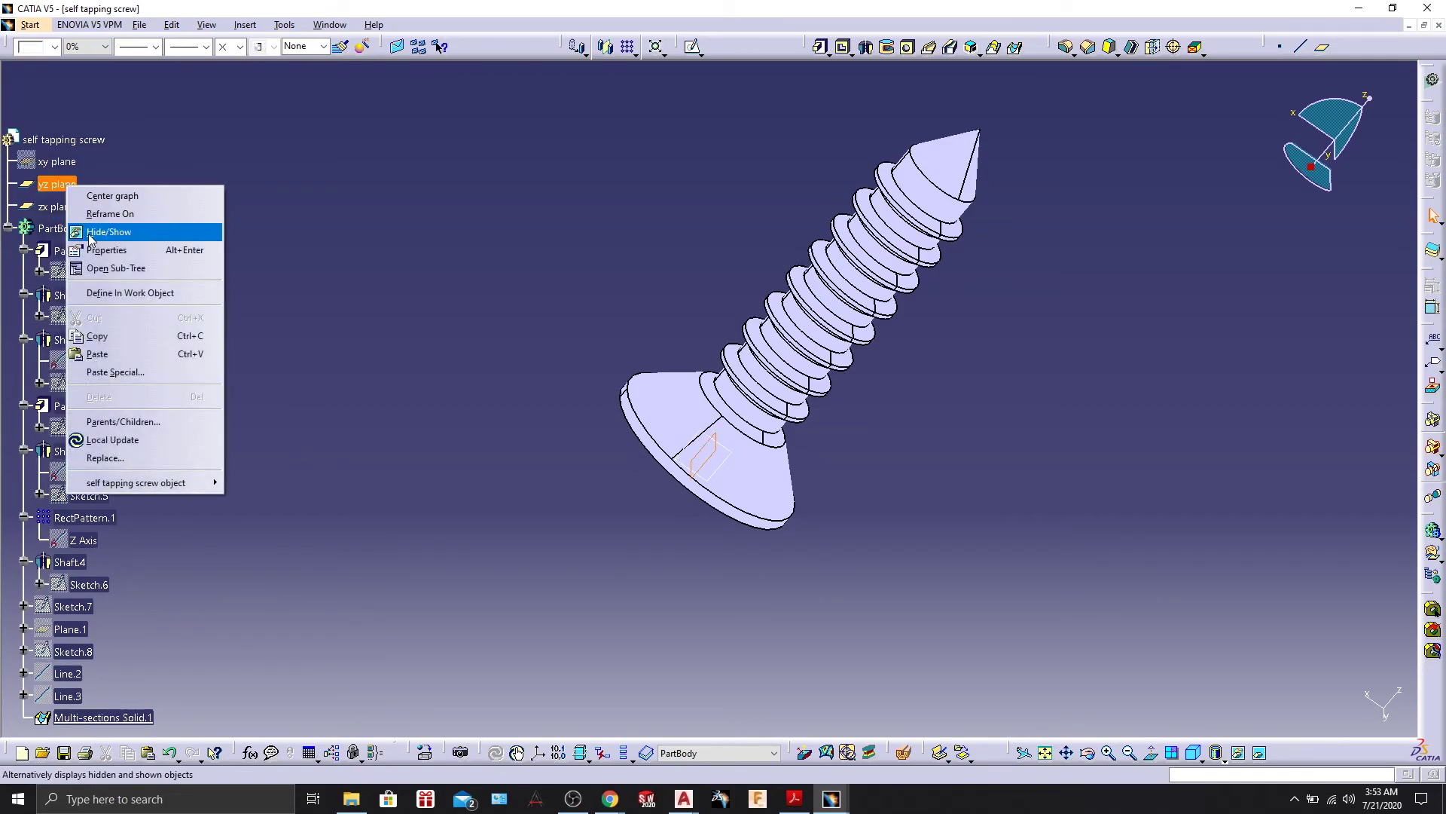
{"action": "left_click", "coordinate": [104, 229]}
{"action": "right_click", "coordinate": [57, 208]}
{"action": "left_click", "coordinate": [94, 255]}
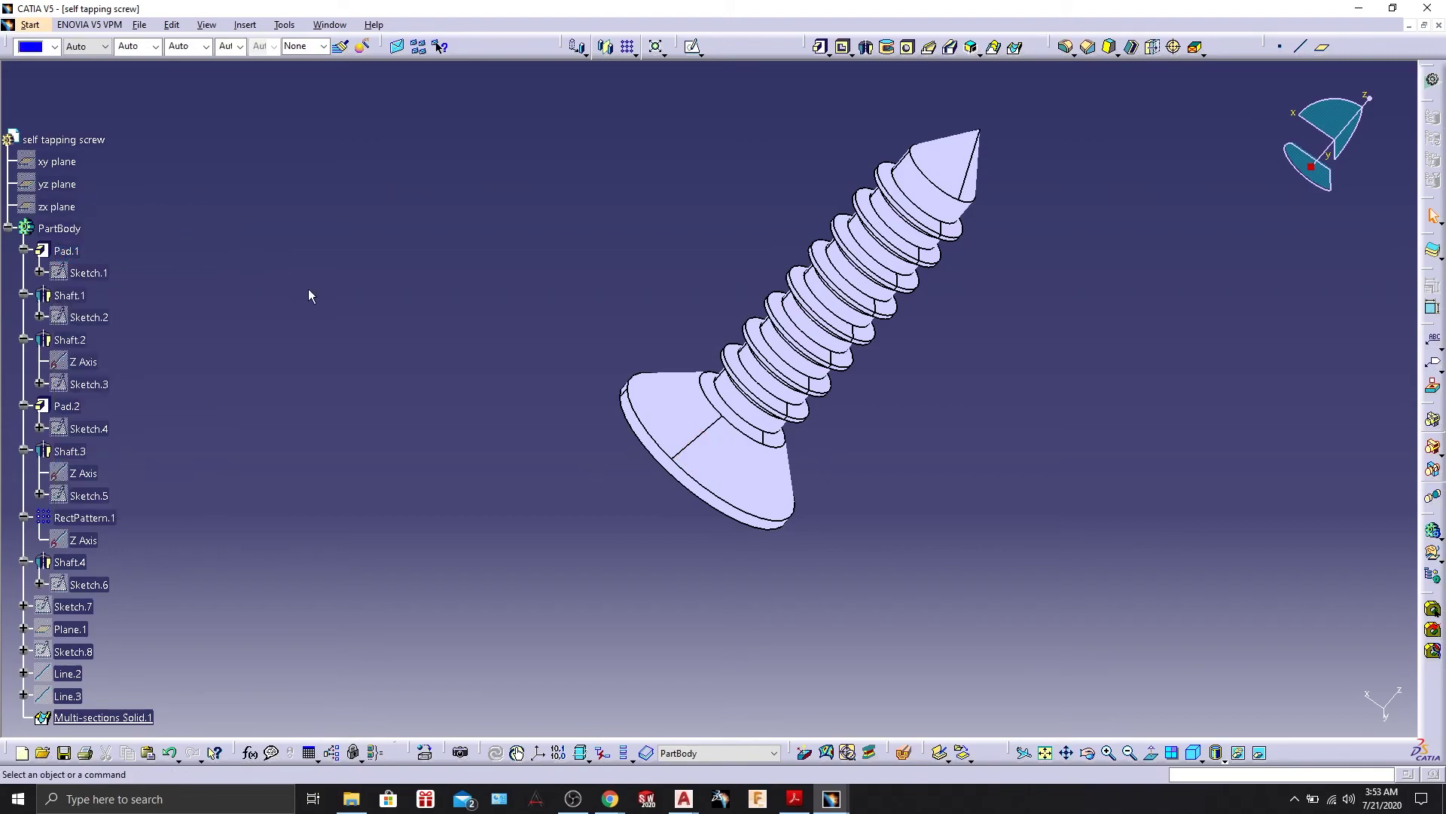
Start a rectangular pattern of the current solid and try to select PartBody as the object to pattern.
{"action": "middle_click_drag", "start_coordinate": [425, 450], "coordinate": [872, 236]}
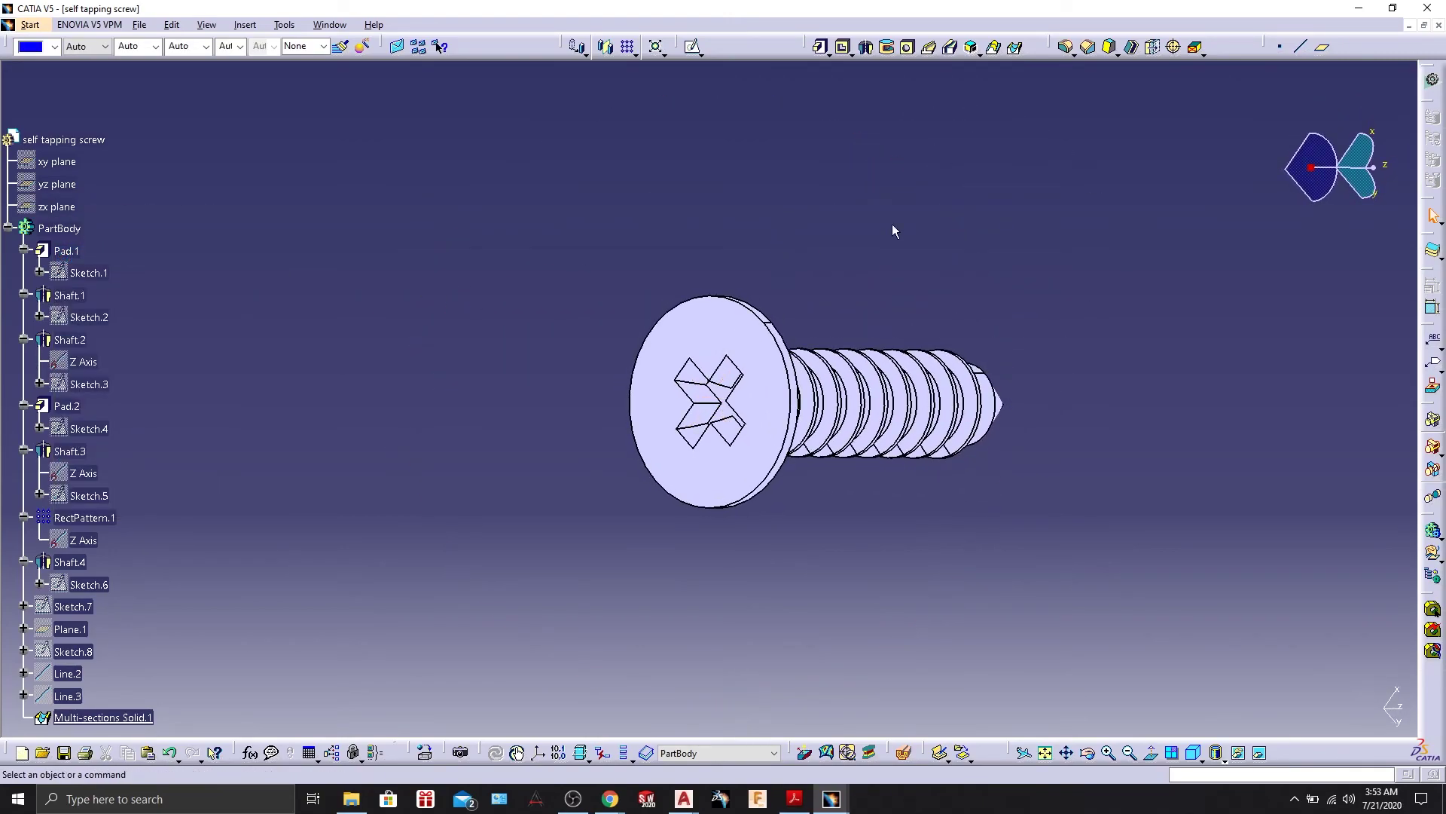
{"action": "middle_click_drag", "start_coordinate": [963, 223], "coordinate": [419, 341]}
{"action": "left_click", "coordinate": [626, 47]}
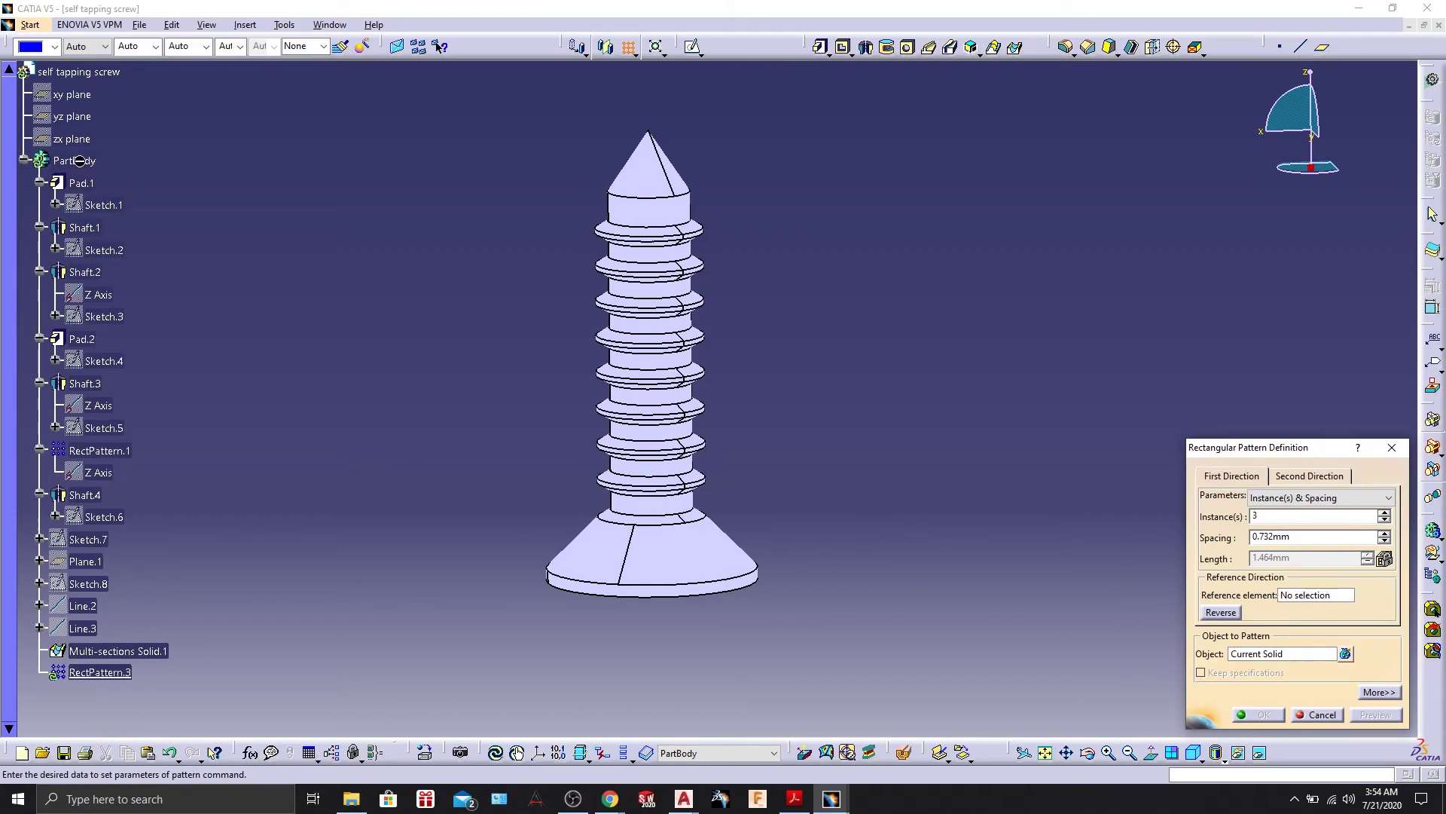
{"action": "left_click", "coordinate": [1247, 654]}
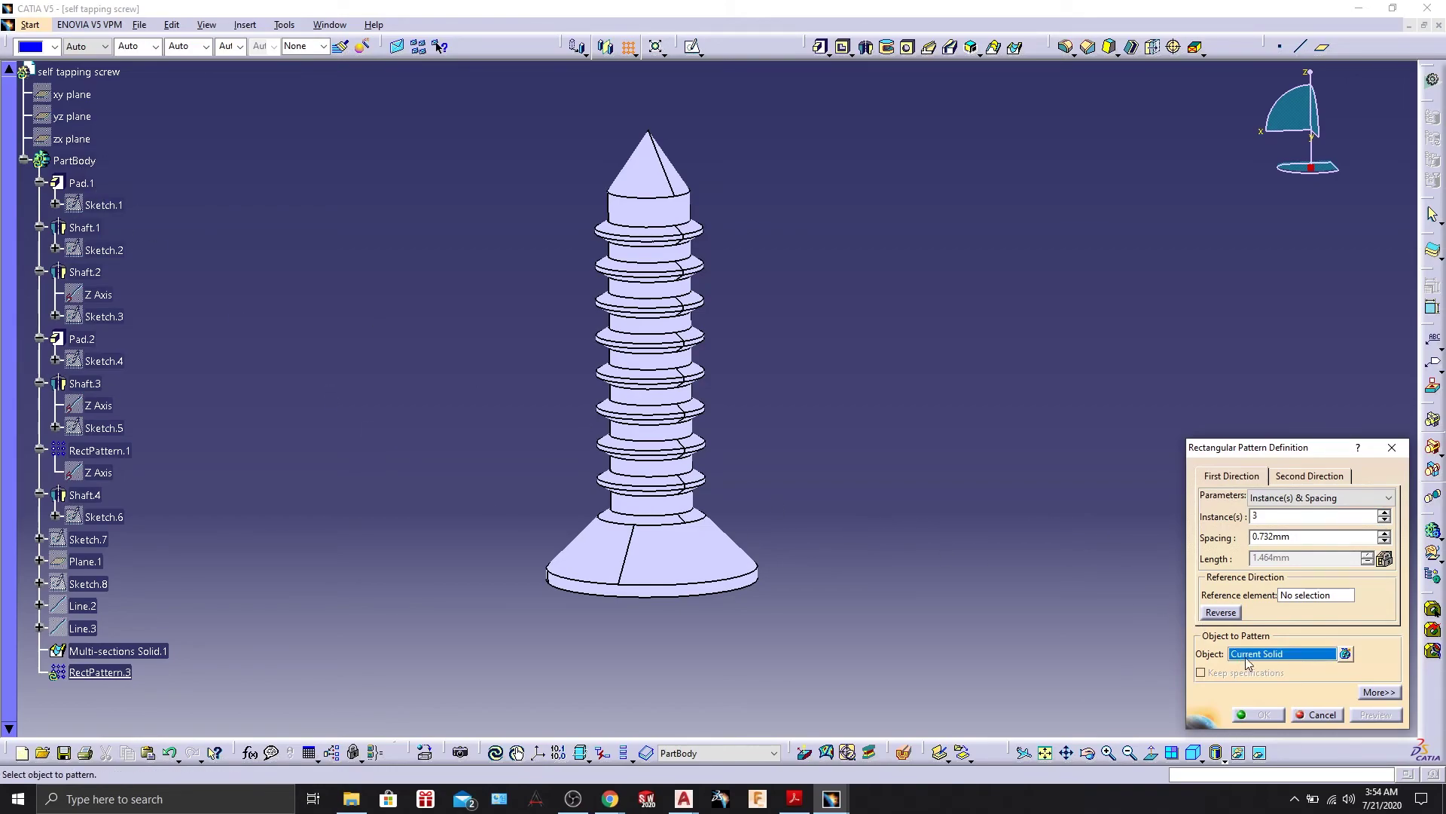
{"action": "left_click", "coordinate": [85, 167]}
{"action": "left_click", "coordinate": [841, 429]}
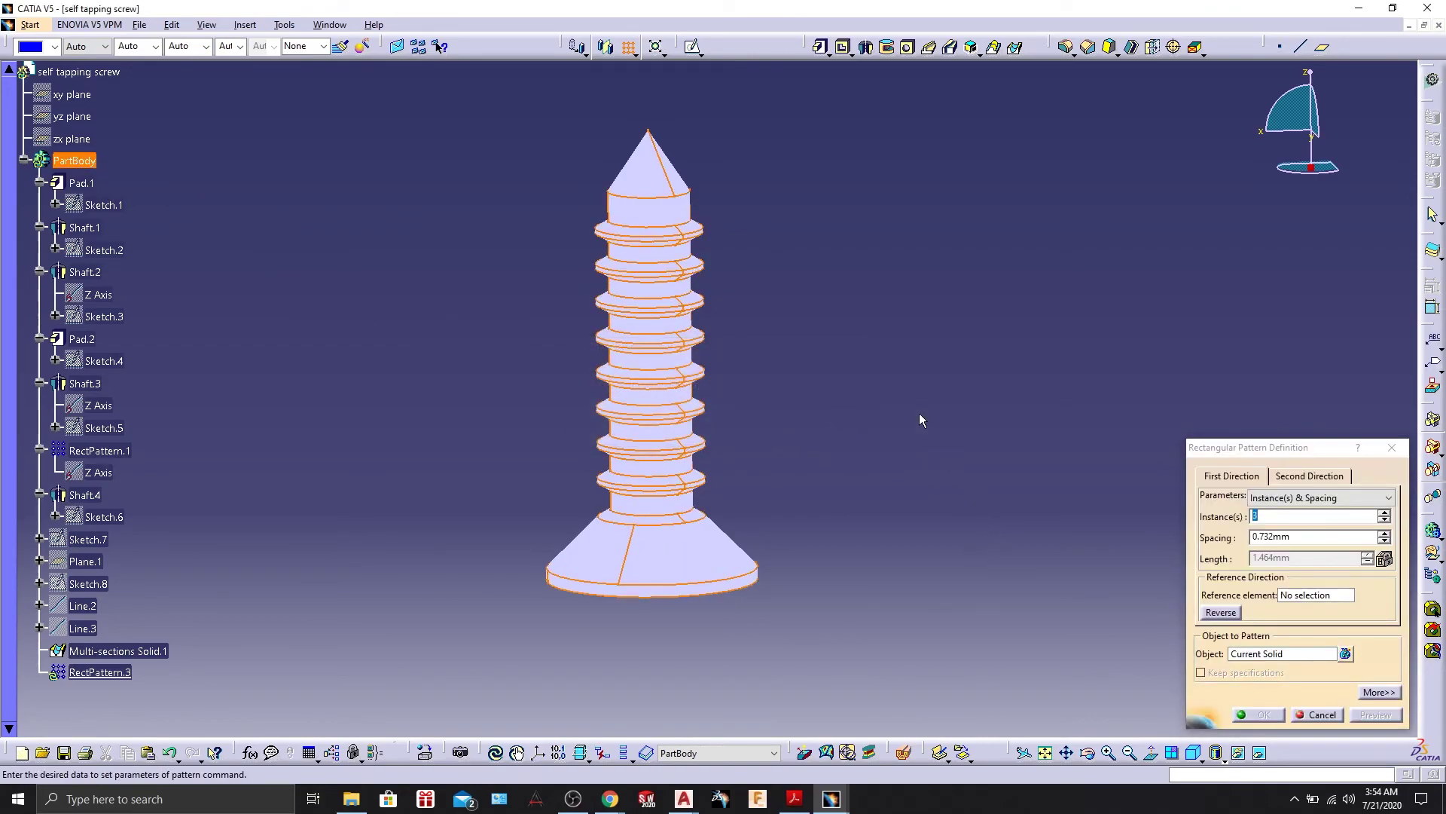
{"action": "middle_click_drag", "start_coordinate": [919, 412], "coordinate": [834, 453]}
Set the pattern's reference direction to the X axis and its spacing to 4.732 mm.
{"action": "left_click", "coordinate": [1297, 595]}
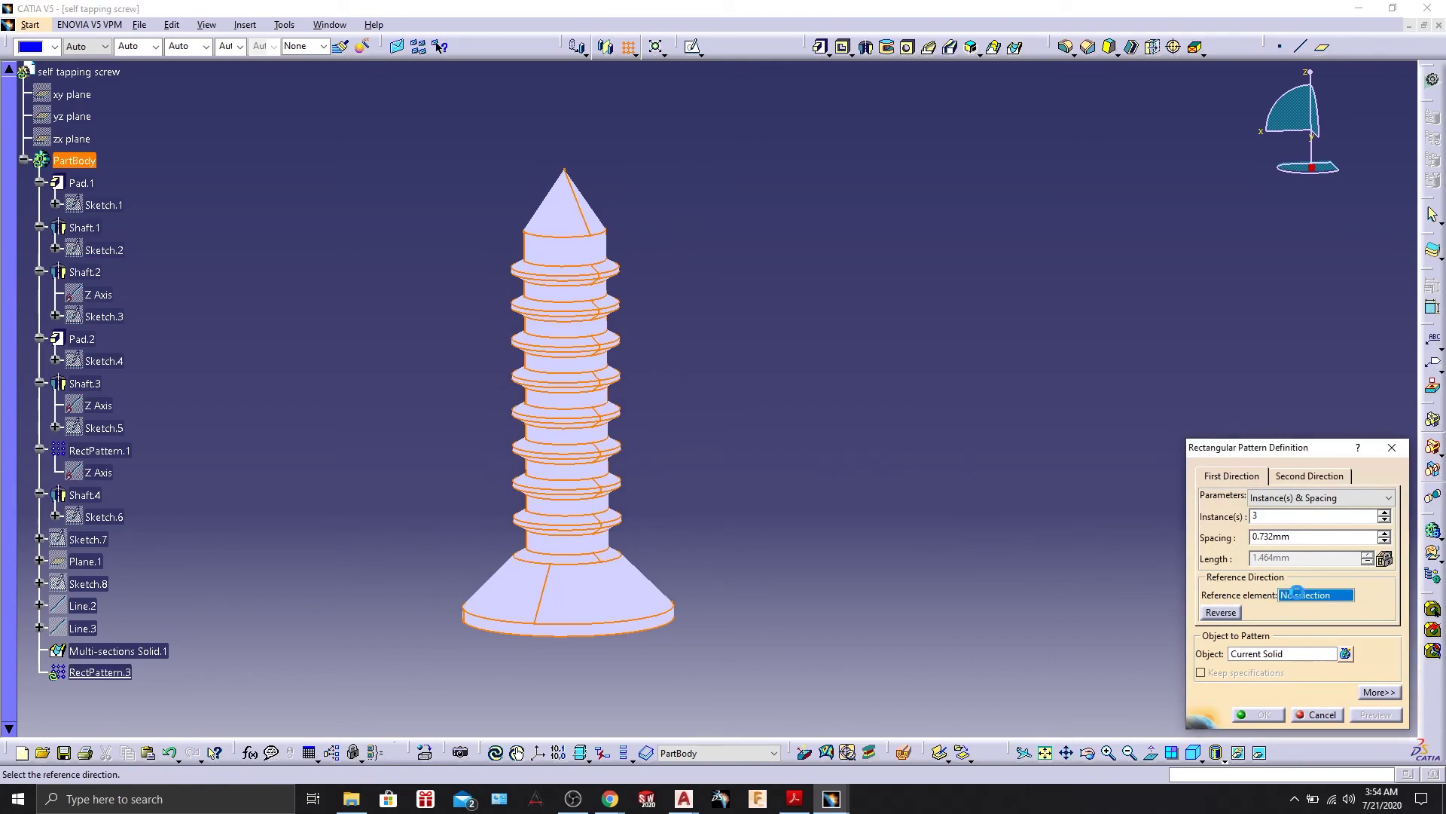
{"action": "right_click", "coordinate": [1298, 595]}
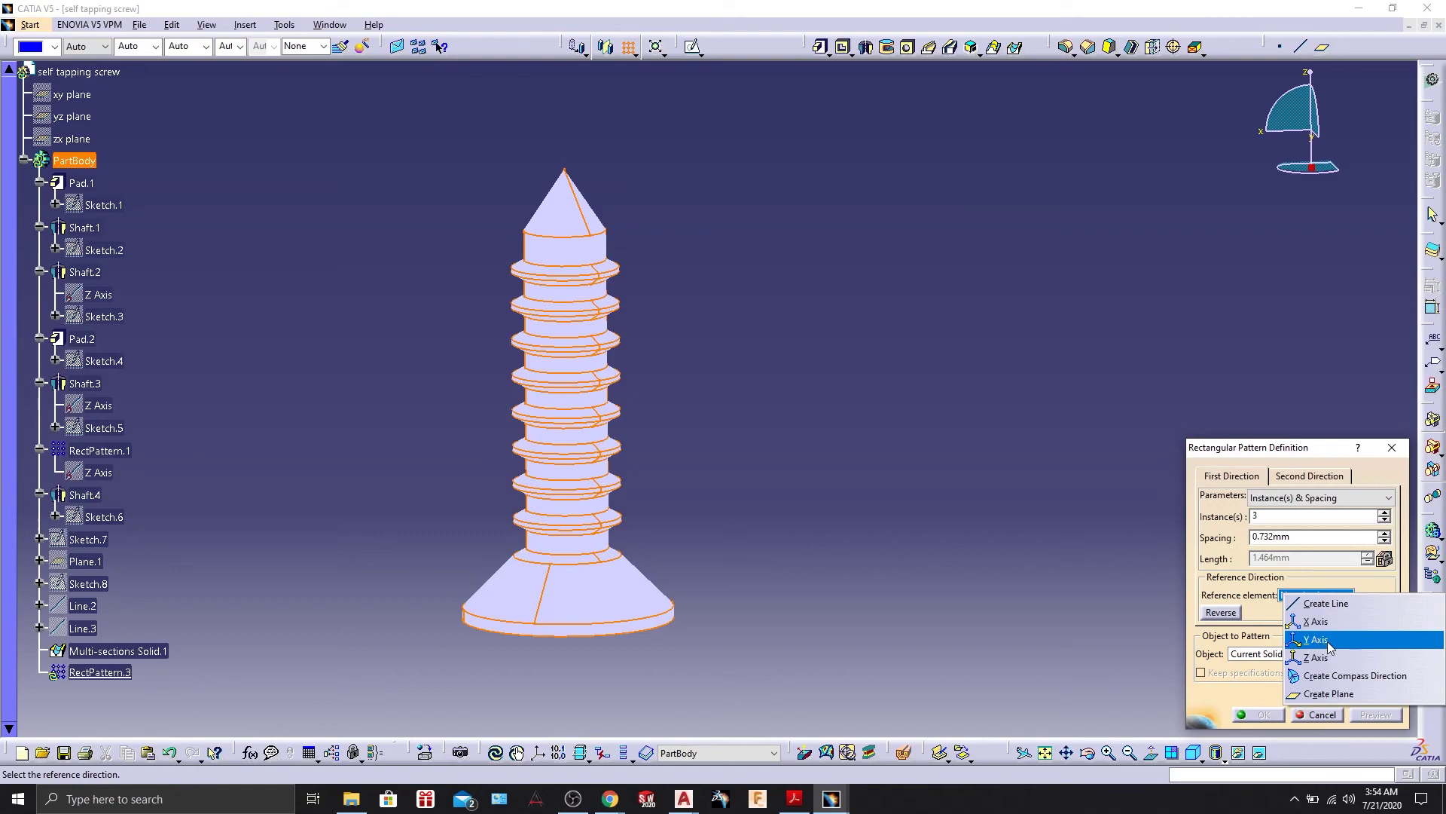
{"action": "left_click", "coordinate": [1321, 624]}
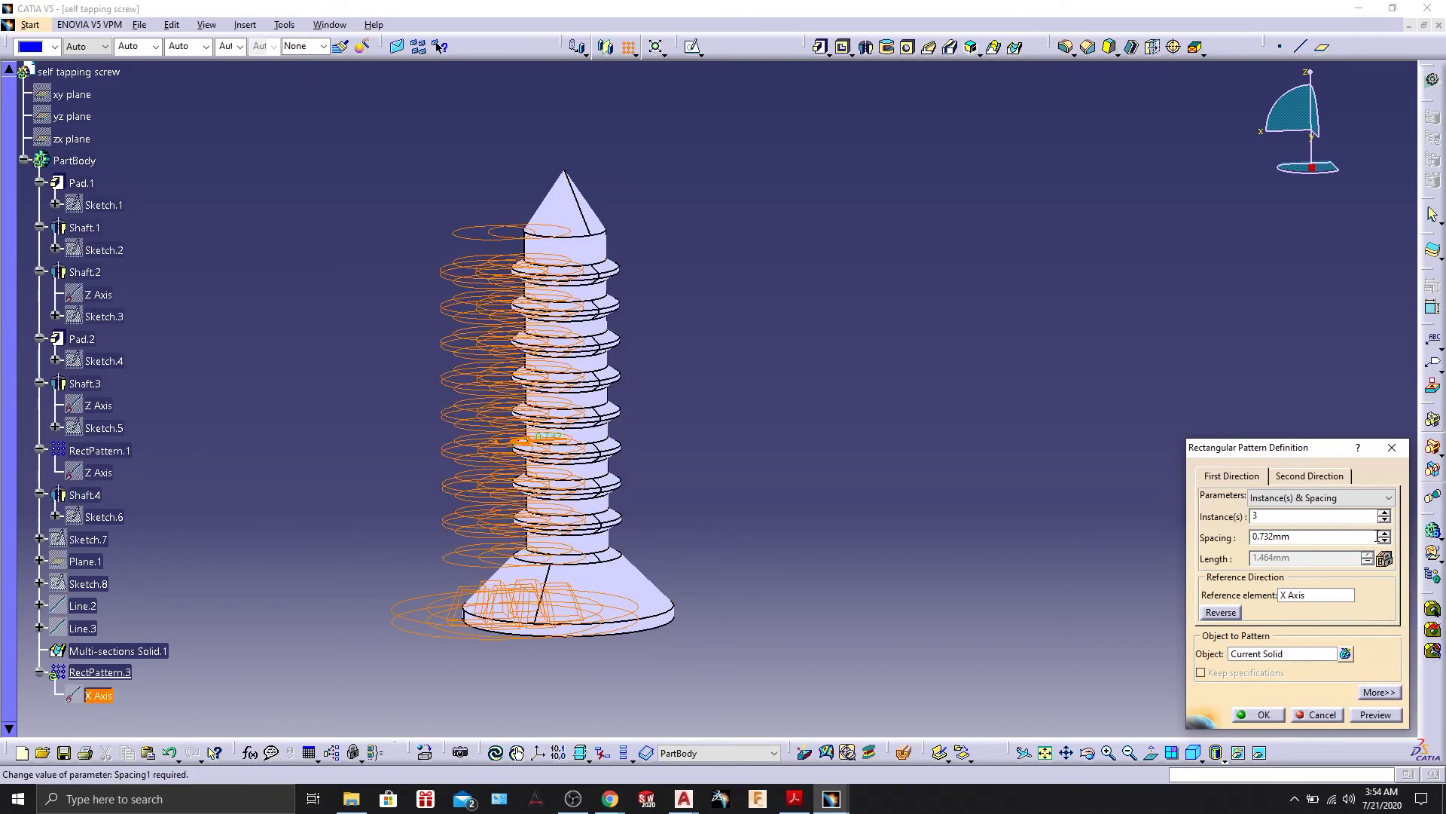
{"action": "type", "text": "7"}
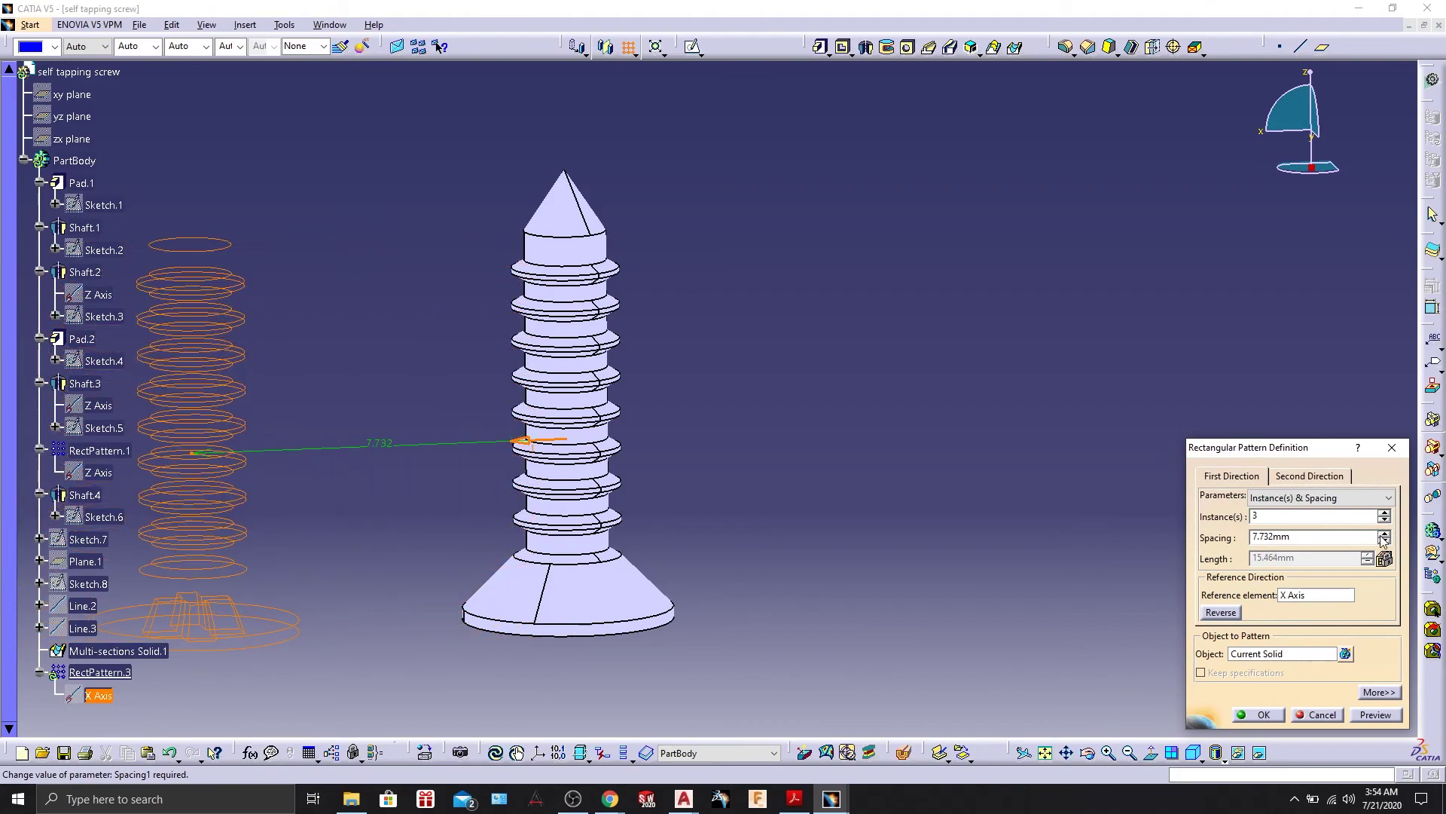
{"action": "left_click", "coordinate": [1384, 540]}
{"action": "left_click", "coordinate": [1384, 540]}
{"action": "left_click", "coordinate": [1384, 540]}
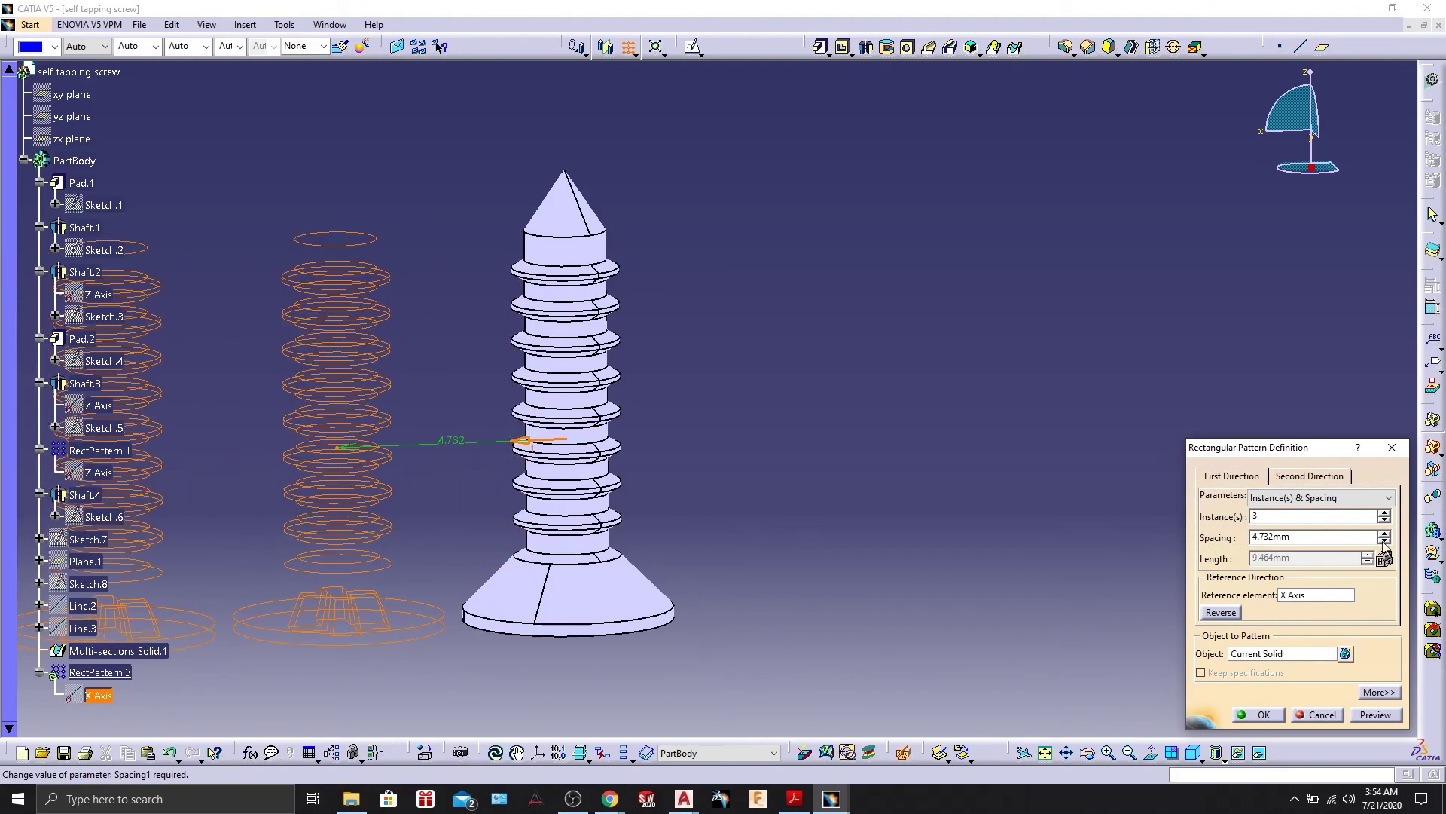
Try again to select PartBody as the pattern object, and create the three-instance rectangular pattern with Current Solid as the object.
{"action": "left_click", "coordinate": [1296, 653]}
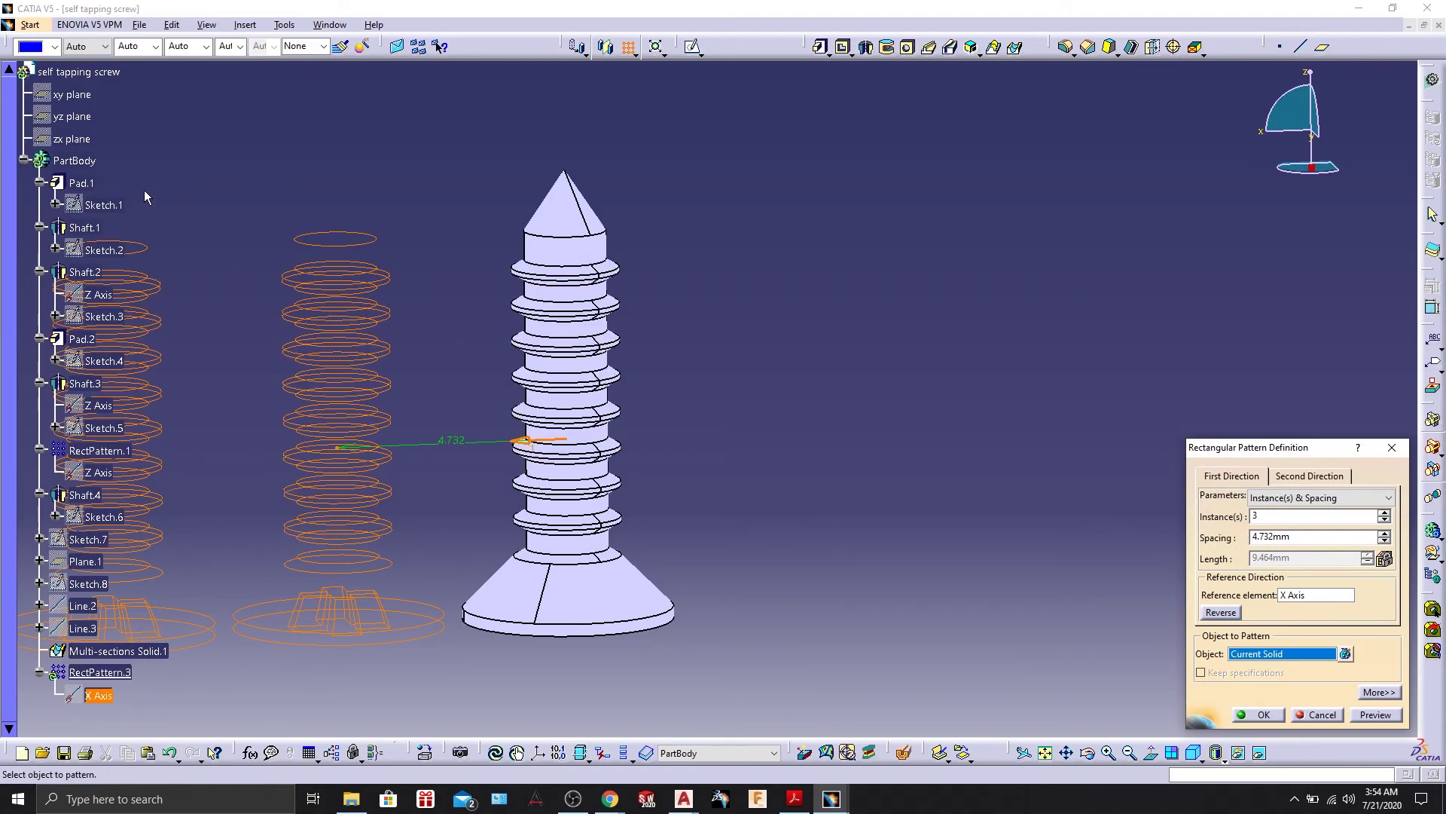
{"action": "left_click", "coordinate": [92, 164]}
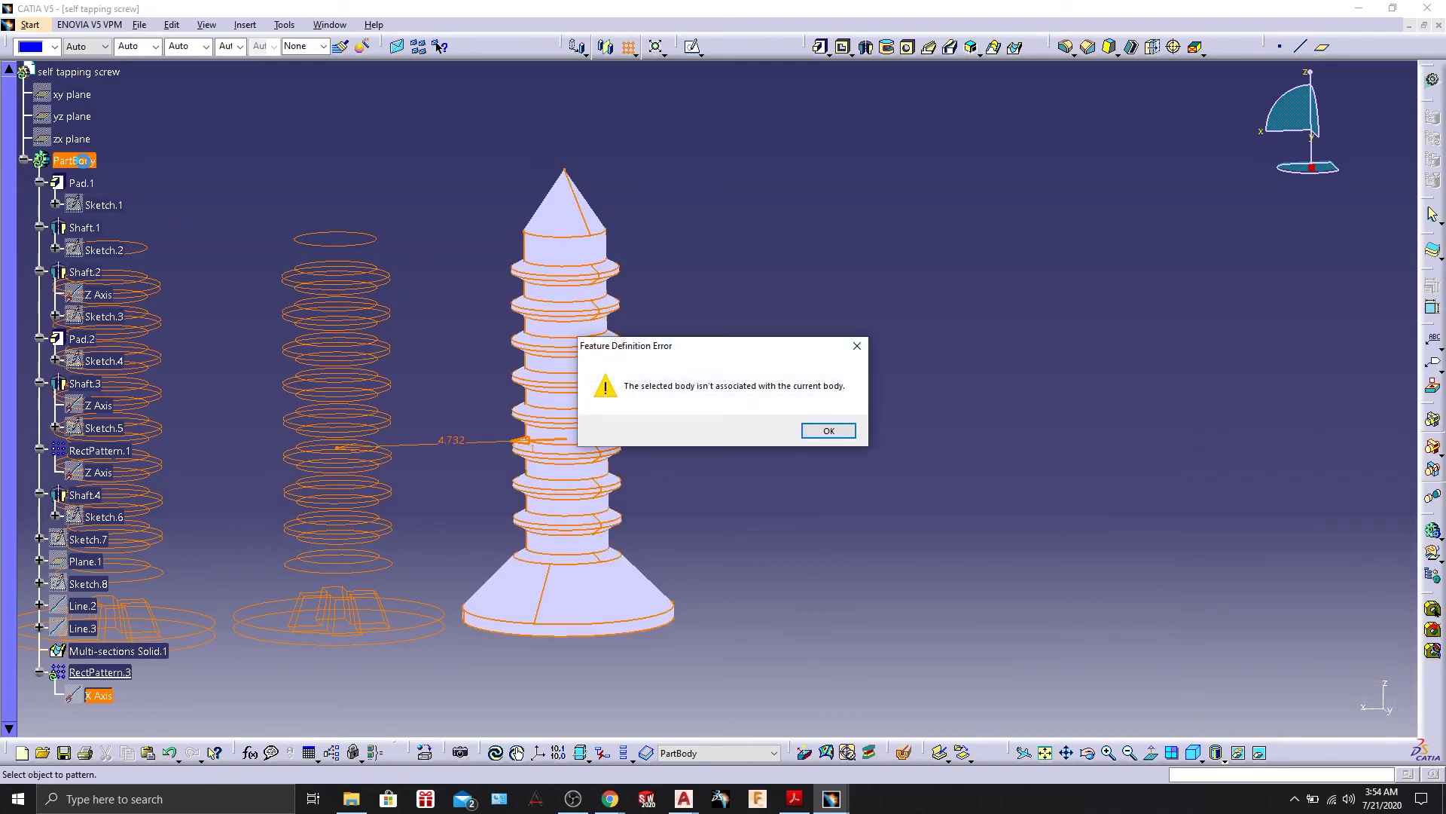
{"action": "left_click", "coordinate": [829, 428]}
{"action": "left_click", "coordinate": [1373, 716]}
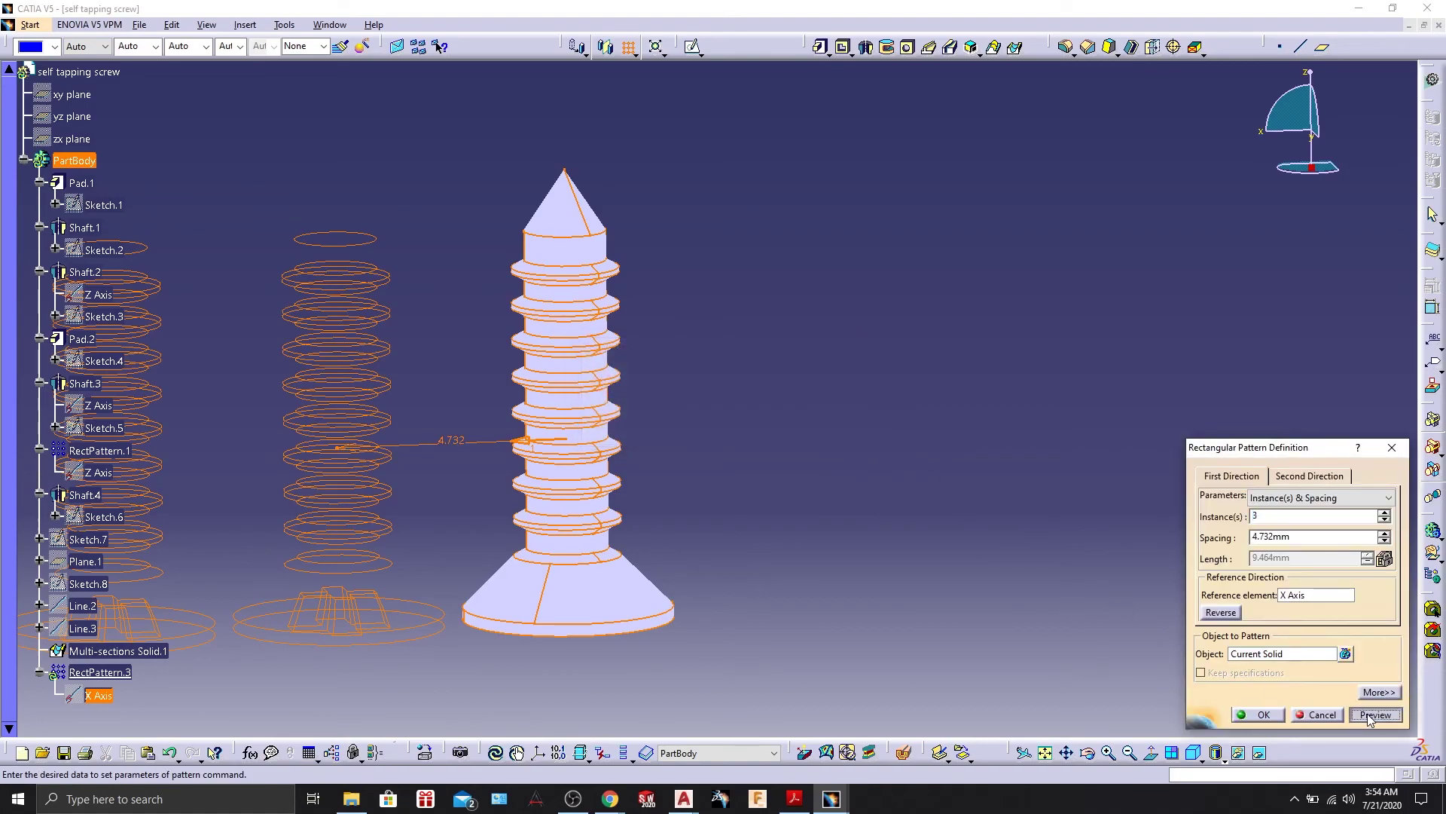
{"action": "left_click", "coordinate": [1259, 714]}
{"action": "middle_click_drag", "start_coordinate": [263, 309], "coordinate": [699, 306]}
{"action": "middle_click_drag", "start_coordinate": [388, 377], "coordinate": [1082, 294]}
{"action": "middle_click_drag", "start_coordinate": [683, 562], "coordinate": [508, 509]}
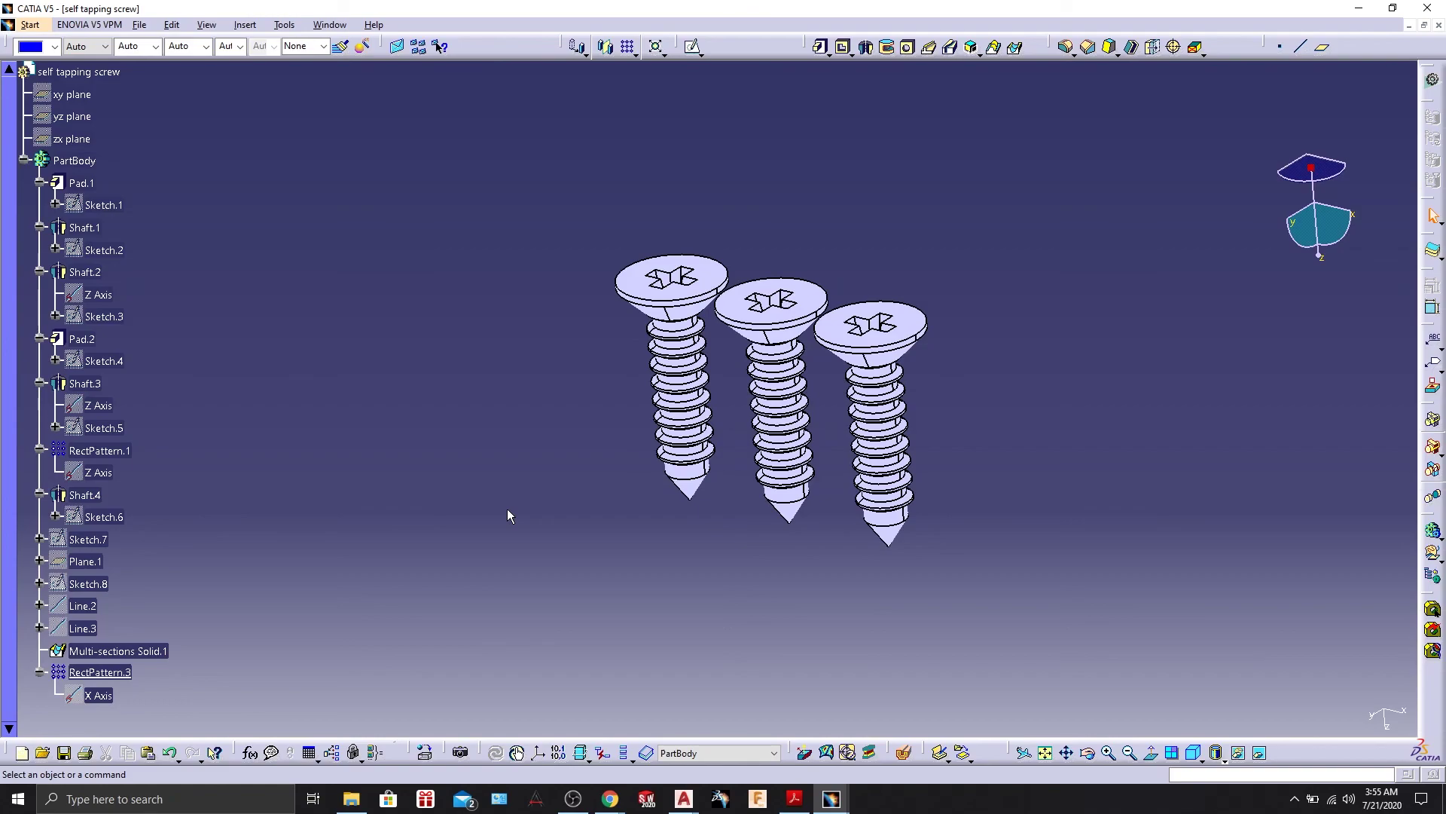
{"action": "middle_click_drag", "start_coordinate": [555, 305], "coordinate": [668, 342]}
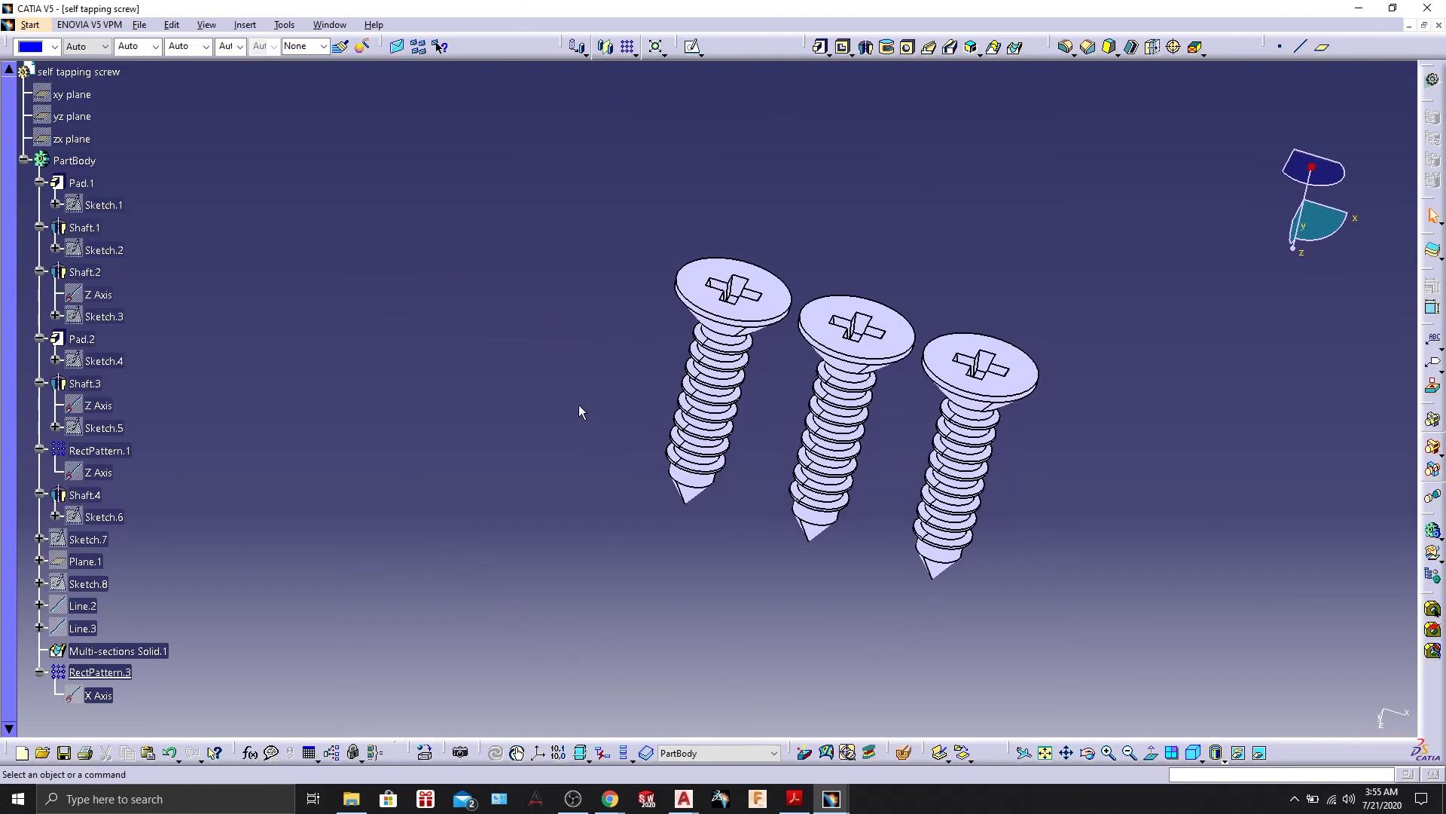